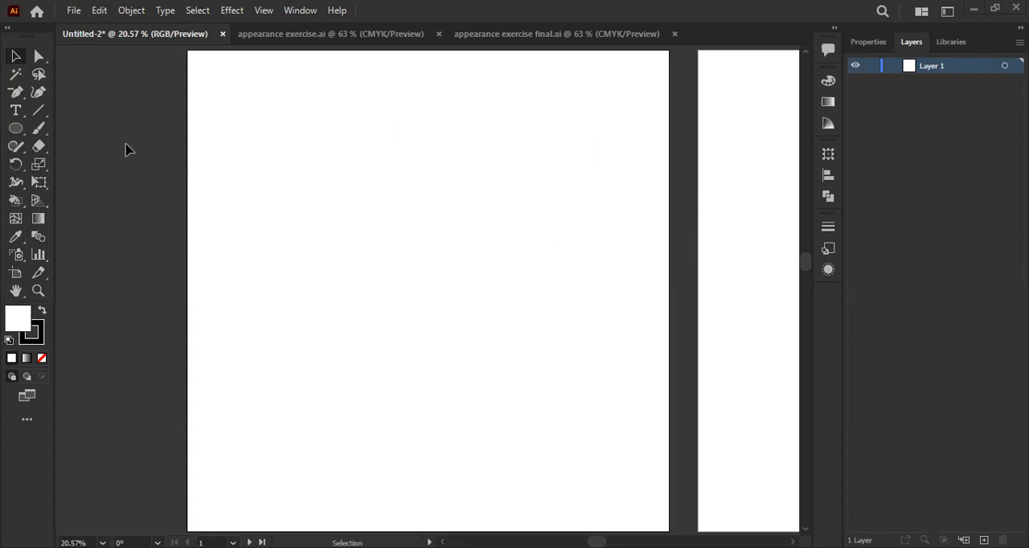
- Open kickback.ai from the recent files on the home screen
left_click_drag(12, 135, 98, 177)
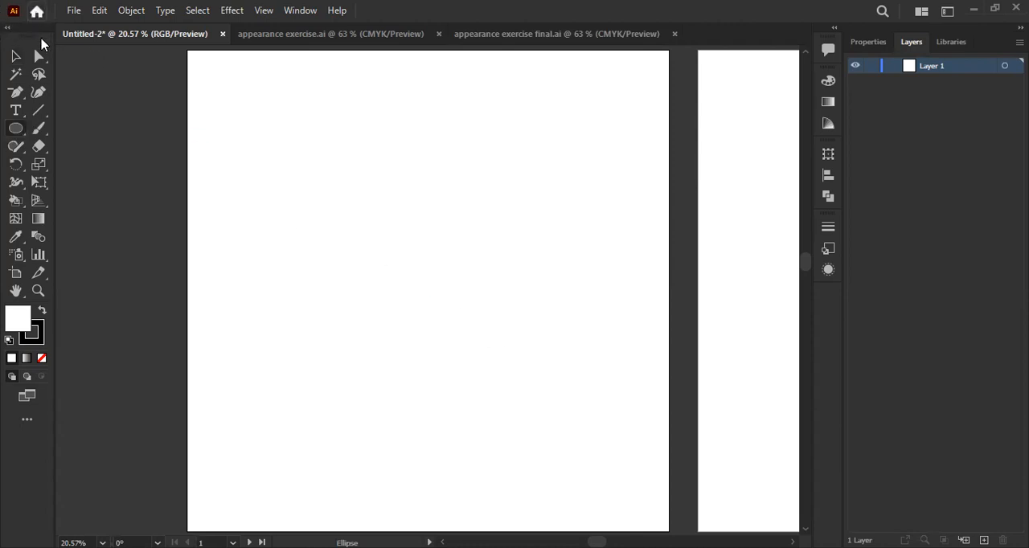
left_click(32, 13)
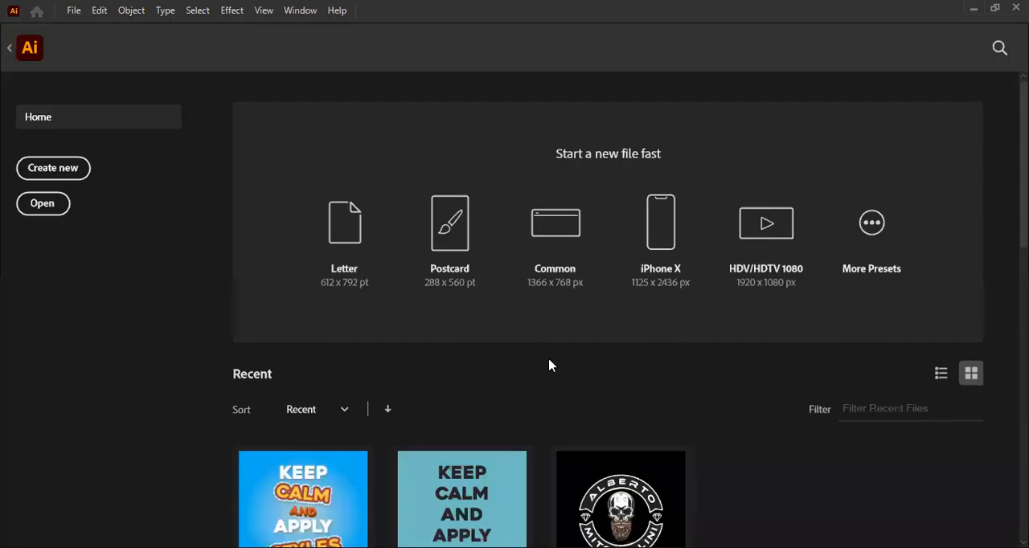
scroll(550, 361, "down", 5)
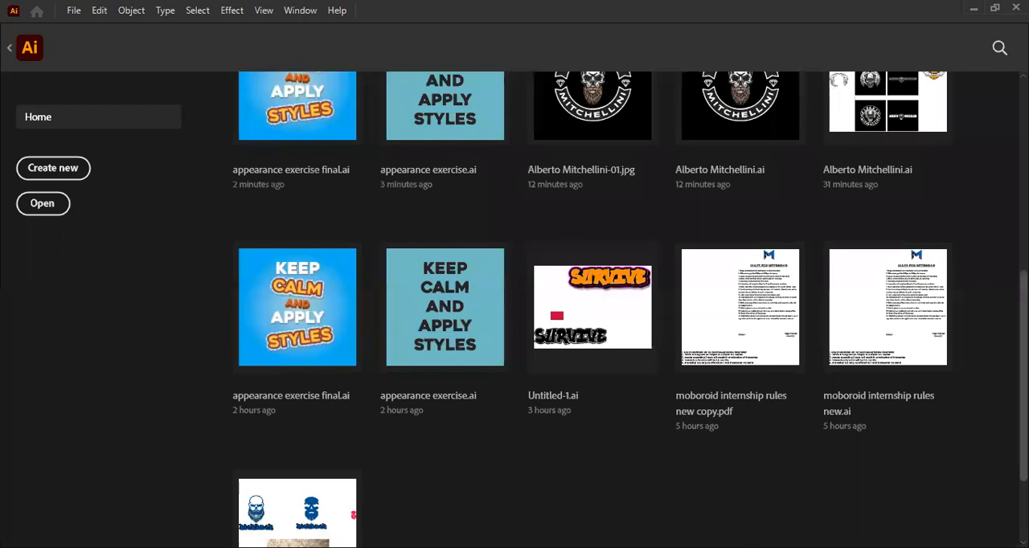
scroll(593, 305, "down", 2)
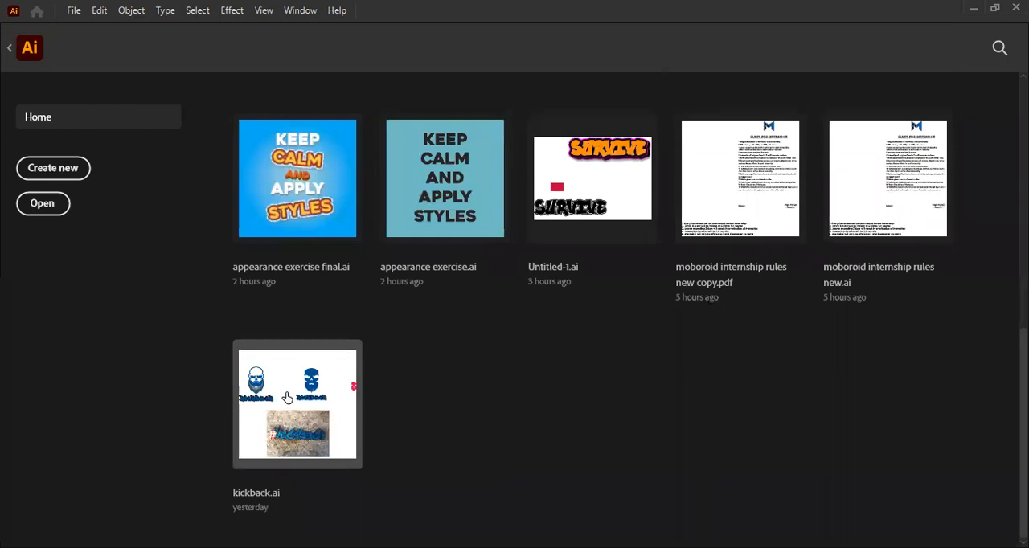
scroll(289, 397, "down", 8)
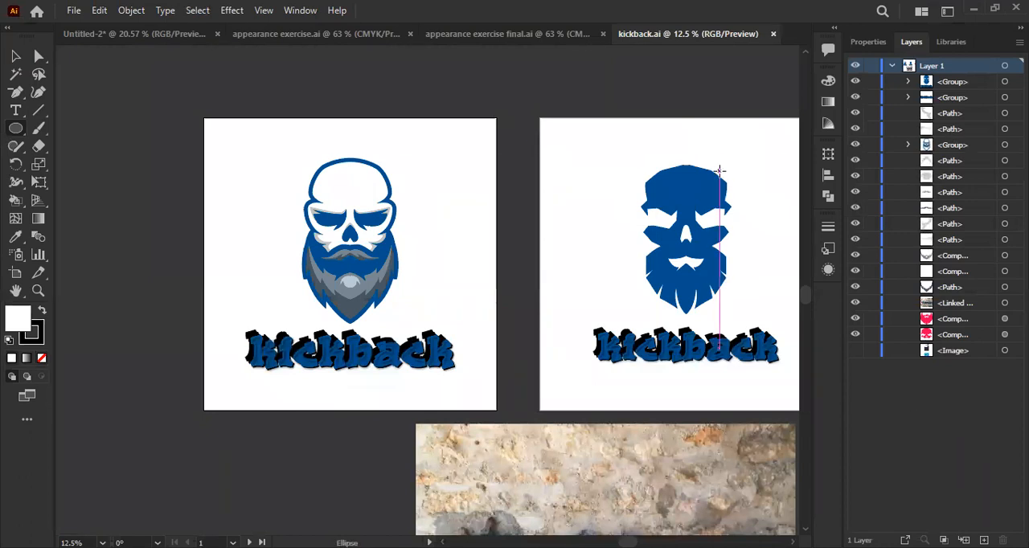
- Try deleting the blue outline group behind the bearded skull on the first artboard, and undo the deletion
key("v")
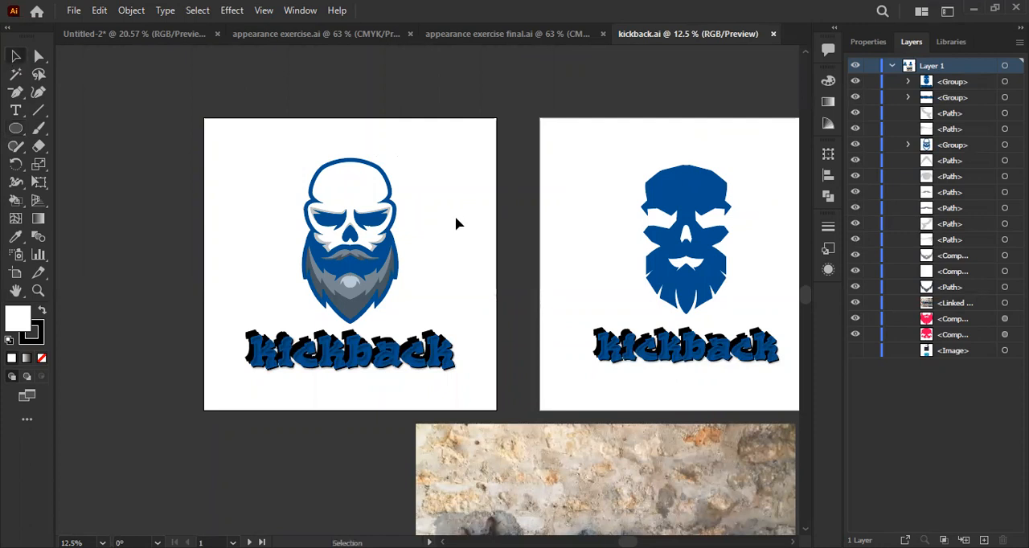
left_click(359, 228)
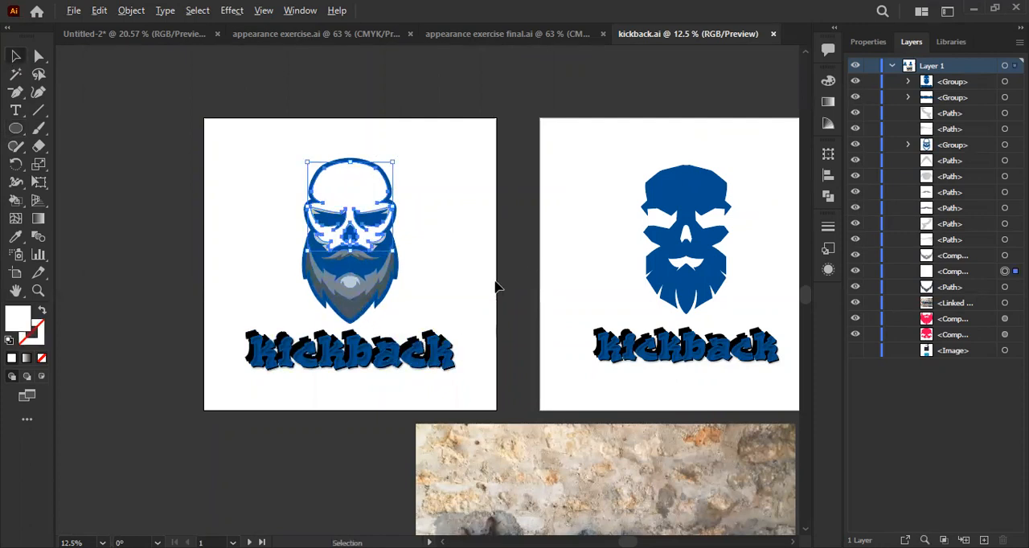
scroll(496, 287, "up", 1)
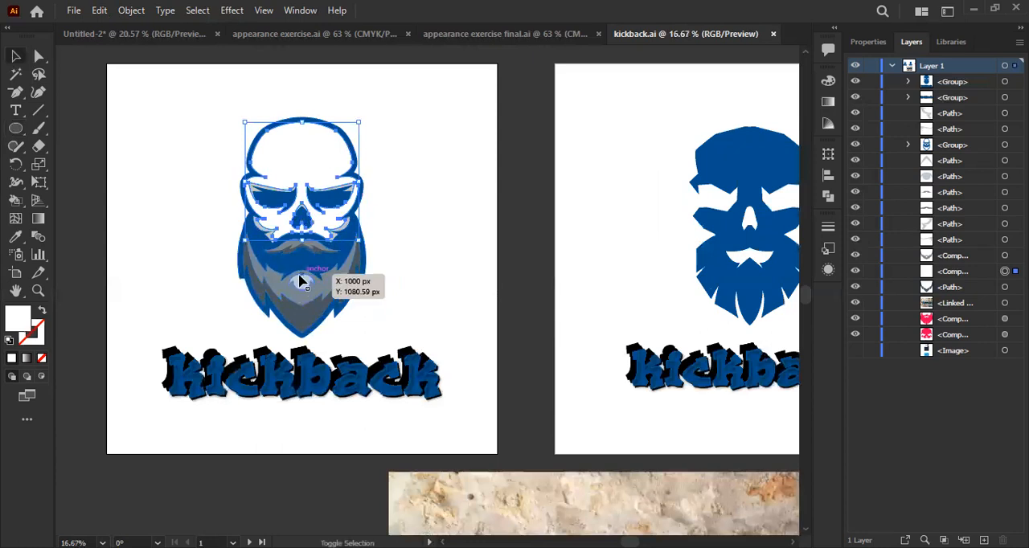
left_click(301, 281)
key("Delete")
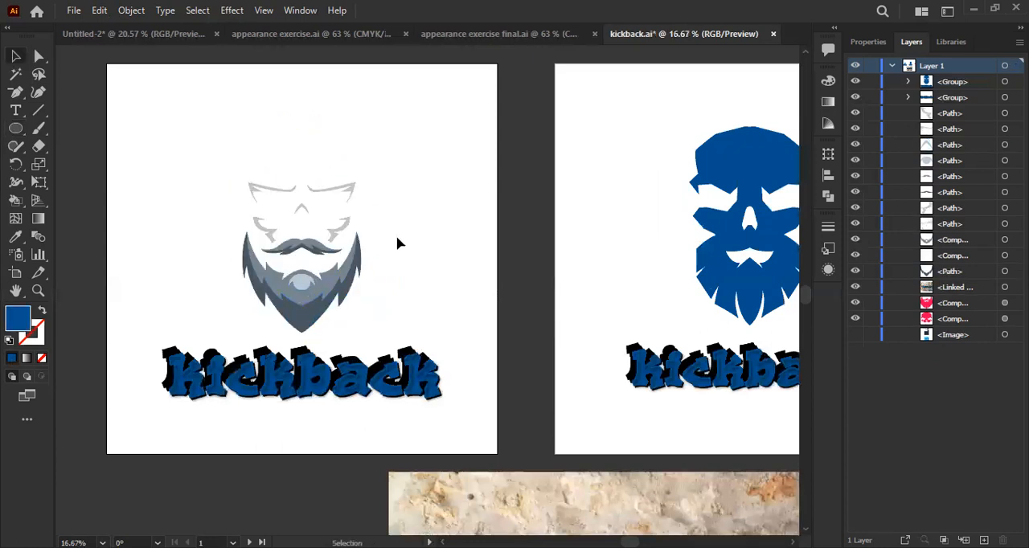
key("ctrl+z")
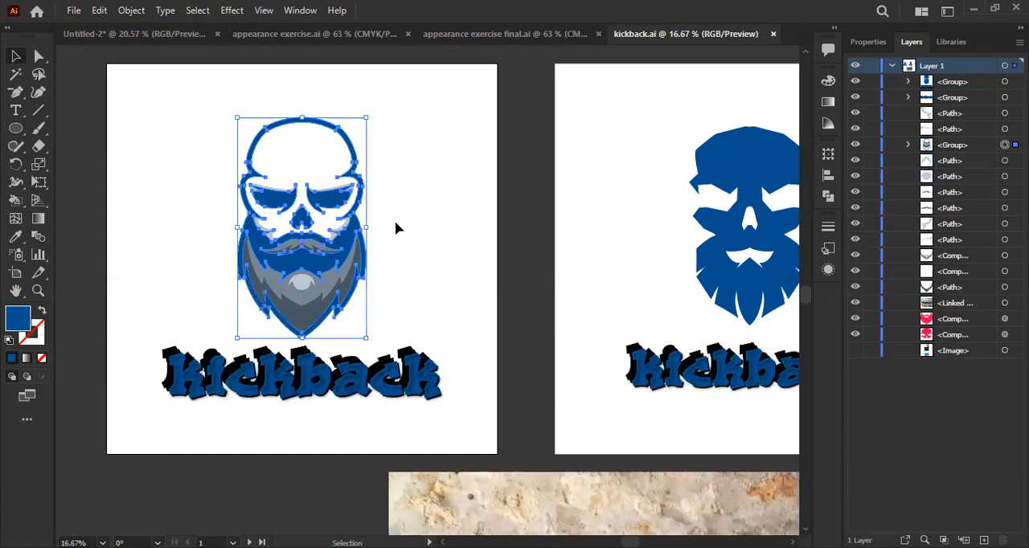
- Try removing the blue outline group and filling the white skull shape with #23201e, and undo both changes
left_click(396, 229)
left_click(357, 169)
key("Delete")
left_click(347, 172)
double_click(19, 319)
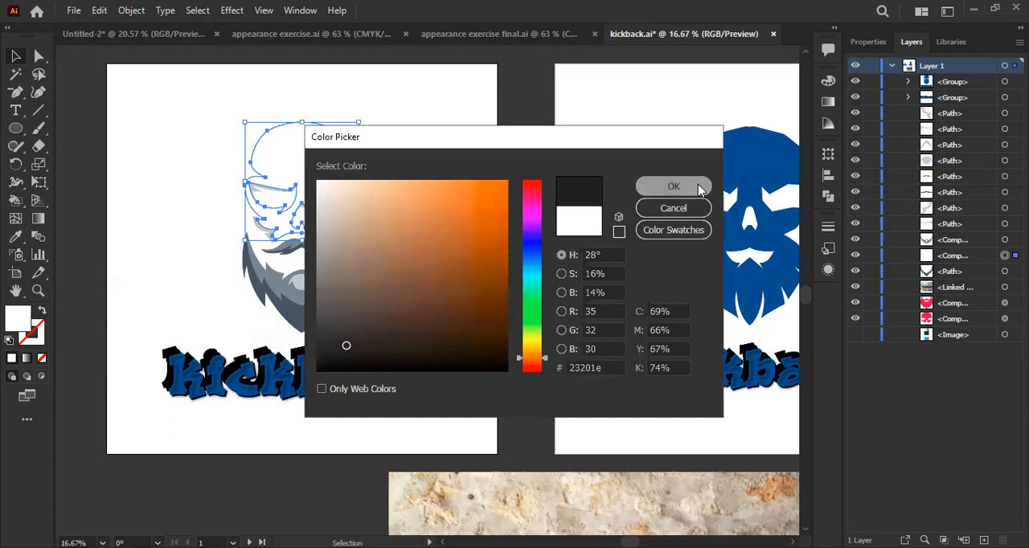
left_click(699, 187)
left_click(437, 336)
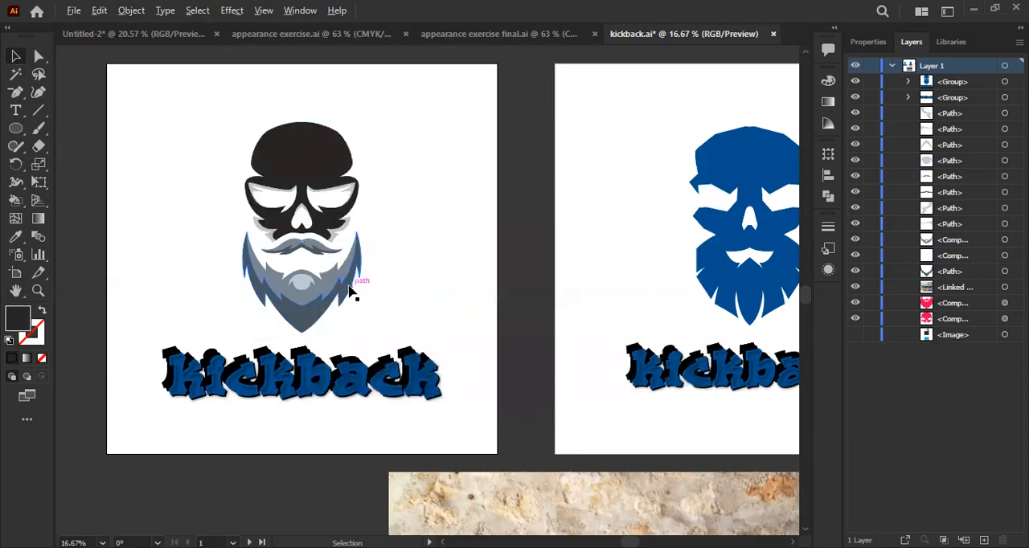
key("ctrl+minus")
key("ctrl+z")
key("ctrl+z")
- Lock the blue outline group of the bearded skull and group the remaining skull and beard shapes
left_click(424, 269)
scroll(311, 193, "up", 1)
left_click(310, 194)
scroll(306, 291, "up", 1)
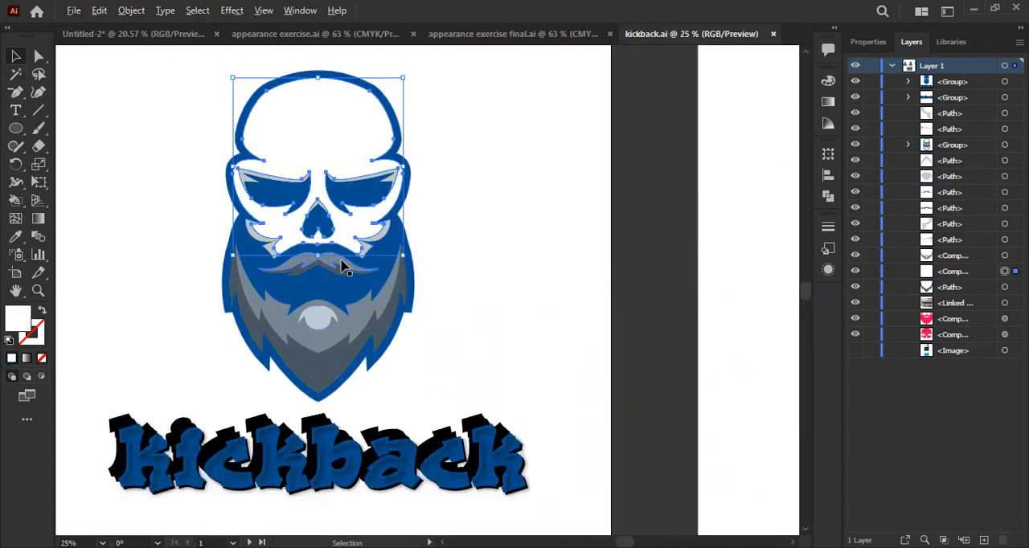
left_click(391, 254)
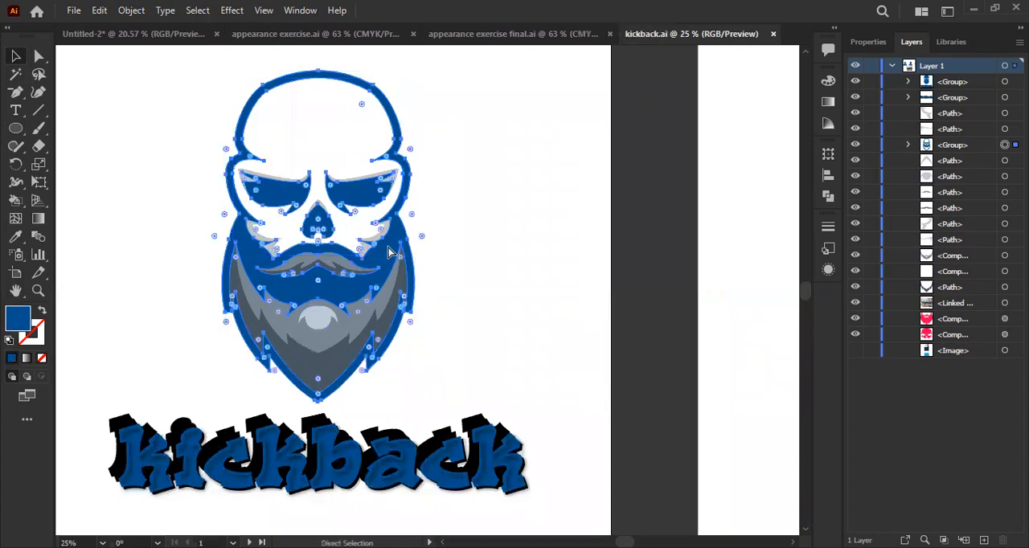
key("ctrl+2")
left_click_drag(193, 108, 459, 386)
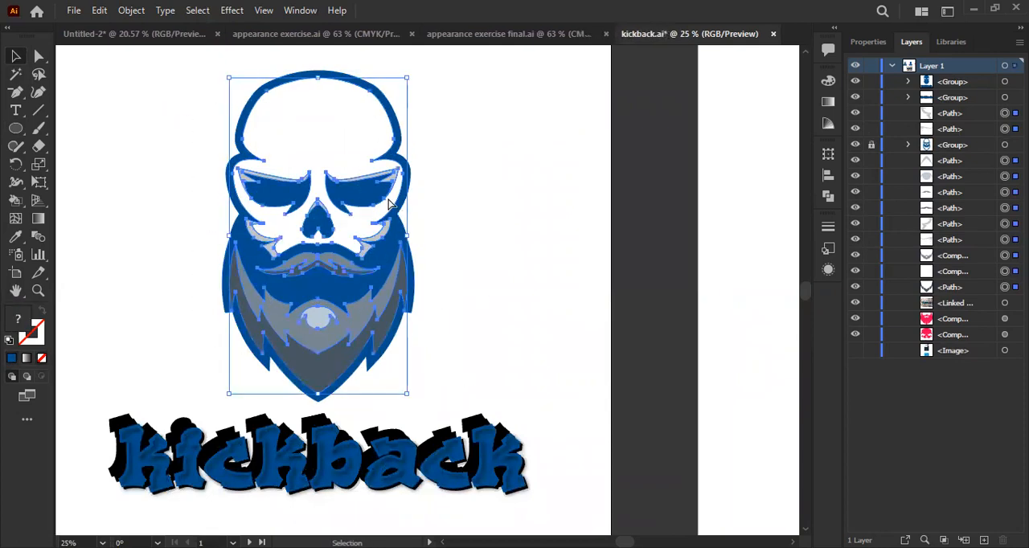
key("ctrl+g")
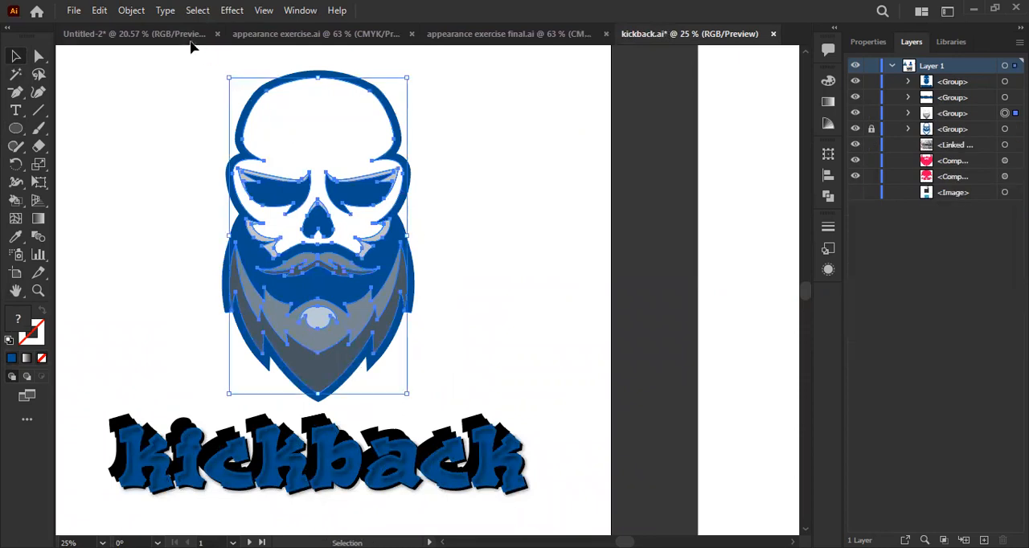
- Preview an Offset Path of 25 px with Round joins on the grouped skull and beard shapes, and cancel it
left_click(134, 11)
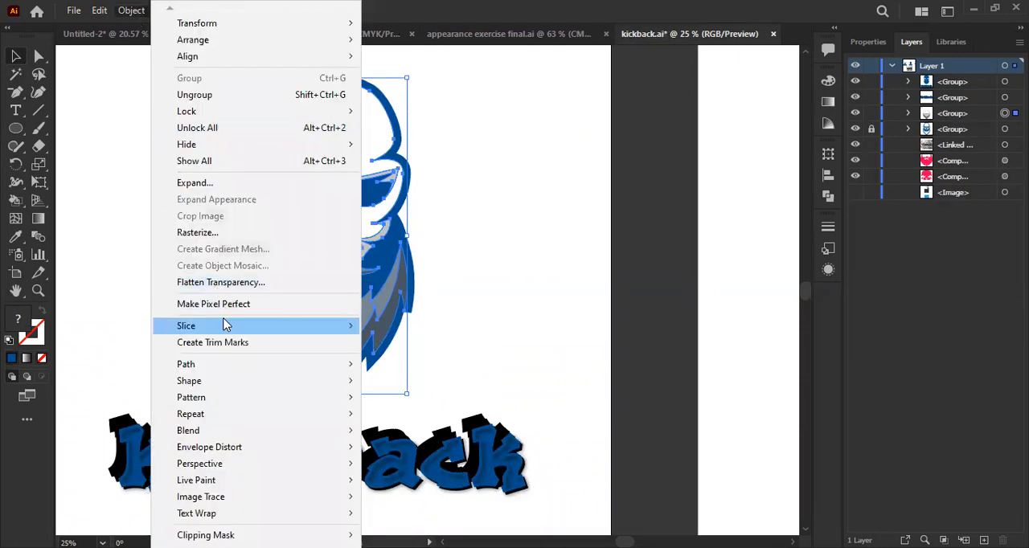
mouse_move(234, 366)
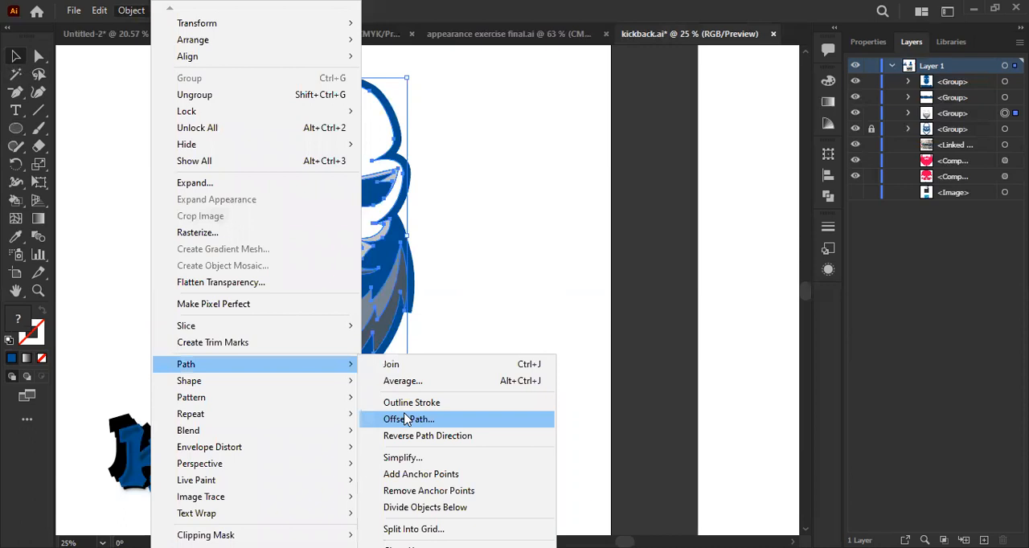
left_click(406, 420)
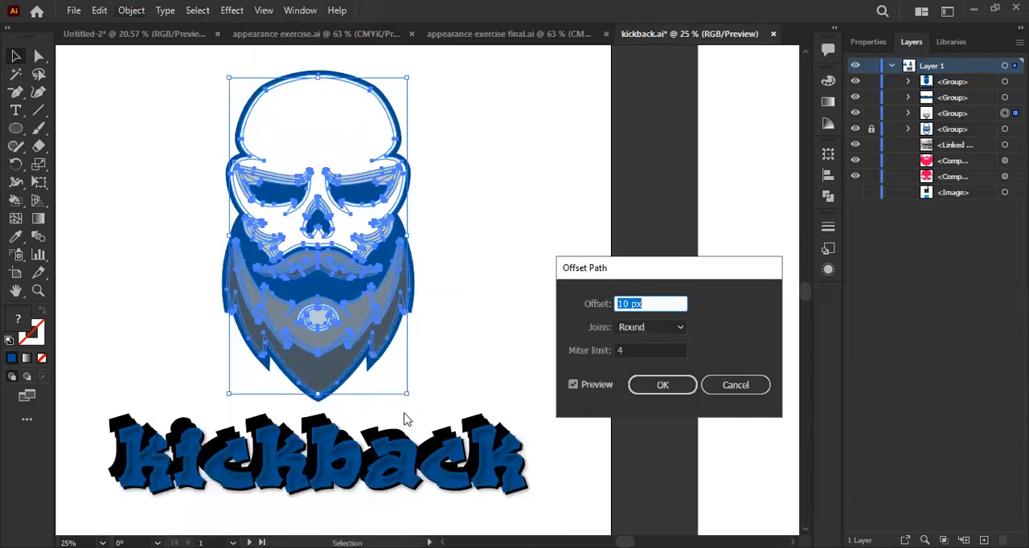
key("Up")
key("Up")
key("Up")
key("Up")
key("Up")
key("Up")
key("Up")
key("Up")
key("Up")
key("Up")
key("Up")
key("Up")
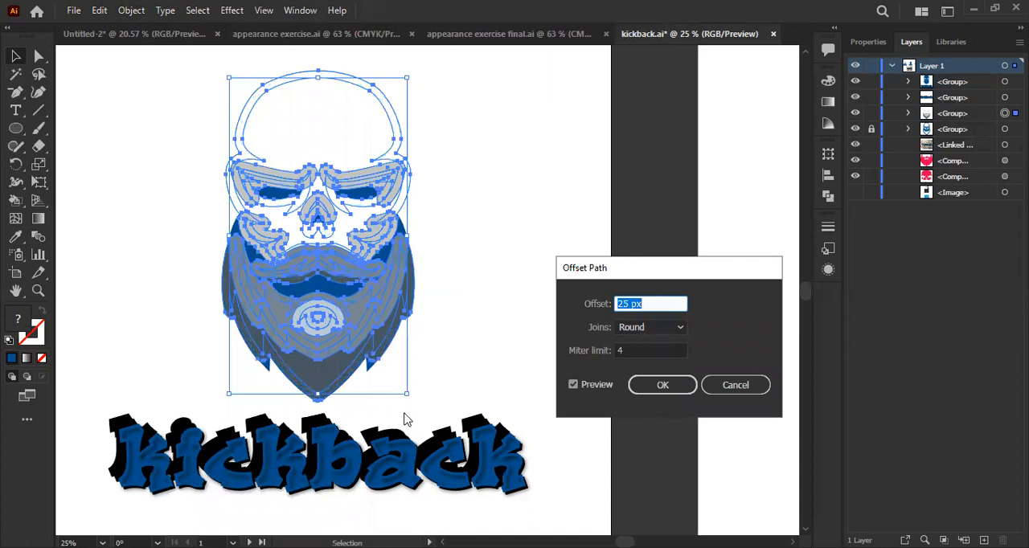
left_click(631, 329)
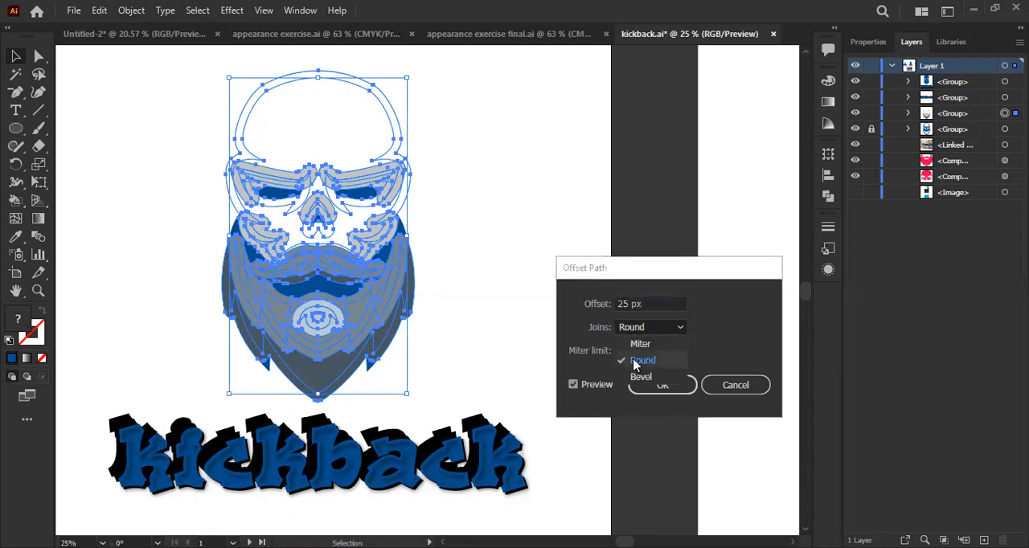
left_click(636, 362)
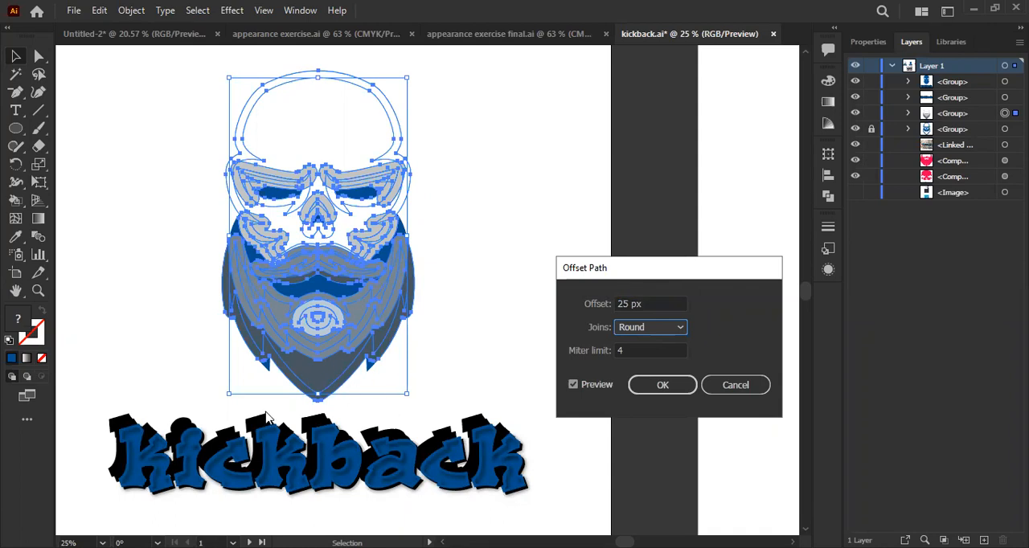
left_click(742, 395)
- Start Offset Path on the grouped skull and beard shapes with the offset set to 25 px
scroll(360, 362, "up", 2)
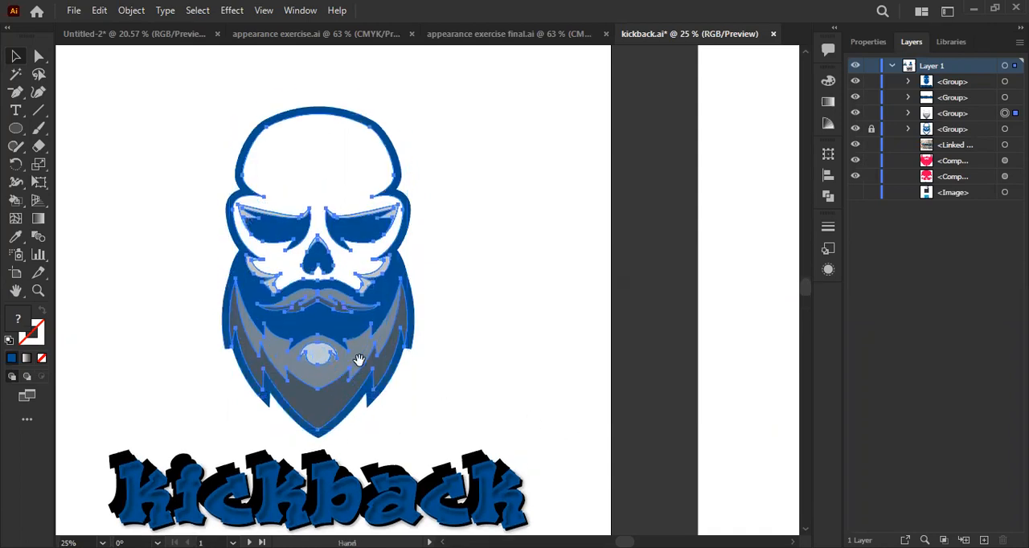
scroll(376, 387, "down", 3)
scroll(352, 357, "up", 6)
scroll(415, 323, "down", 2)
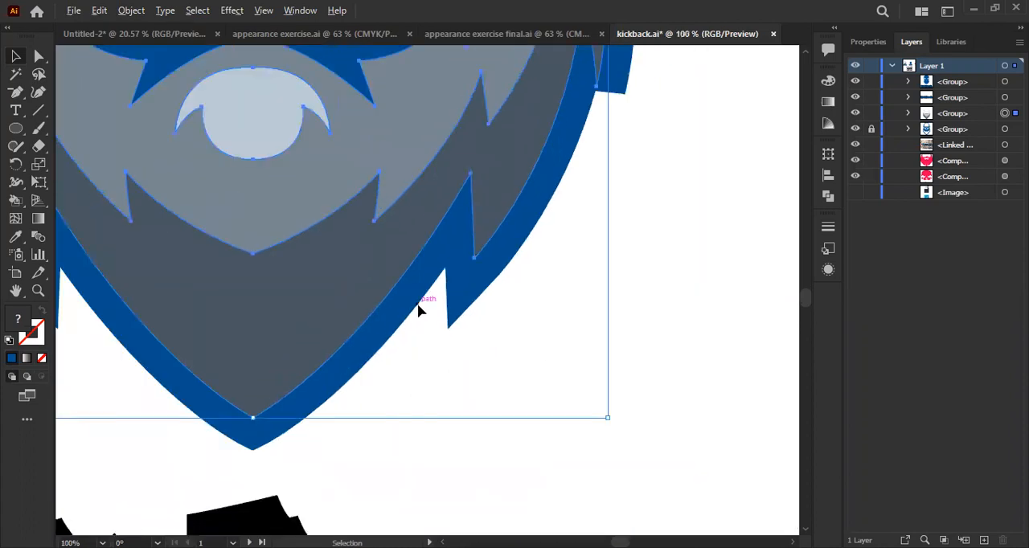
scroll(423, 269, "up", 2)
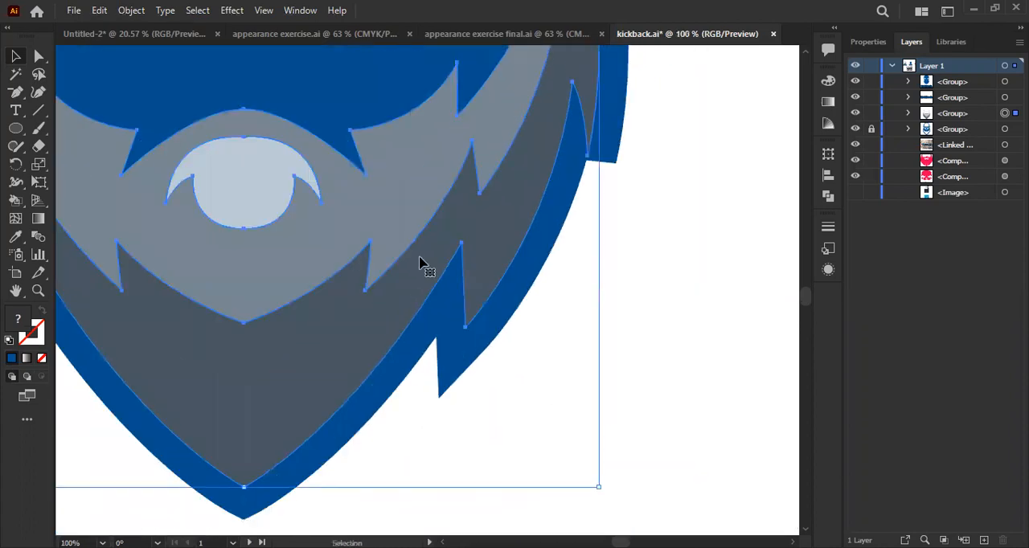
left_click(131, 10)
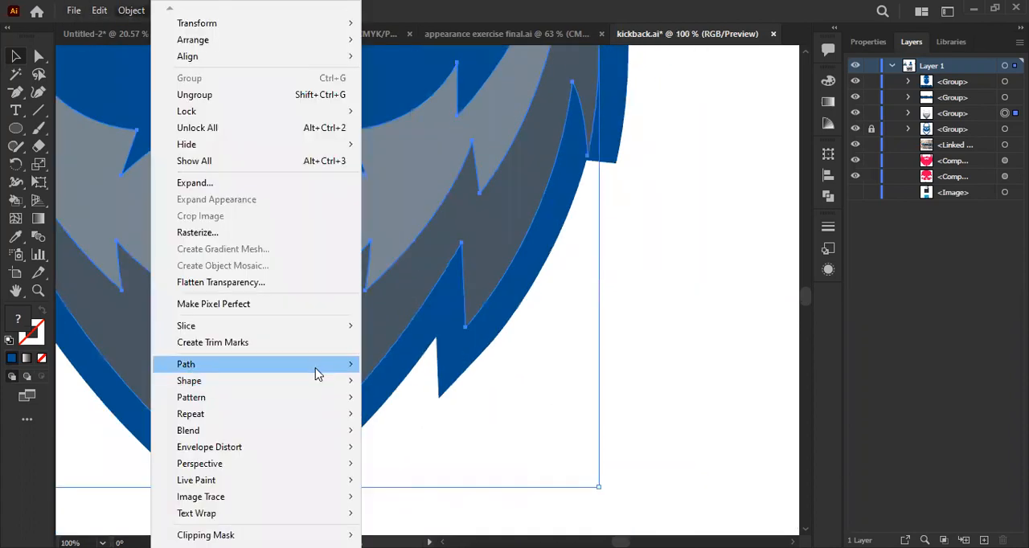
left_click(459, 421)
key("Up")
key("Up")
key("Up")
key("Up")
key("Up")
key("Up")
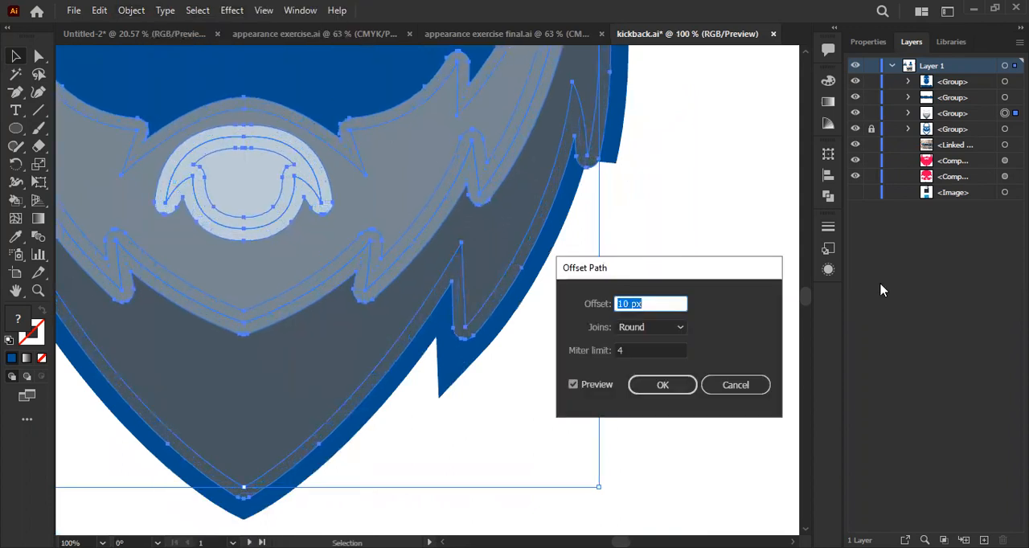
key("Up")
key("Up")
key("Up")
key("Up")
key("Up")
key("Up")
key("Up")
key("Up")
key("Up")
key("Up")
key("Up")
key("Up")
key("Up")
key("Up")
key("Up")
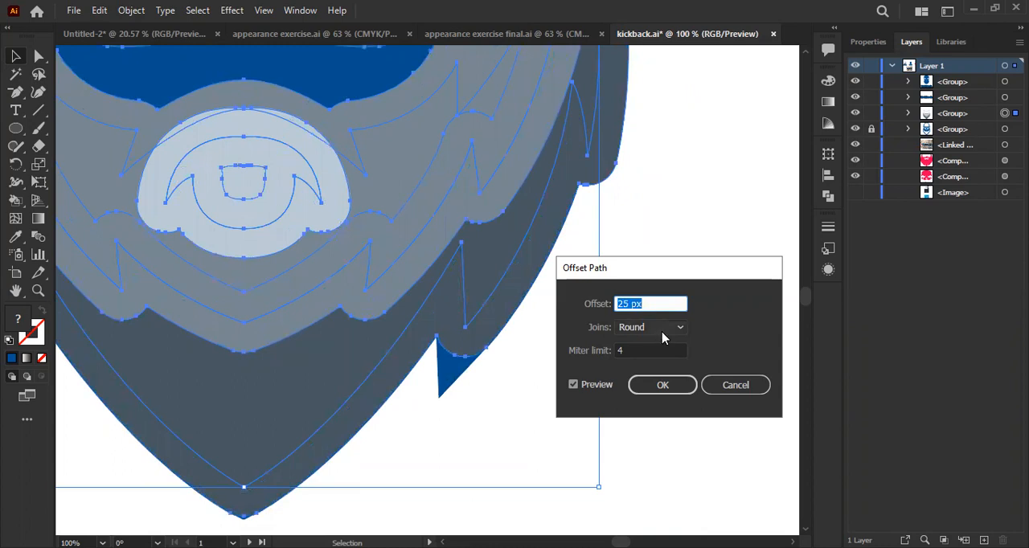
- Set the joins of the path offset to Miter
key("Tab")
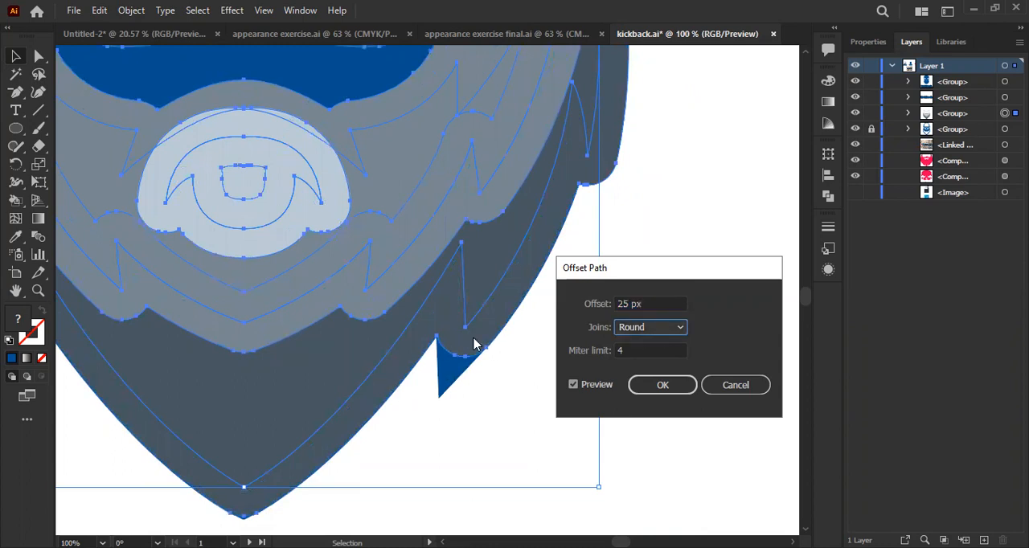
left_click(676, 328)
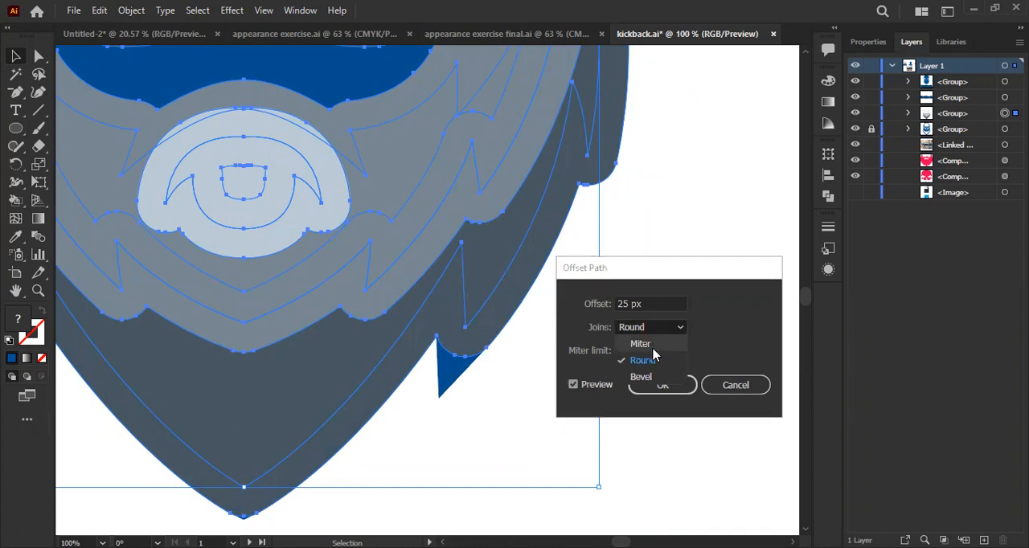
left_click(640, 344)
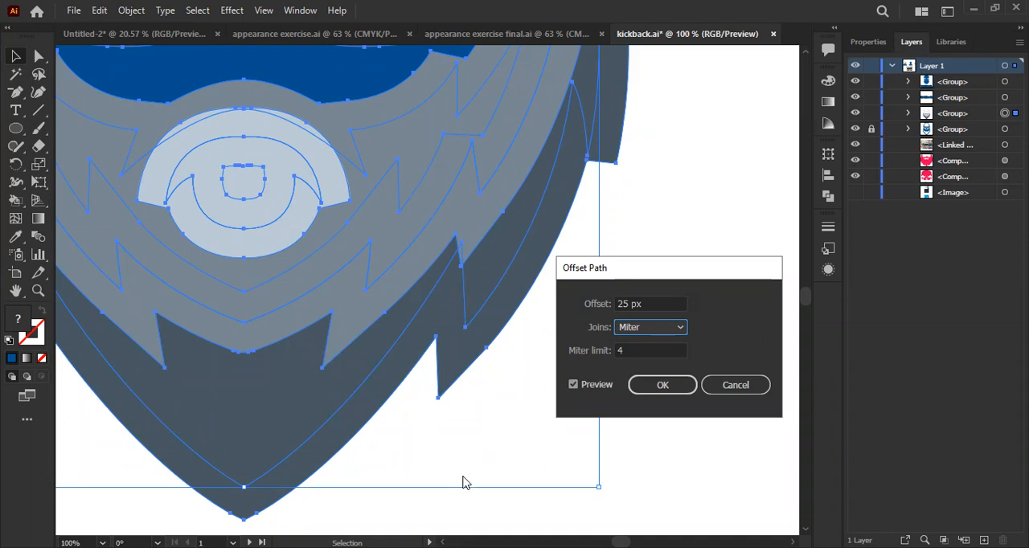
left_click(647, 331)
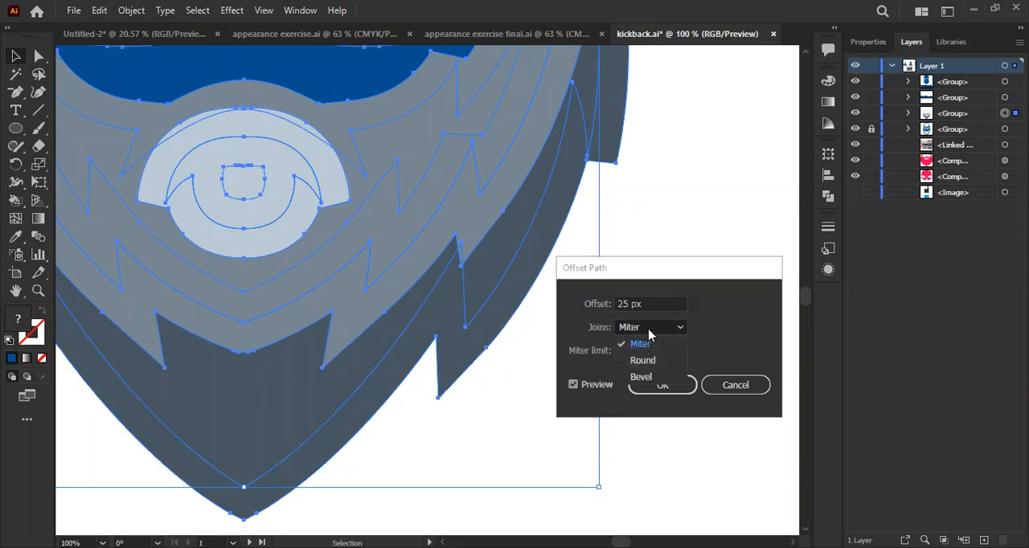
left_click(649, 343)
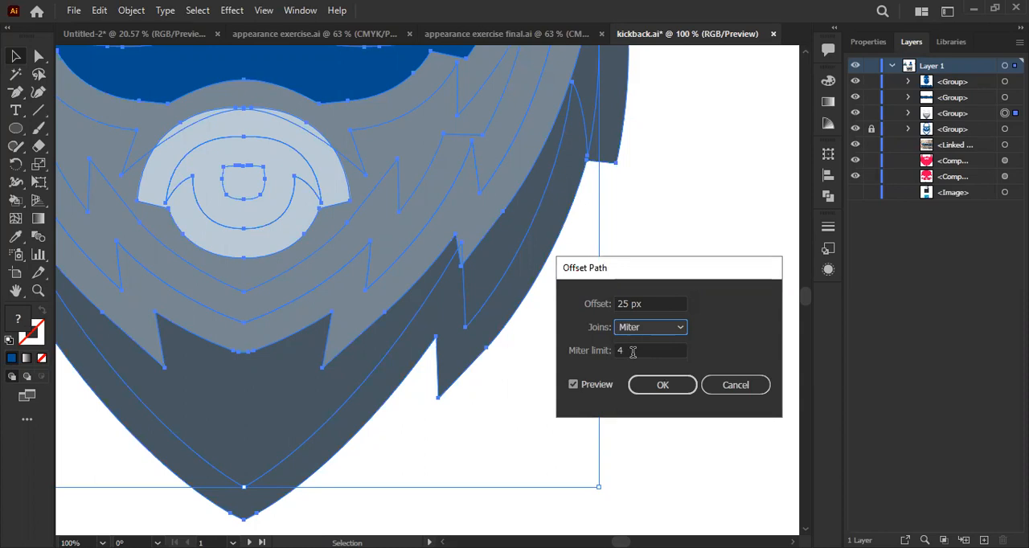
- Raise the miter limit of the path offset to 13
left_click(633, 351)
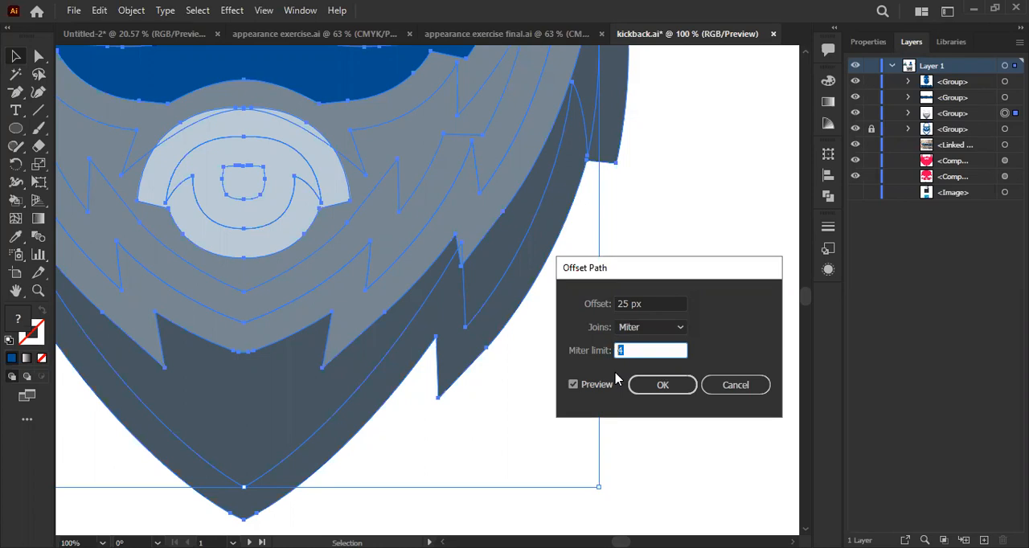
key("Up")
key("Up")
key("Up")
key("Up")
key("Up")
key("Up")
key("Up")
key("Up")
key("Up")
key("Up")
key("Up")
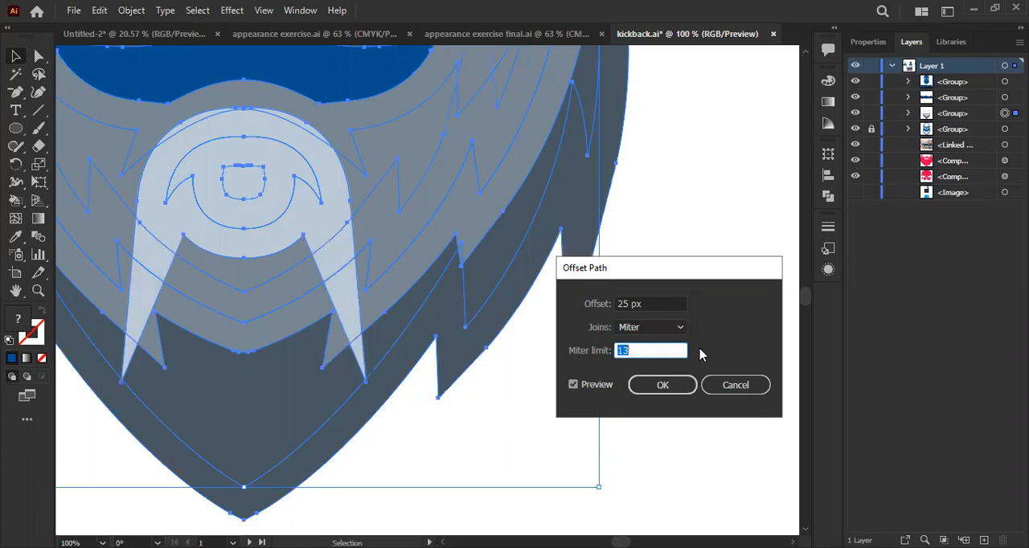
- Compare miter limits of 6, 7 and 8 in the preview of the 25 px path offset
key("Down")
key("Down")
key("Down")
key("Down")
key("Down")
key("Down")
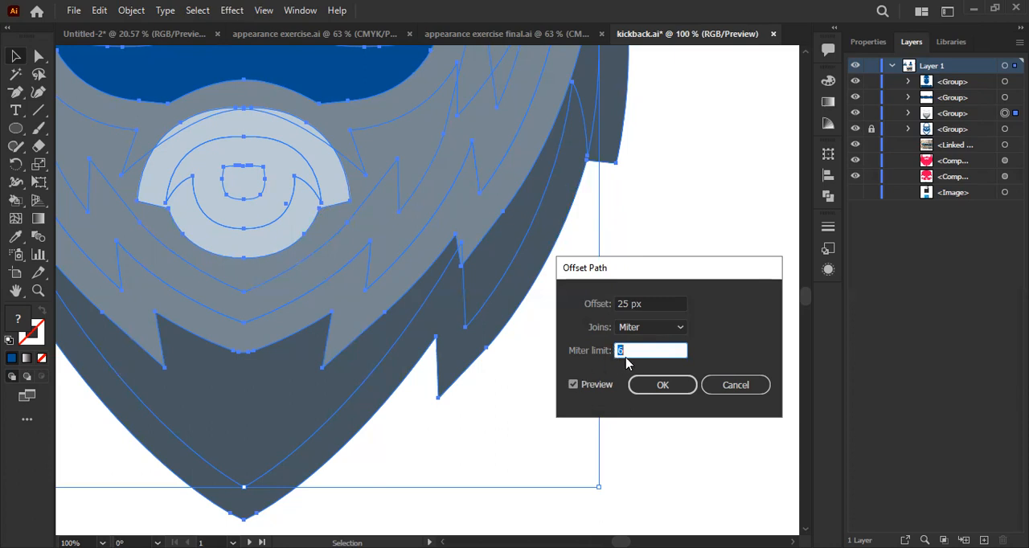
left_click_drag(629, 350, 616, 351)
key("Up")
key("Up")
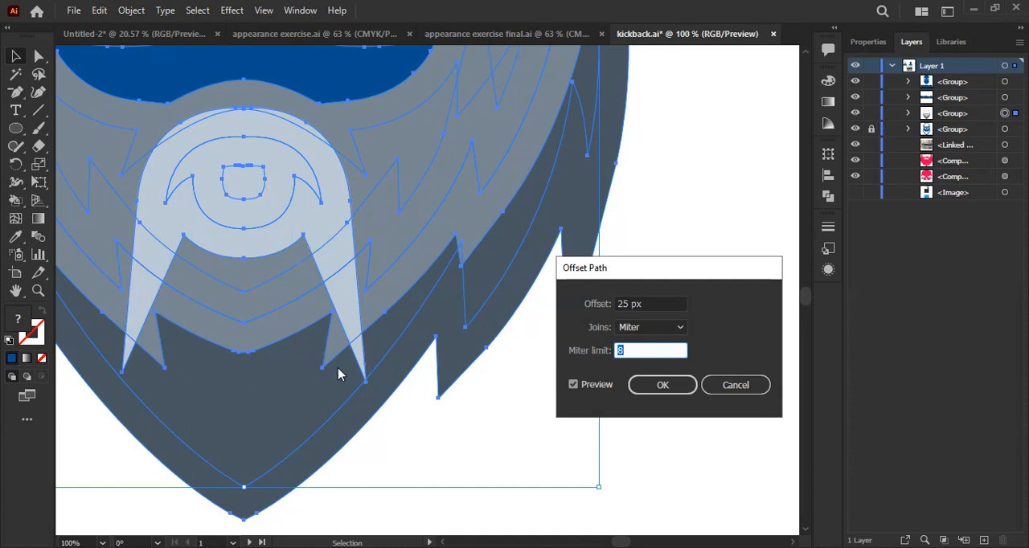
key("Down")
key("Down")
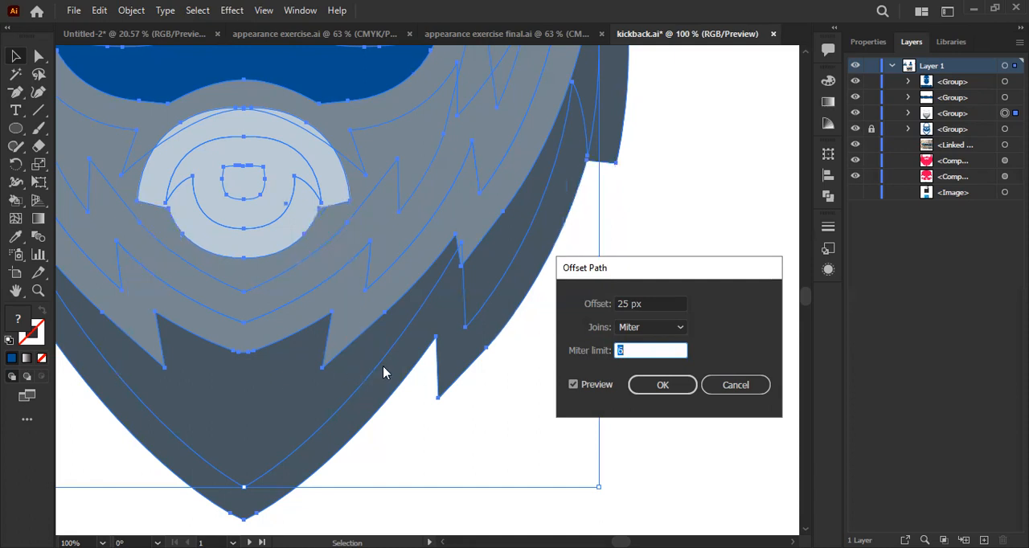
key("Up")
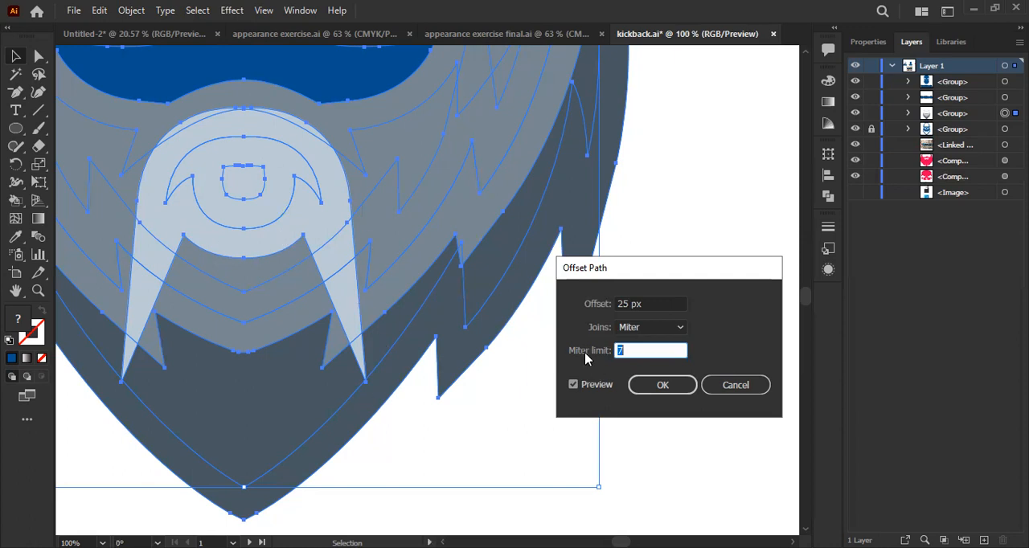
left_click_drag(626, 351, 617, 351)
key("Down")
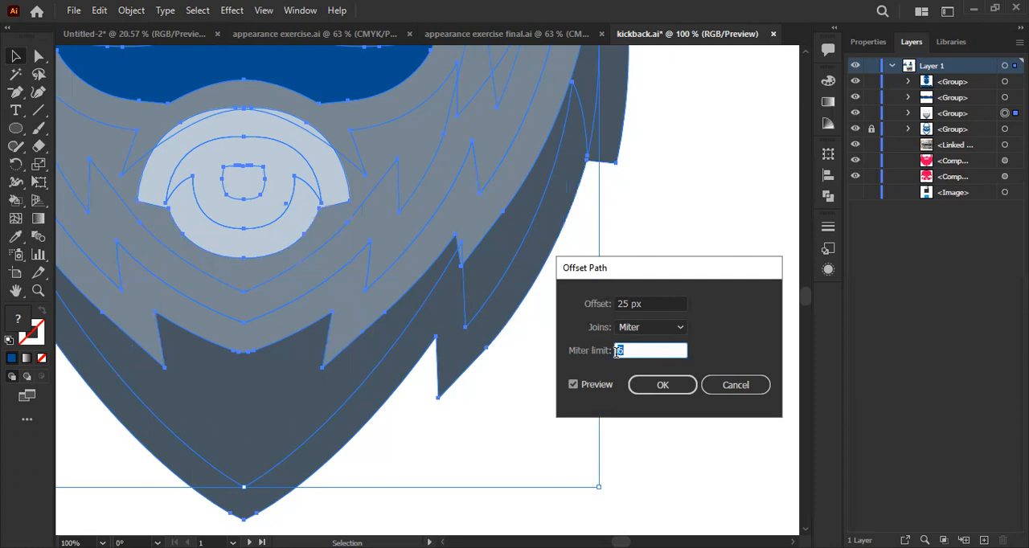
- Set the miter limit to 5, apply the 25 px path offset and deselect the artwork
key("Down")
key("Return")
key("ctrl+minus")
key("ctrl+minus")
key("ctrl+minus")
key("ctrl+minus")
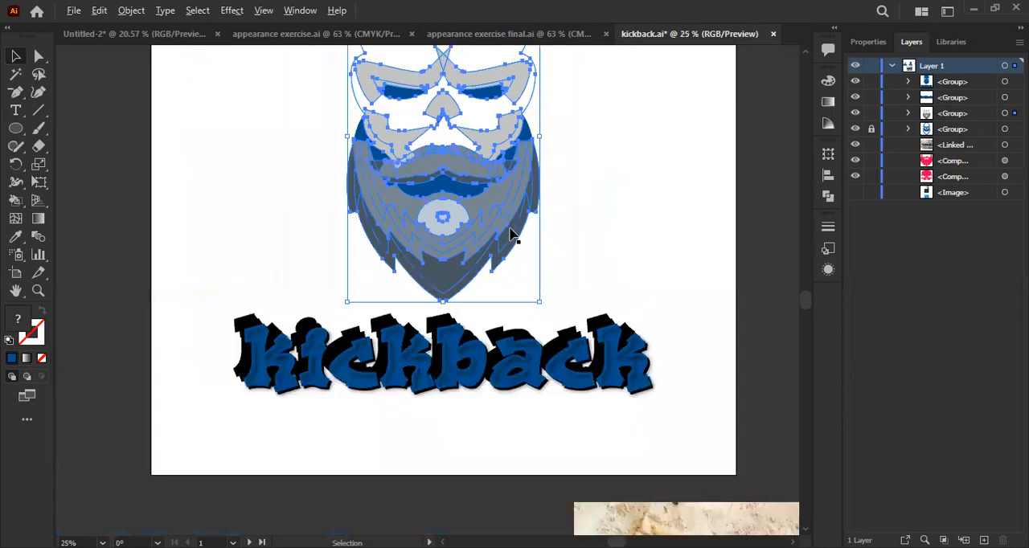
scroll(603, 152, "up", 3)
left_click(630, 197)
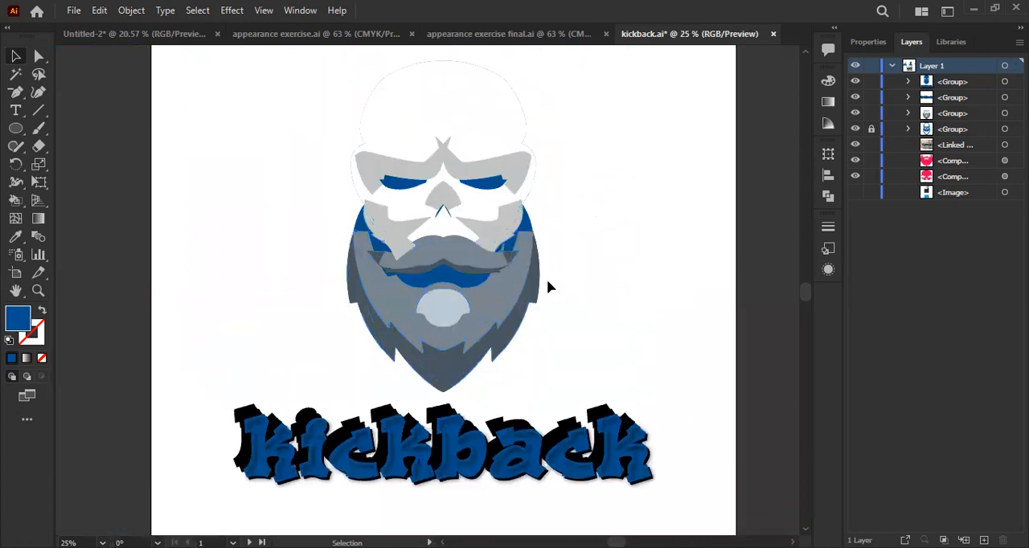
- Apply Offset Path of 25 px with Miter joins and a miter limit of 5 to the grouped skull and beard shapes
left_click(542, 302)
key("ctrl+plus")
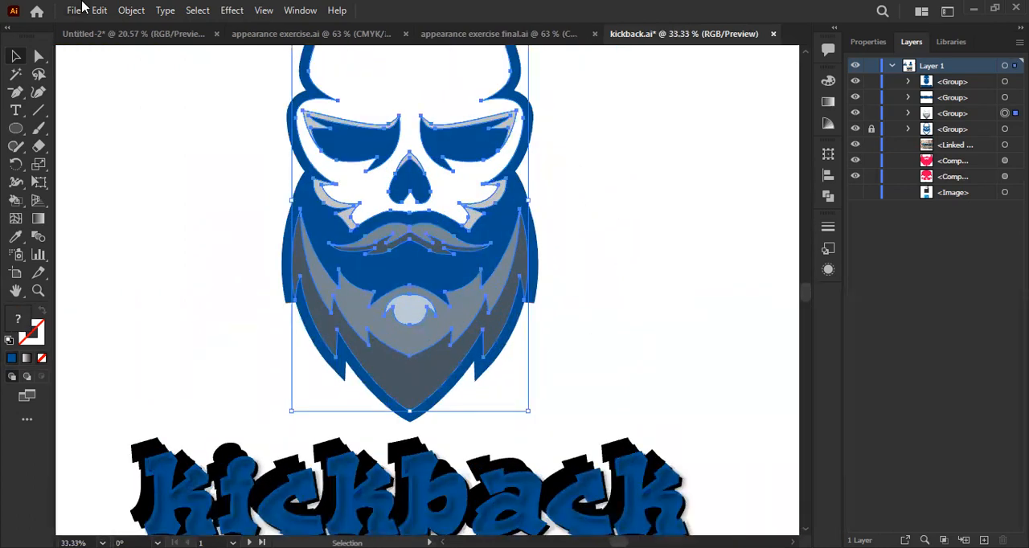
key("alt+o")
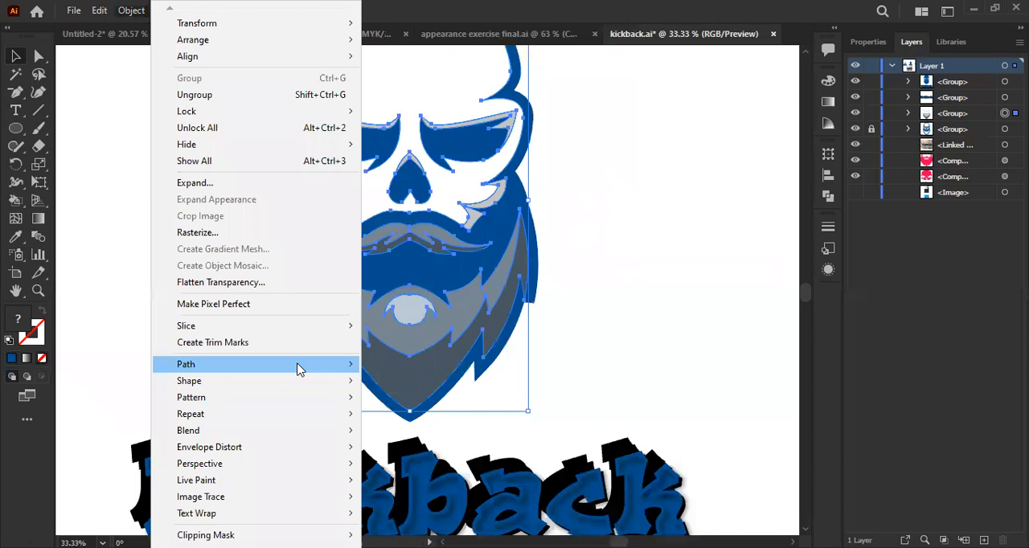
key("Right")
key("o")
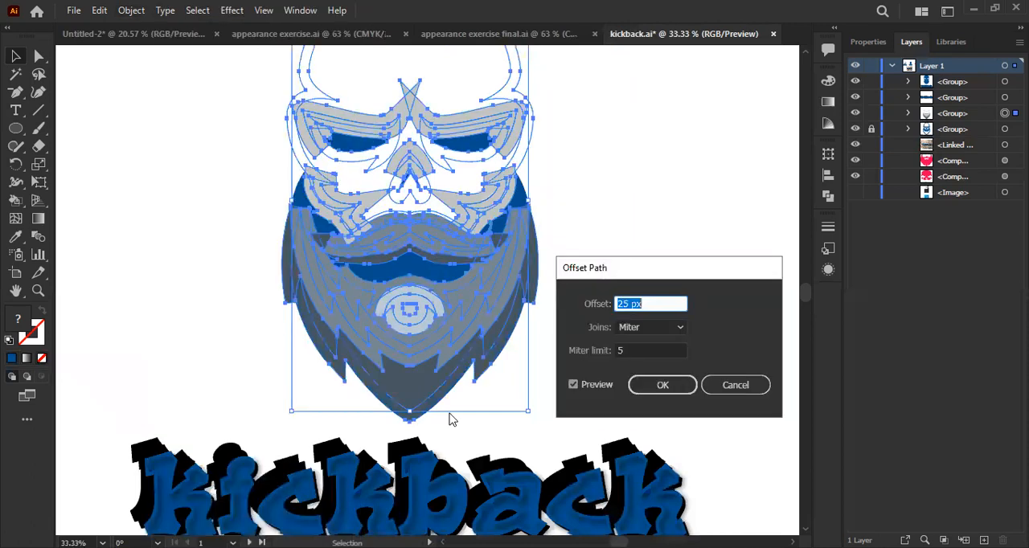
key("Return")
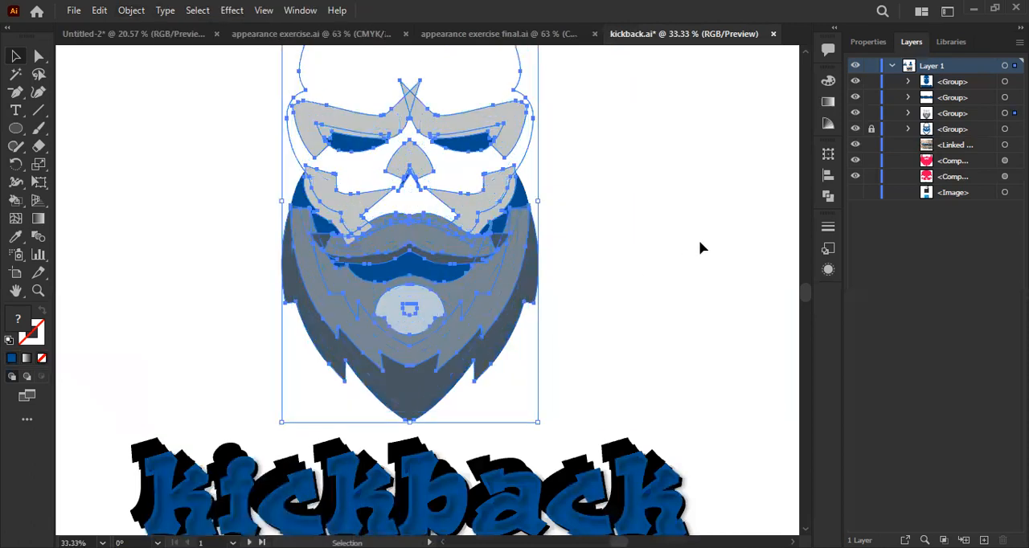
- Unite the offset skull and beard shapes into a single shape with Pathfinder
left_click(827, 198)
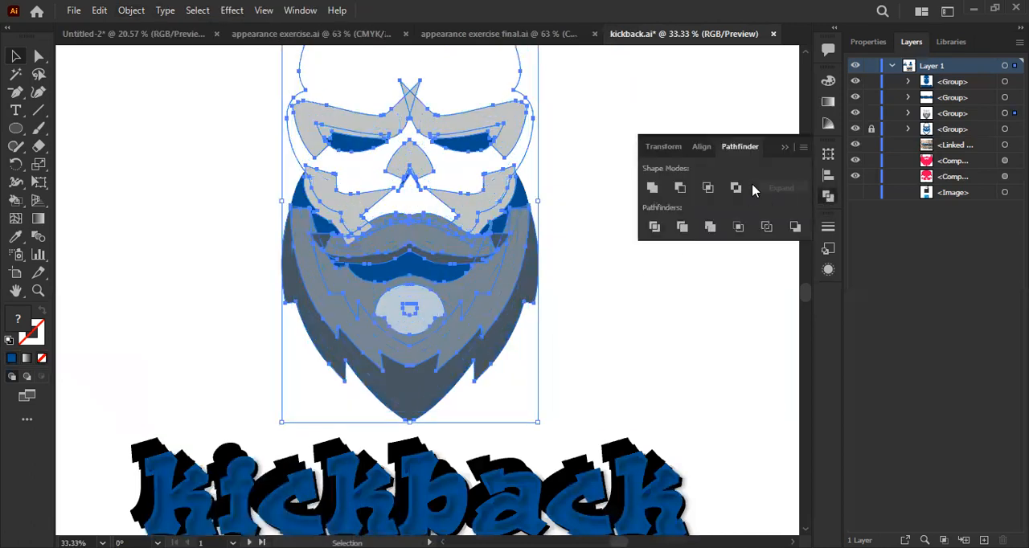
left_click(651, 188)
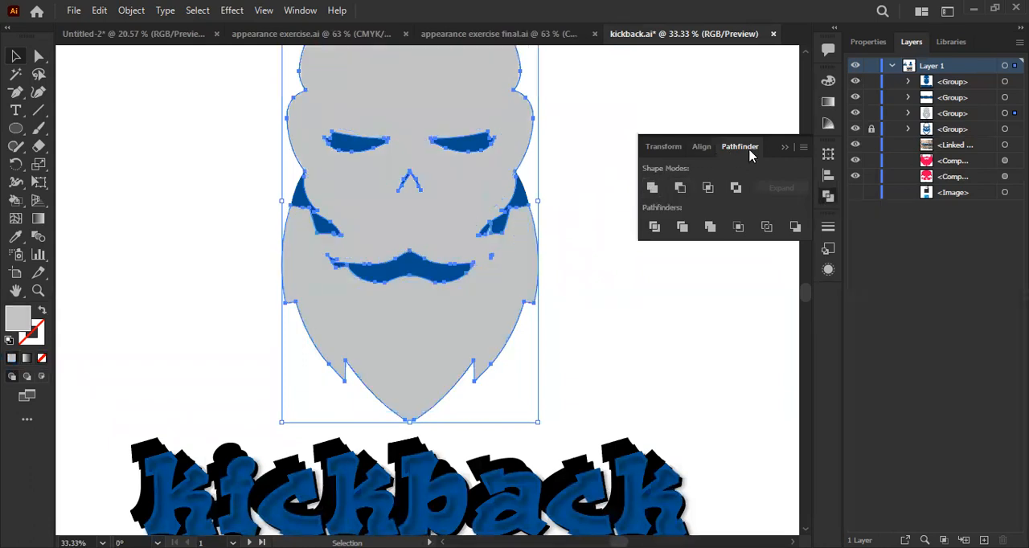
left_click(785, 150)
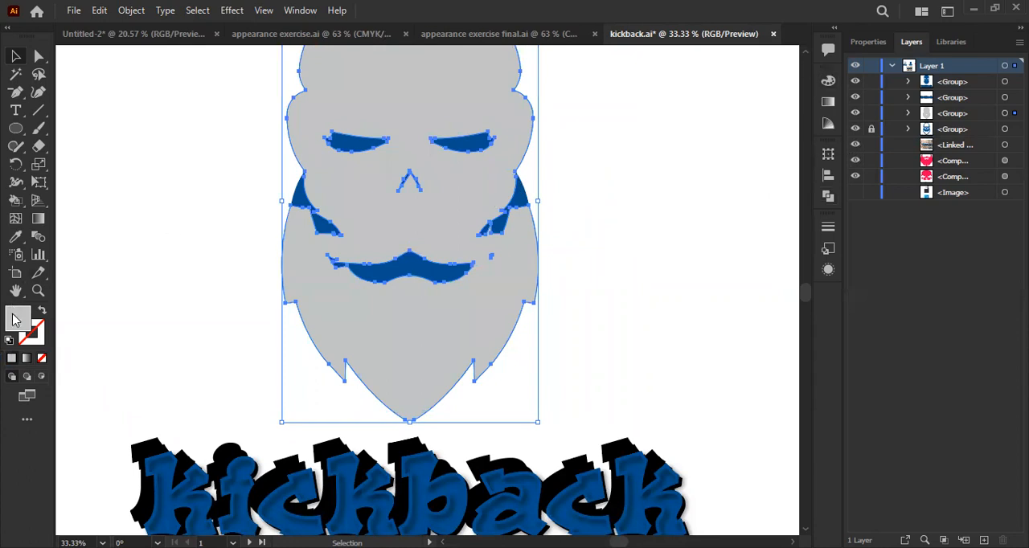
- Set the fill of the united outline shape to black
left_click_drag(415, 306, 306, 390)
left_click(677, 195)
scroll(489, 159, "up", 3)
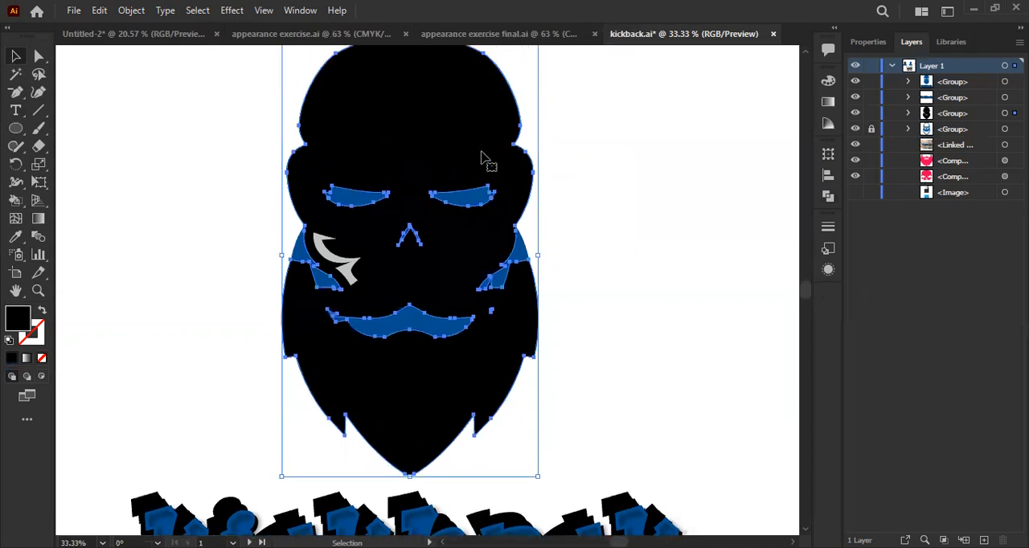
- Send the black outline shape to the back, behind the skull and beard details, and deselect it
right_click(414, 151)
mouse_move(525, 338)
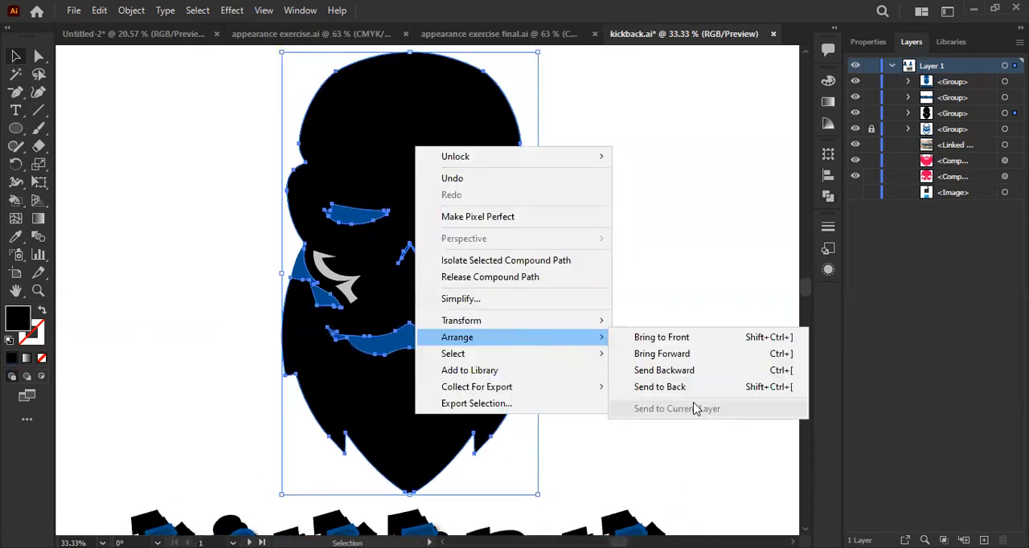
left_click(688, 390)
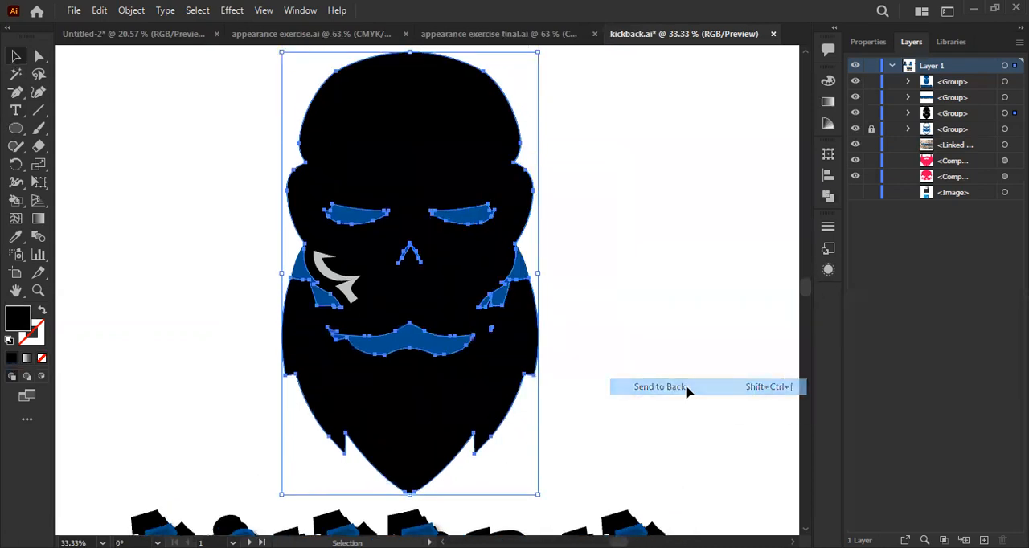
left_click(685, 376)
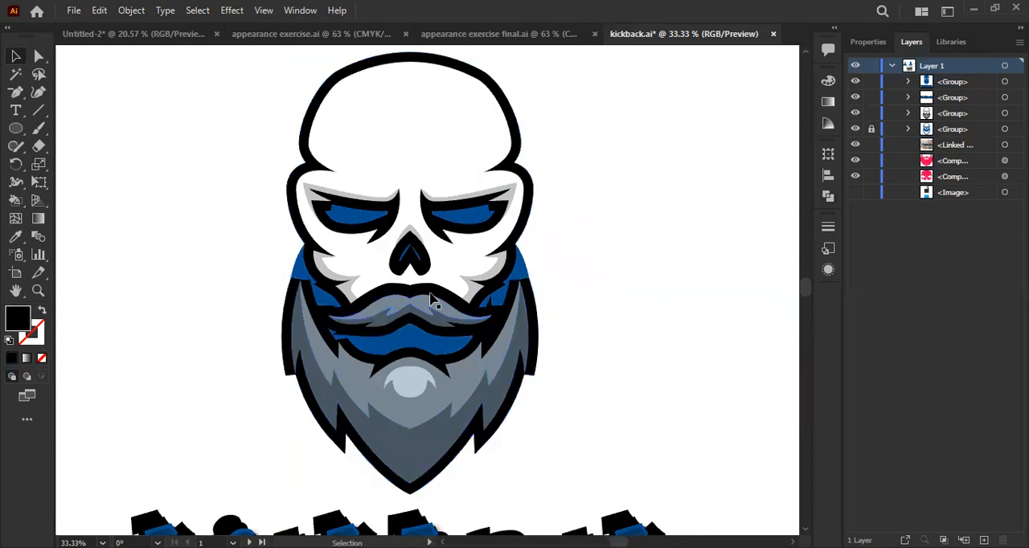
- Inspect the black outline's compound path in isolation mode, and return to the full artwork
scroll(395, 400, "up", 1)
scroll(373, 309, "down", 1)
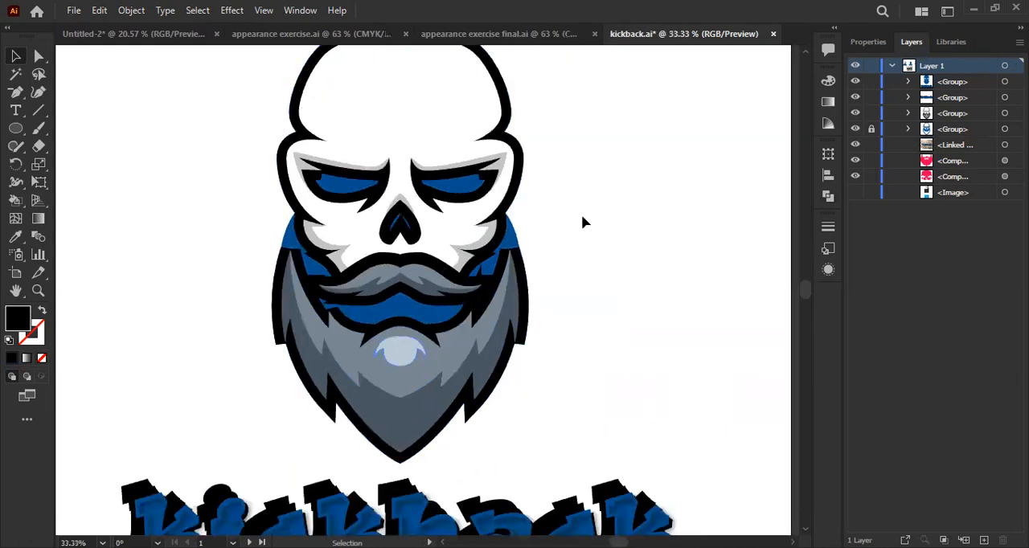
scroll(514, 240, "up", 4)
scroll(452, 249, "down", 1)
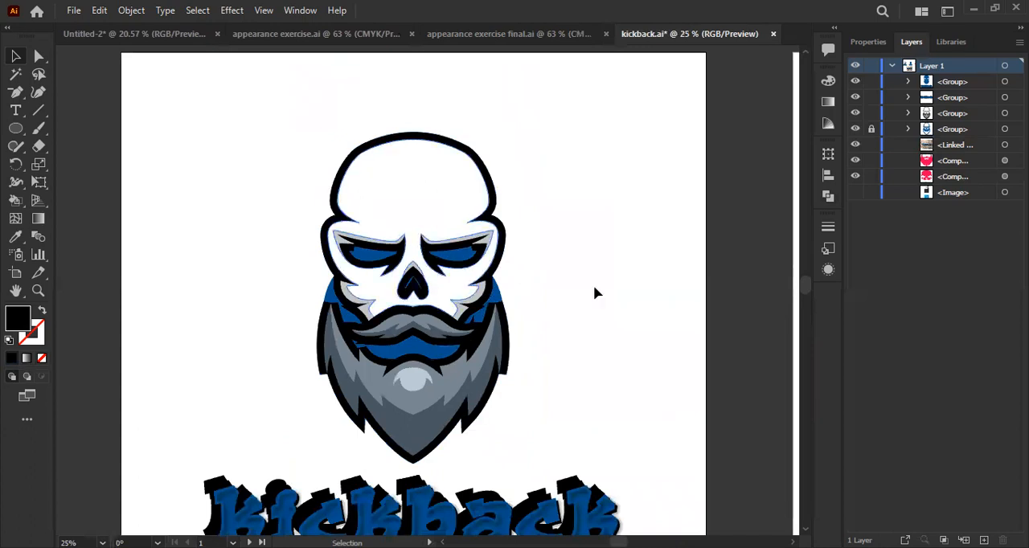
scroll(462, 179, "up", 2)
scroll(529, 148, "down", 1)
double_click(521, 137)
key("ctrl+8")
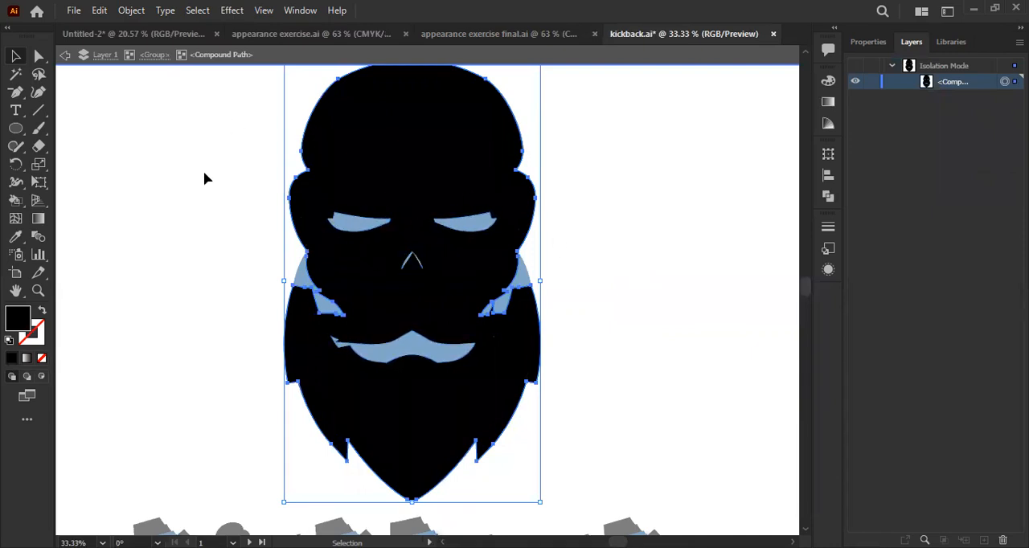
left_click(66, 59)
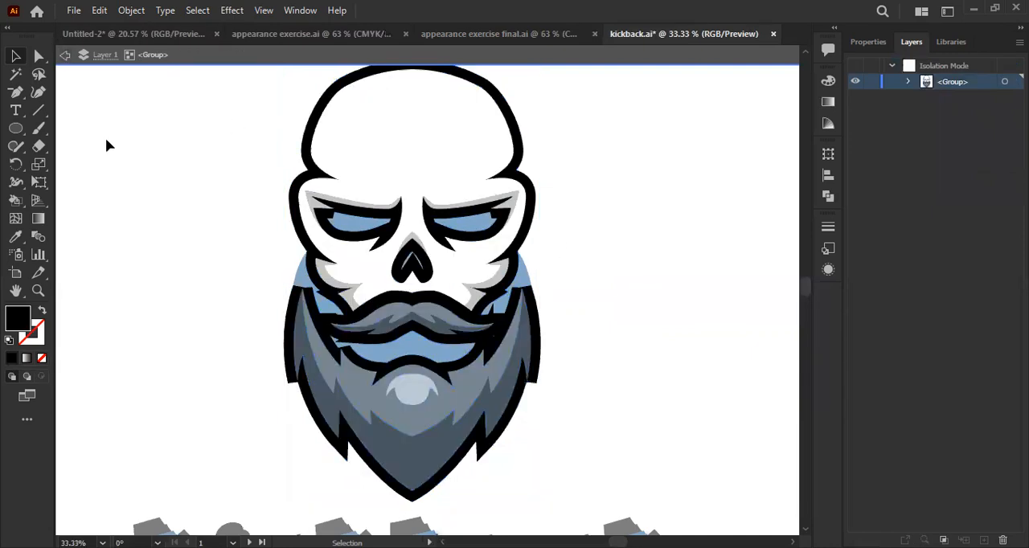
double_click(105, 138)
scroll(512, 229, "up", 1)
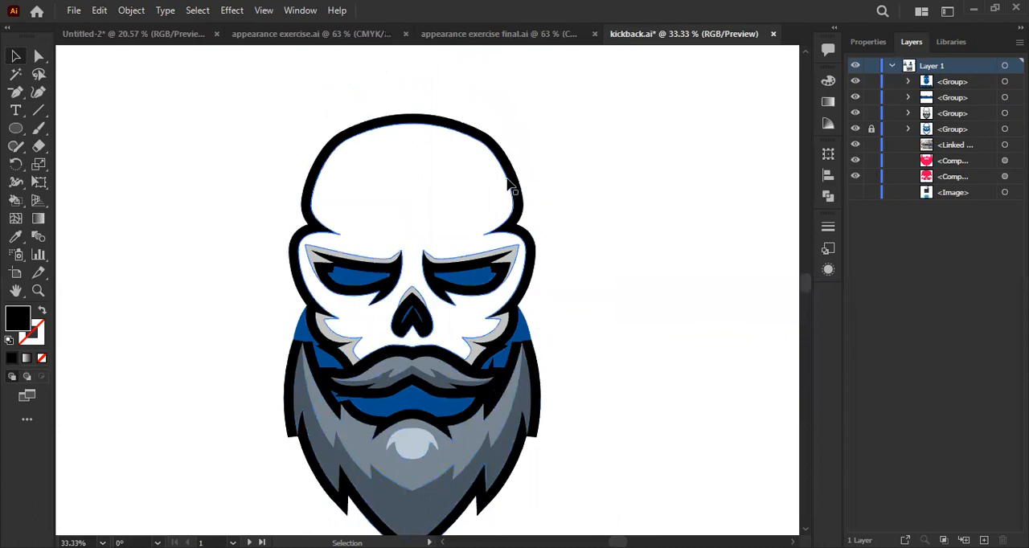
- Try moving the white skull shape aside within the isolated group, undo the moves and exit isolation mode
double_click(512, 180)
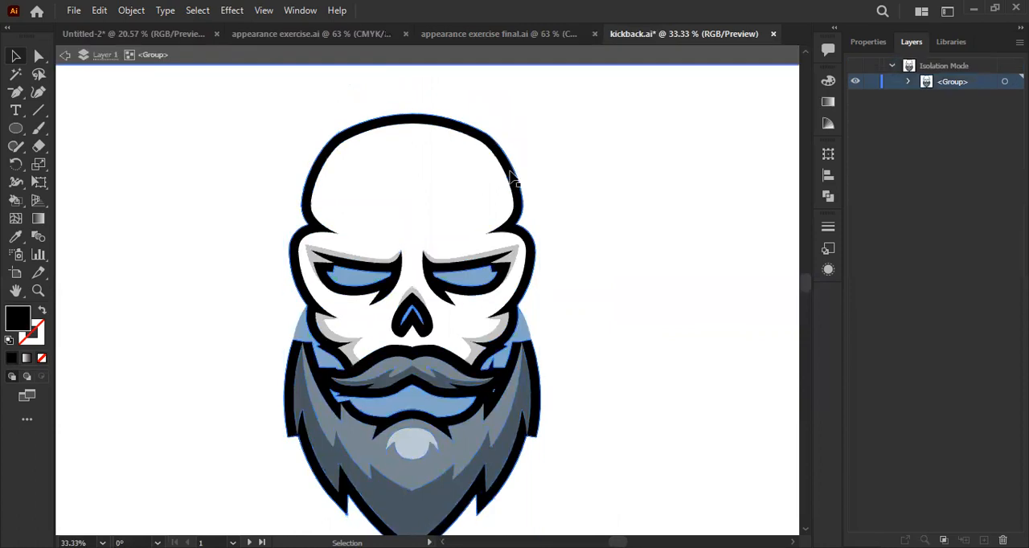
scroll(600, 196, "down", 1)
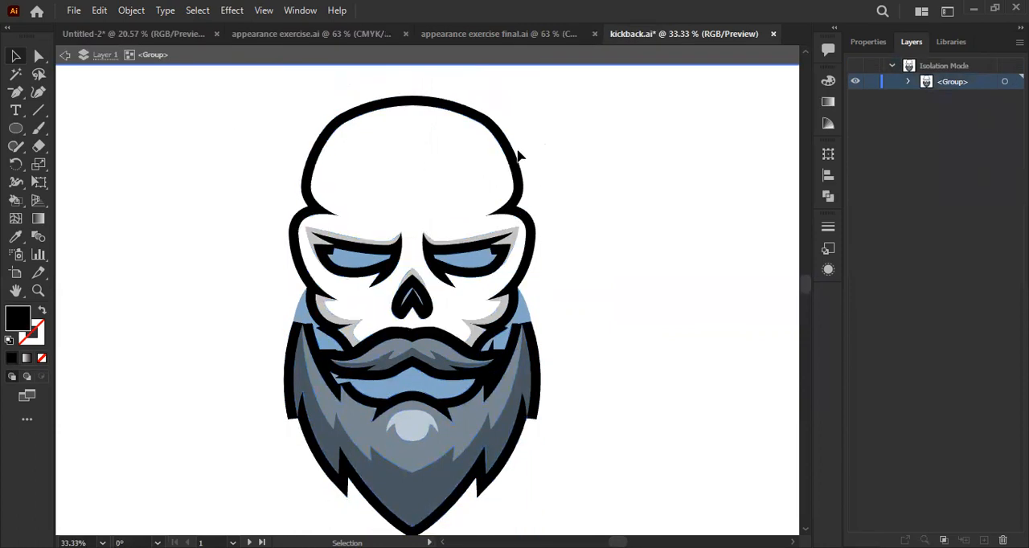
scroll(409, 218, "down", 2)
left_click(479, 196)
scroll(478, 193, "up", 1)
left_click_drag(423, 193, 599, 267)
key("ctrl+z")
left_click_drag(458, 229, 636, 278)
key("ctrl+z")
double_click(619, 222)
- Try moving the whole skull and beard group aside, and undo the move
left_click(408, 176)
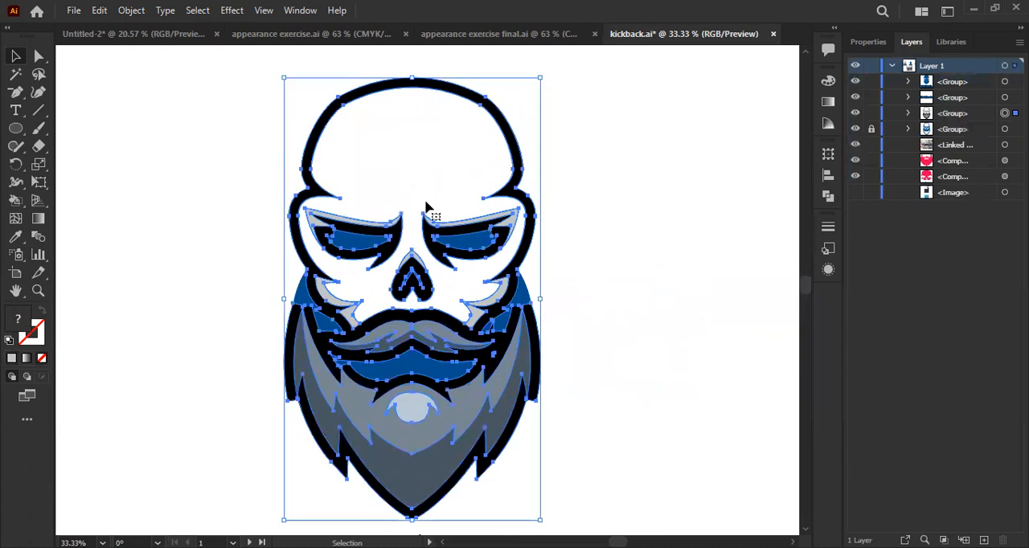
left_click_drag(429, 214, 631, 193)
key("a")
key("ctrl+z")
key("v")
- Isolate the black outline's compound path inside the skull group, trying and undoing a move of the white skull shape on the way
double_click(472, 156)
left_click(467, 185)
left_click_drag(435, 152, 667, 159)
key("ctrl+z")
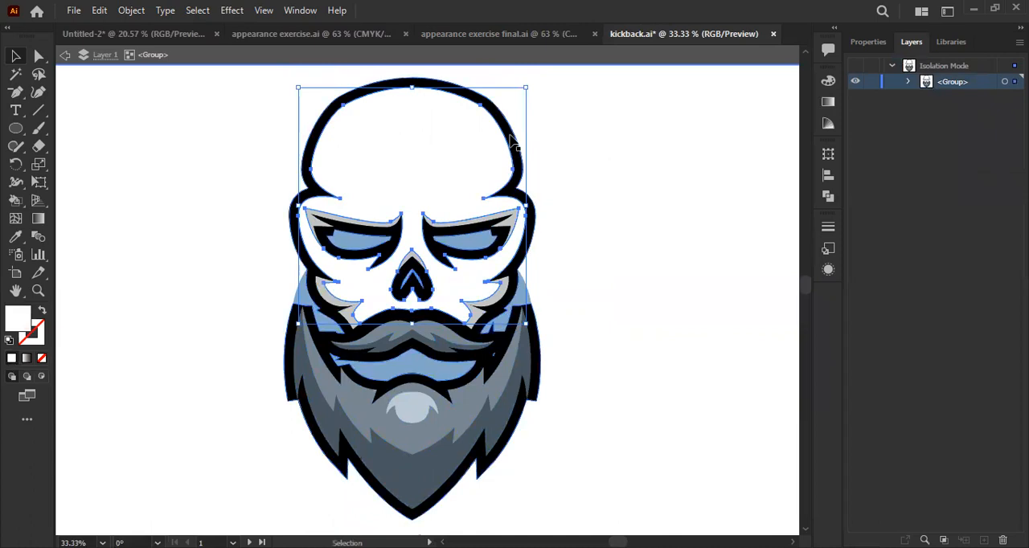
left_click(512, 142)
double_click(511, 142)
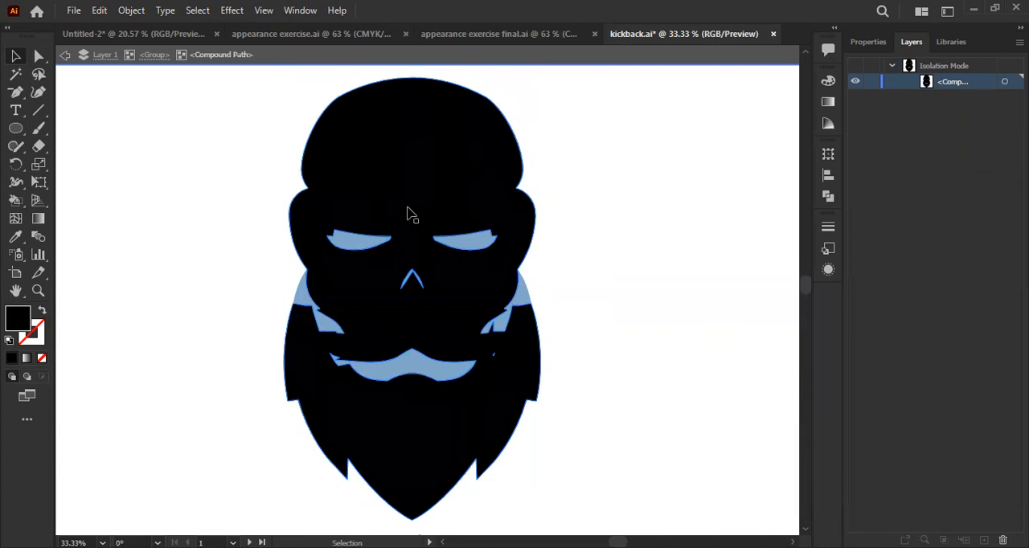
- Delete the two eye cutouts from the black outline's compound path
scroll(362, 238, "up", 1)
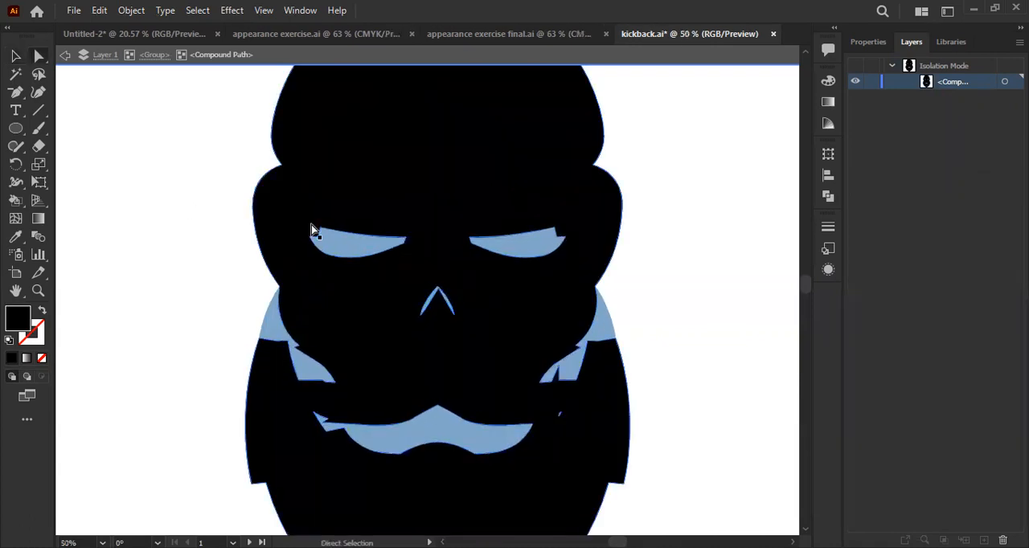
key("a")
left_click(322, 234)
key("Delete")
left_click(476, 235)
key("Delete")
- Delete the mouth and nose cutouts from the black outline's compound path, and exit isolation mode
scroll(411, 354, "down", 1)
left_click(414, 390)
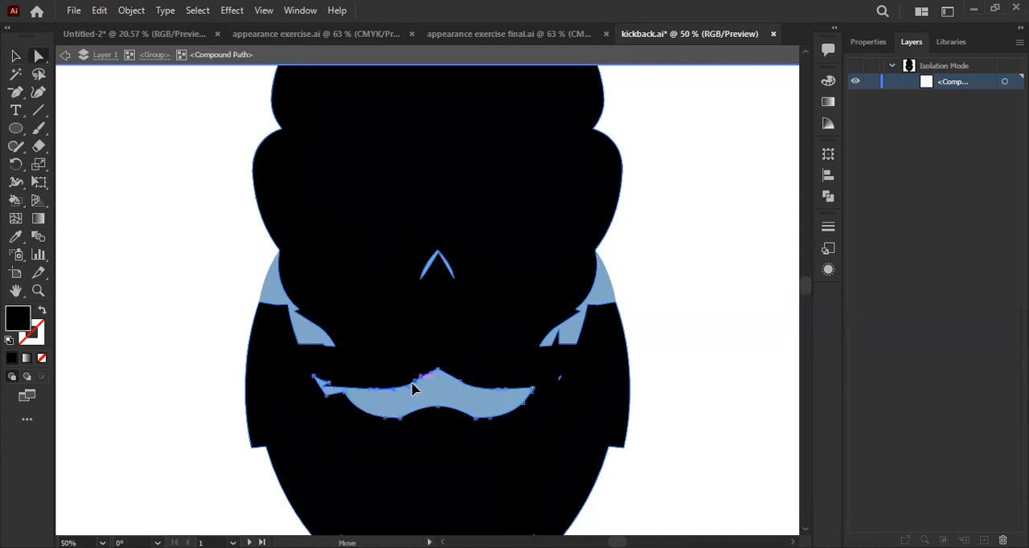
key("Delete")
left_click(449, 268)
key("Delete")
scroll(667, 294, "down", 4)
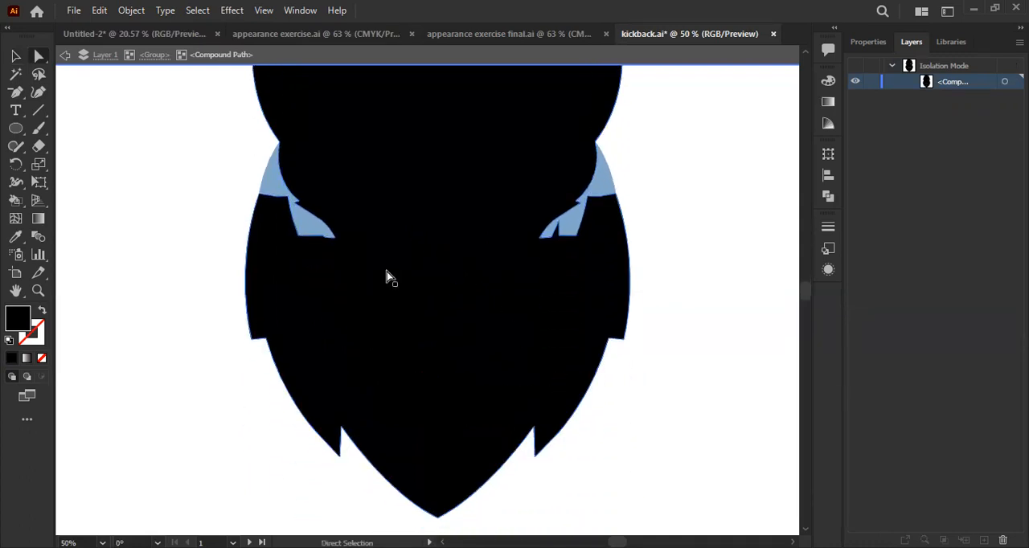
left_click(14, 56)
double_click(161, 169)
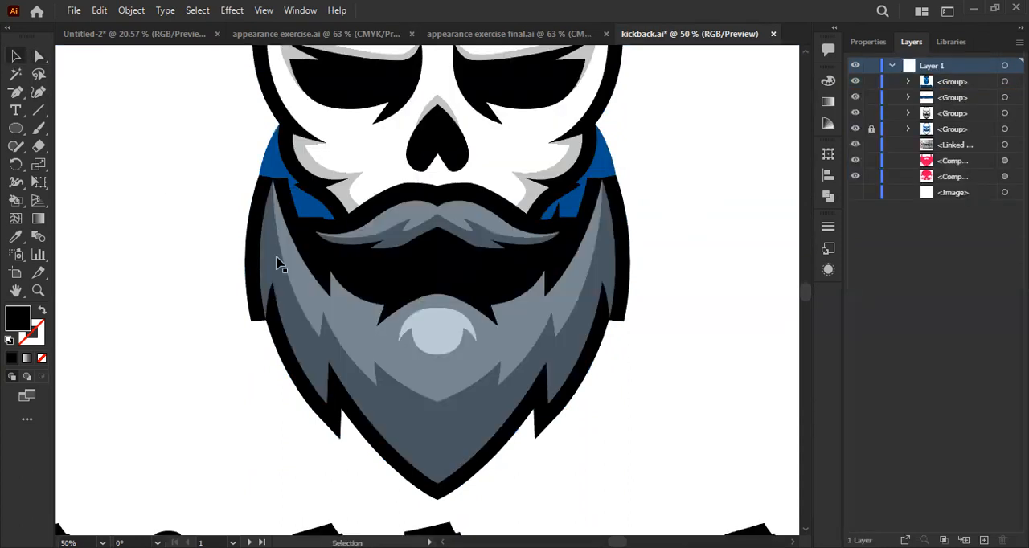
- Unlock and delete the old blue background group behind the skull and beard
scroll(280, 289, "up", 1)
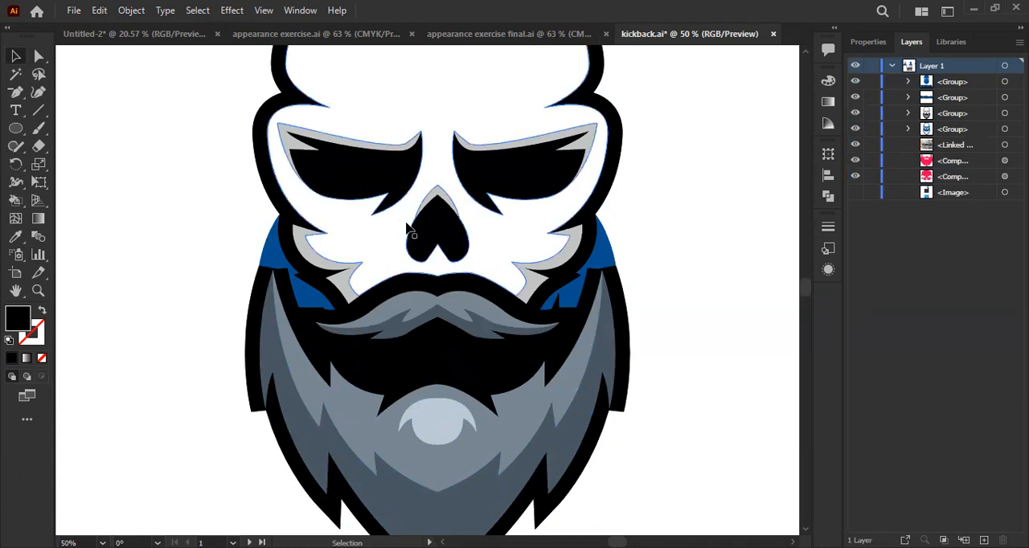
left_click(273, 256)
key("Delete")
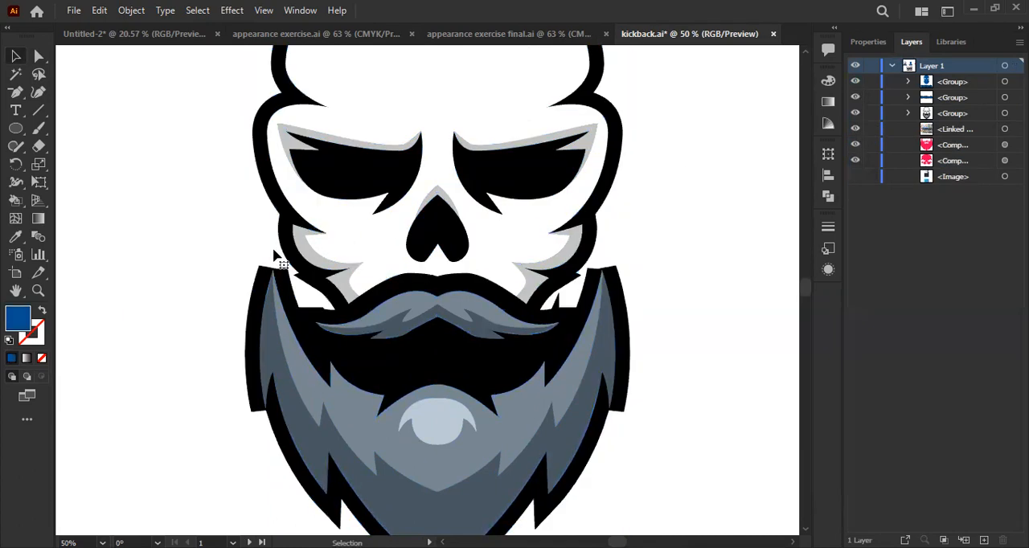
scroll(272, 247, "down", 2)
scroll(294, 304, "up", 1)
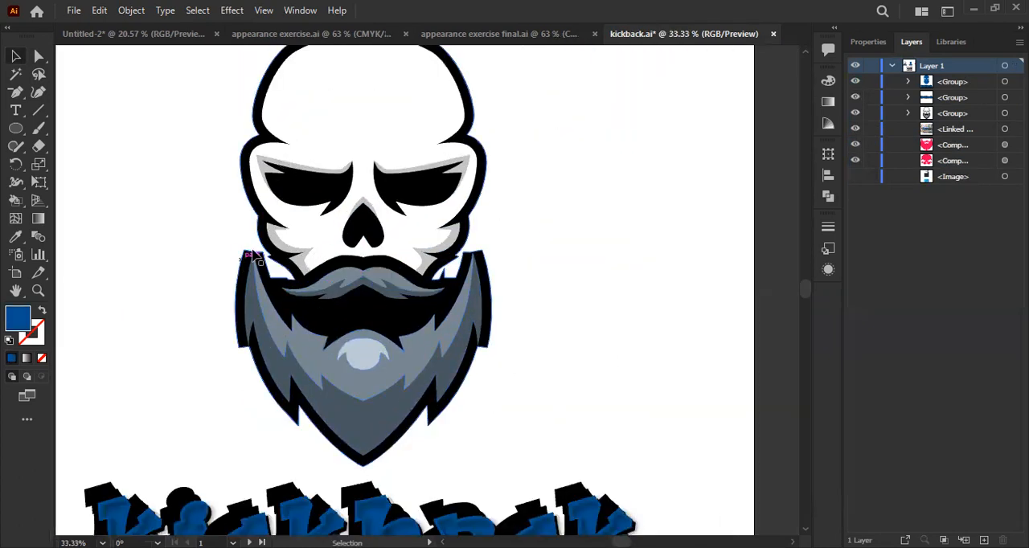
- Start a Pen path at the outline's outer edge near the left beard tip, curving up to the cheek and down its inner side
key("minus")
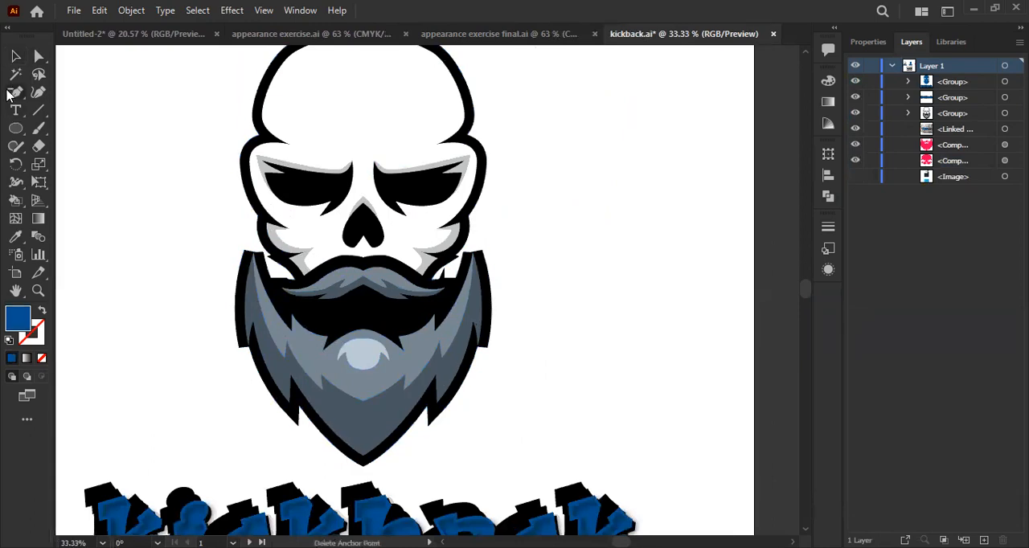
scroll(259, 272, "up", 2)
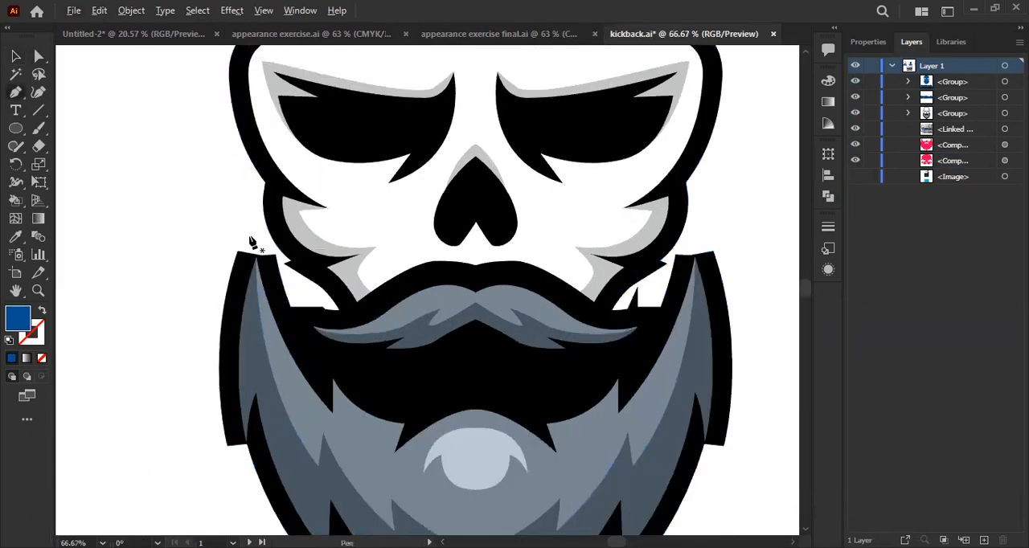
scroll(241, 258, "up", 1)
scroll(236, 263, "down", 2)
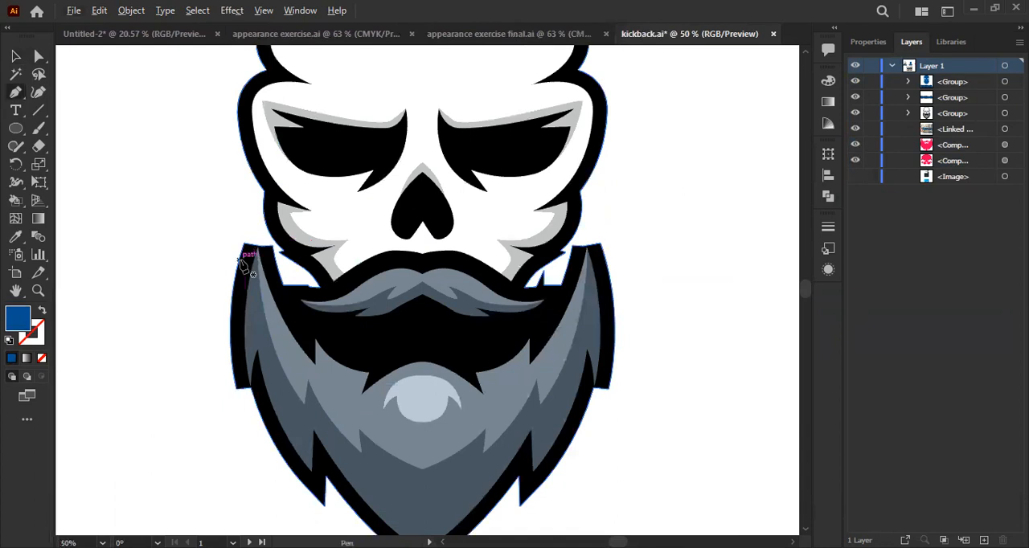
left_click(240, 260)
scroll(236, 262, "up", 1)
left_click_drag(268, 171, 292, 118)
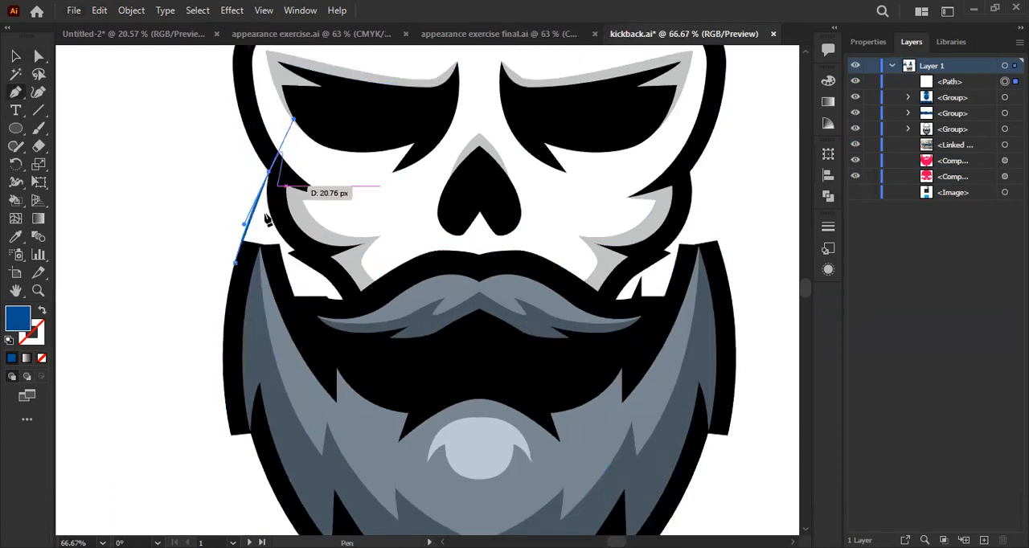
left_click(269, 172)
left_click(275, 194)
scroll(290, 236, "up", 2)
left_click(296, 247)
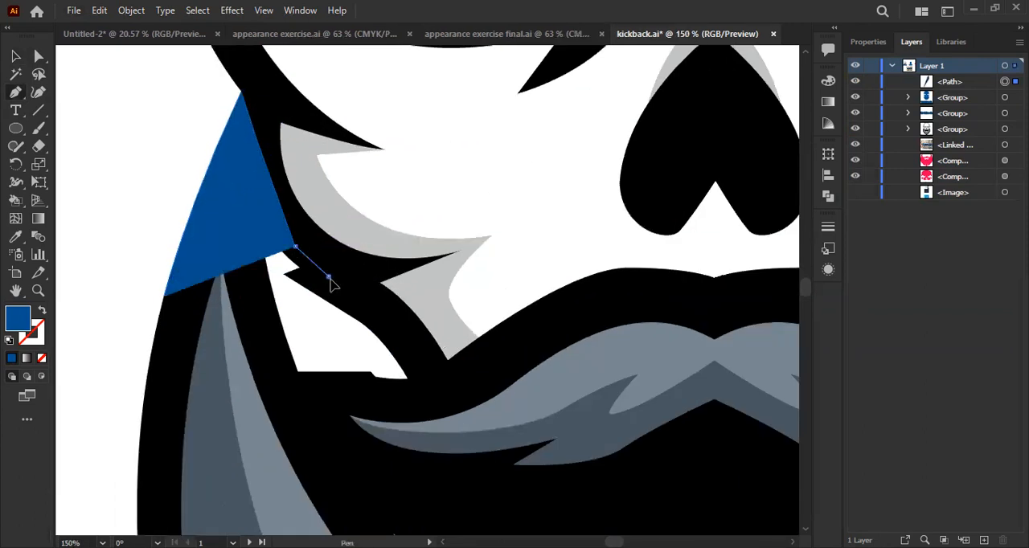
- Continue the Pen path inside the black outline, around the white gap between the left cheek and the beard
left_click(329, 277)
left_click(369, 313)
left_click(413, 355)
left_click(418, 369)
left_click(417, 387)
left_click(390, 405)
left_click(312, 399)
left_click(270, 366)
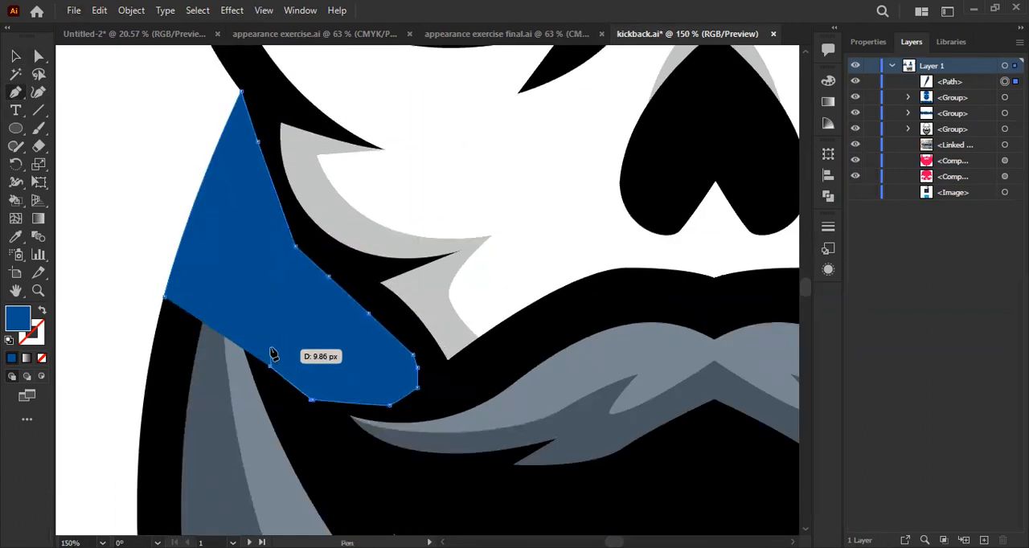
- Swap the path's fill to a stroke and close the shape over the left beard tip at its starting point
key("shift+x")
left_click(265, 315)
left_click(243, 255)
left_click(203, 256)
left_click(164, 299)
key("ctrl+z")
left_click(164, 295)
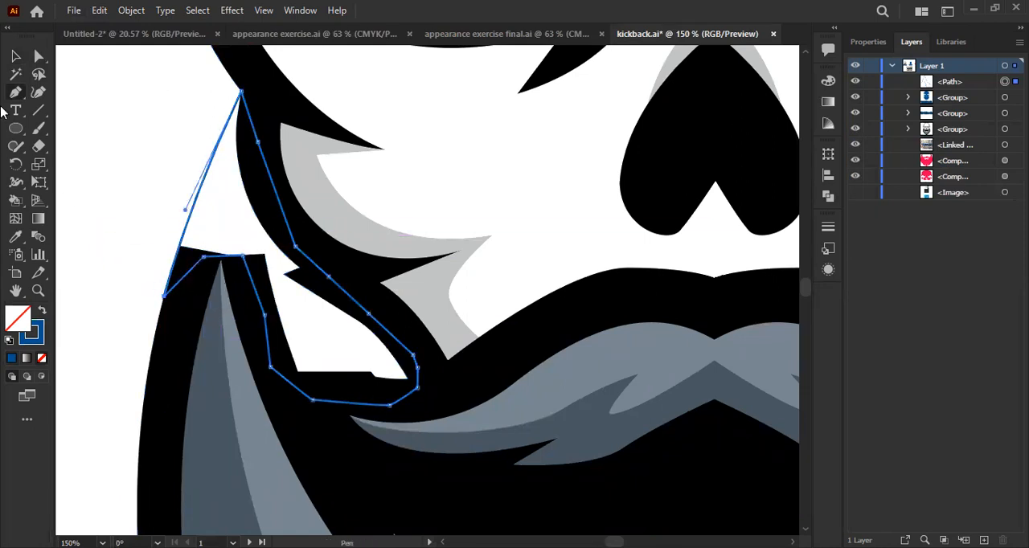
- Fill the new left cheek patch with the outline's black using the Eyedropper, and deselect it
left_click(15, 55)
key("i")
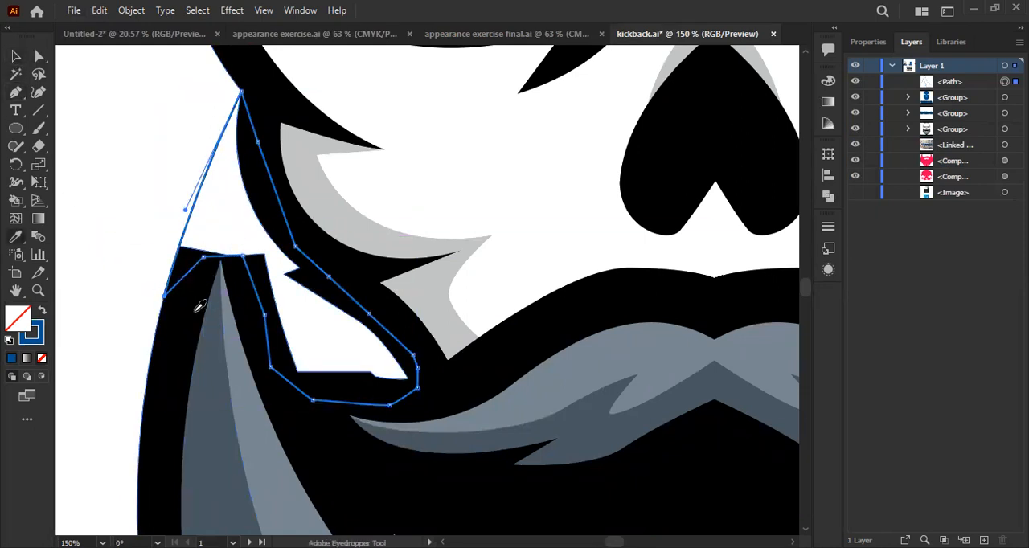
left_click(201, 295)
left_click(16, 54)
left_click(74, 114)
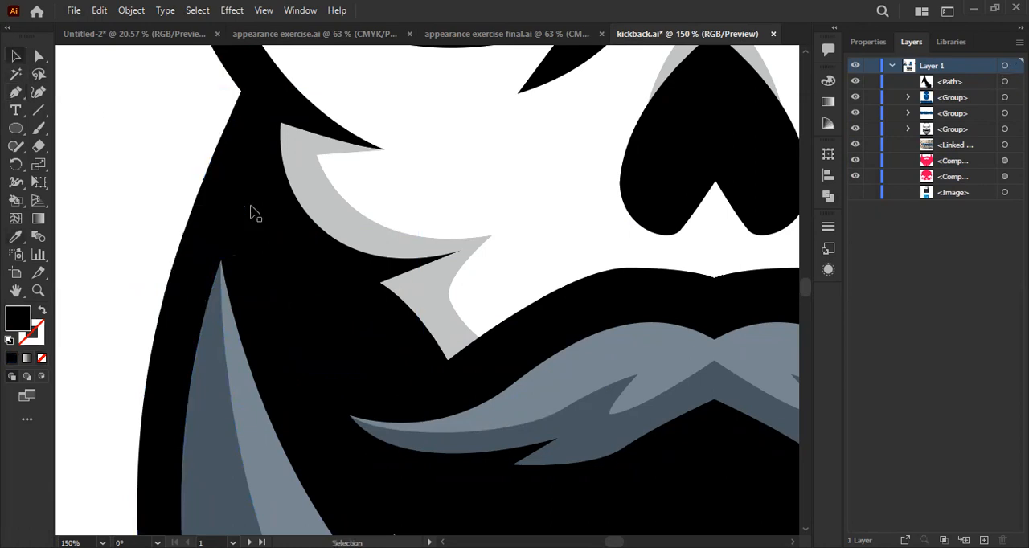
- Try deleting the left cheek patch together with the whole skull group, and undo the deletion
scroll(253, 215, "down", 4)
scroll(310, 276, "down", 1)
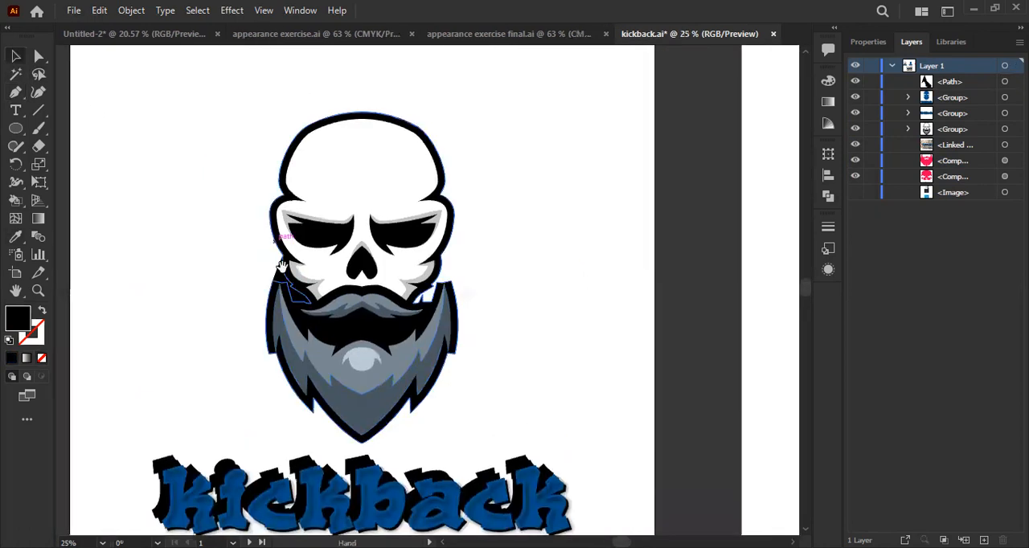
left_click(293, 296)
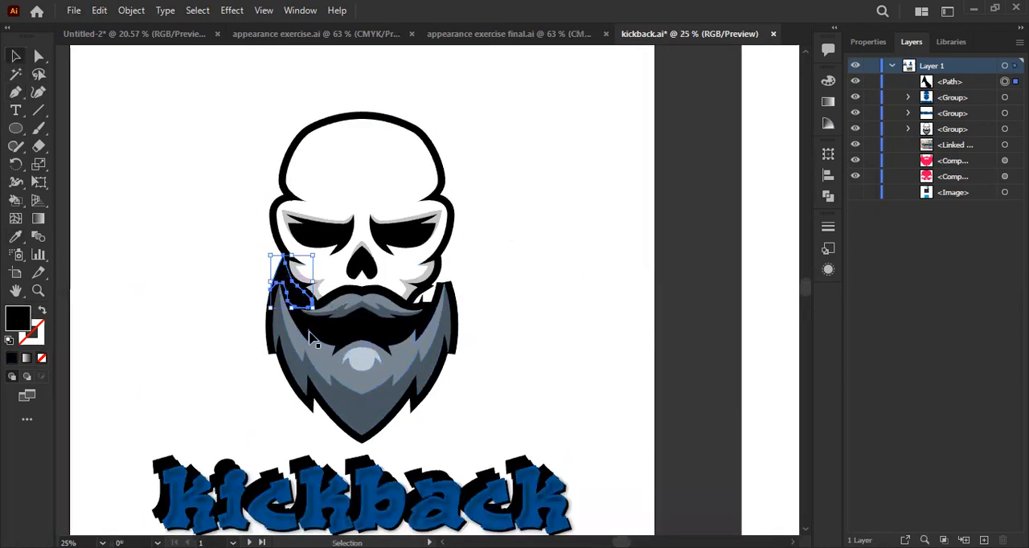
scroll(359, 346, "up", 1)
left_click(360, 346, "shift")
left_click(262, 290)
scroll(233, 293, "up", 2)
left_click(356, 300)
left_click(359, 308, "shift")
scroll(345, 361, "down", 2)
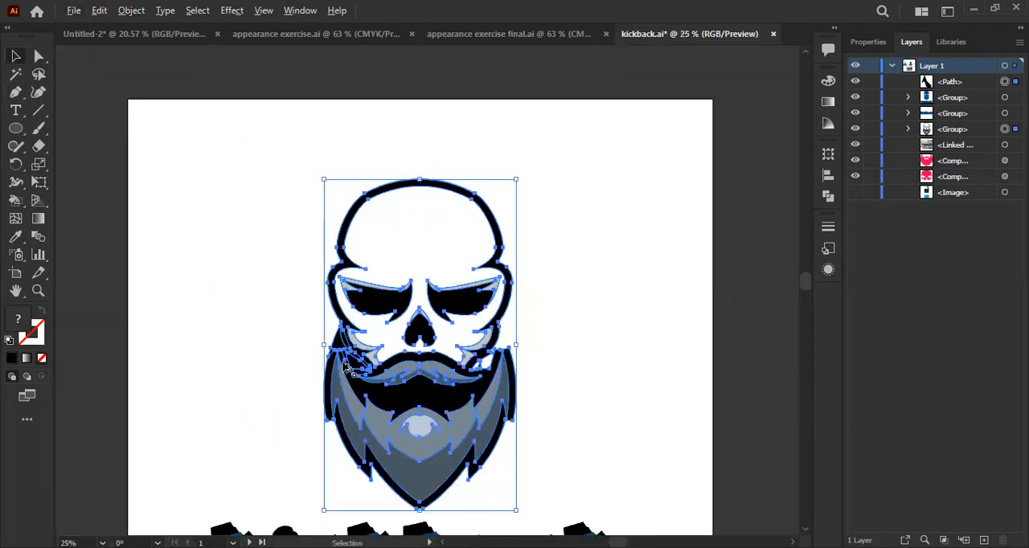
key("Delete")
scroll(351, 292, "down", 2)
key("ctrl+z")
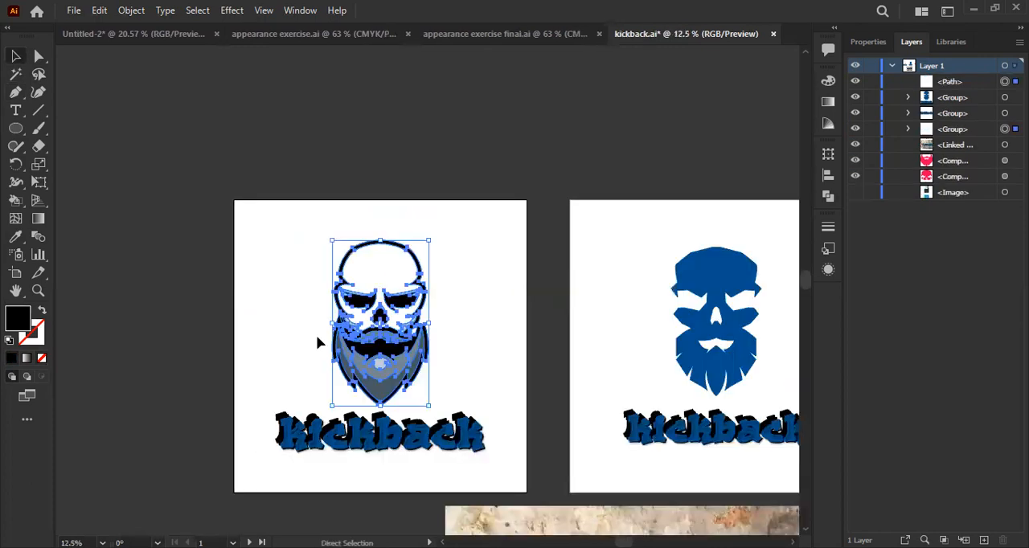
scroll(316, 334, "up", 2)
left_click(535, 348)
- Select only the left cheek patch and the black outline inside the skull group, and delete both
key("a")
scroll(248, 337, "up", 3)
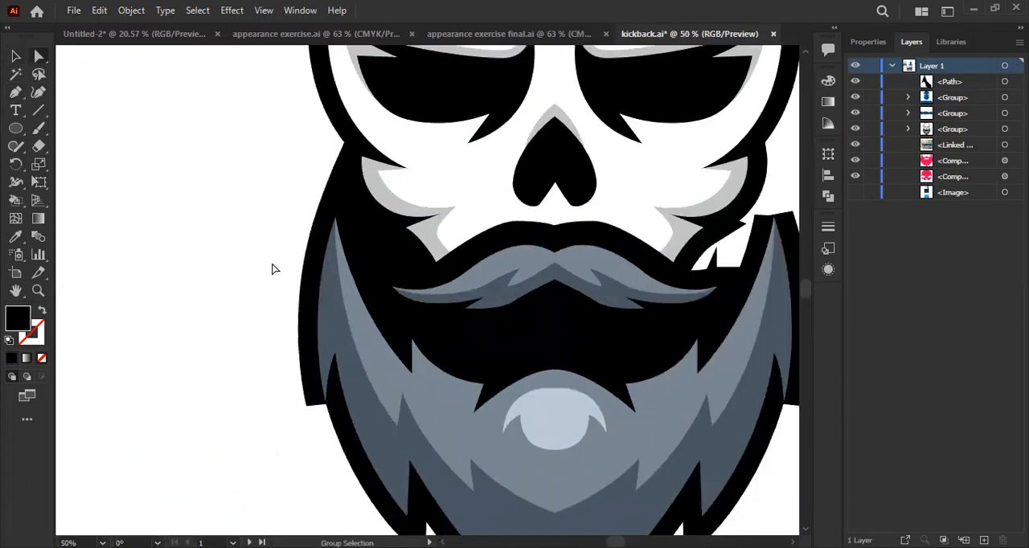
left_click(339, 201)
left_click(306, 290, "shift")
scroll(308, 290, "down", 2)
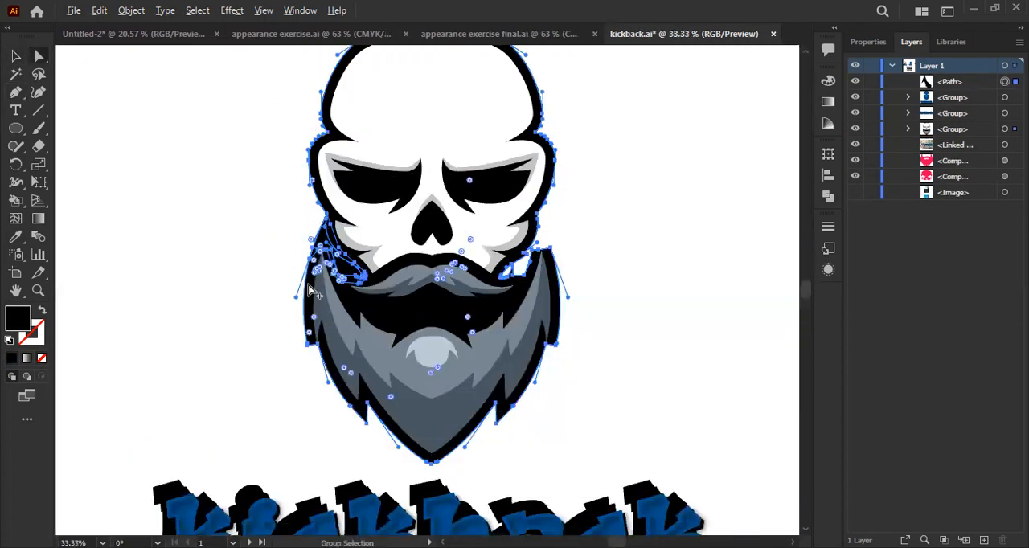
key("Delete")
scroll(314, 283, "down", 1)
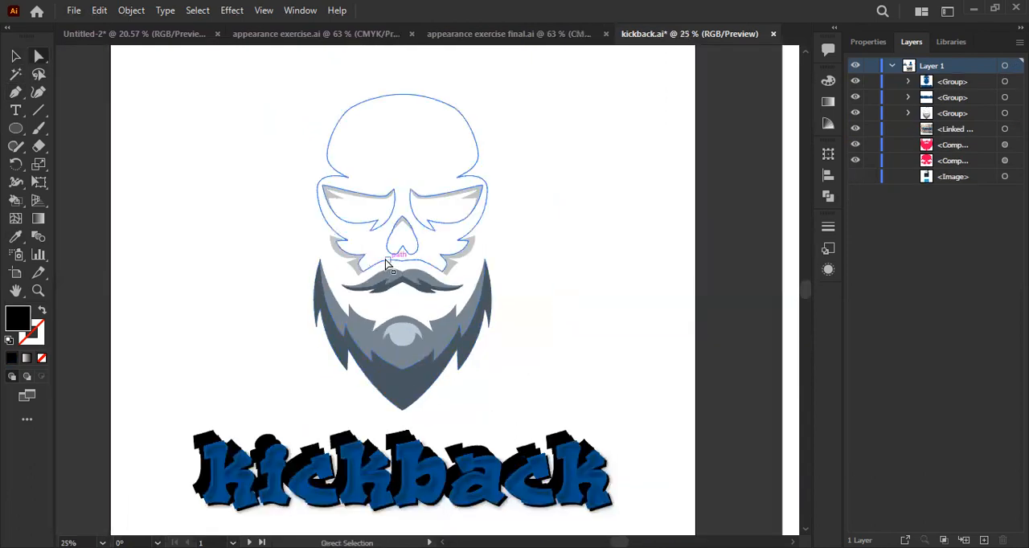
- Draw a rectangle about 2186 by 2091 px, fill it with black and position it over the first artboard
left_click(475, 142)
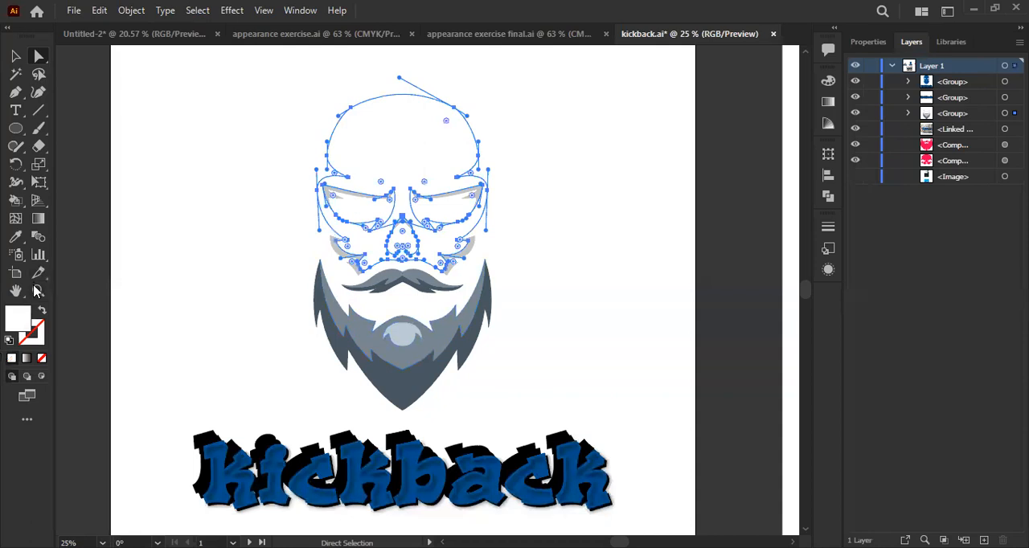
left_click(868, 42)
scroll(538, 237, "down", 2)
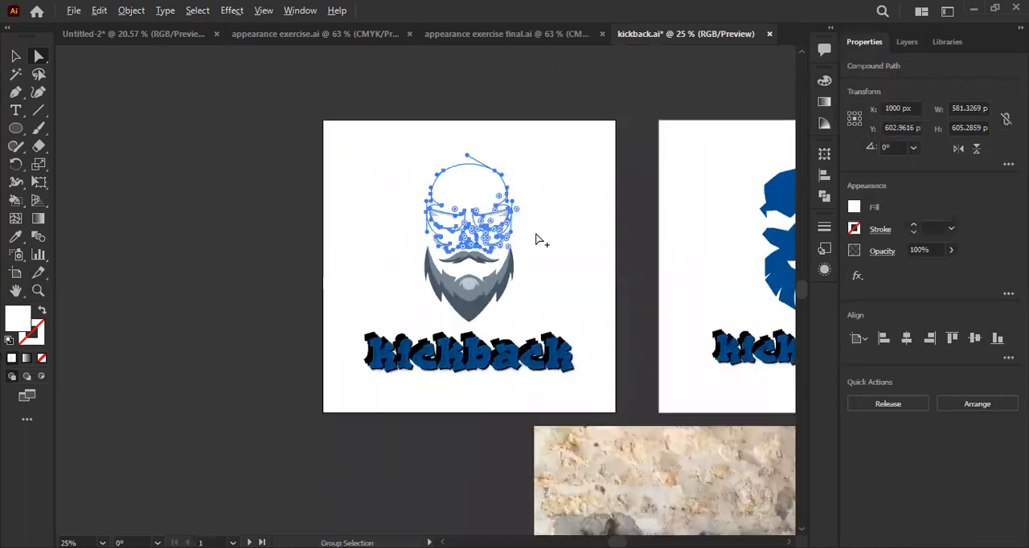
left_click(538, 236)
left_click(15, 129)
key("m")
left_click_drag(327, 121, 648, 424)
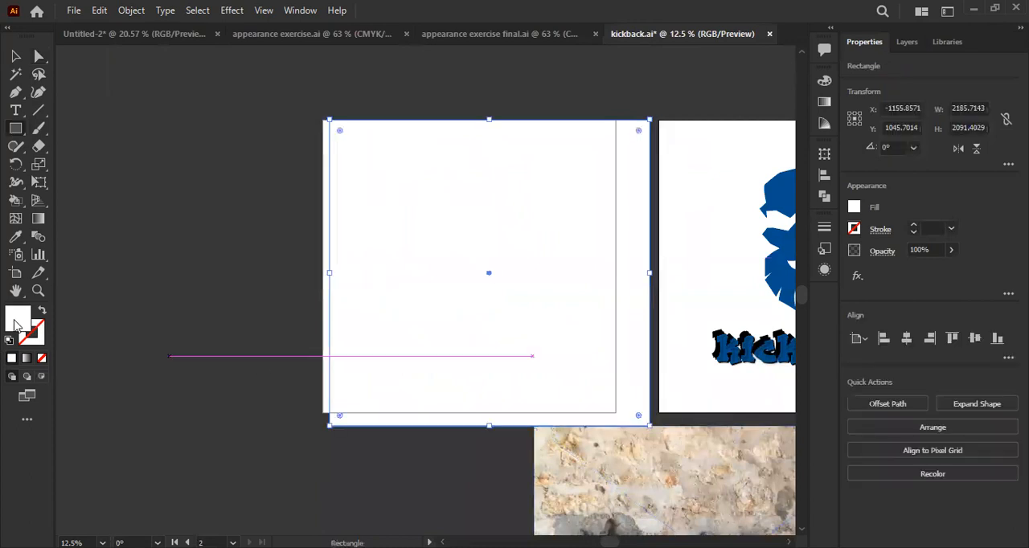
left_click_drag(425, 313, 294, 378)
left_click(693, 193)
left_click(17, 57)
left_click_drag(420, 152, 442, 168)
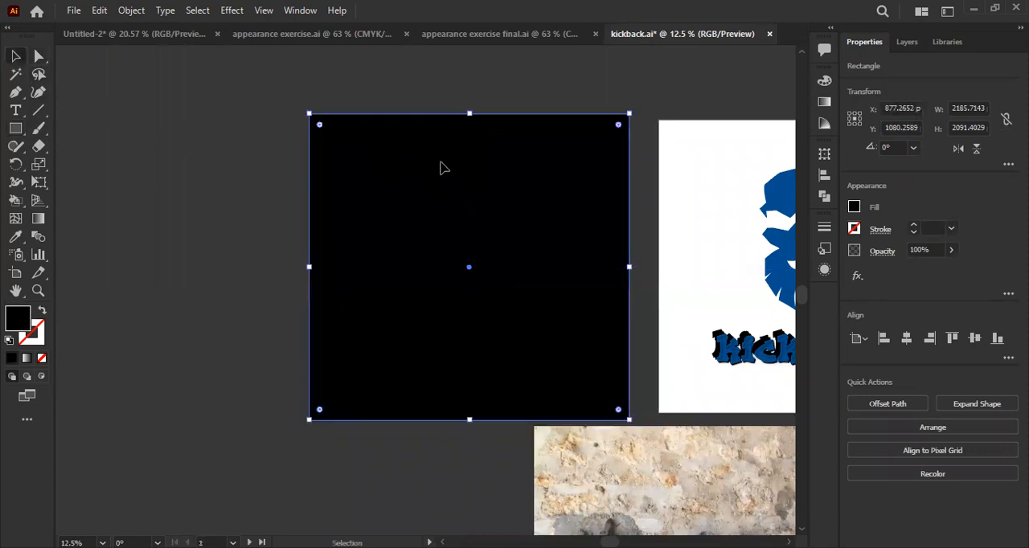
- Send the black rectangle behind the skull artwork and lock it
right_click(572, 406)
mouse_move(572, 435)
left_click(672, 486)
key("ctrl+2")
left_click(482, 198)
scroll(482, 198, "up", 1)
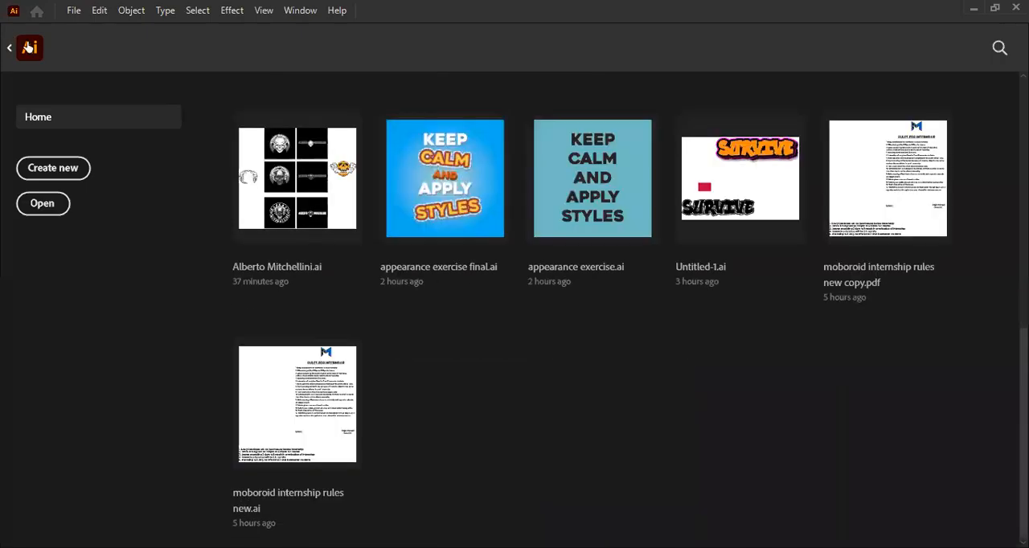
left_click(26, 48)
left_click(576, 200)
scroll(576, 203, "down", 1)
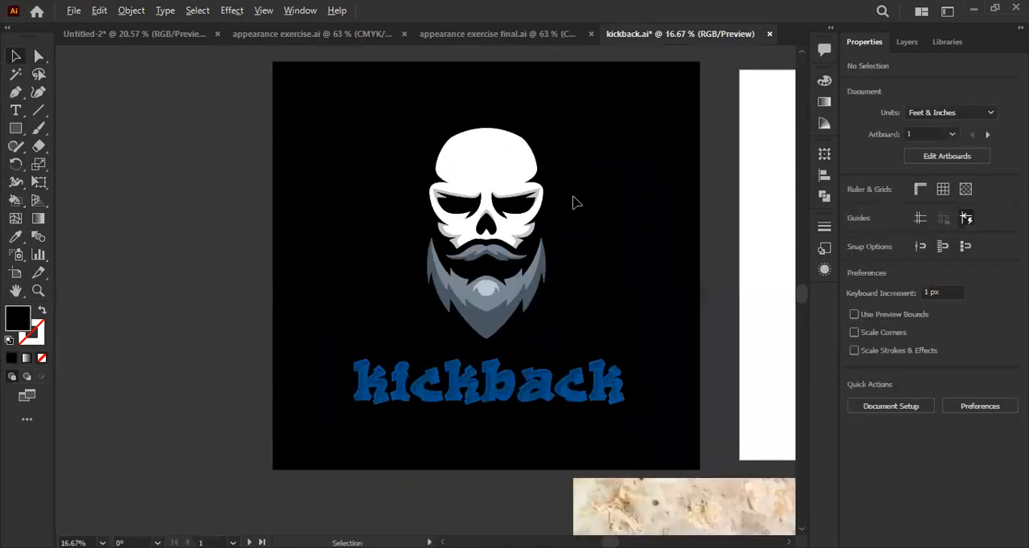
left_click_drag(622, 283, 601, 283)
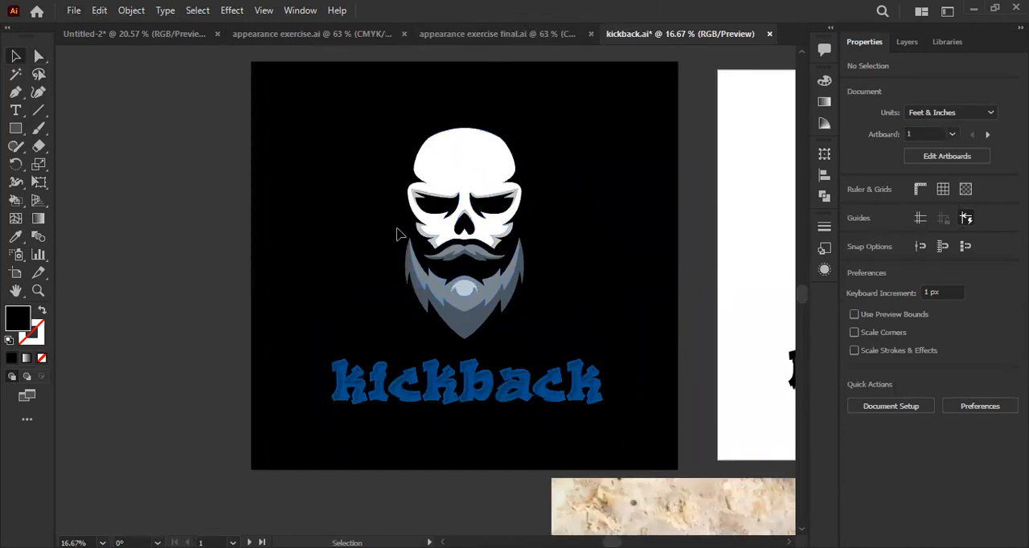
- Undo the black background rectangle and the deletion of the outline and cheek patch
left_click(487, 173)
scroll(487, 174, "up", 1)
scroll(488, 201, "down", 1)
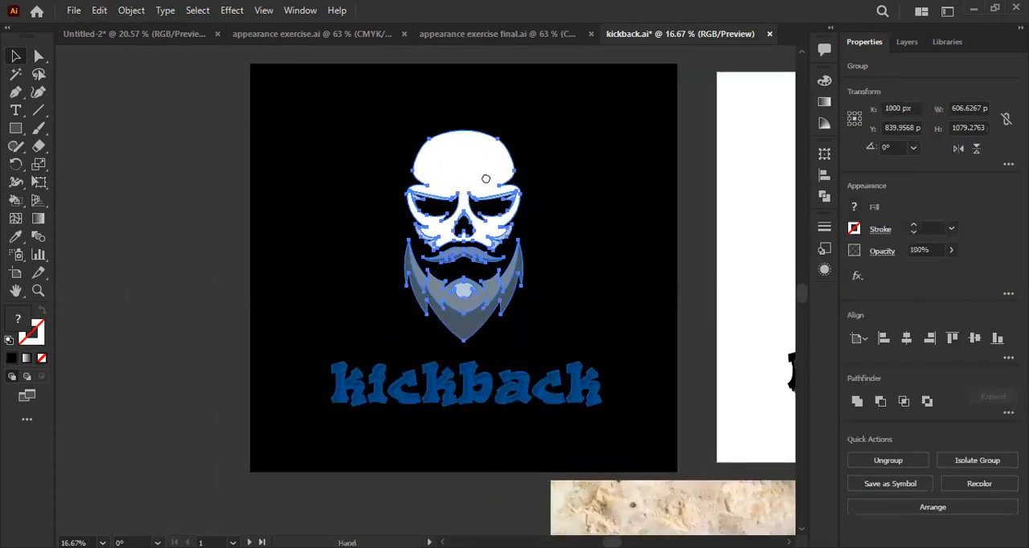
left_click_drag(486, 179, 480, 179)
key("ctrl+z")
key("ctrl+z")
key("ctrl+z")
key("ctrl+z")
key("ctrl+z")
key("ctrl+z")
key("ctrl+z")
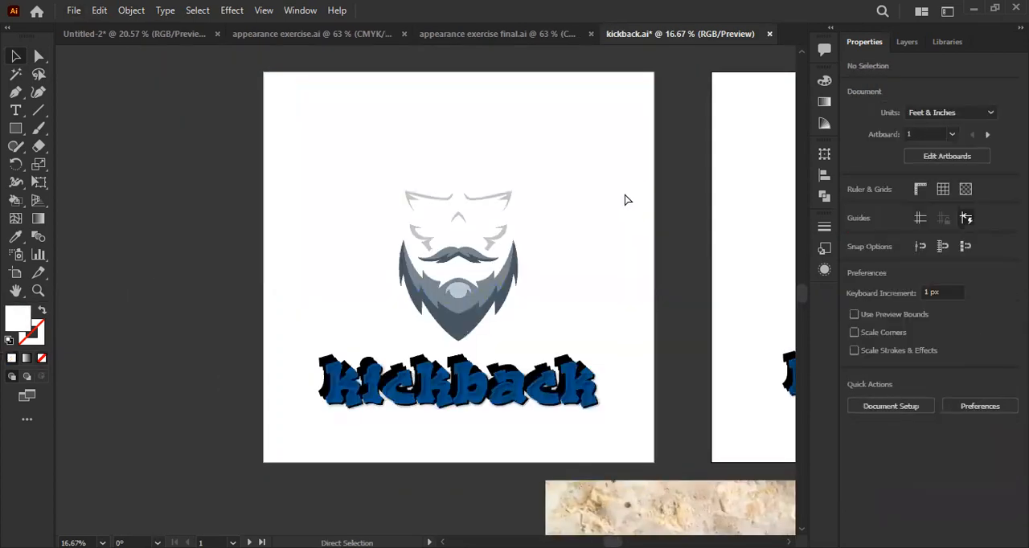
- Draw a black rectangle about 2075 by 2000 px over the first artboard and place it behind the logo
left_click(15, 129)
left_click_drag(258, 71, 664, 462)
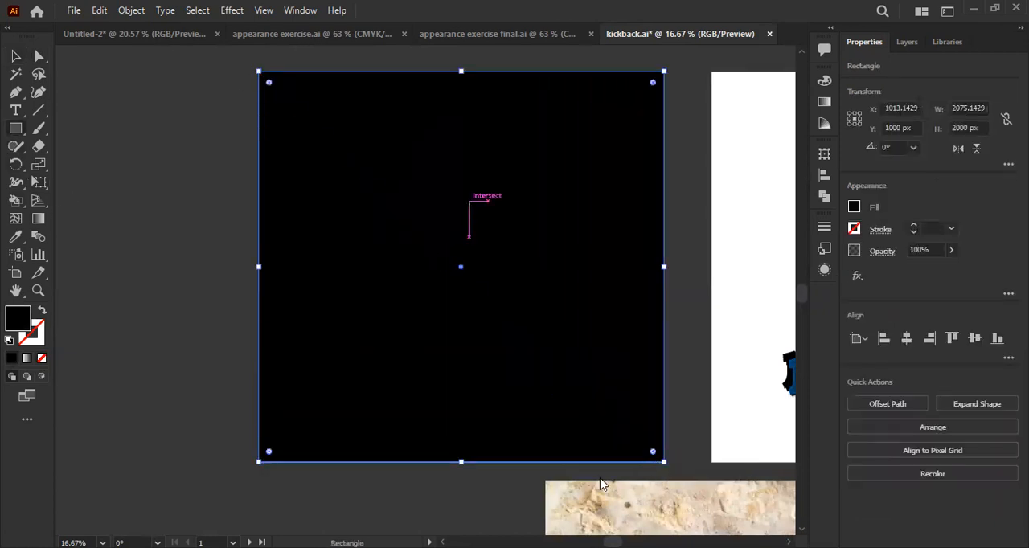
key("ctrl+z")
- Recolor the skull's black outline and the left cheek patch with the kickback lettering's blue as a fill without stroke, and deselect them
key("a")
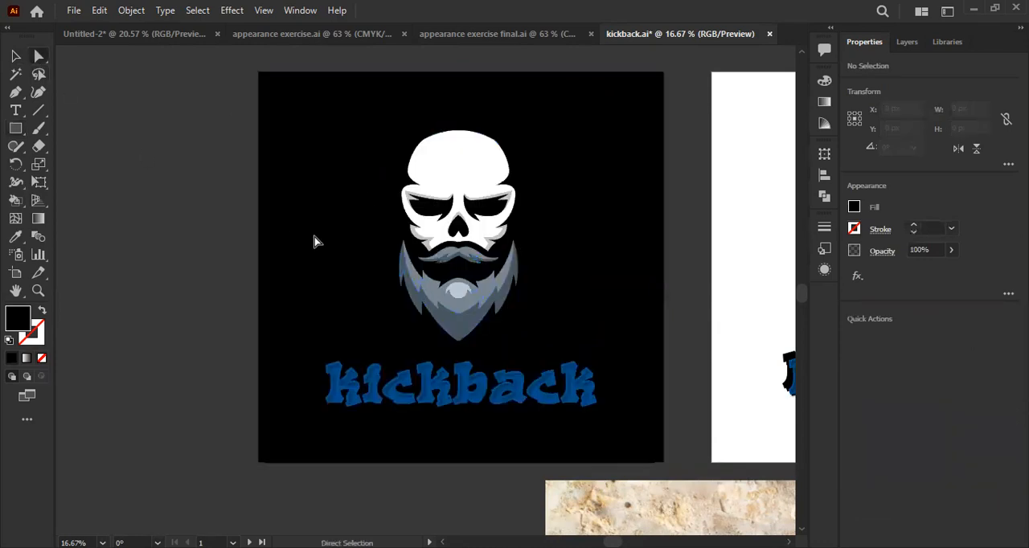
left_click(402, 230)
scroll(402, 231, "up", 2)
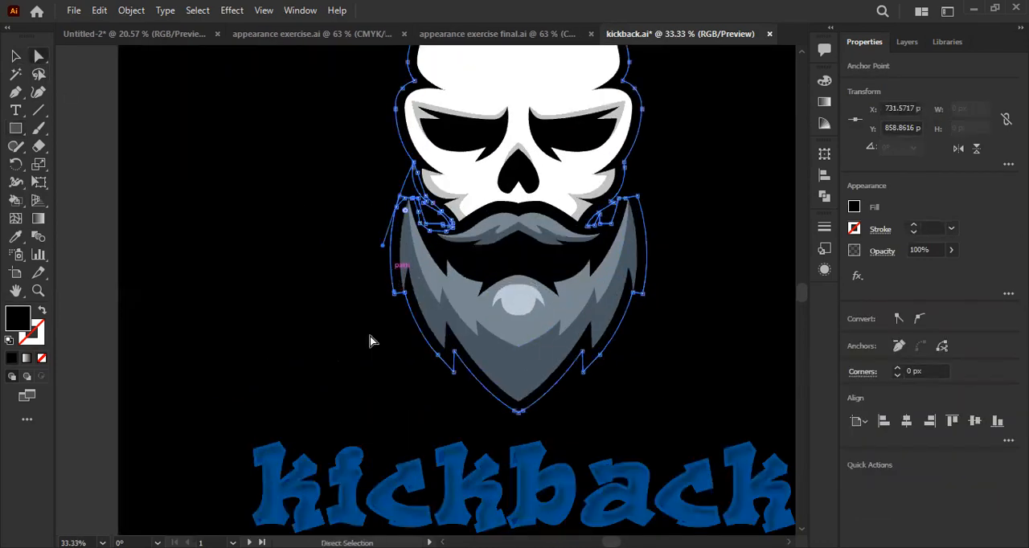
left_click(15, 236)
scroll(356, 386, "down", 2)
left_click(356, 409)
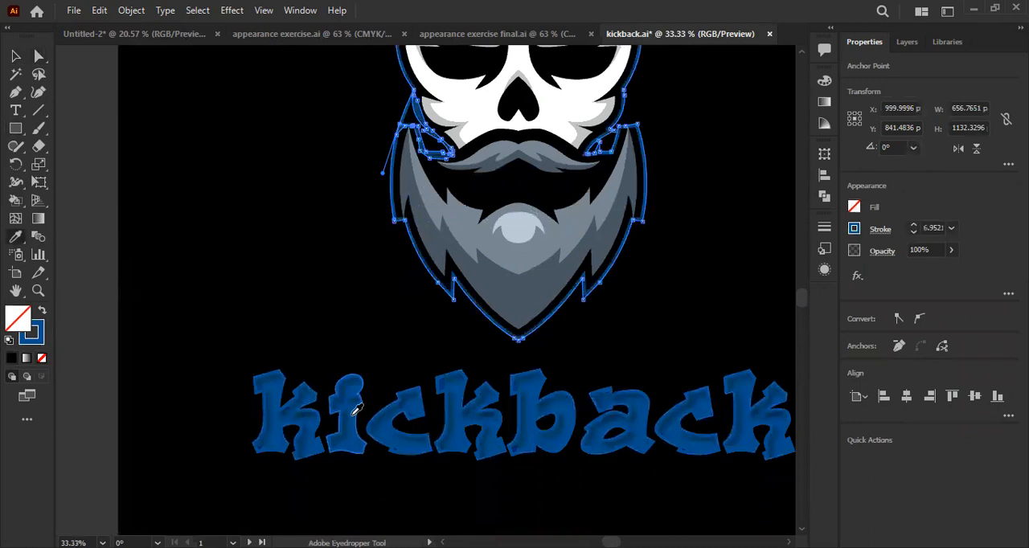
left_click(42, 311)
scroll(278, 248, "up", 2)
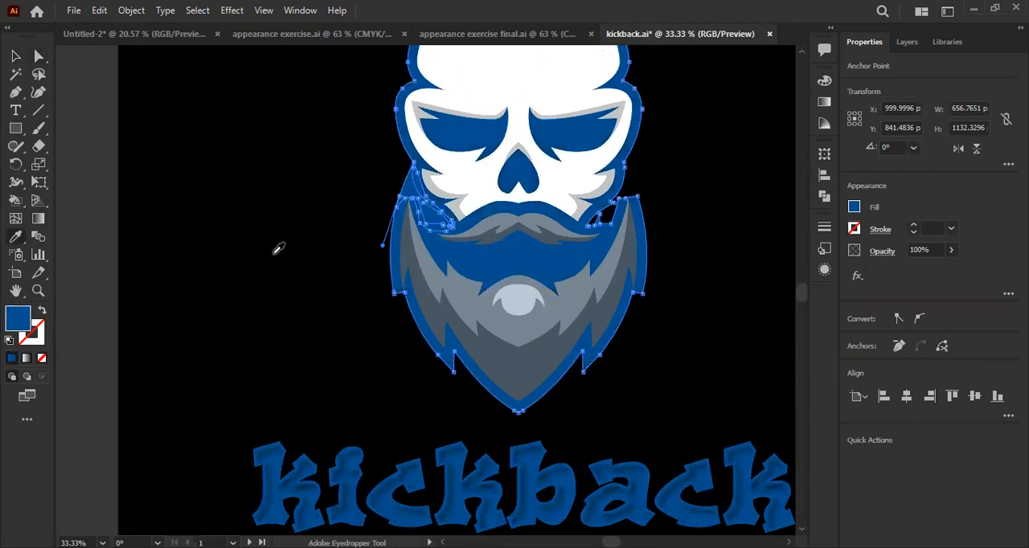
left_click(37, 110)
scroll(177, 144, "down", 2)
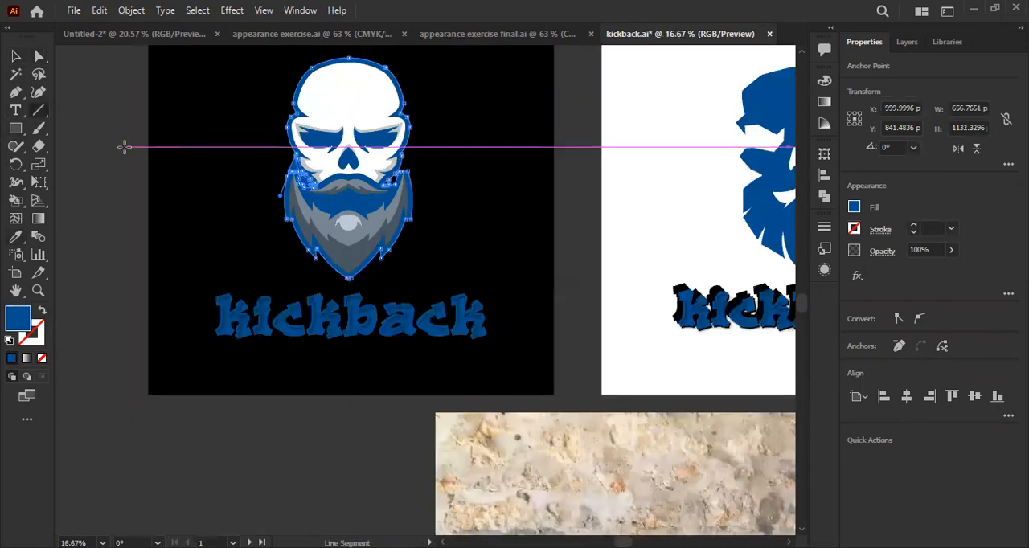
left_click(16, 55)
left_click(271, 155)
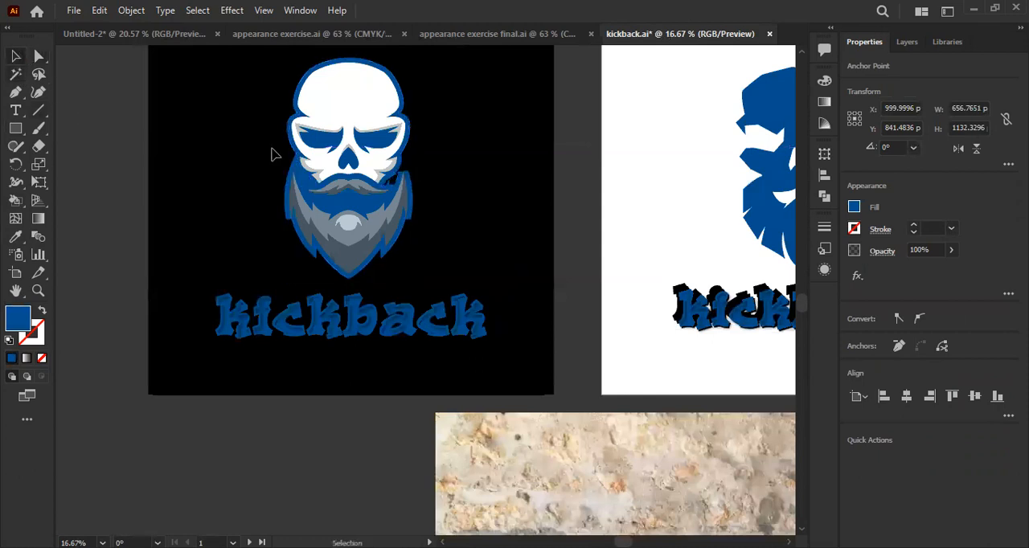
- Show the rulers and place a vertical guide through the middle of the skull at X 999 px
scroll(309, 164, "up", 1)
left_click(337, 237)
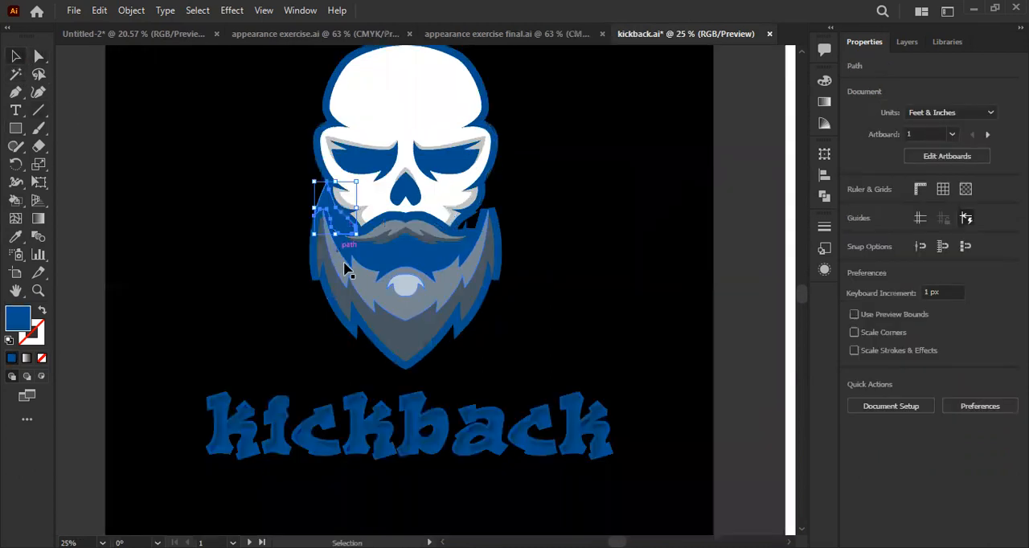
scroll(378, 274, "up", 2)
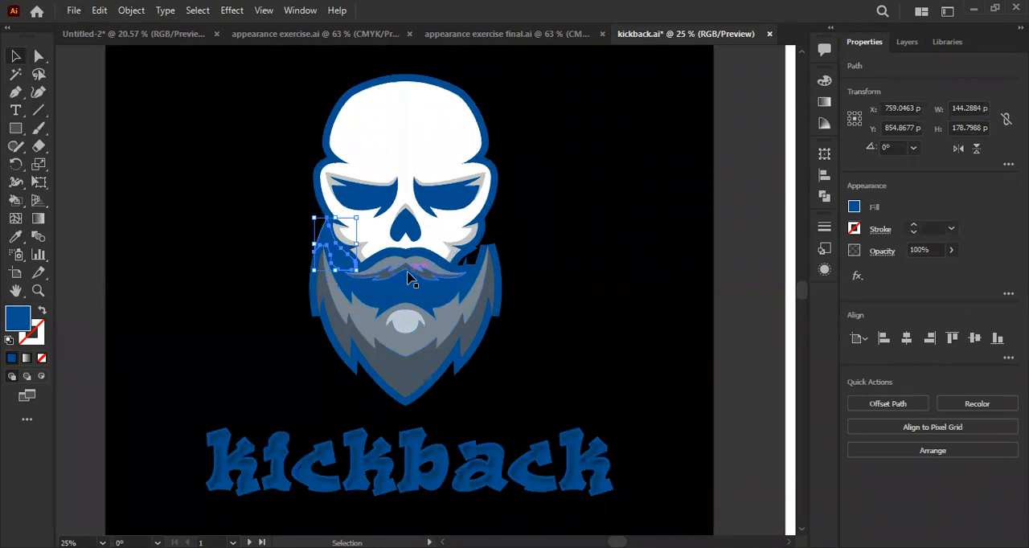
key("ctrl+r")
key("v")
left_click_drag(62, 238, 406, 87)
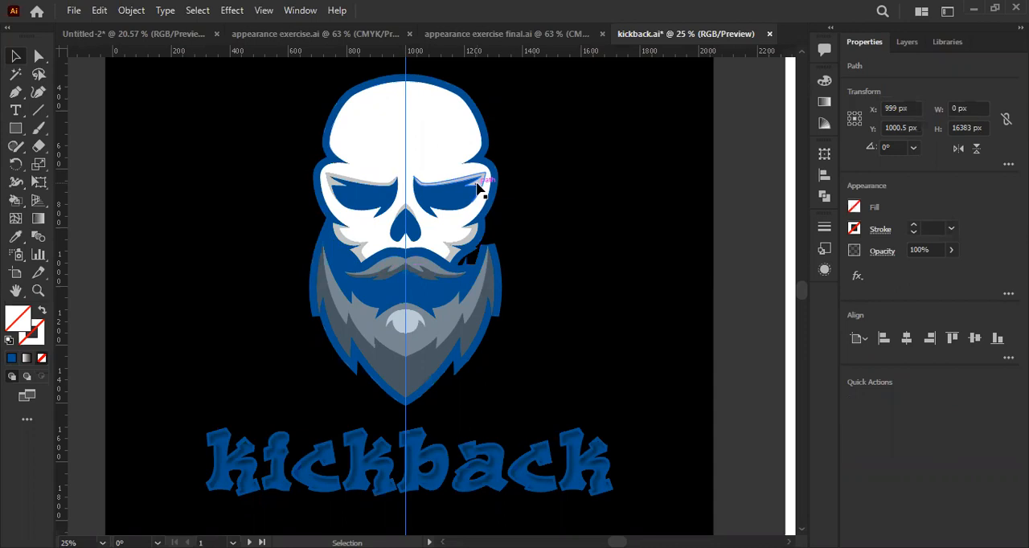
- Erase the right half of the skull and its blue outline with the Eraser, cutting straight along the vertical centre guide
scroll(281, 244, "up", 1)
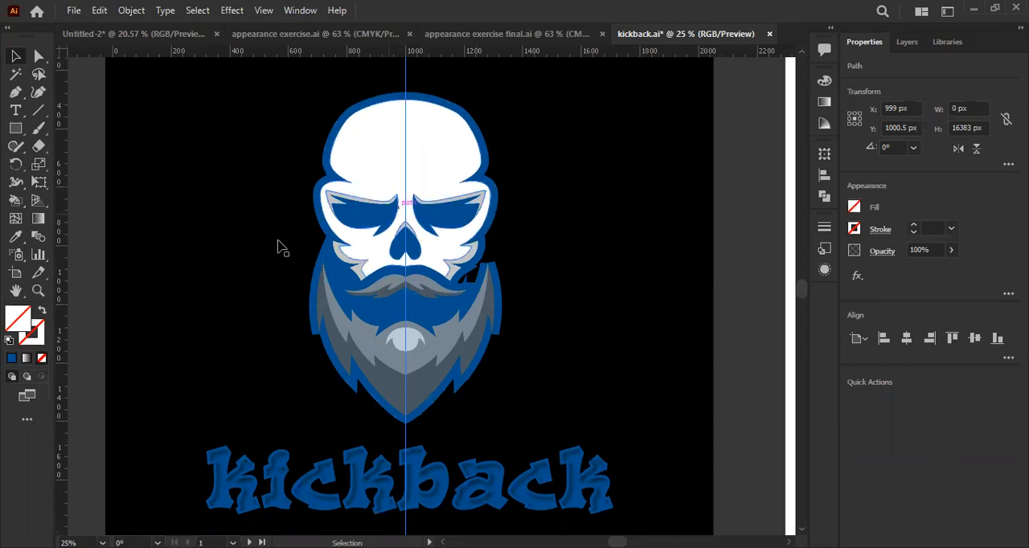
left_click(38, 148)
scroll(454, 165, "down", 1)
key("v")
left_click(38, 147)
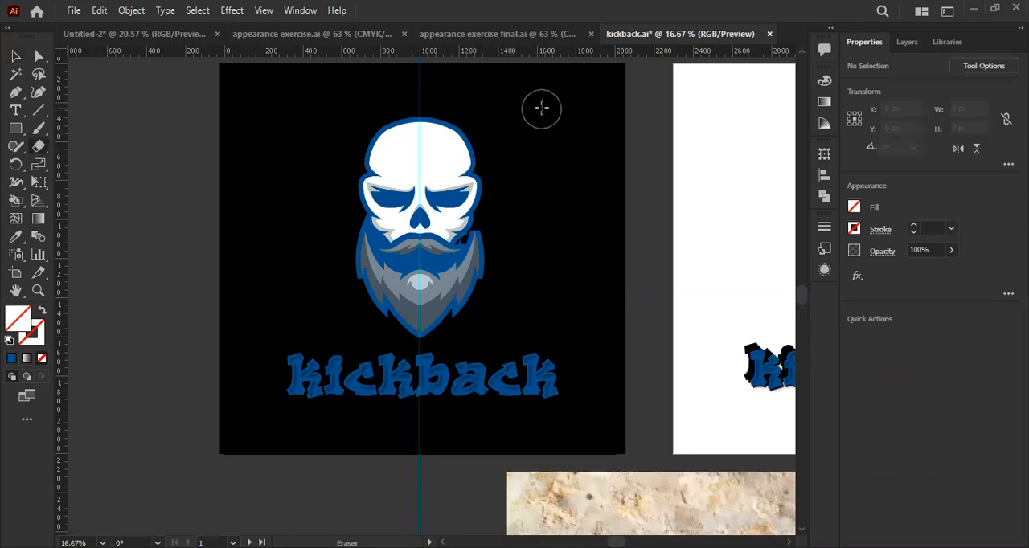
left_click_drag(555, 118, 422, 345)
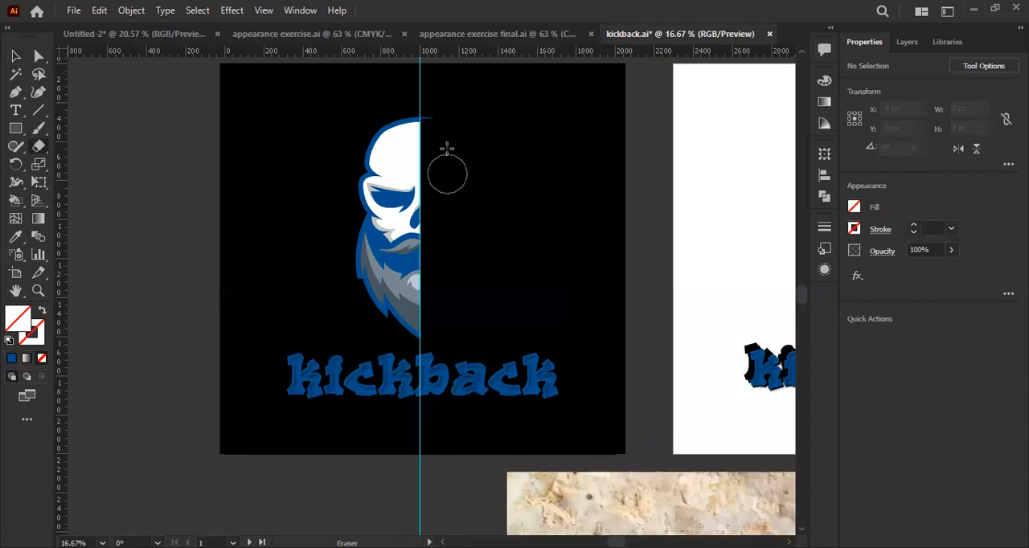
scroll(446, 132, "up", 2)
left_click_drag(465, 88, 395, 147)
- Delete the vertical centre guide and leave nothing selected
left_click(15, 56)
scroll(188, 227, "down", 3)
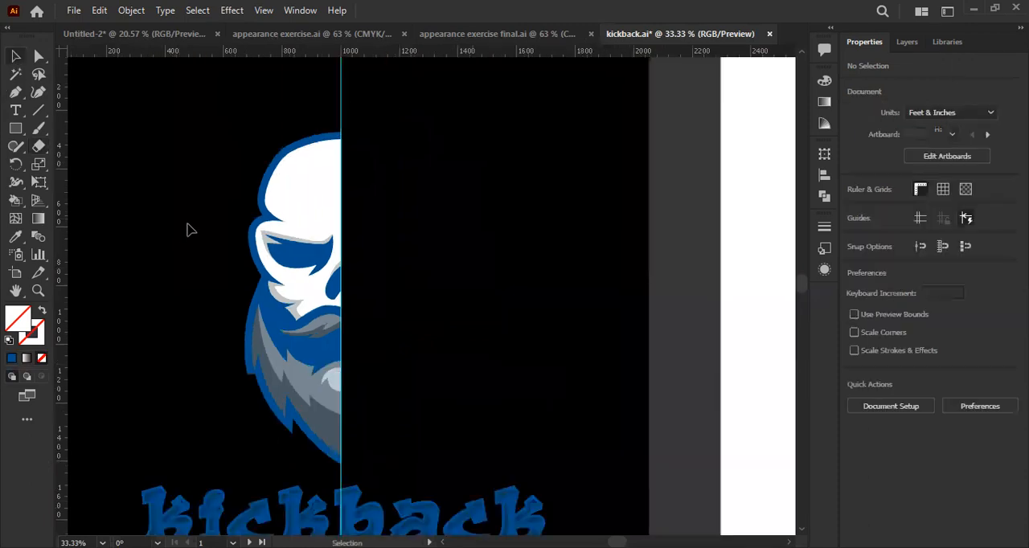
mouse_move(188, 136)
left_mouse_down()
mouse_move(215, 172)
mouse_move(404, 137)
left_mouse_up()
key("Delete")
scroll(294, 197, "up", 1)
left_click_drag(201, 122, 360, 480)
key("ctrl+shift+a")
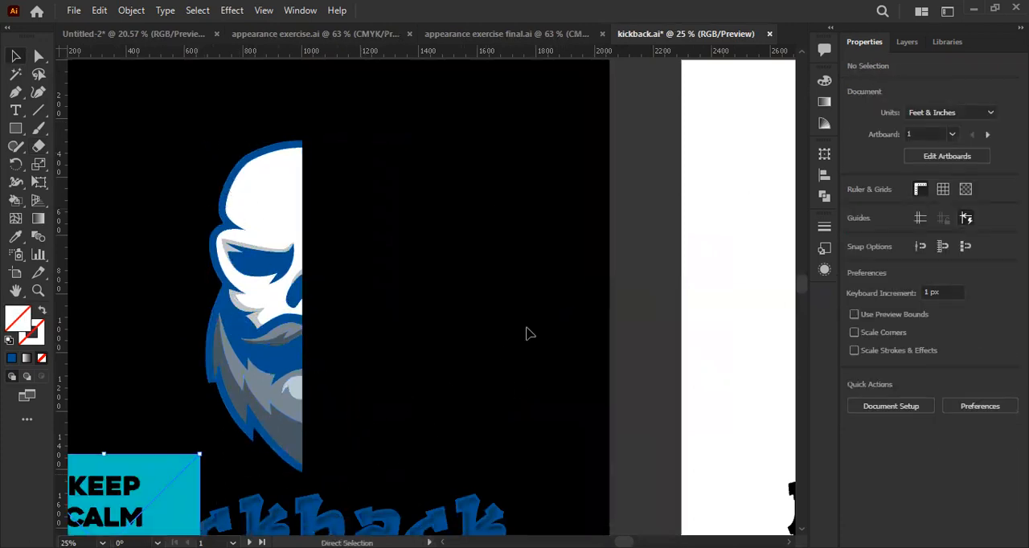
- Delete the two stacked "Keep Calm and Apply Styles" artworks covering part of the first artboard
scroll(391, 354, "down", 1)
scroll(390, 354, "down", 1)
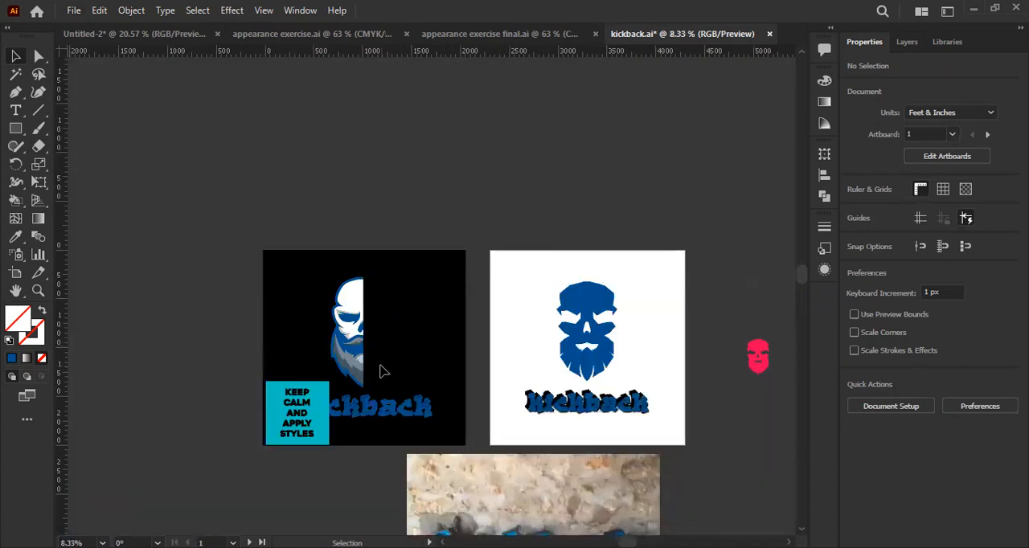
scroll(381, 369, "down", 2)
left_click(304, 405)
key("ctrl+shift+a")
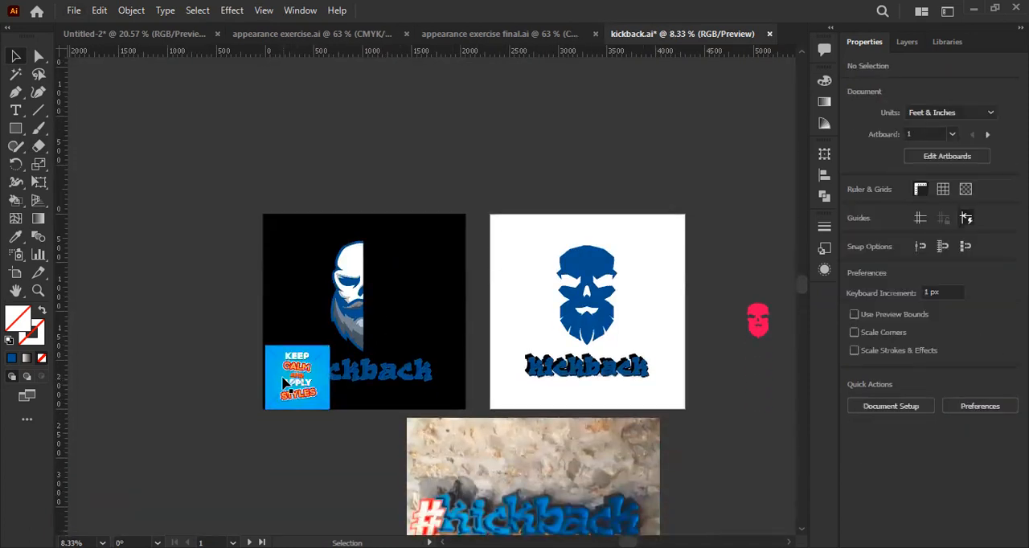
left_click(285, 385)
key("Delete")
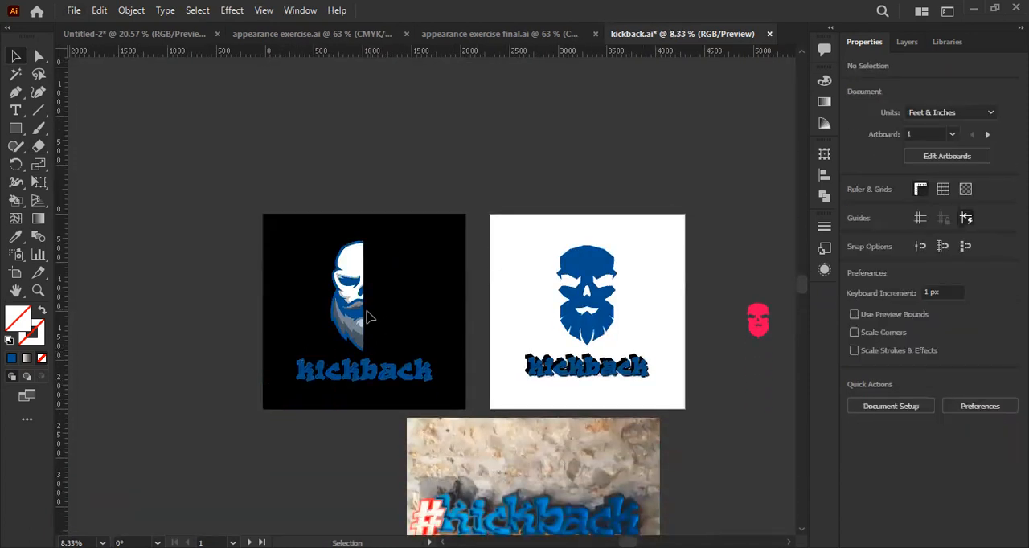
- Group all parts of the remaining left half of the skull, excluding the lettering and the black background
scroll(346, 337, "up", 1)
scroll(346, 342, "up", 1)
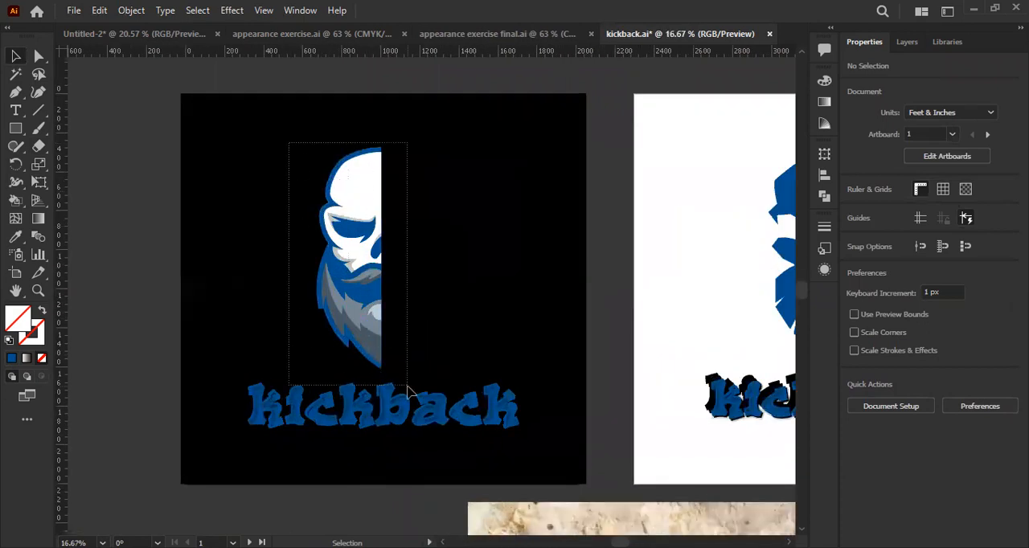
key("ctrl+a")
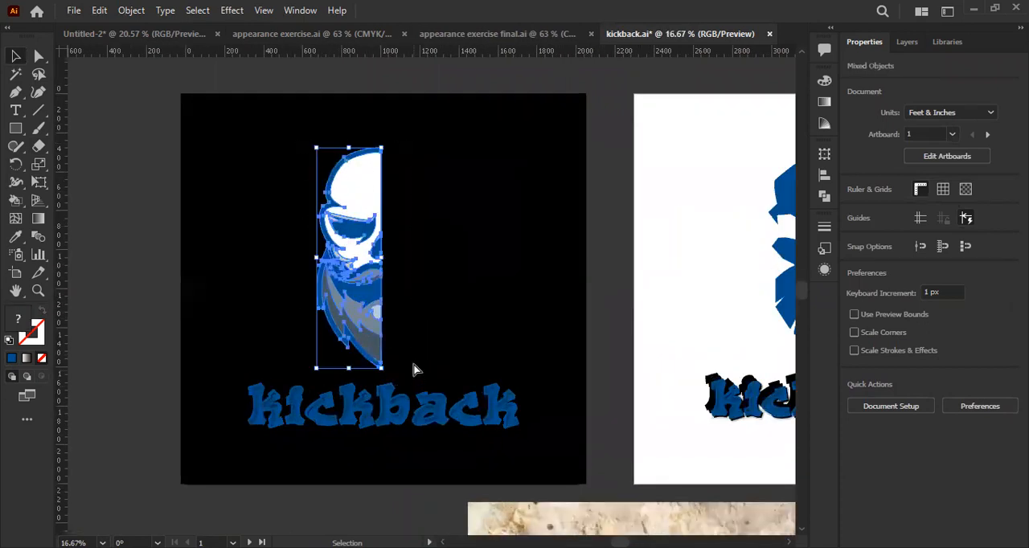
key("ctrl+g")
key("a")
key("v")
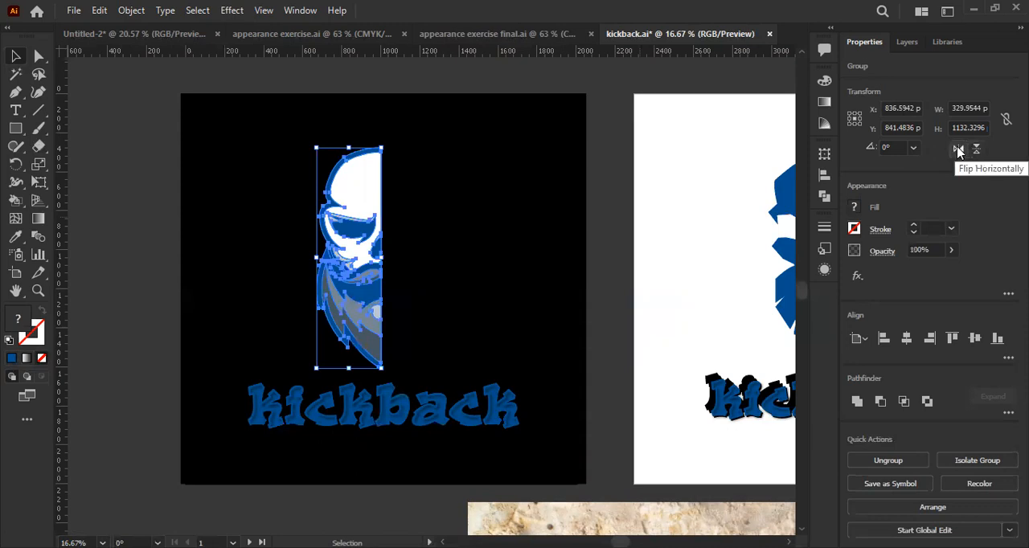
- Duplicate the half-skull group in place, flip one copy horizontally, and place it beside the original to form the skull's right half
left_click(958, 149)
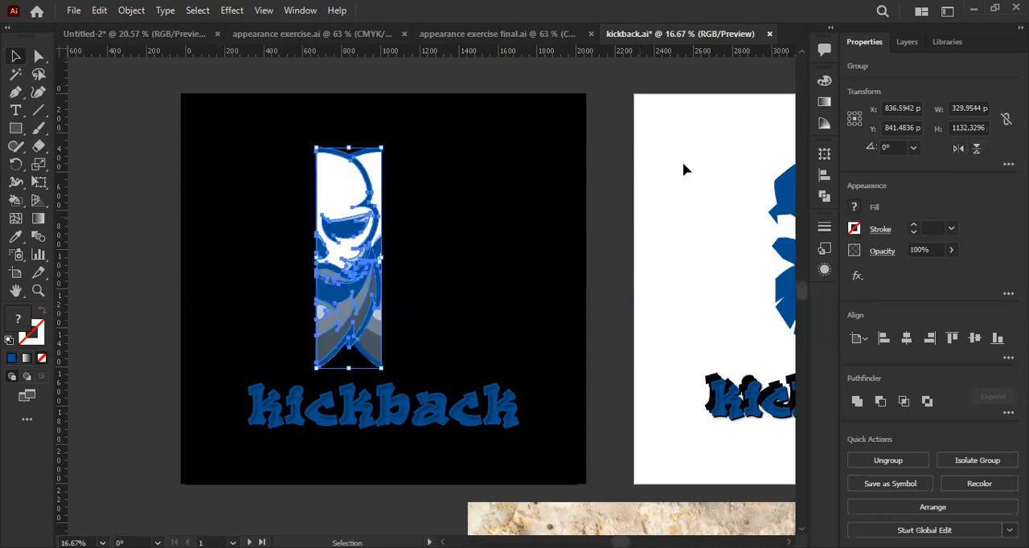
scroll(297, 266, "up", 1)
left_click_drag(356, 176, 455, 196)
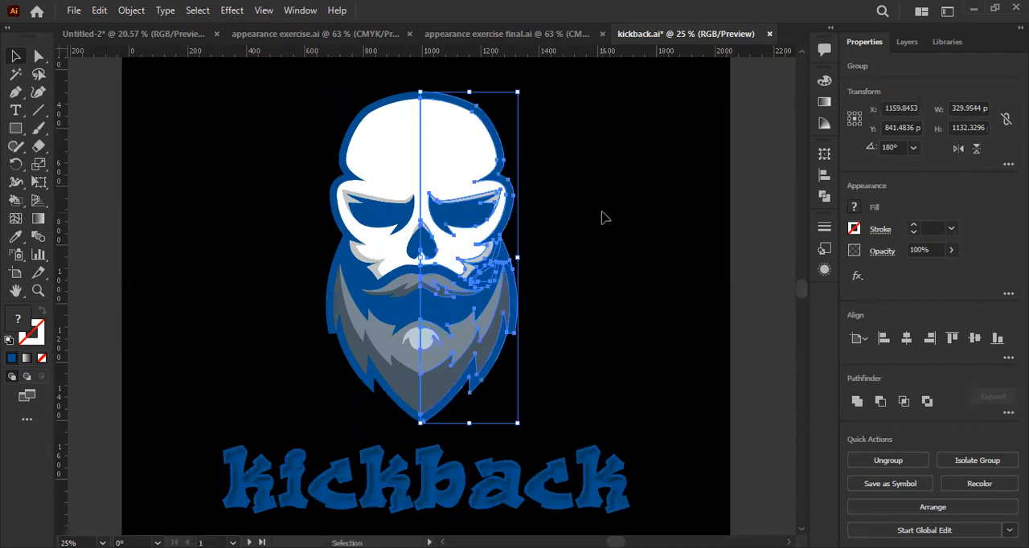
left_click(602, 218)
scroll(531, 293, "down", 1)
scroll(487, 233, "up", 3)
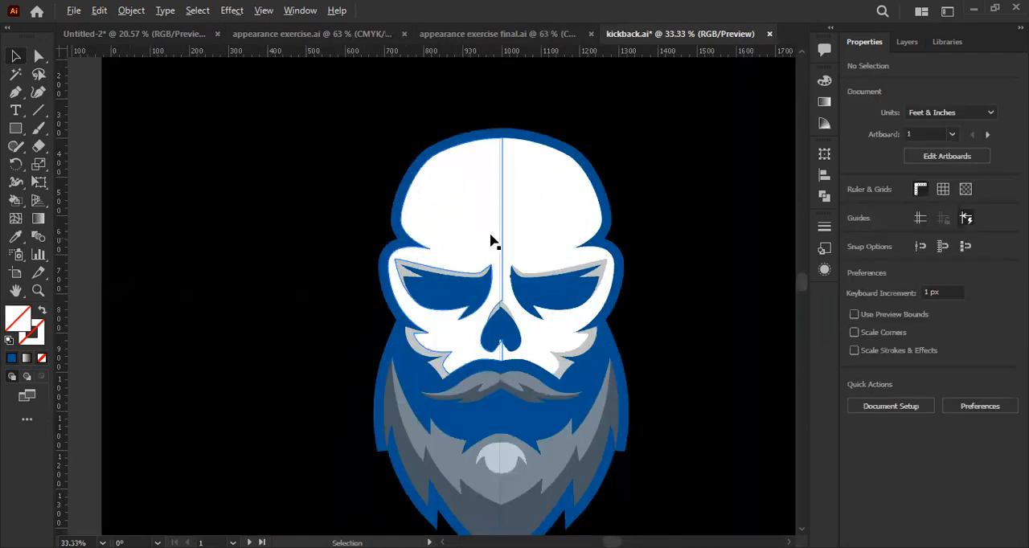
- Fine-tune the mirrored half's position to about X 1164.25 px so it meets the left half along the centre line, and deselect it
left_click(552, 217)
scroll(511, 186, "up", 4)
scroll(511, 188, "down", 2)
left_click_drag(508, 189, 513, 194)
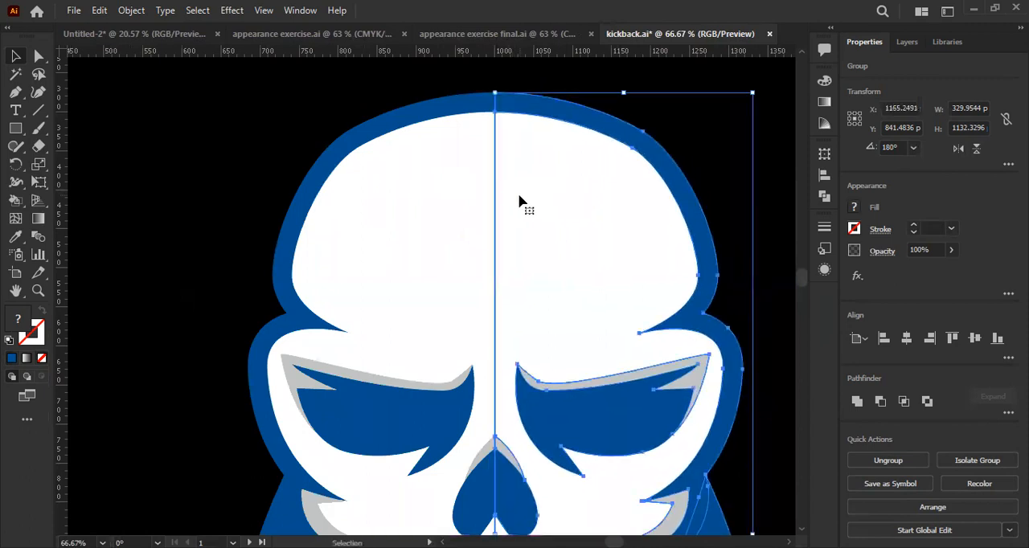
scroll(357, 218, "down", 3)
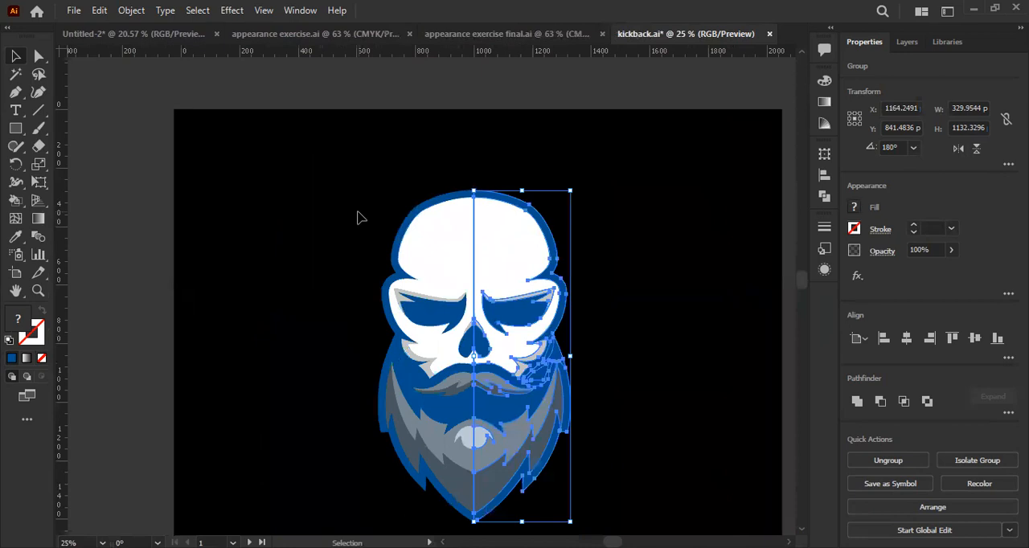
left_click(356, 217)
scroll(472, 319, "down", 3)
scroll(472, 319, "up", 5)
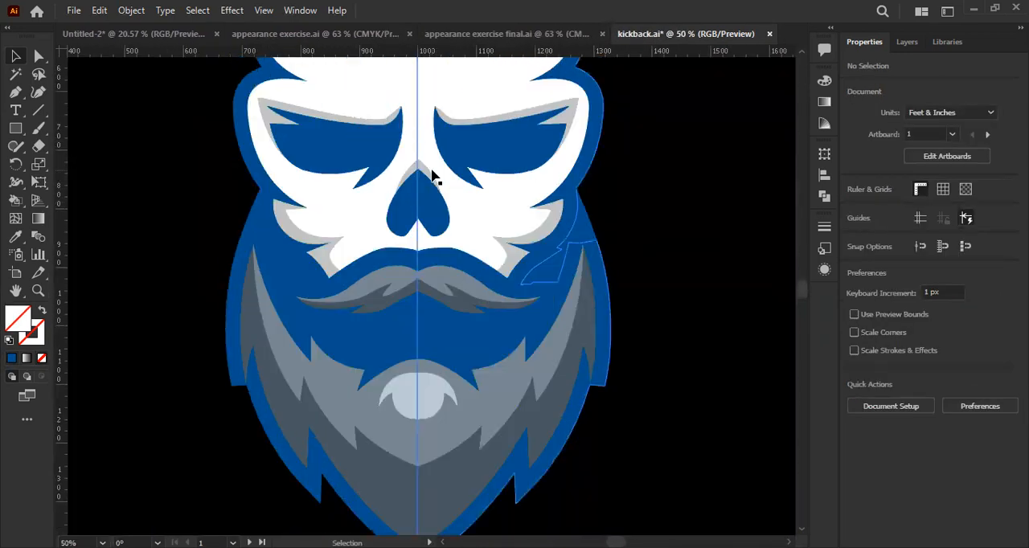
- Try to merge the two white face halves with the Shape Builder
scroll(432, 172, "up", 2)
left_click(38, 56)
scroll(402, 218, "up", 1)
left_click(503, 221)
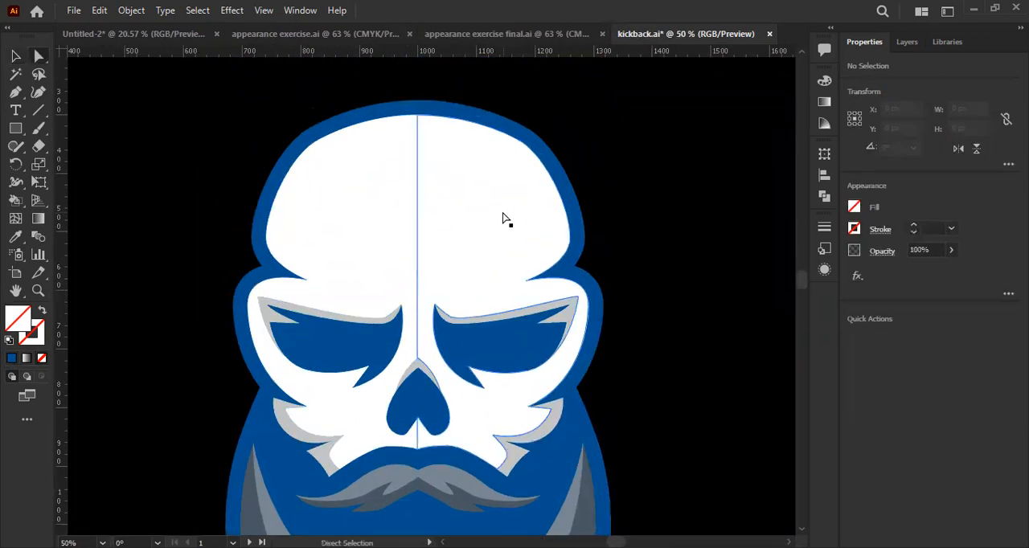
left_click(15, 202)
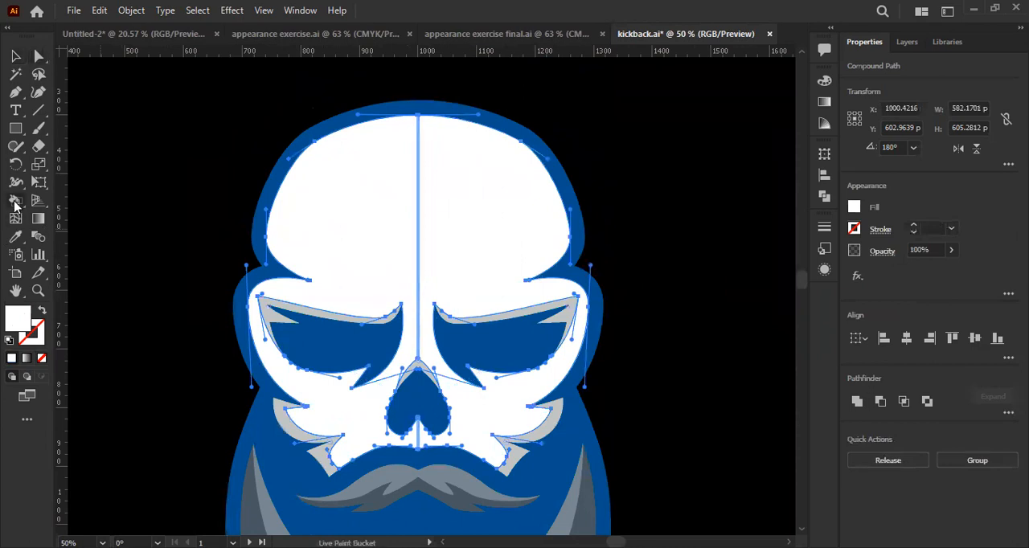
key("shift+m")
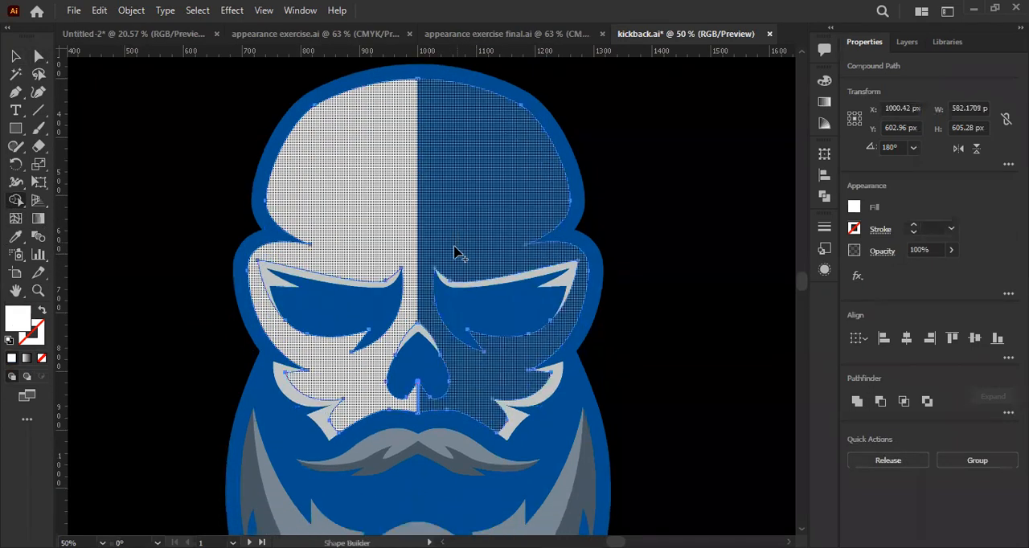
scroll(455, 255, "down", 2)
left_click(14, 56)
left_click(184, 190)
- Ungroup the mirrored right half and the left half of the skull
scroll(628, 214, "up", 1)
left_click(415, 211)
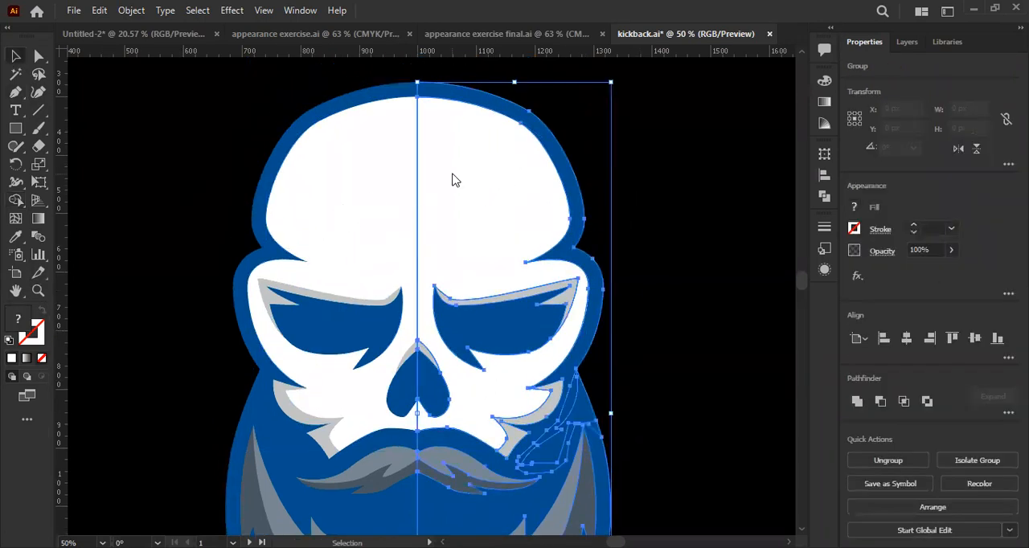
right_click(452, 175)
left_click(510, 323)
left_click(346, 218)
right_click(345, 218)
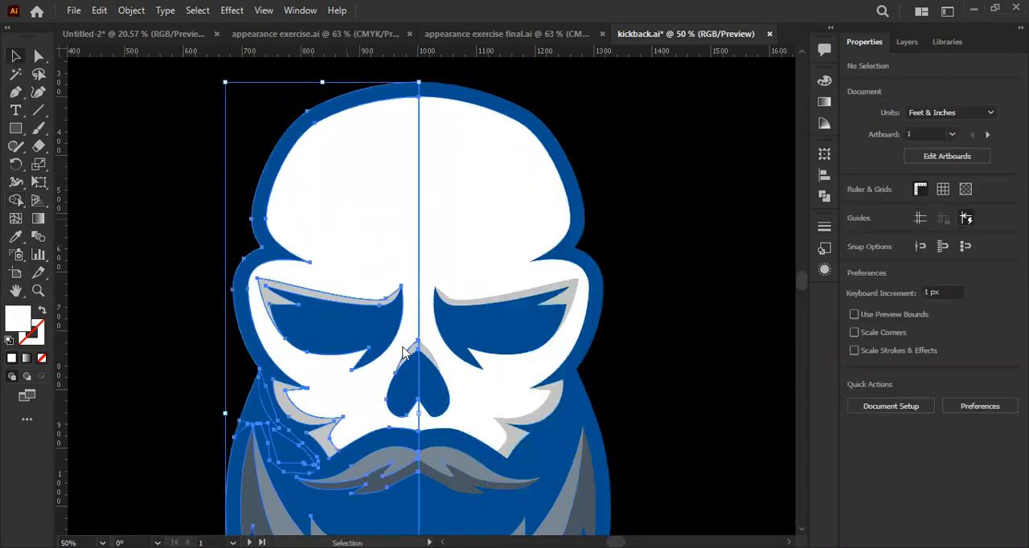
left_click(406, 364)
left_click(710, 193)
- Ungroup the nested groups still holding the parts of each skull half together
left_click(507, 193)
left_click(508, 200)
scroll(473, 230, "down", 1)
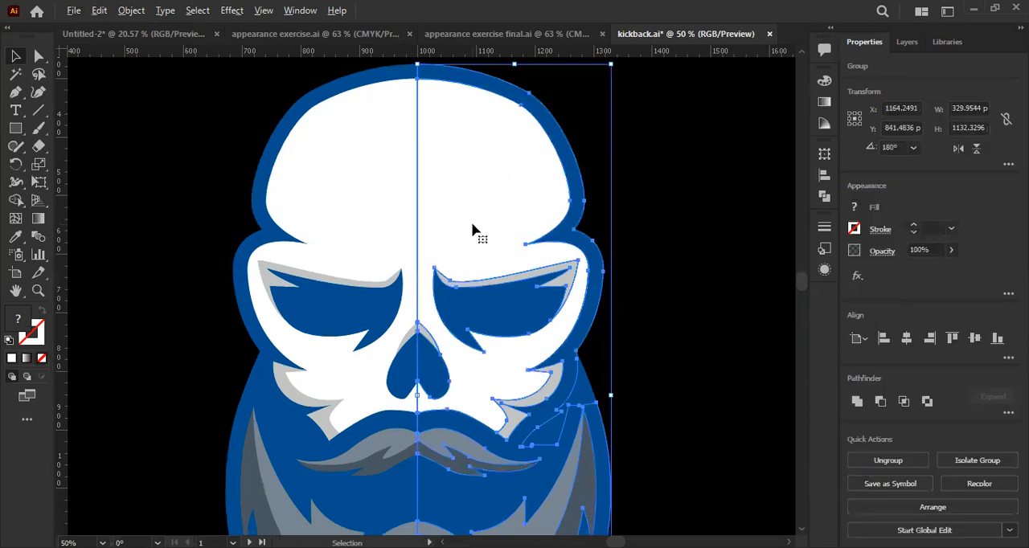
right_click(358, 177)
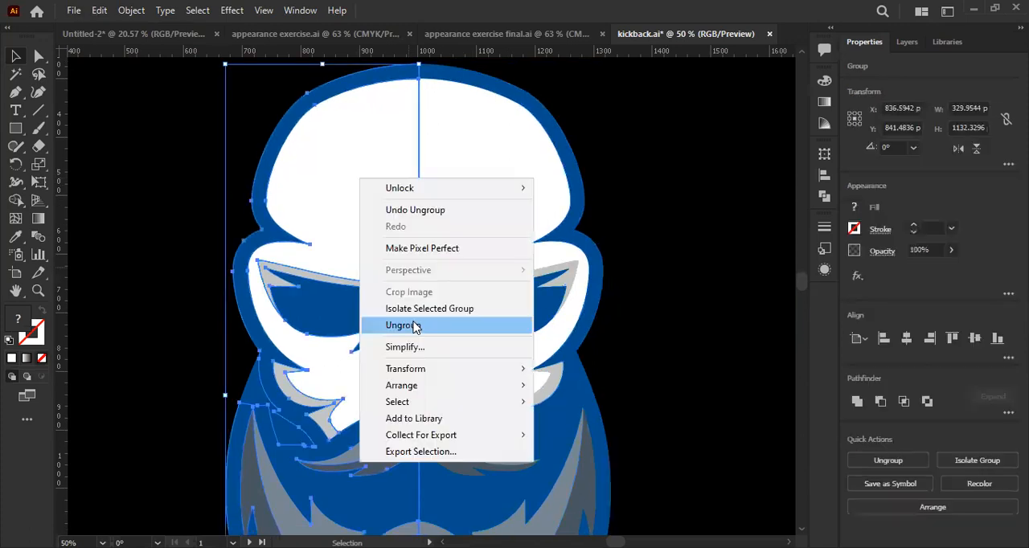
left_click(414, 327)
- Unite the two white face halves into one shape with the Pathfinder and deselect it
left_click(38, 57)
left_click(165, 119)
left_click(343, 148)
left_click(487, 187, "shift")
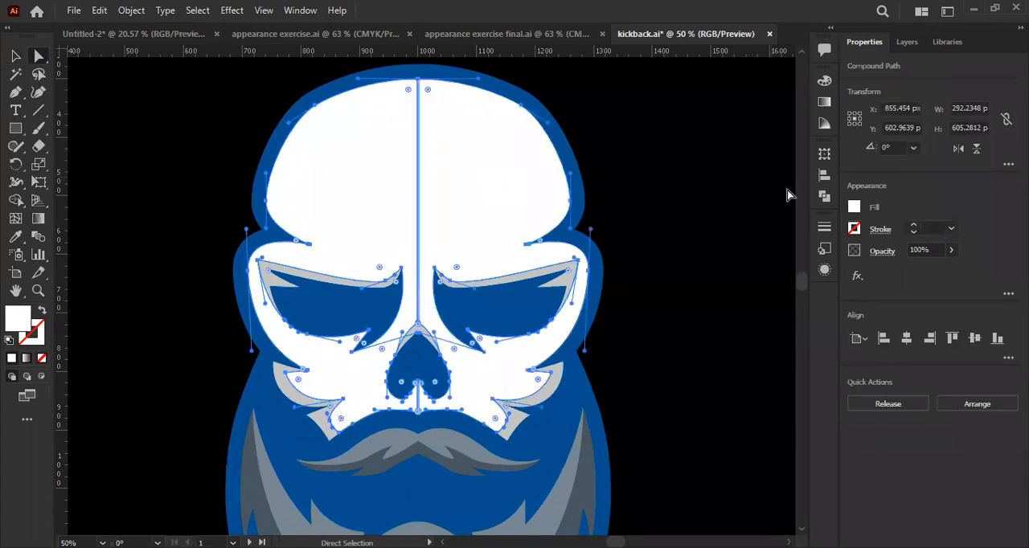
left_click(824, 196)
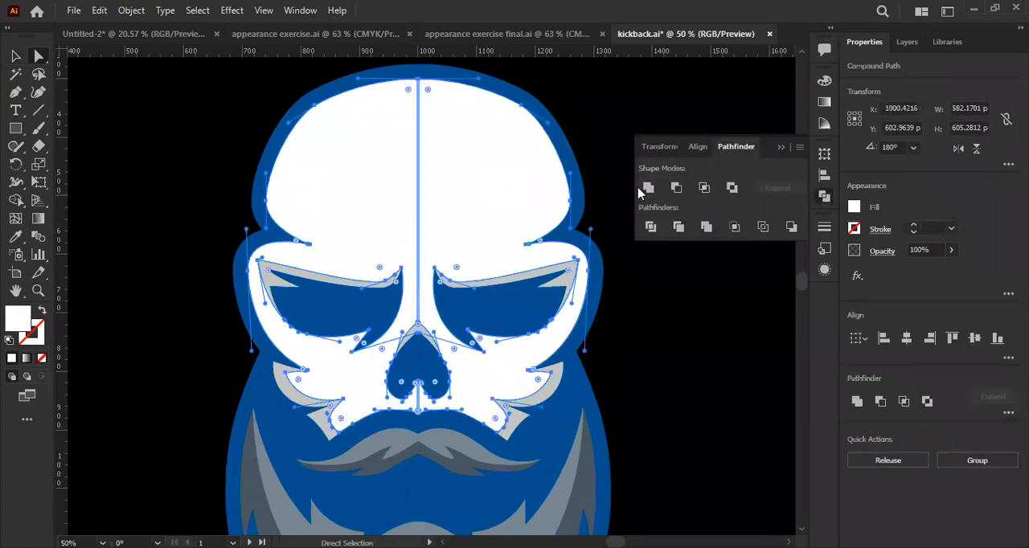
left_click(641, 191)
left_click(780, 147)
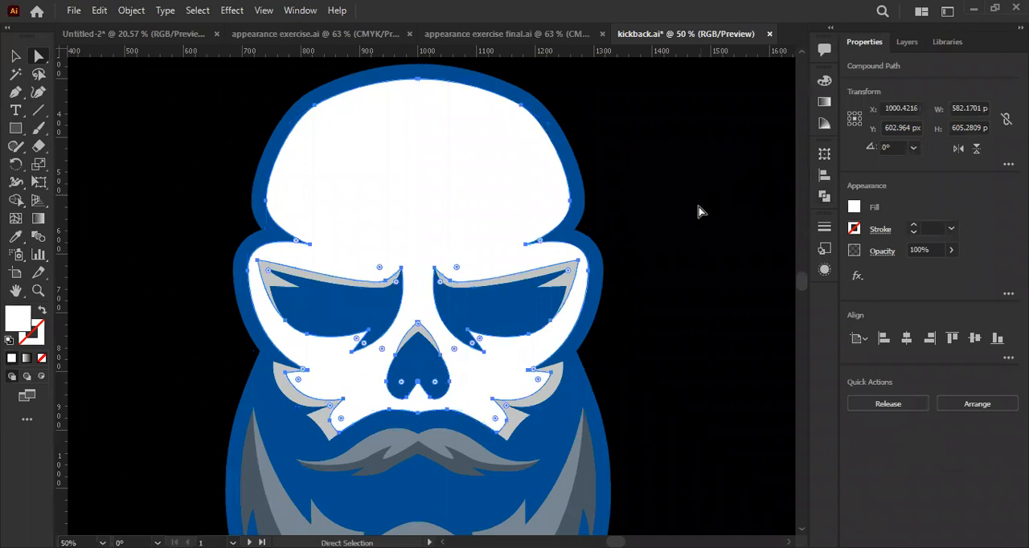
left_click(699, 212)
- Unite the left and right halves of the skull's blue outline into one shape with the Pathfinder
scroll(696, 227, "down", 3)
left_click(603, 218)
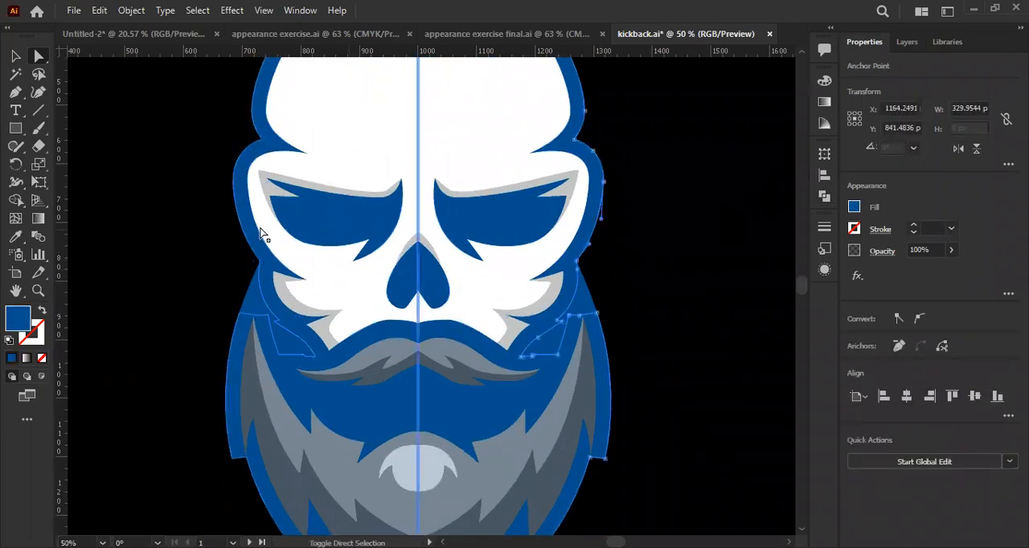
left_click(235, 218, "shift")
left_click(826, 199)
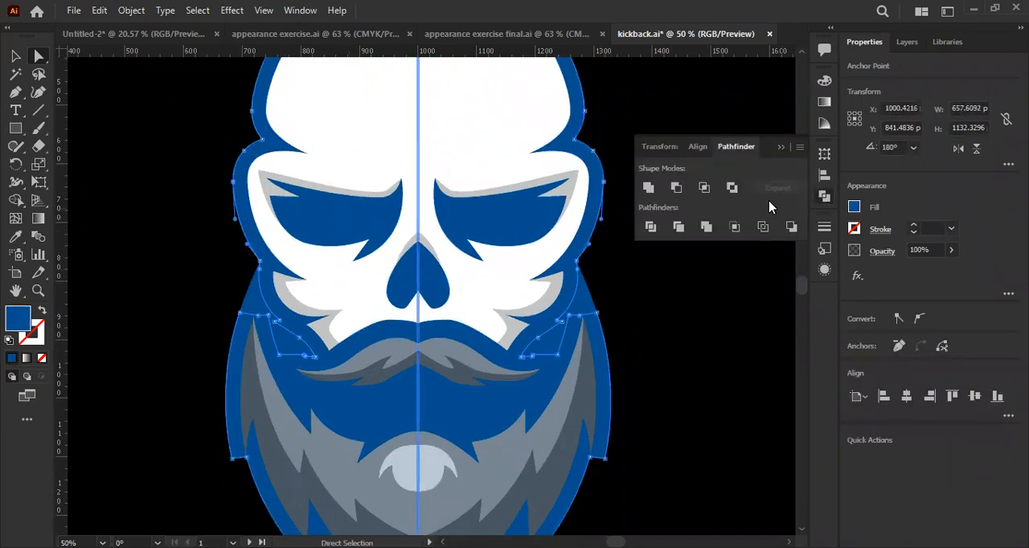
left_click(648, 188)
- Add both blue cheek patches to the outline selection and unite them all into a single blue shape
scroll(548, 260, "down", 3)
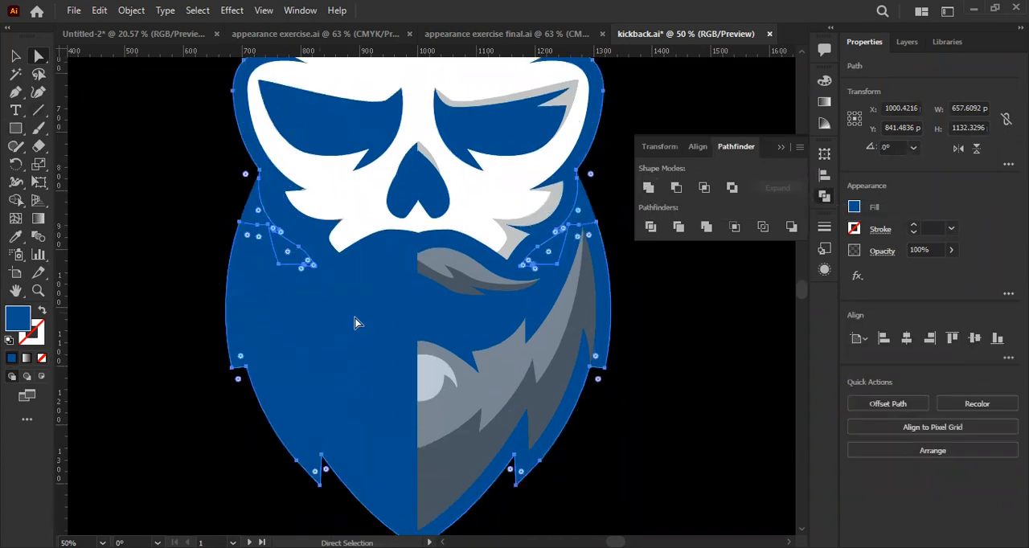
left_click(269, 217, "shift")
left_click(589, 215, "shift")
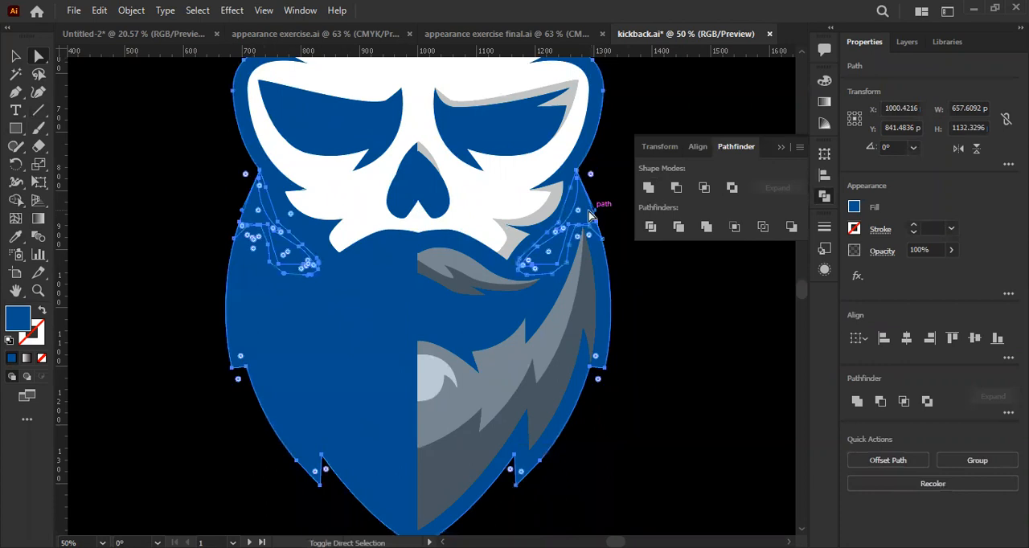
right_click(589, 216)
left_click(643, 410)
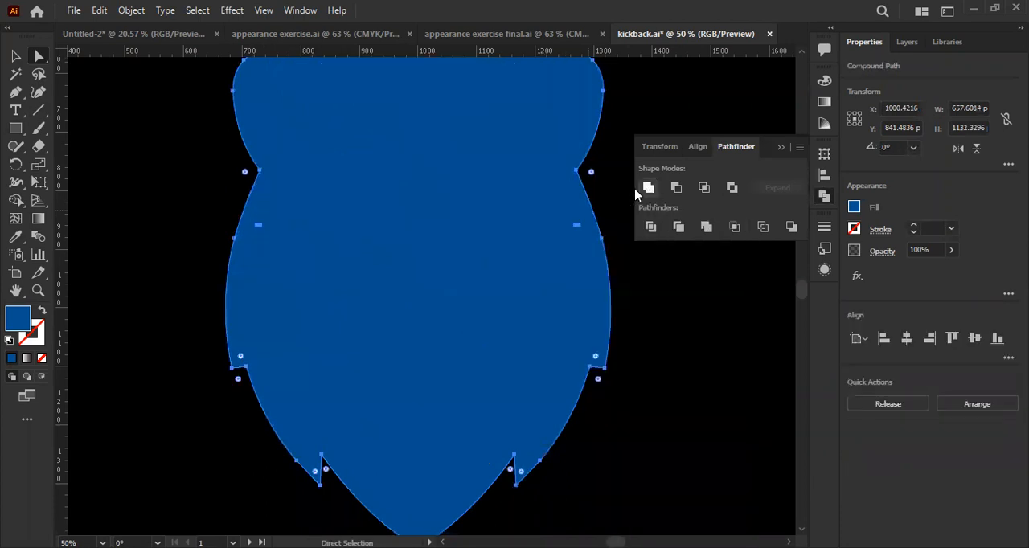
- Send the united blue outline backward until it lies behind all the face and beard parts, and deselect it
right_click(478, 208)
mouse_move(561, 394)
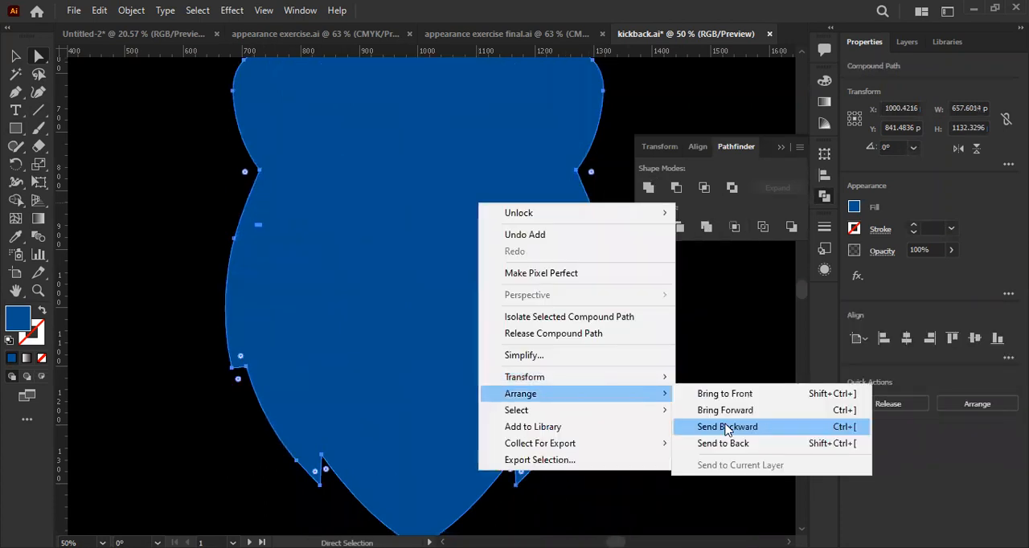
left_click(727, 427)
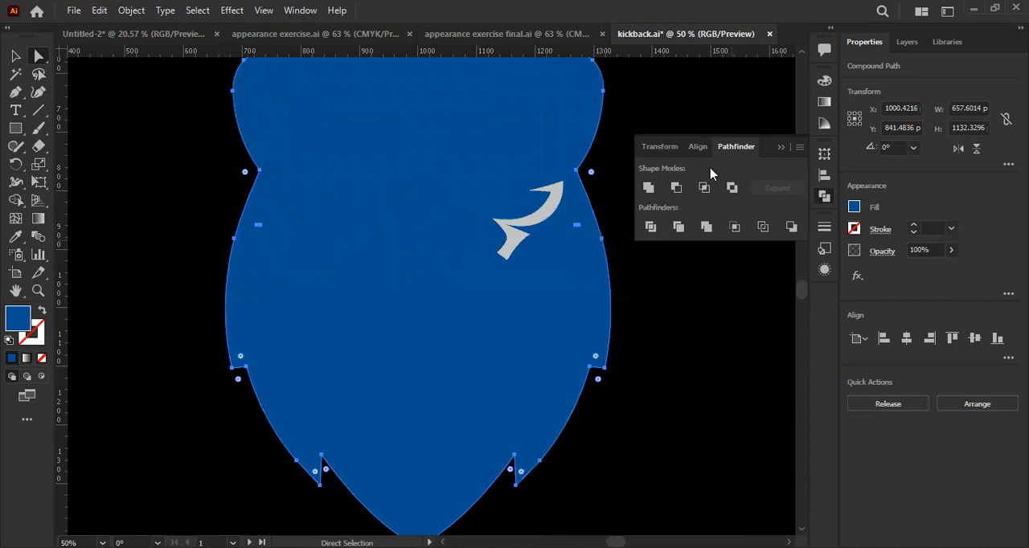
right_click(437, 219)
mouse_move(534, 413)
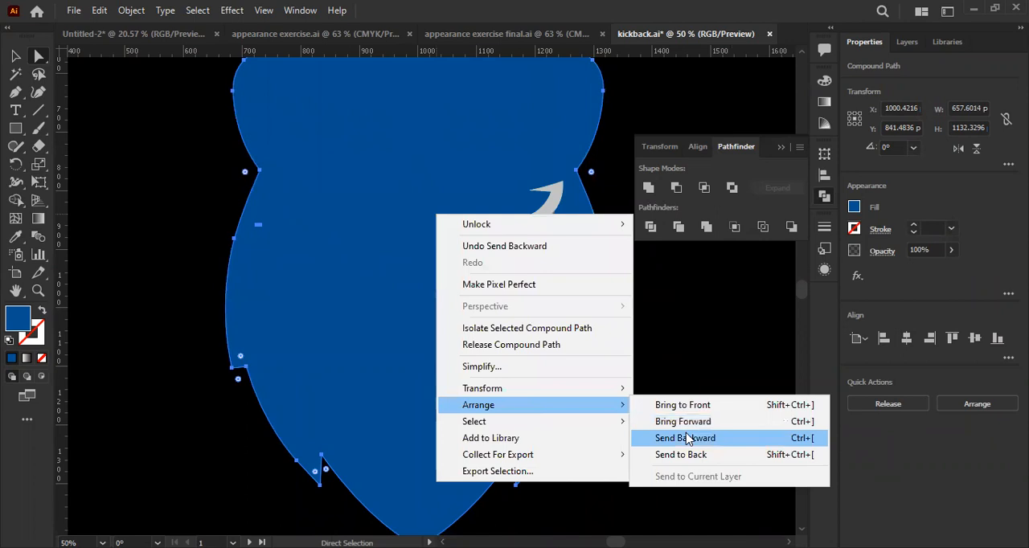
left_click(685, 438)
key("ctrl+[")
key("ctrl+[")
key("ctrl+[")
key("ctrl+[")
key("ctrl+[")
key("ctrl+[")
key("ctrl+[")
key("ctrl+[")
key("ctrl+[")
key("ctrl+[")
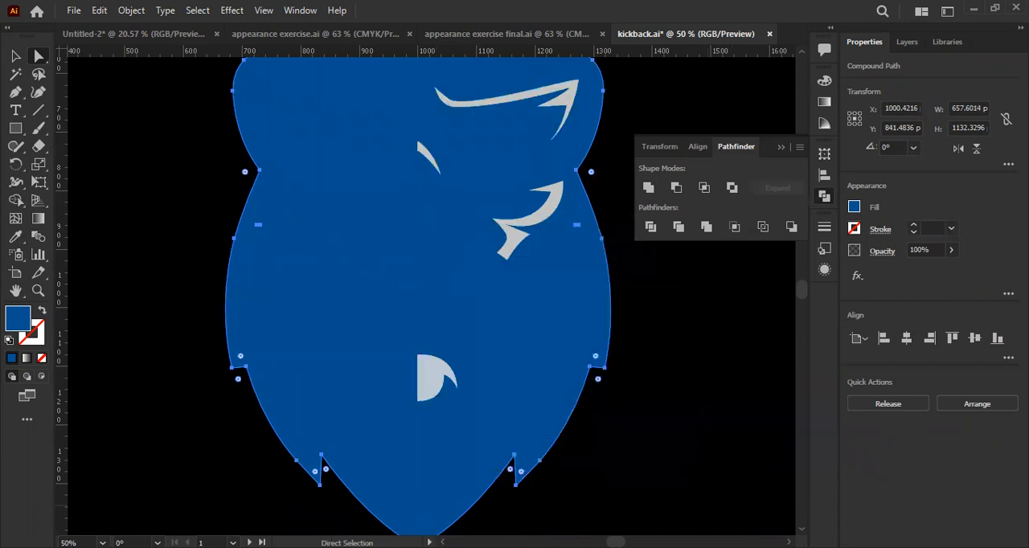
key("ctrl+[")
key("ctrl+[")
key("ctrl+[")
key("ctrl+[")
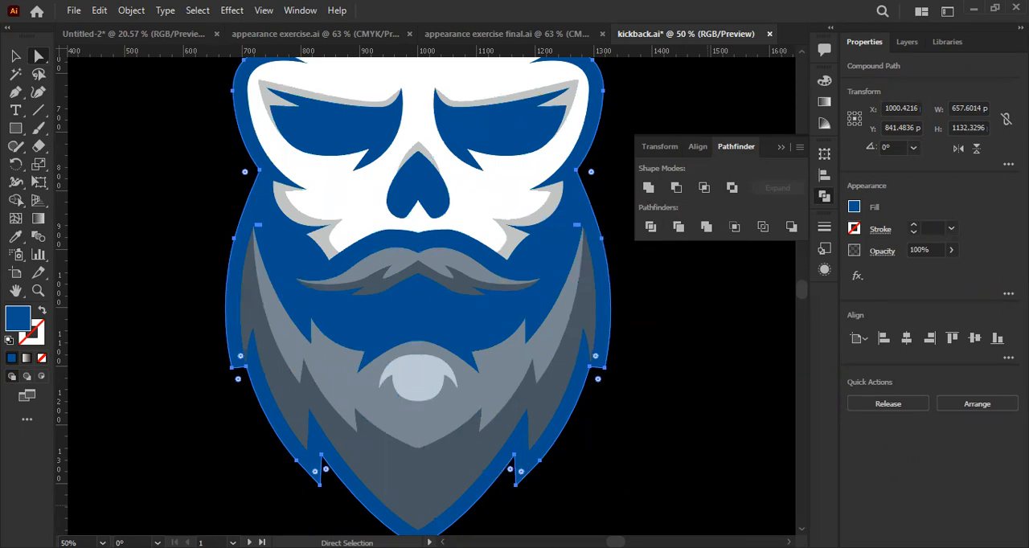
key("ctrl+[")
key("ctrl+]")
key("ctrl+minus")
key("v")
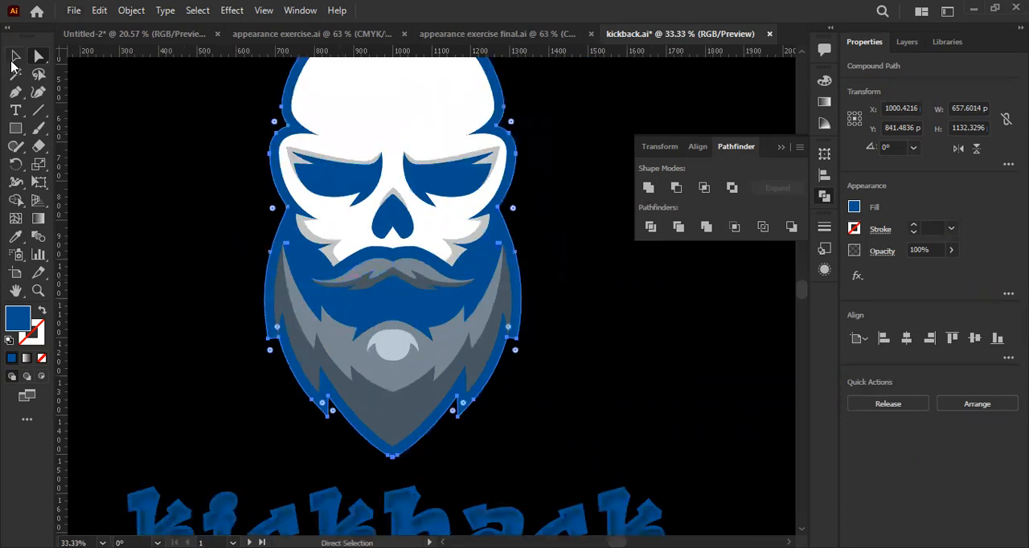
key("ctrl+shift+a")
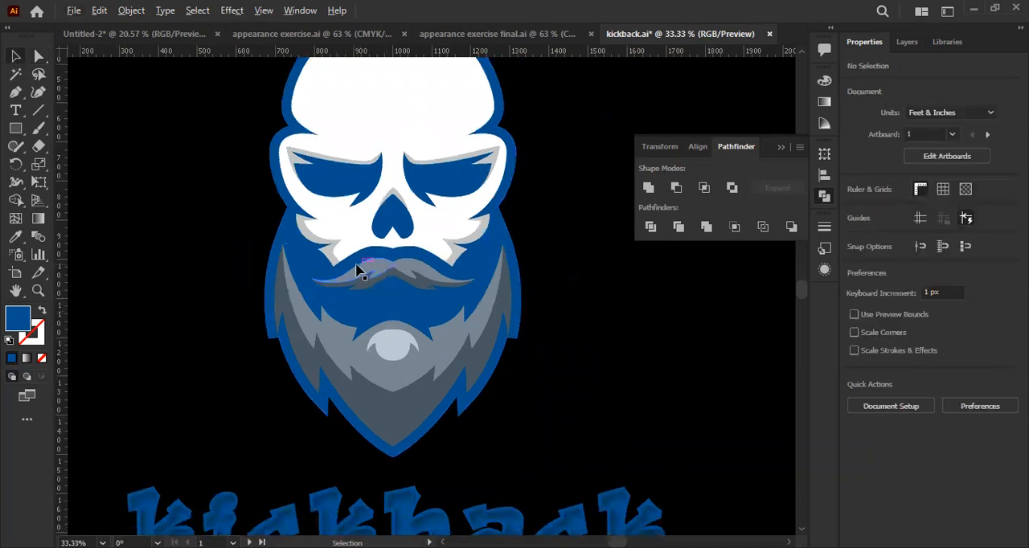
- Try moving the white face shape aside to test that it is one piece, undo the moves and deselect
key("ctrl+minus")
left_click(476, 164)
left_click_drag(476, 164, 557, 208)
key("ctrl+z")
left_click_drag(423, 197, 553, 214)
key("ctrl+z")
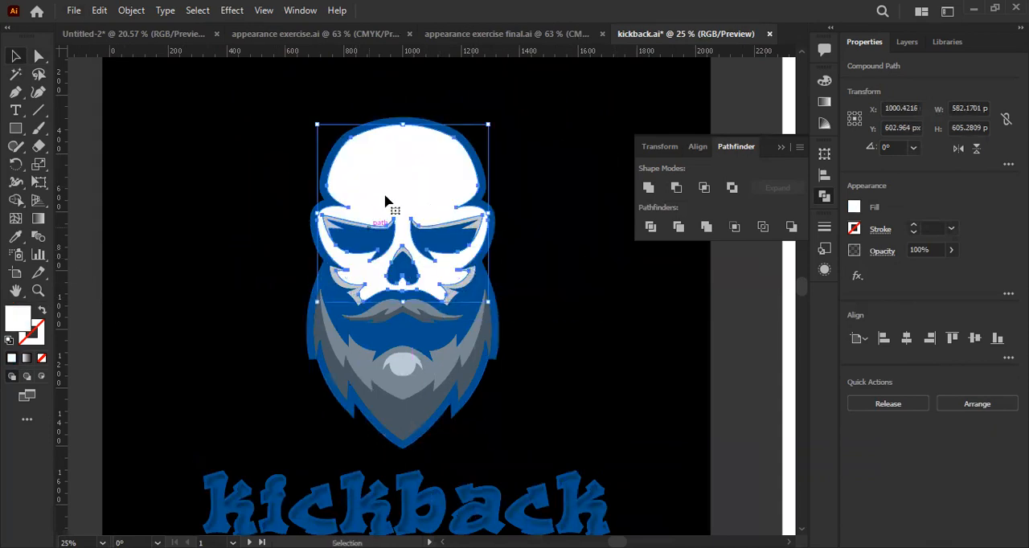
key("ctrl+minus")
left_click(527, 286)
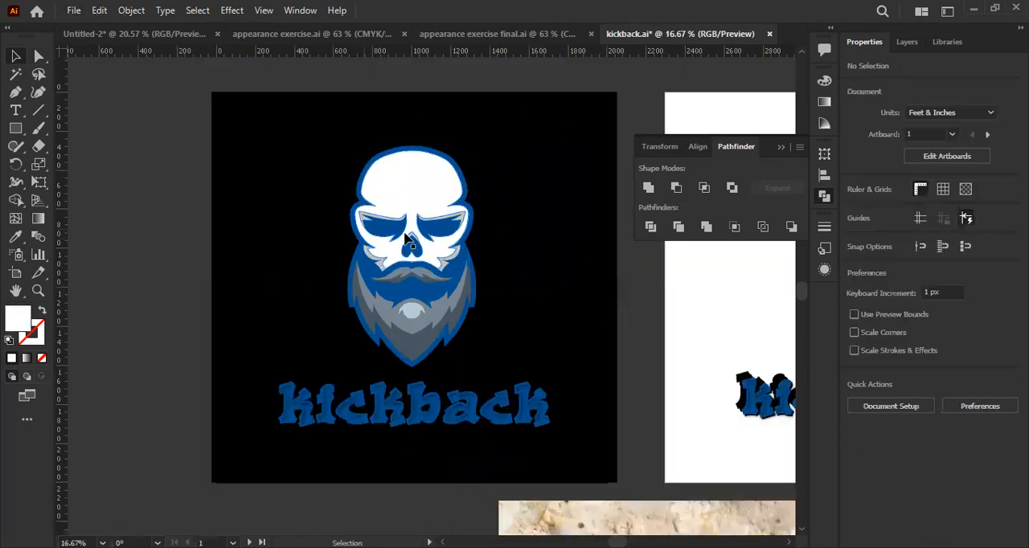
key("ctrl+plus")
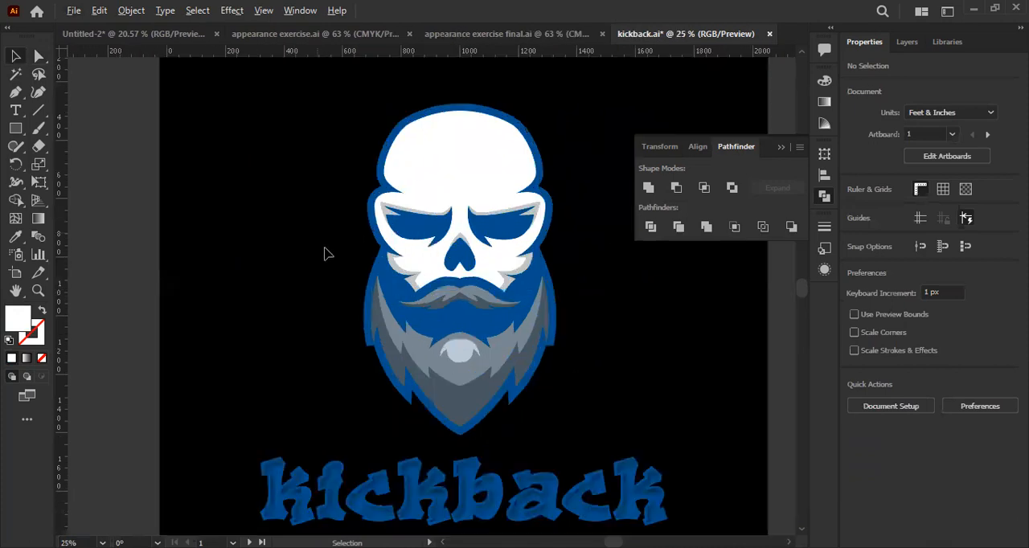
key("ctrl+minus")
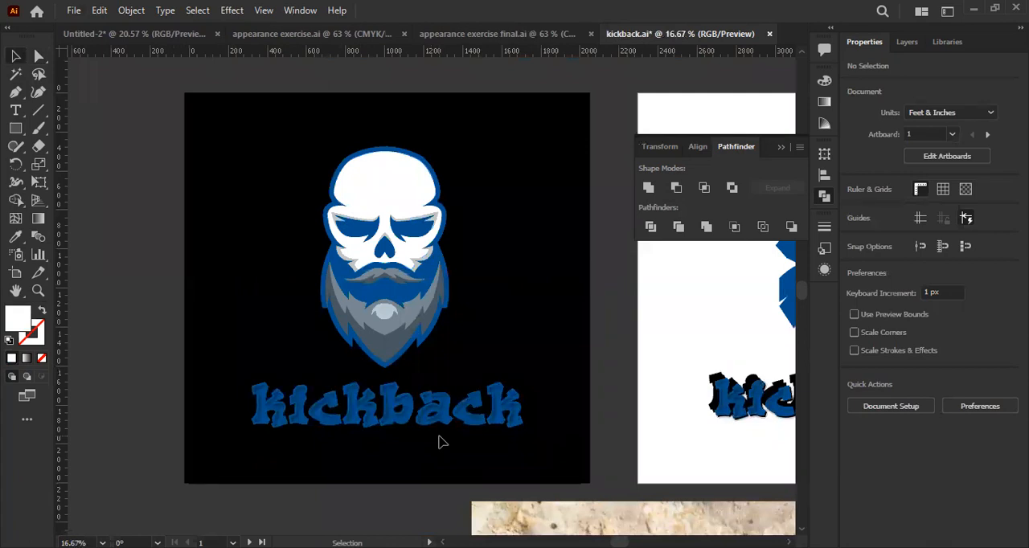
- Select all parts of the skull and group them
left_click(15, 130)
left_click_drag(15, 129, 84, 103)
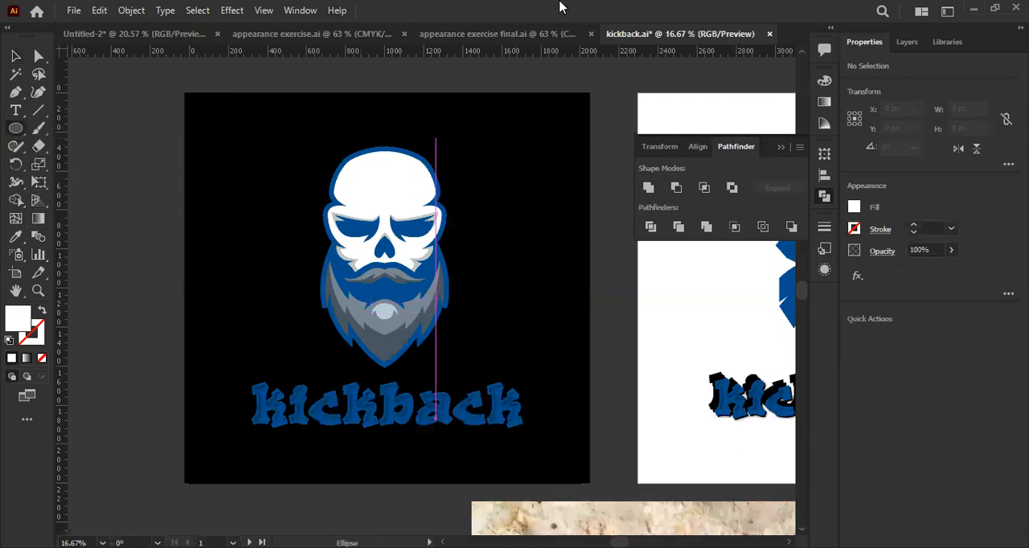
left_click(16, 56)
left_click_drag(483, 314, 502, 368)
key("ctrl+g")
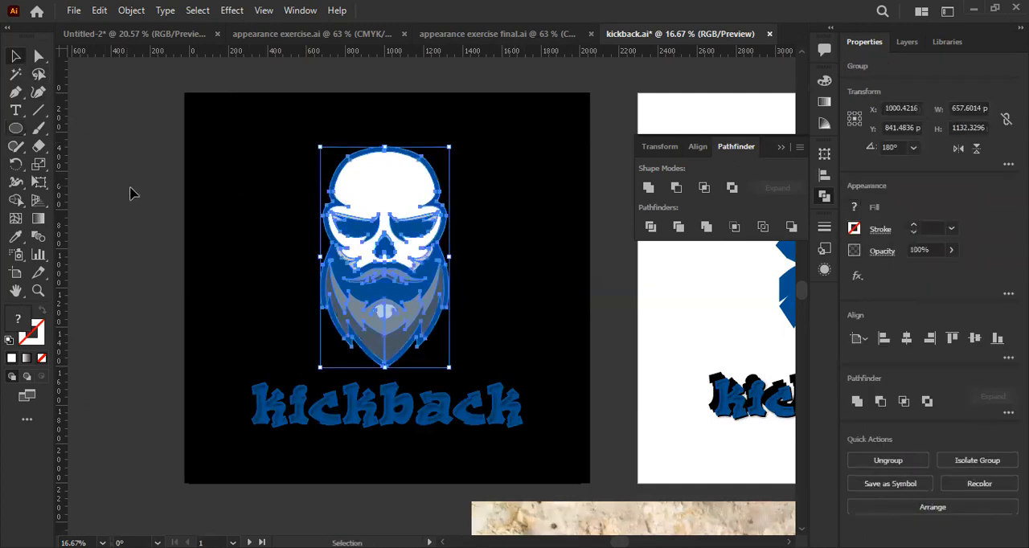
- Draw a circle about 1127 px across from the skull's centre and swap its white fill to the stroke
left_click(131, 193)
left_click(12, 134)
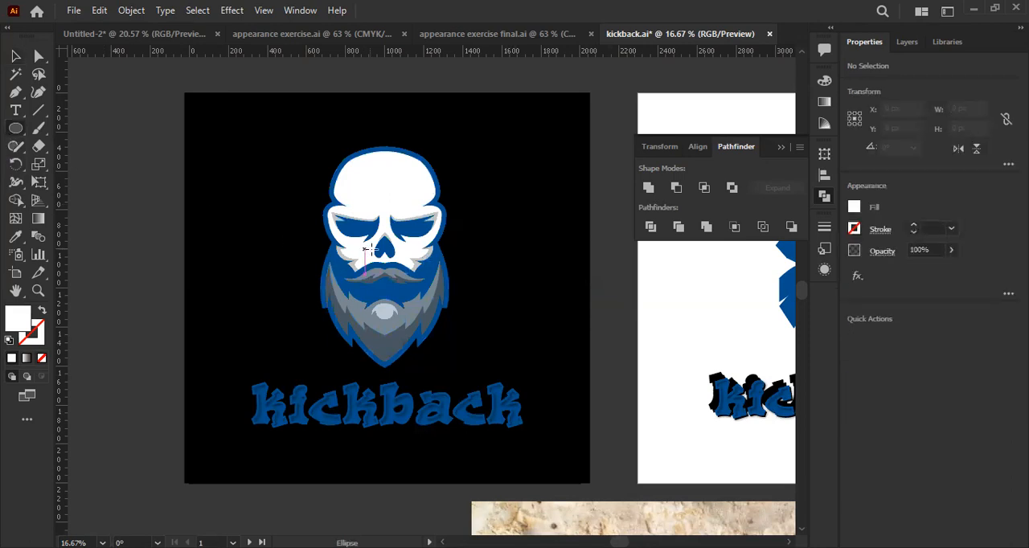
left_click_drag(385, 252, 451, 142)
key("v")
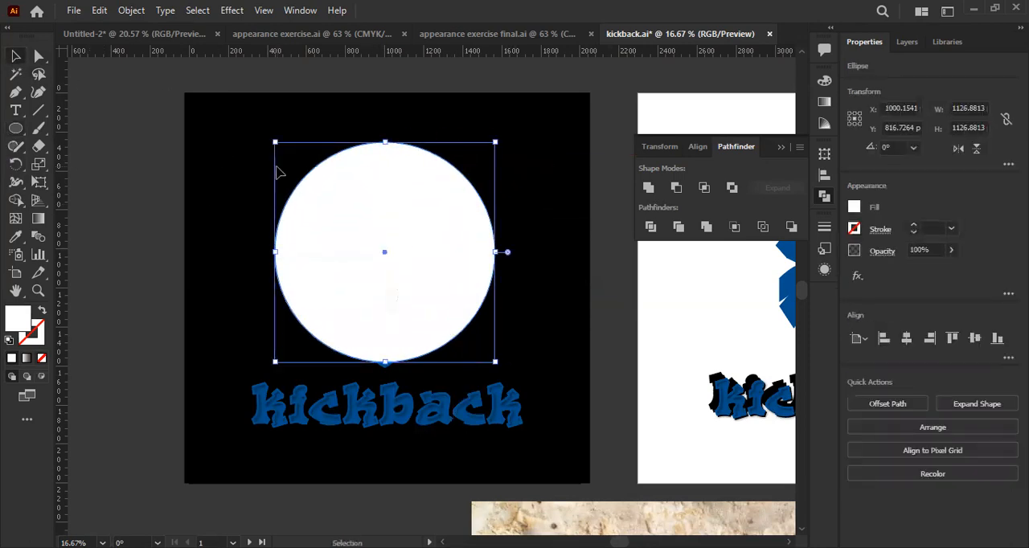
key("shift+x")
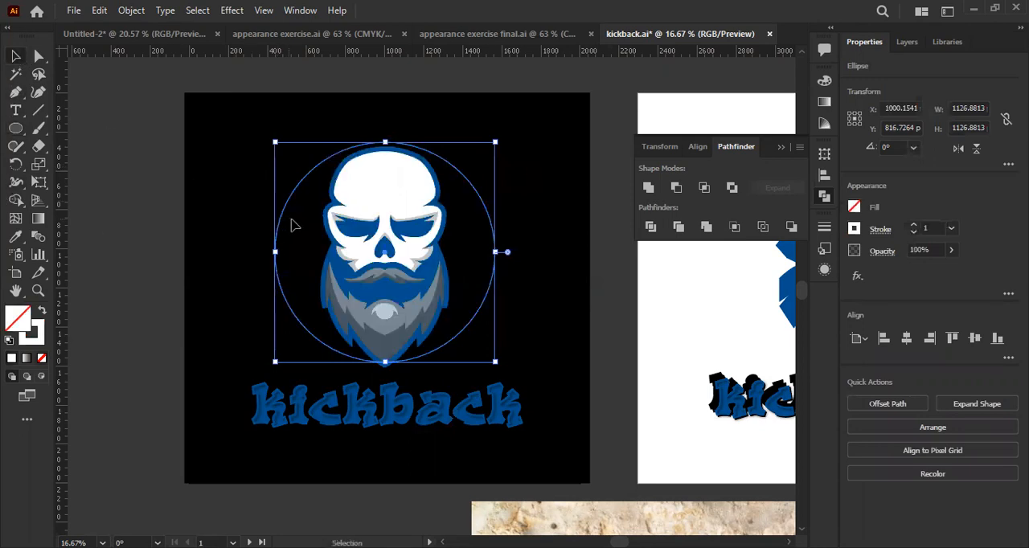
- Align the circle and the skull group to each other's horizontal and vertical centers, and deselect them
left_click(341, 193, "shift")
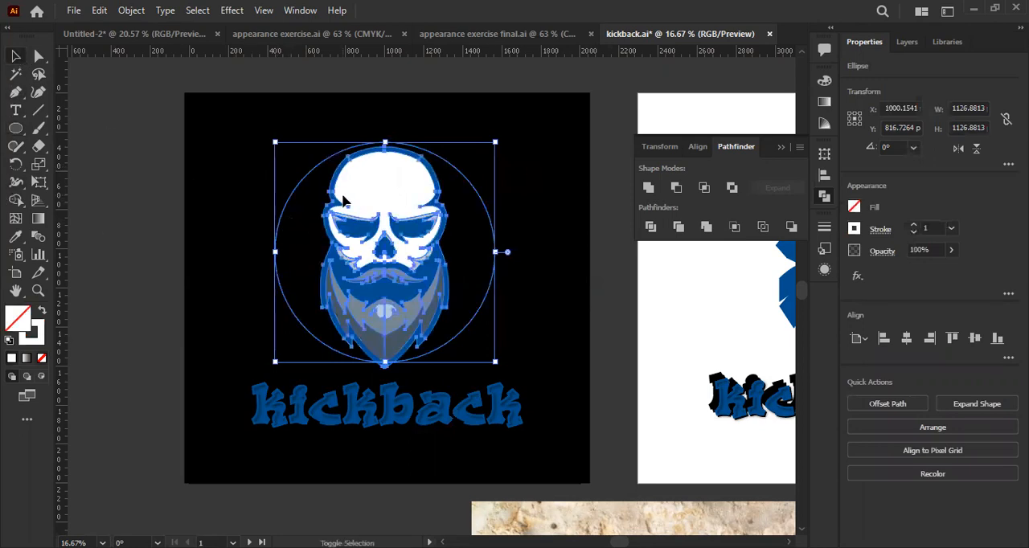
left_click(820, 176)
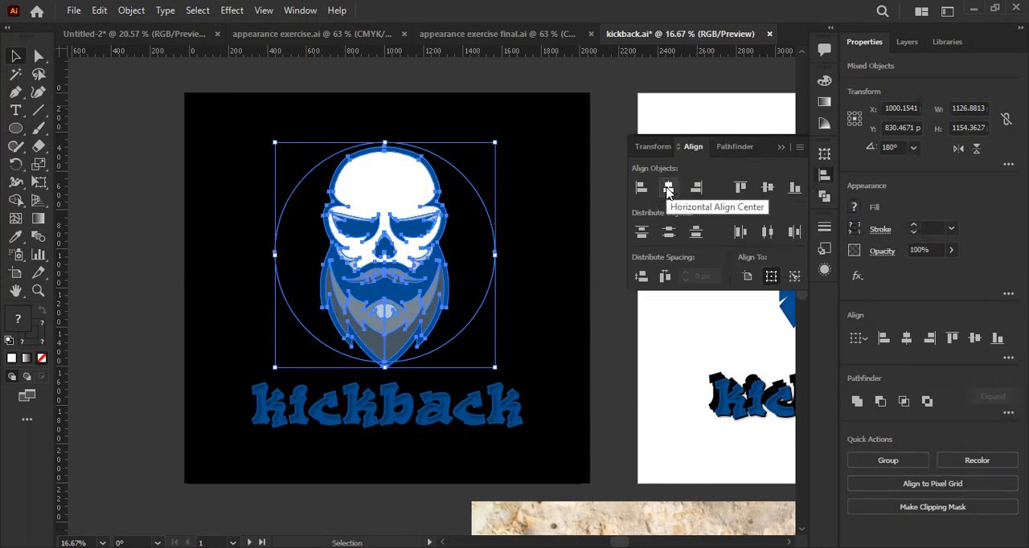
left_click(768, 187)
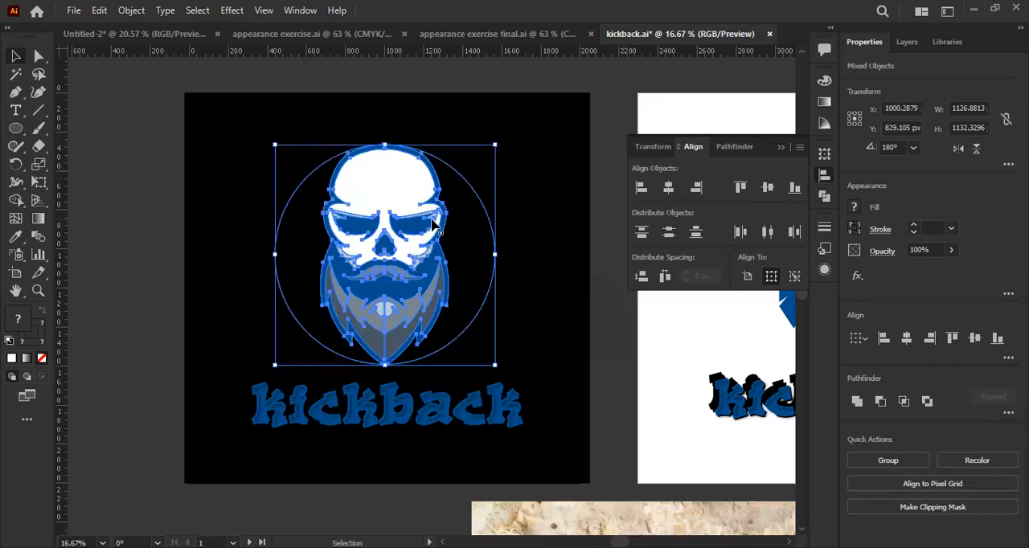
left_click(558, 297)
- Scale the skull group up proportionally from its centre to about 728 by 1218 px
left_click(424, 239)
scroll(424, 239, "up", 1)
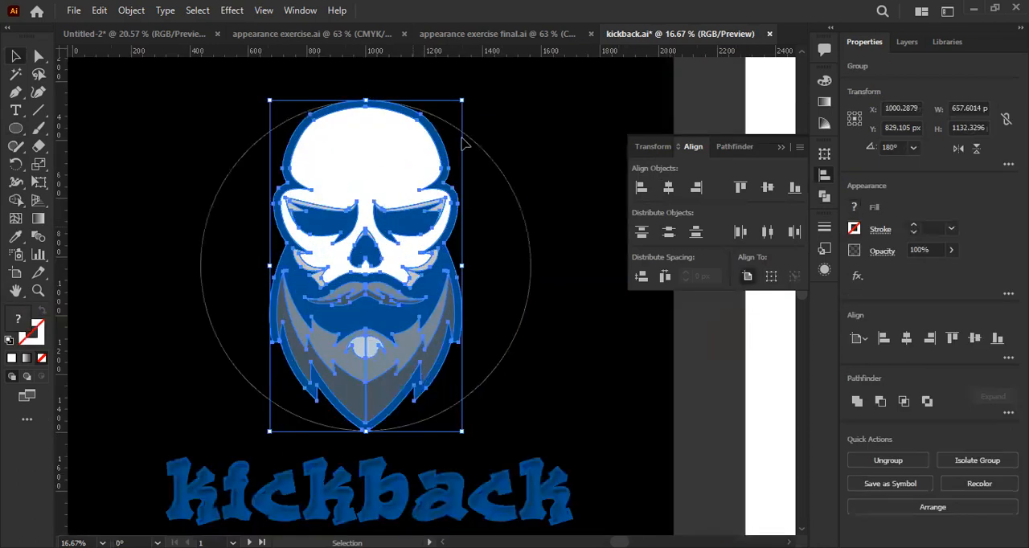
left_click_drag(467, 96, 474, 87)
- Set the circle's stroke weight to 120 and scale the ring down from its centre to about 1034 px across
left_click(514, 254)
left_click_drag(914, 228, 915, 230)
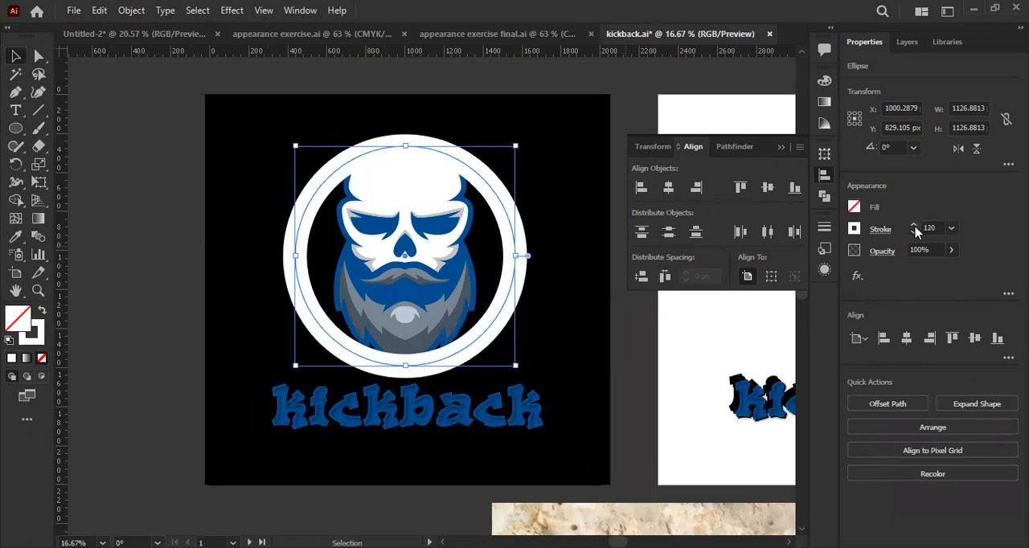
left_click_drag(519, 255, 506, 256)
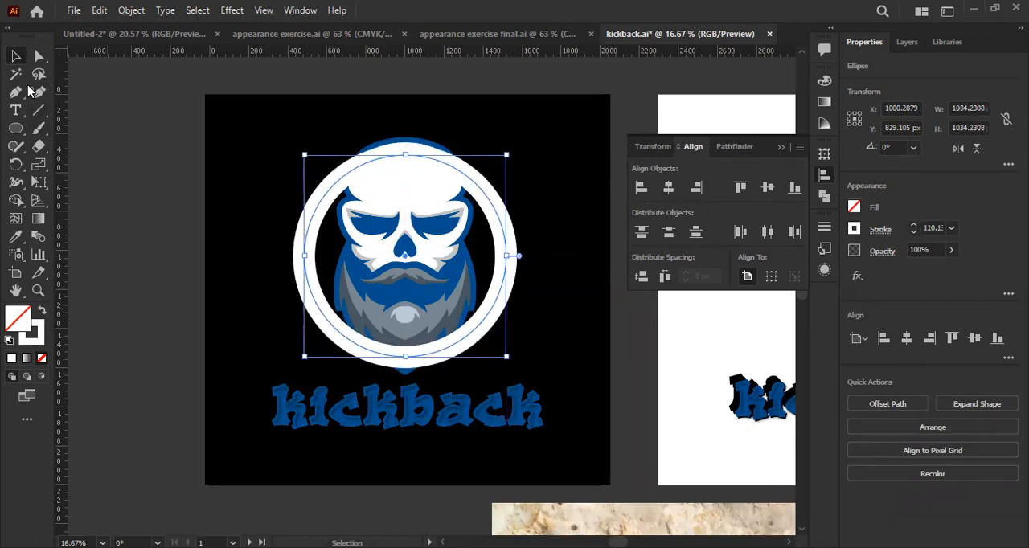
- Apply Offset Path to the skull group with a 30 px offset and Miter joins
scroll(405, 241, "up", 1)
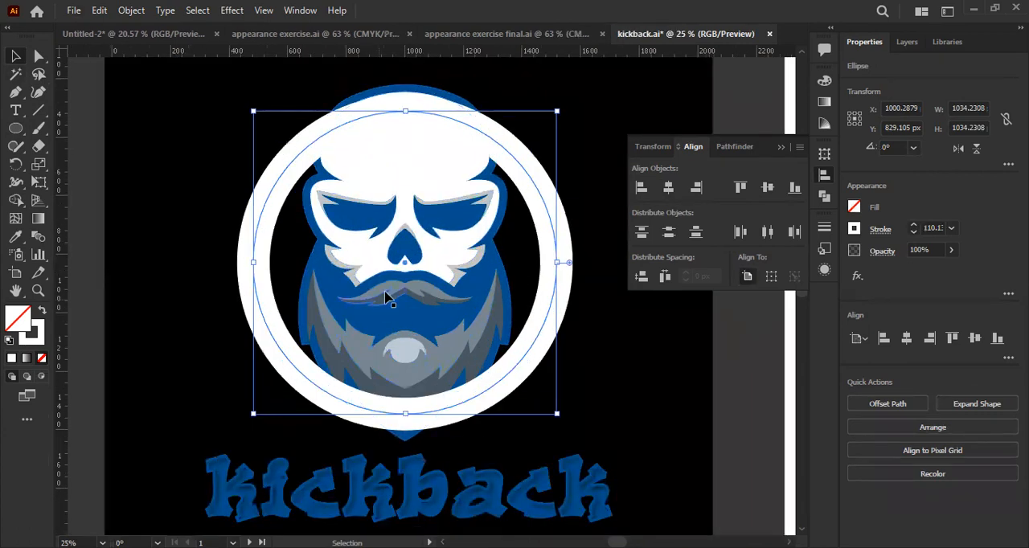
left_click(412, 251)
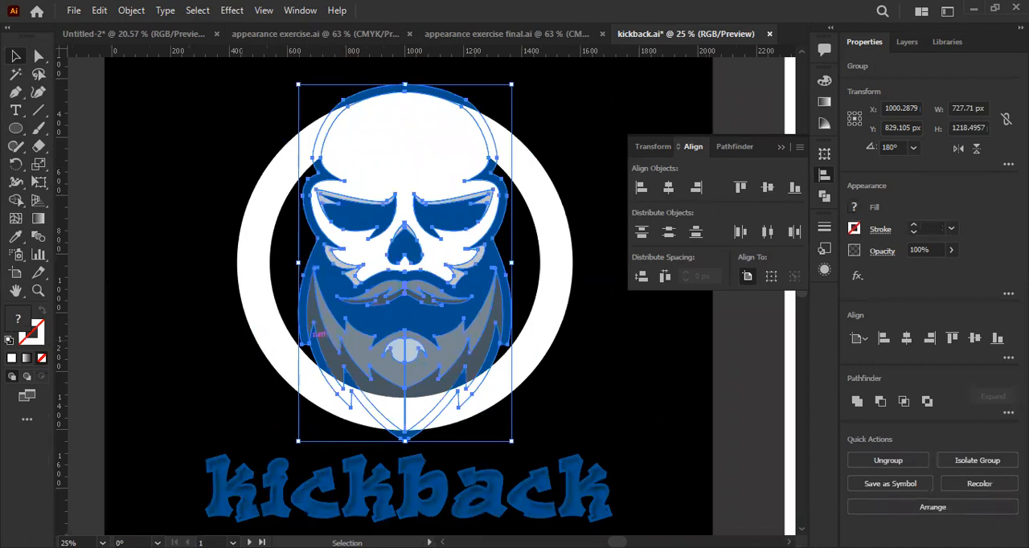
left_click(282, 174)
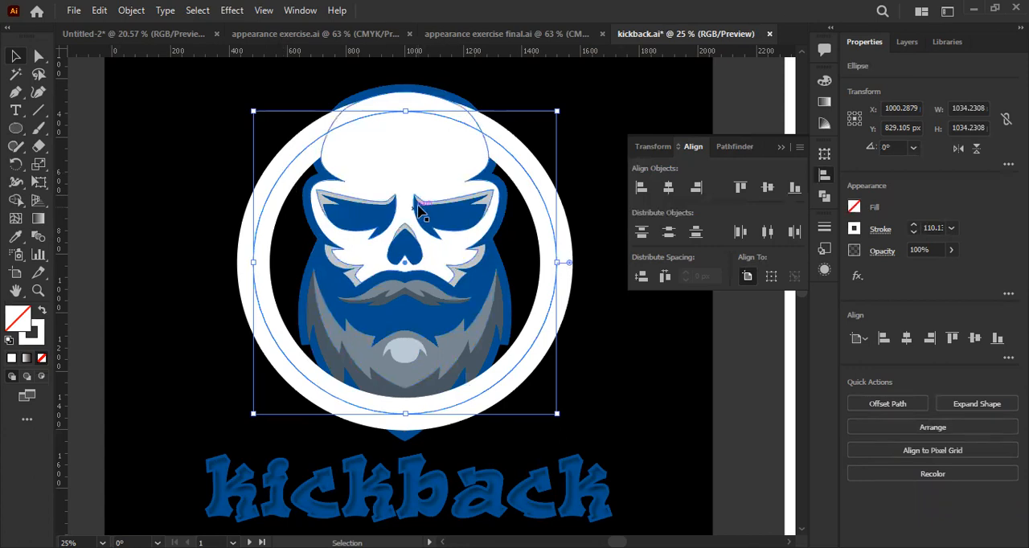
left_click(370, 188)
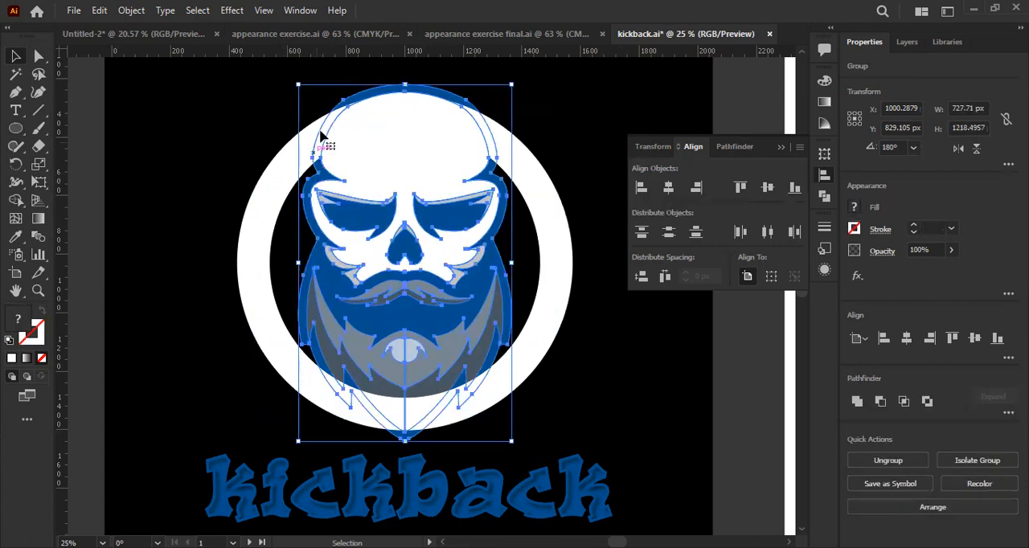
left_click(122, 13)
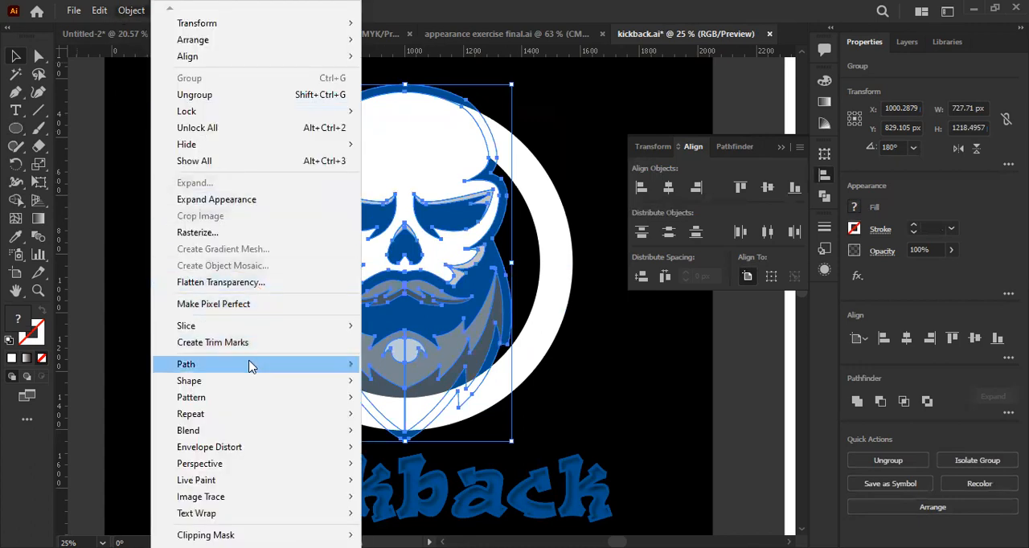
left_click(500, 416)
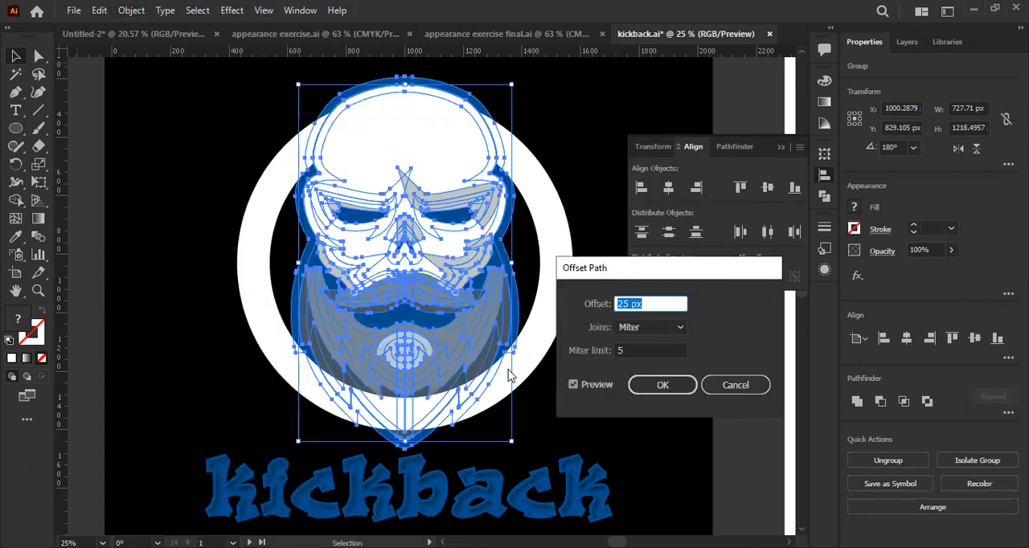
key("Up")
key("Up")
key("Up")
key("Up")
key("Up")
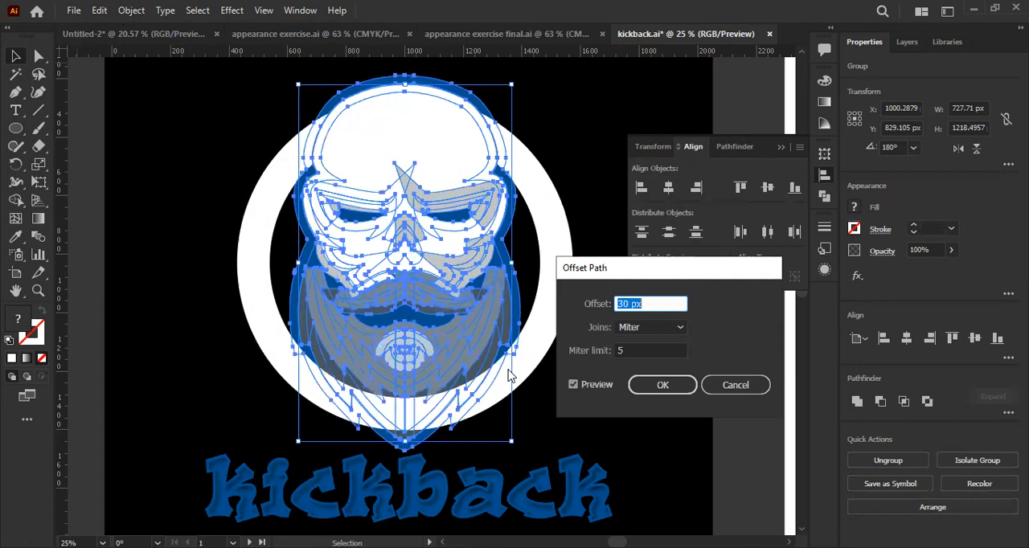
key("Return")
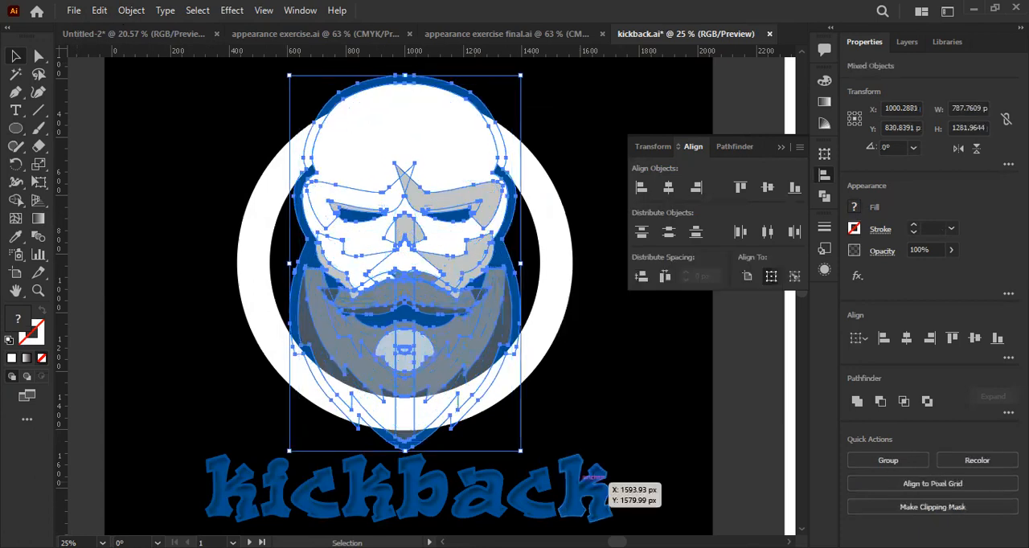
- Unite the skull's offset paths into one silhouette with the Pathfinder
left_click(825, 196)
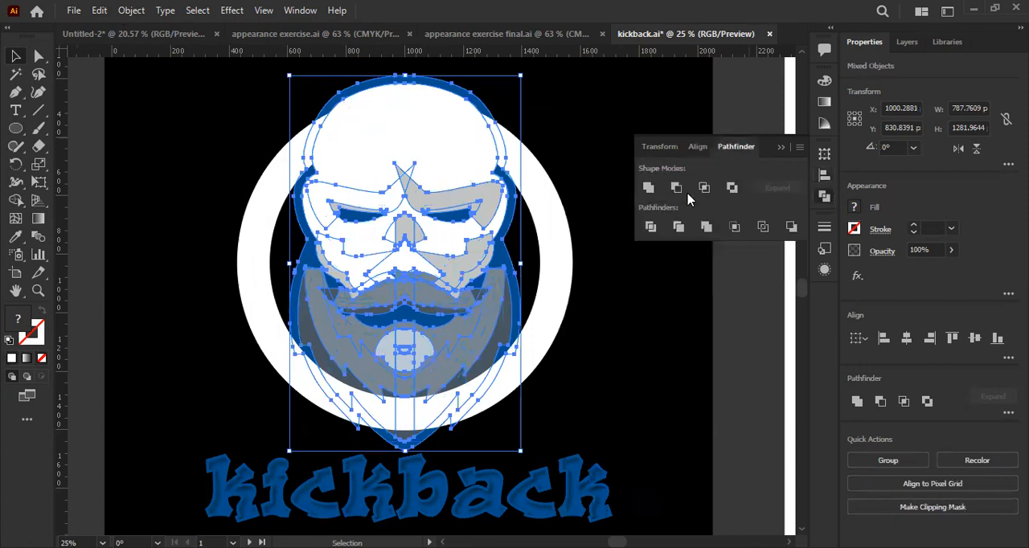
left_click(649, 189)
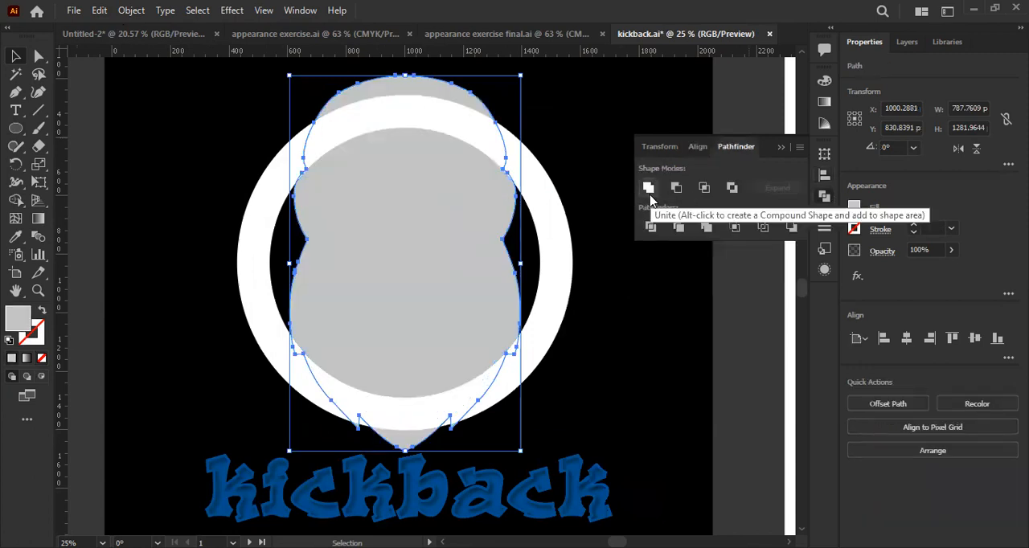
left_click(780, 148)
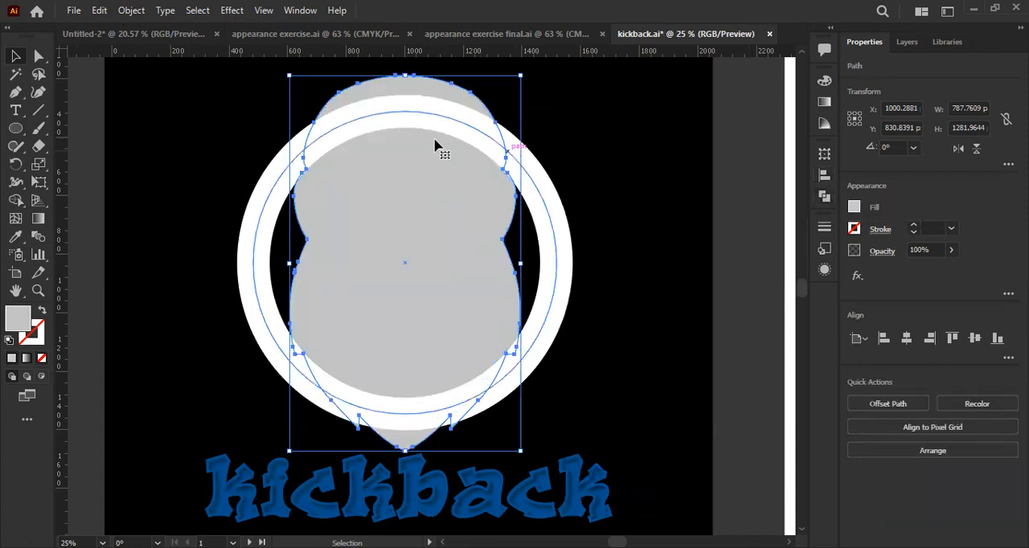
- Try to cut the united skull silhouette out of the live-stroked ring with the Shape Builder
left_click(556, 229, "shift")
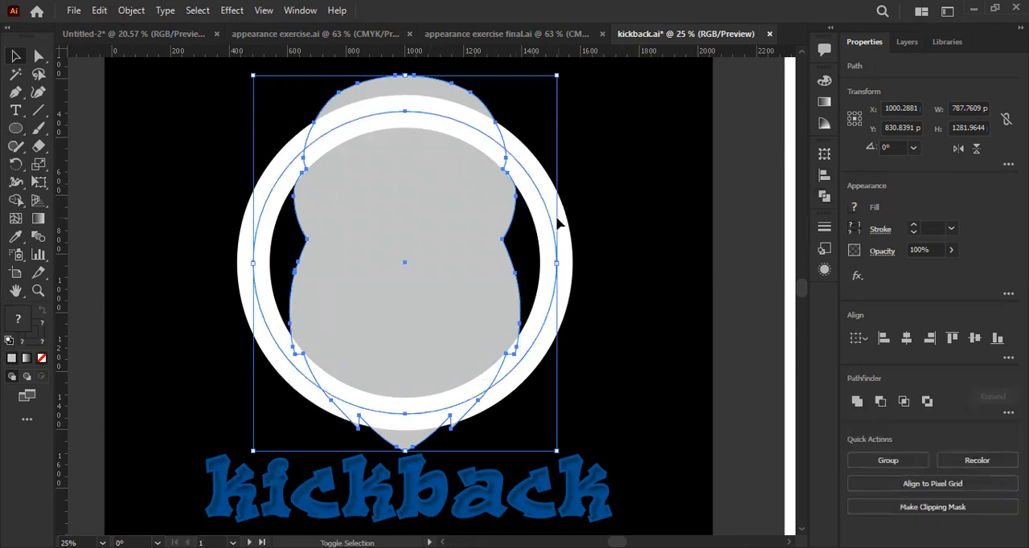
left_click(13, 204)
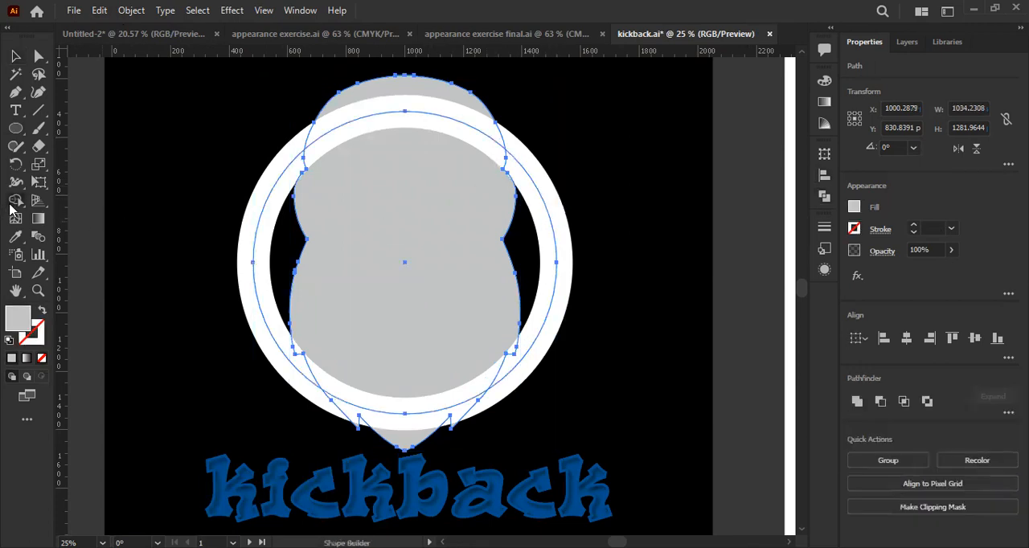
scroll(373, 310, "up", 3)
scroll(379, 269, "down", 1)
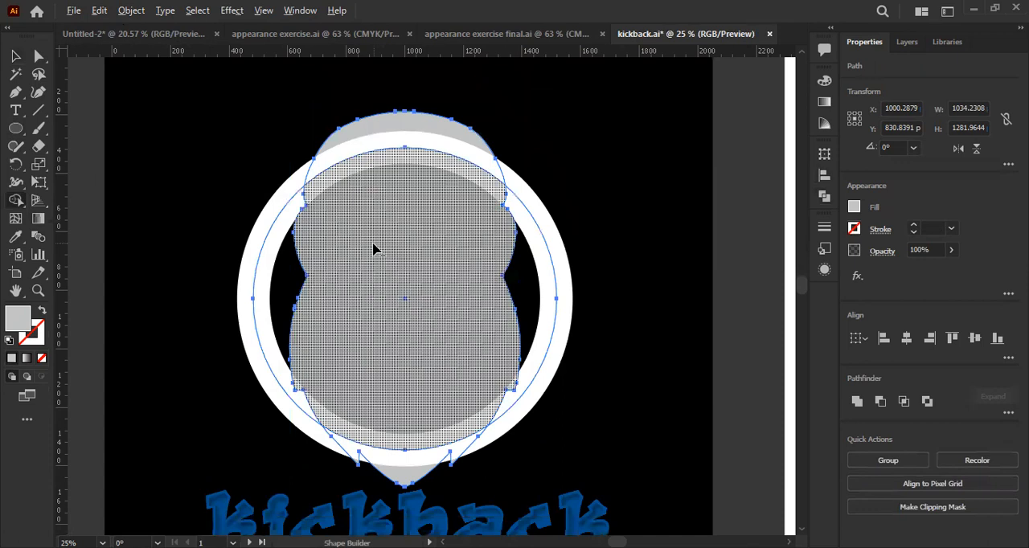
left_click_drag(412, 113, 403, 487)
key("v")
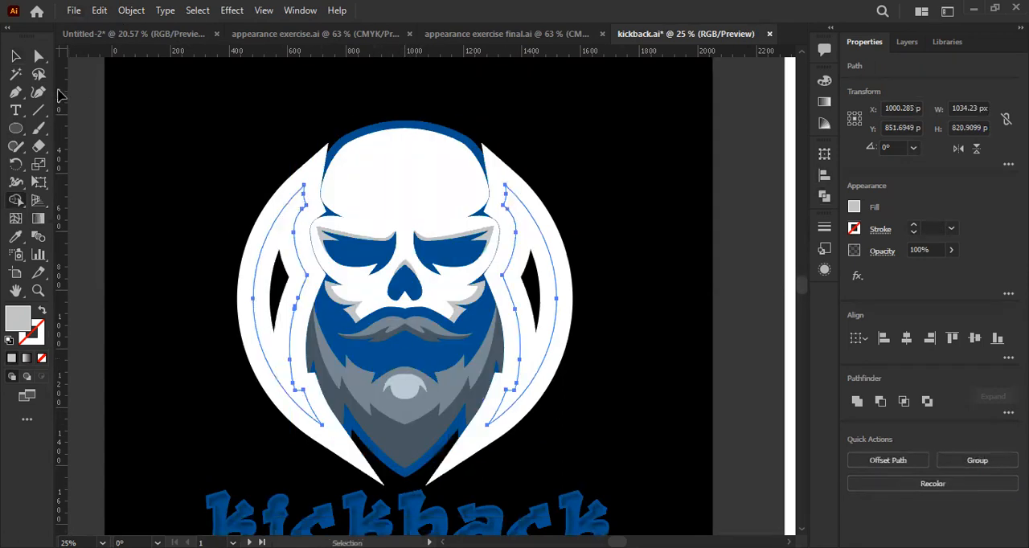
left_click(17, 57)
left_click(78, 97)
scroll(276, 207, "down", 2)
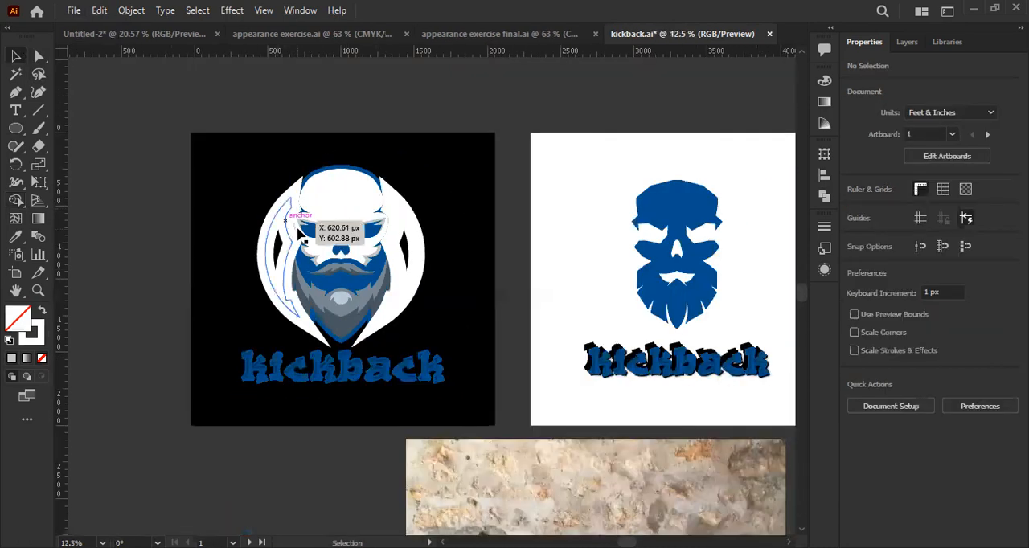
scroll(283, 238, "up", 2)
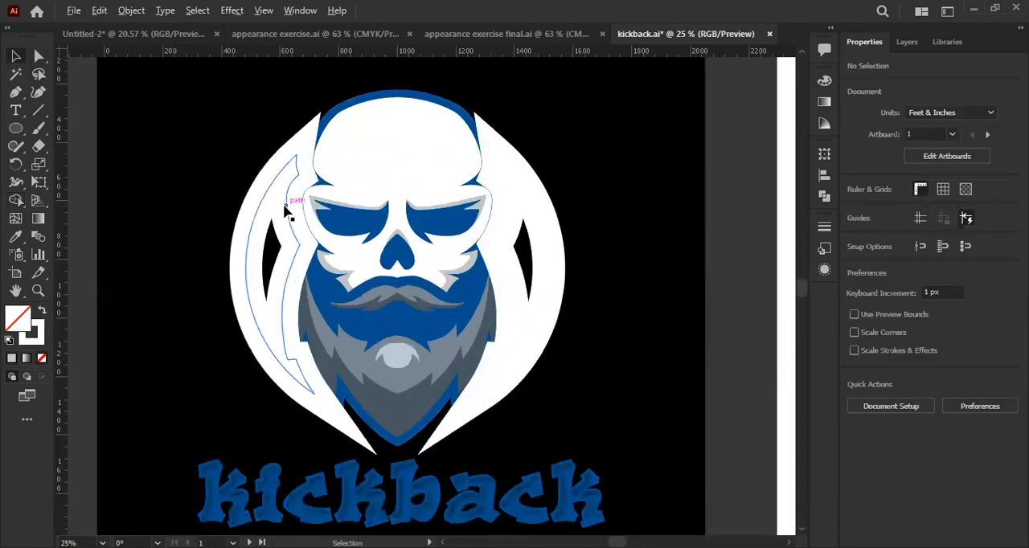
- Try swapping fill and stroke on one side piece of the ring, and undo back to the uncut ring and silhouette
left_click(289, 199)
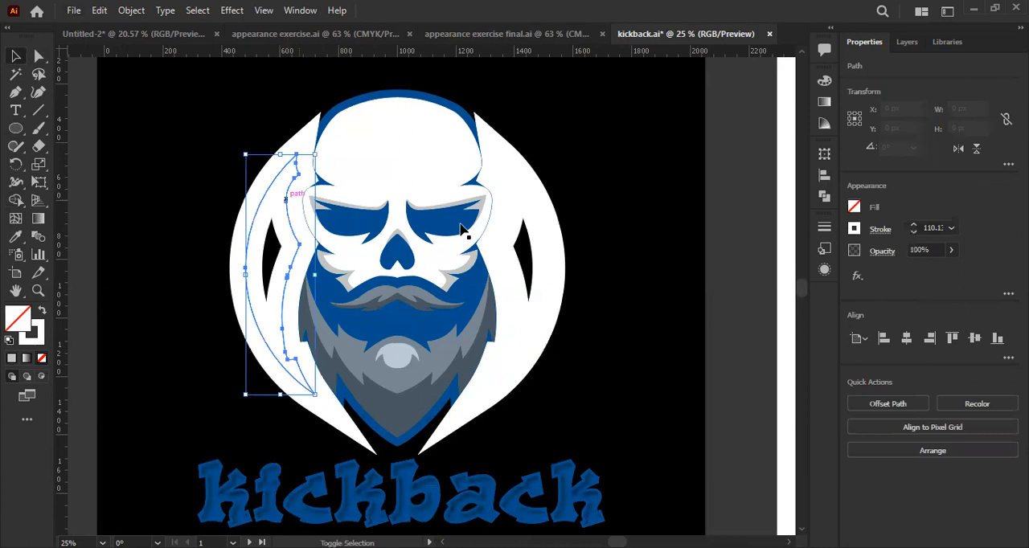
key("shift+x")
left_click(529, 215)
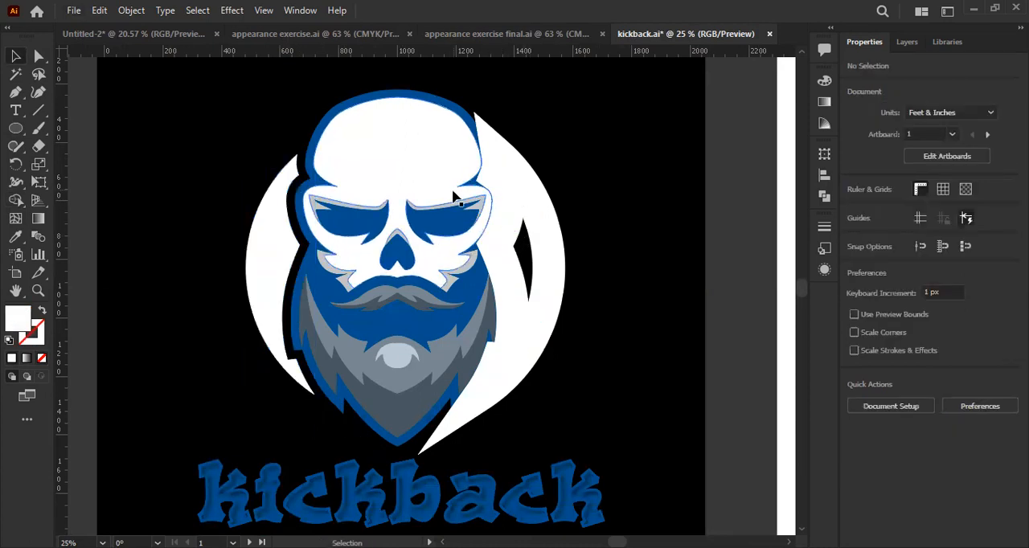
key("ctrl+z")
left_click(190, 188)
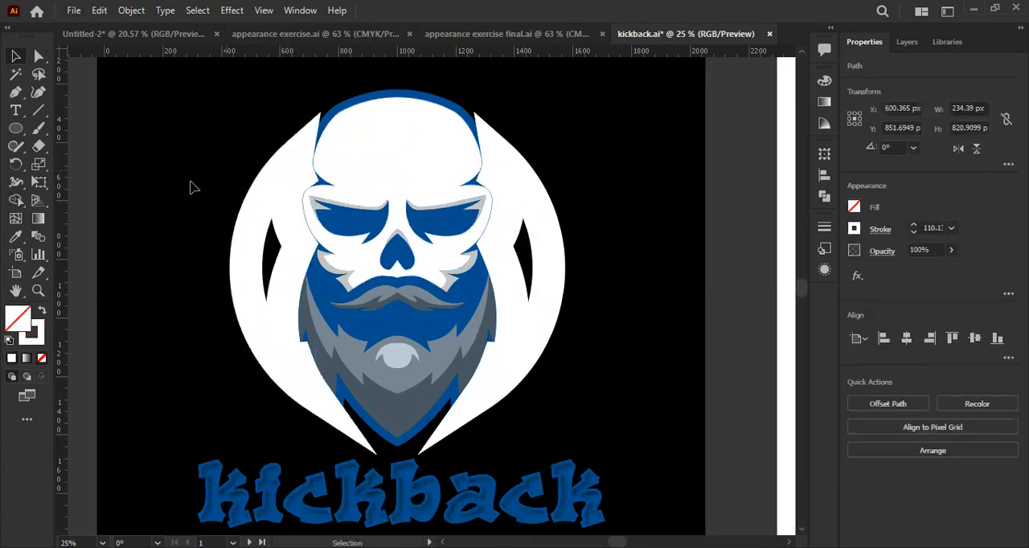
left_click(269, 205)
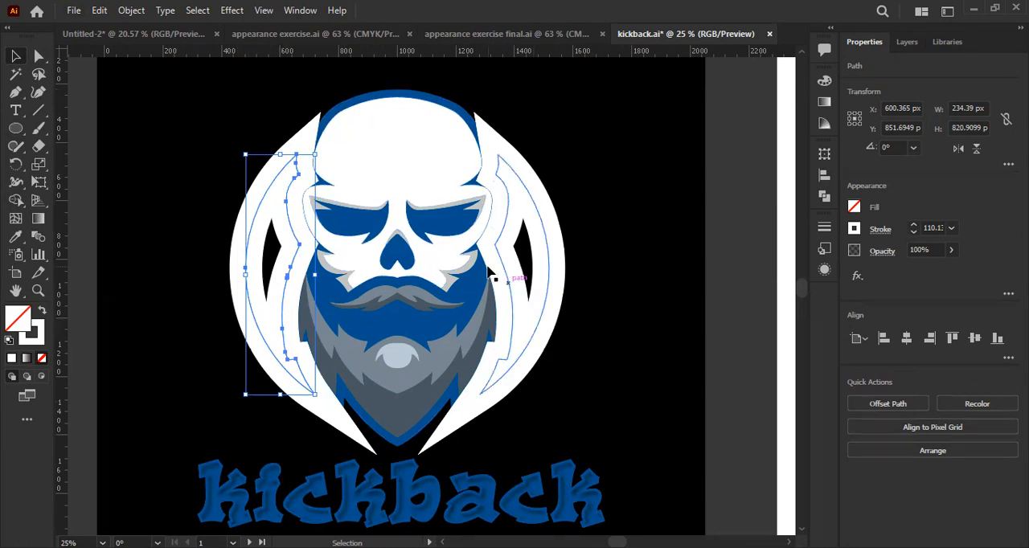
key("ctrl+z")
key("ctrl+z")
left_click(619, 228)
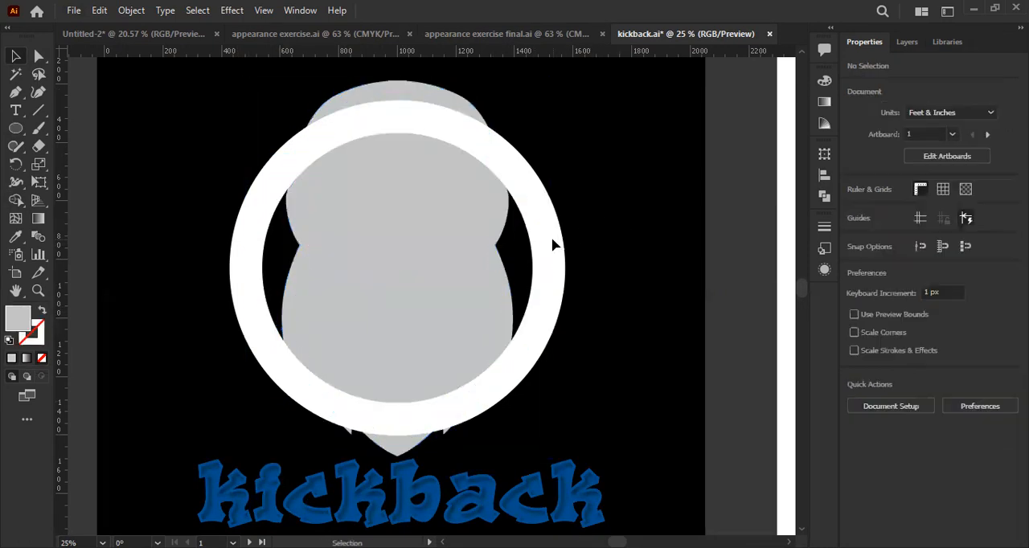
- Expand the white ring's stroke into a filled shape
left_click(544, 234)
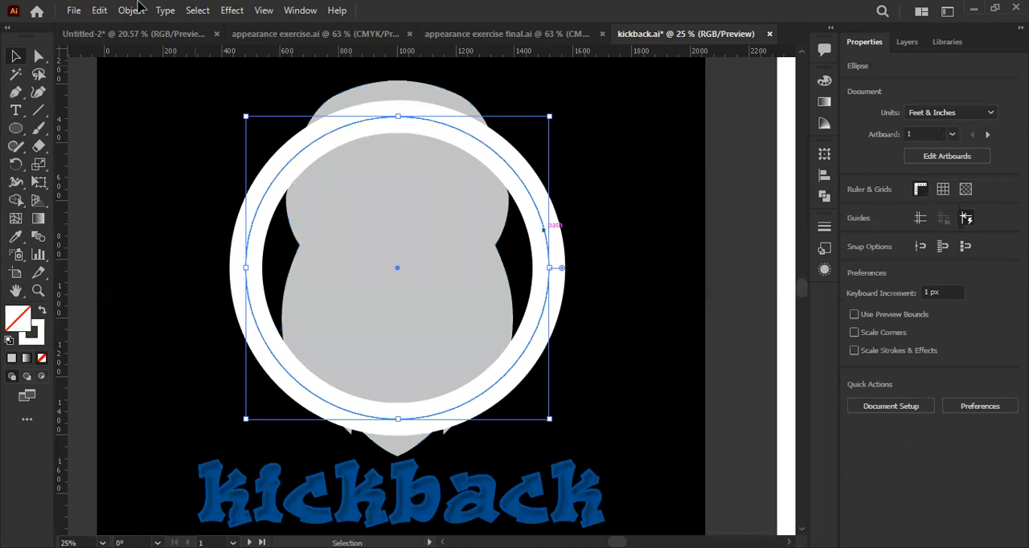
left_click(526, 364)
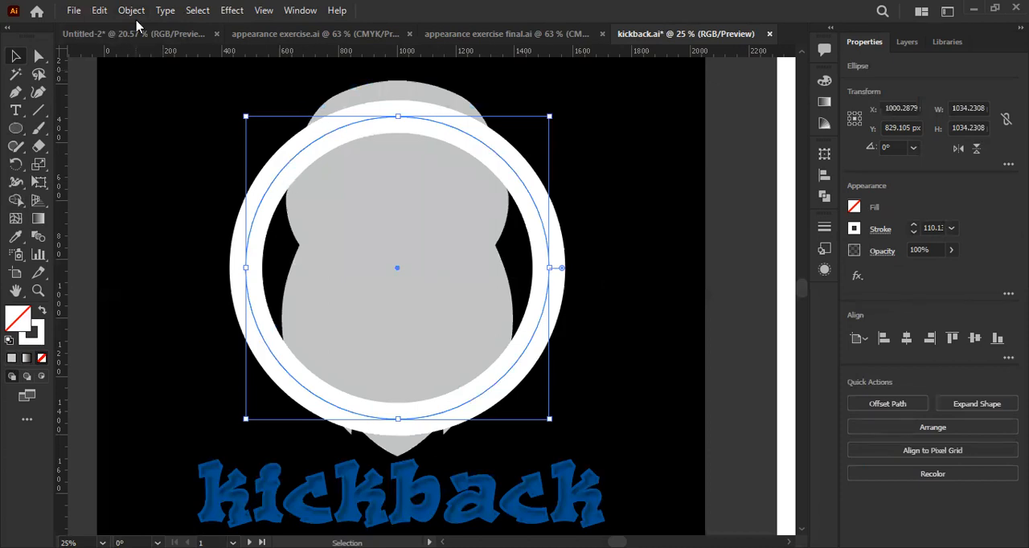
left_click(131, 10)
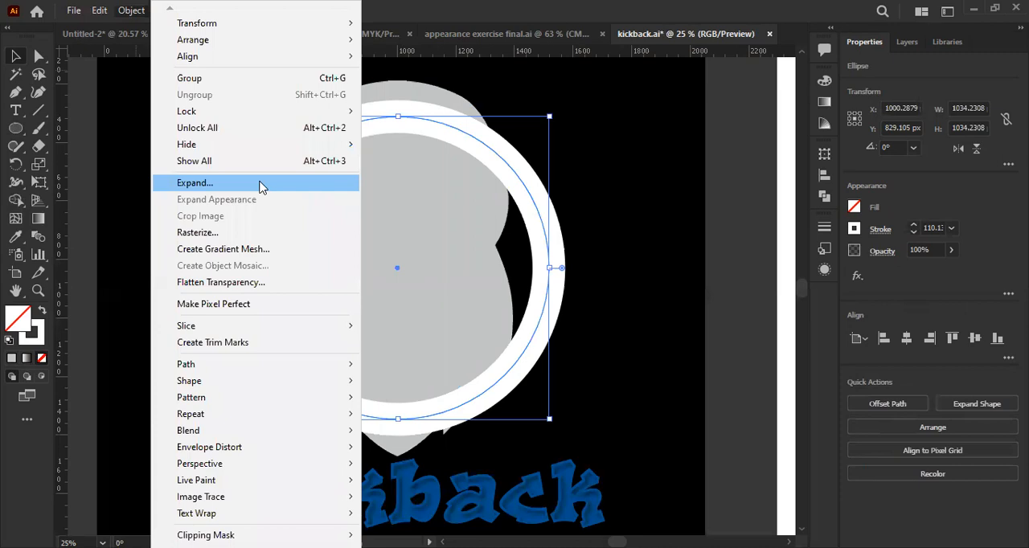
left_click(259, 187)
key("Return")
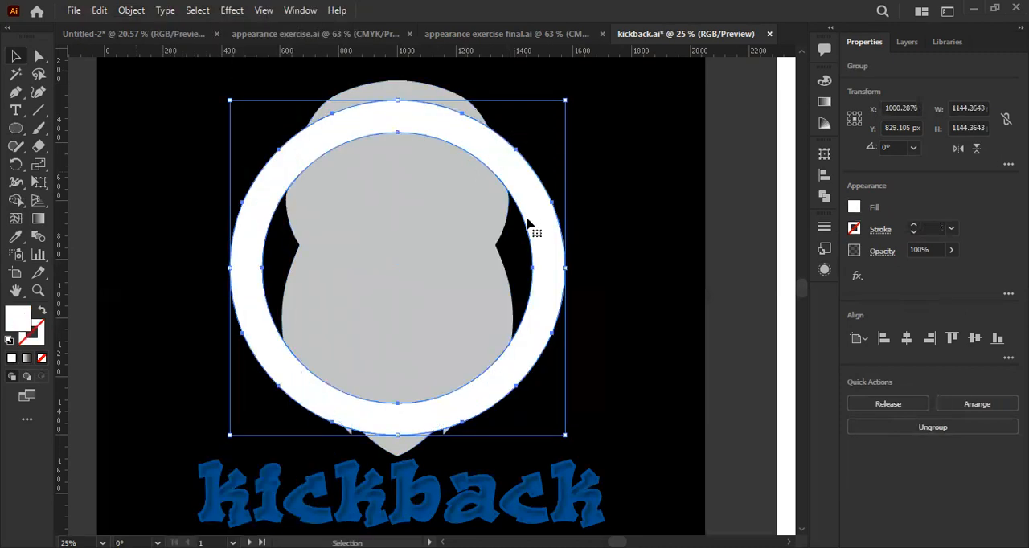
- Try to cut the skull silhouette out of the expanded ring with a single Shape Builder stroke
left_click(623, 266)
left_click(536, 264)
left_click(411, 89)
left_click(556, 138)
key("a")
left_click(515, 190)
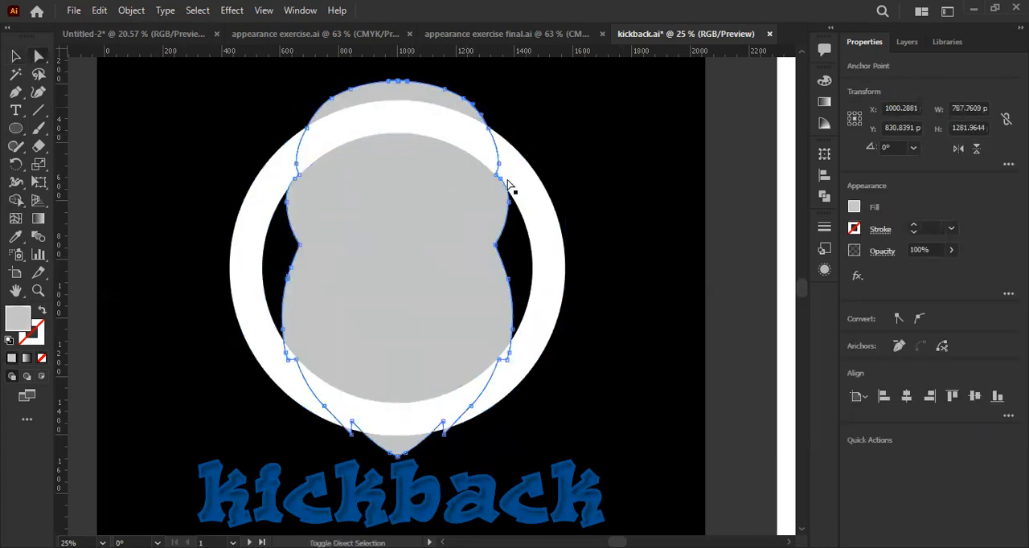
left_click(19, 201)
mouse_move(441, 95)
left_mouse_down()
mouse_move(407, 354)
mouse_move(405, 471)
left_mouse_up()
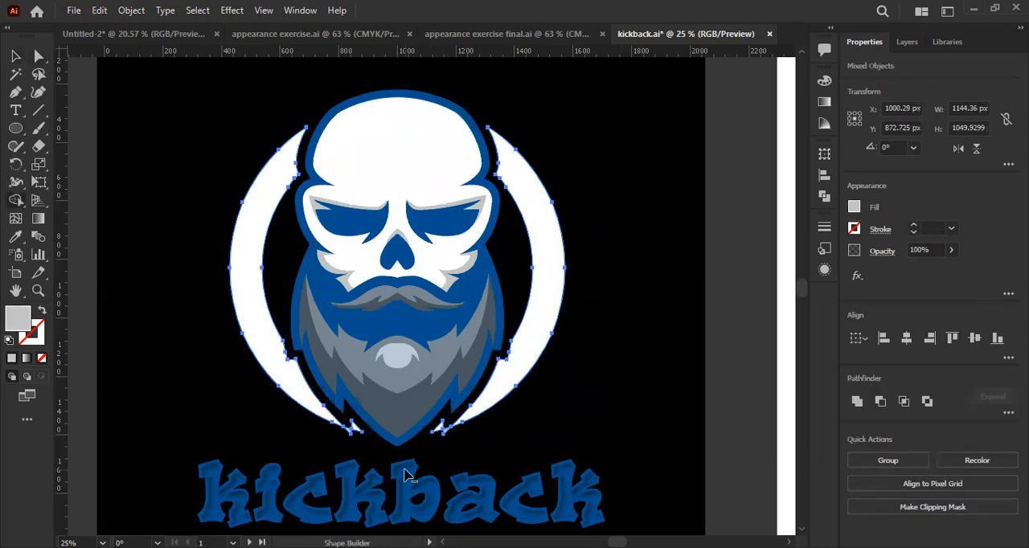
left_click(16, 55)
left_click(313, 158)
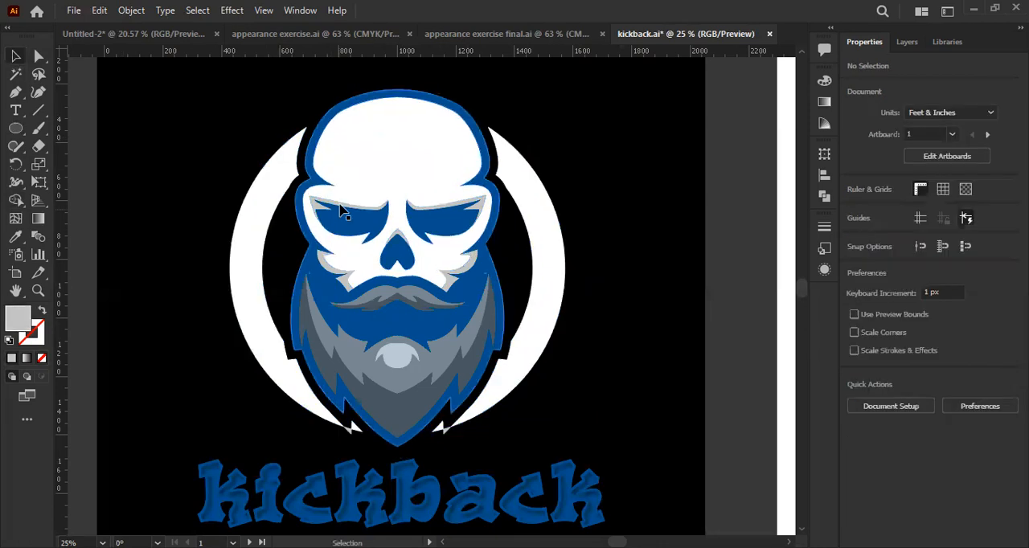
left_click(375, 424)
scroll(375, 424, "down", 2)
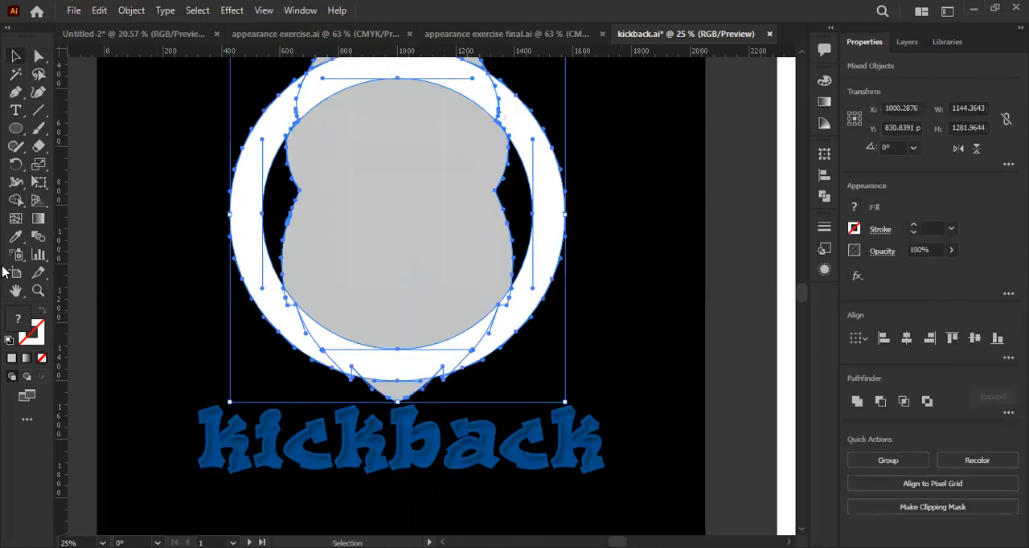
- Remove the skull silhouette from the expanded ring with the Shape Builder, including the slivers near the beard tip and the cap above the skull
left_click(19, 201)
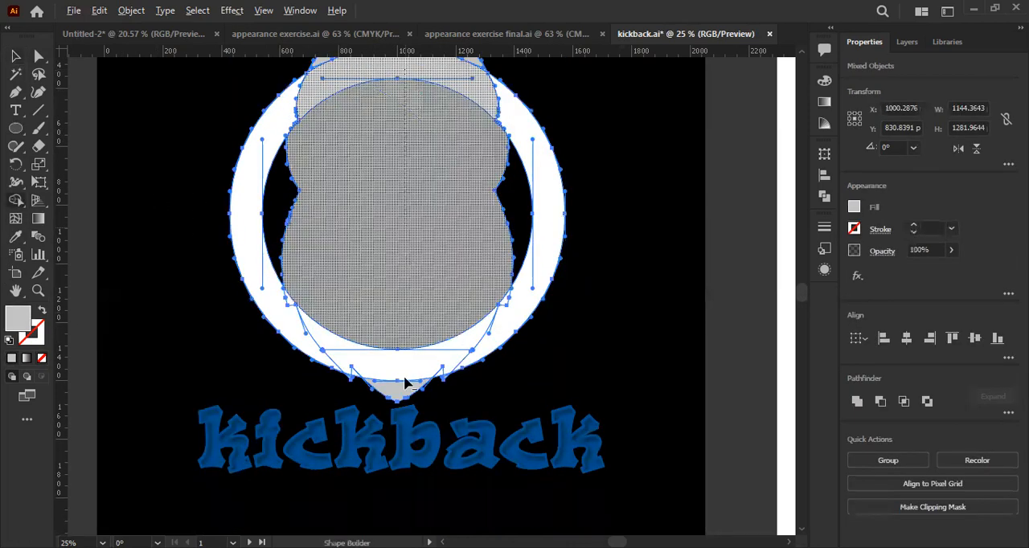
left_click(405, 385, "alt")
scroll(357, 379, "up", 2)
left_click(353, 375, "alt")
left_click(336, 380, "alt")
left_click_drag(509, 375, 546, 386)
scroll(515, 365, "down", 2)
scroll(515, 364, "down", 2)
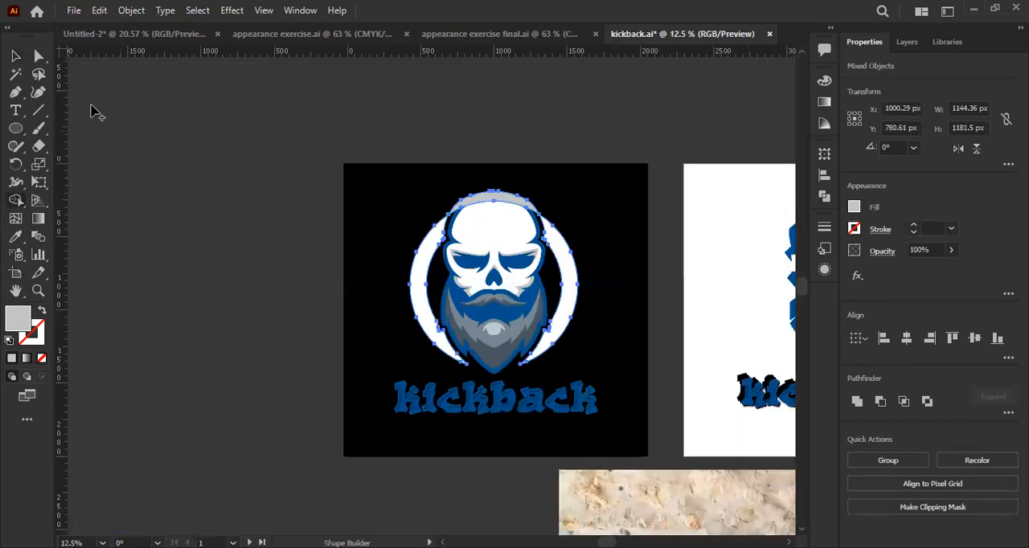
left_click_drag(494, 216, 500, 172)
left_click(16, 59)
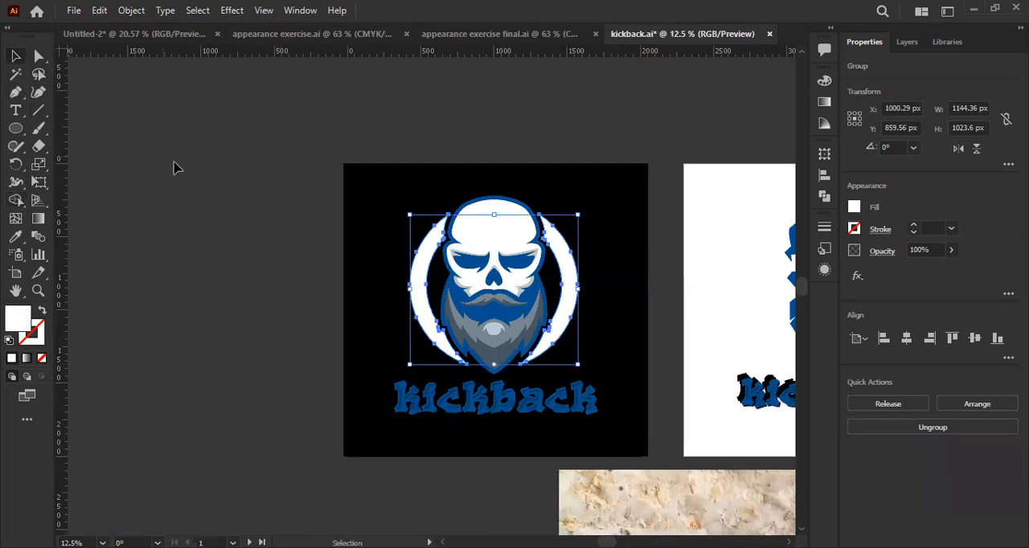
left_click(175, 166)
- Recolour the cut ring with the skull's blue using the Eyedropper
left_click_drag(414, 281, 347, 273)
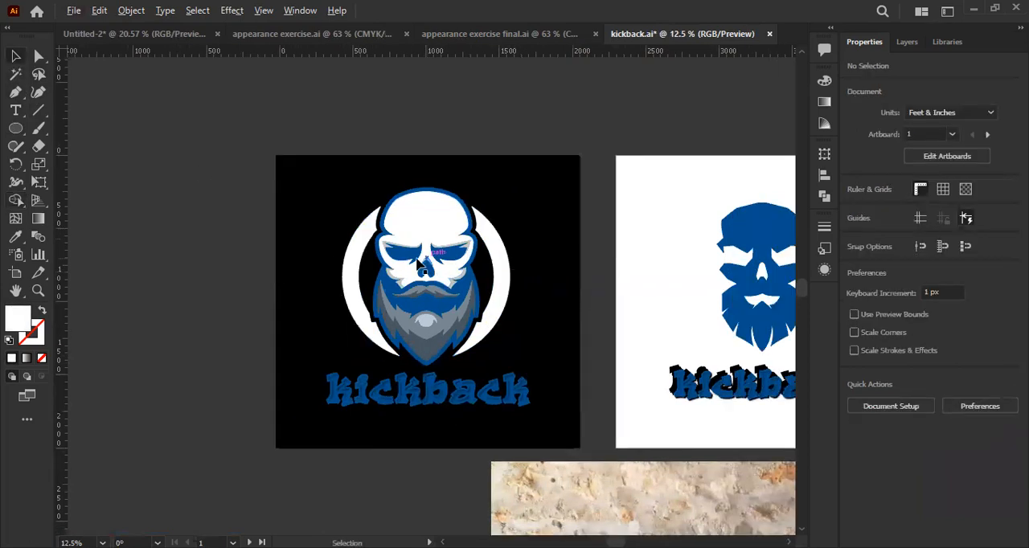
scroll(313, 271, "up", 2)
scroll(306, 241, "right", 2)
scroll(304, 223, "down", 1)
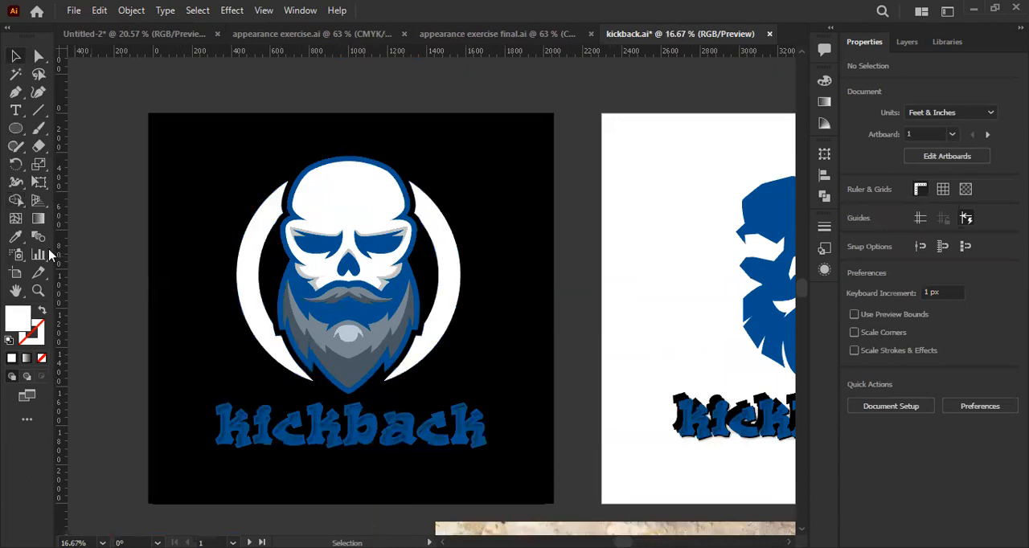
left_click(272, 238)
left_click(15, 238)
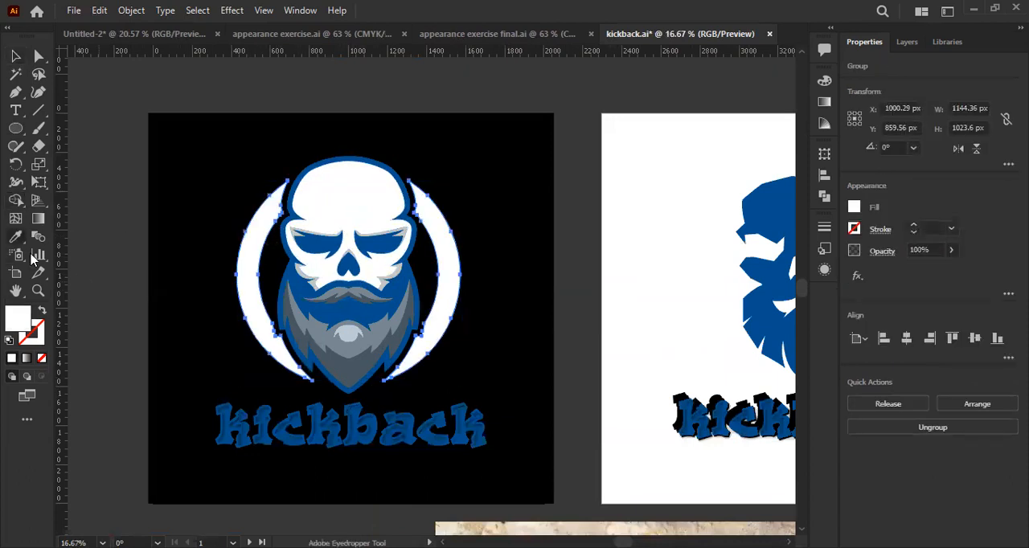
left_click(319, 308)
left_click(15, 56)
left_click(613, 329)
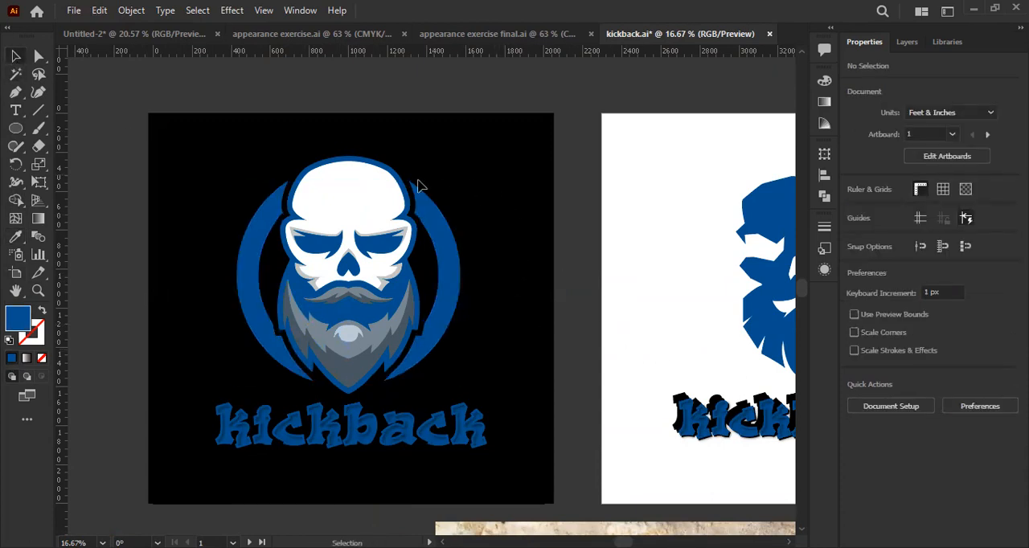
- Close the kickback.ai document and return to the Untitled-2 document
left_click(356, 214)
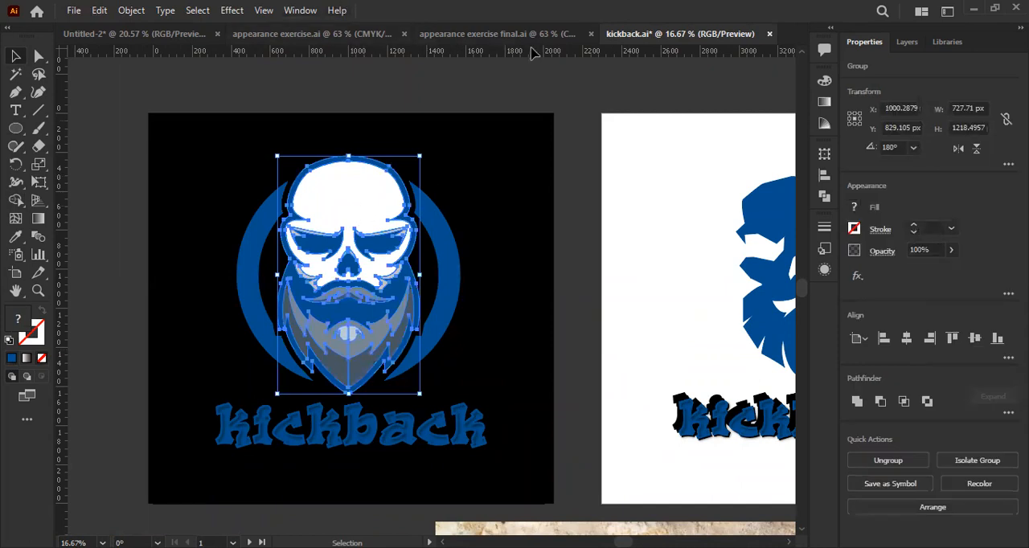
scroll(318, 73, "down", 1)
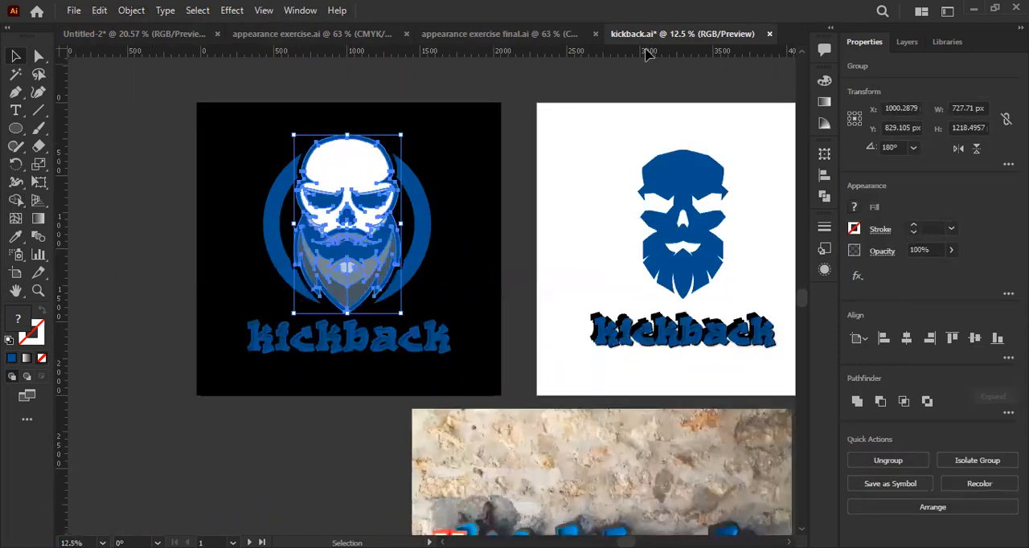
left_click(770, 33)
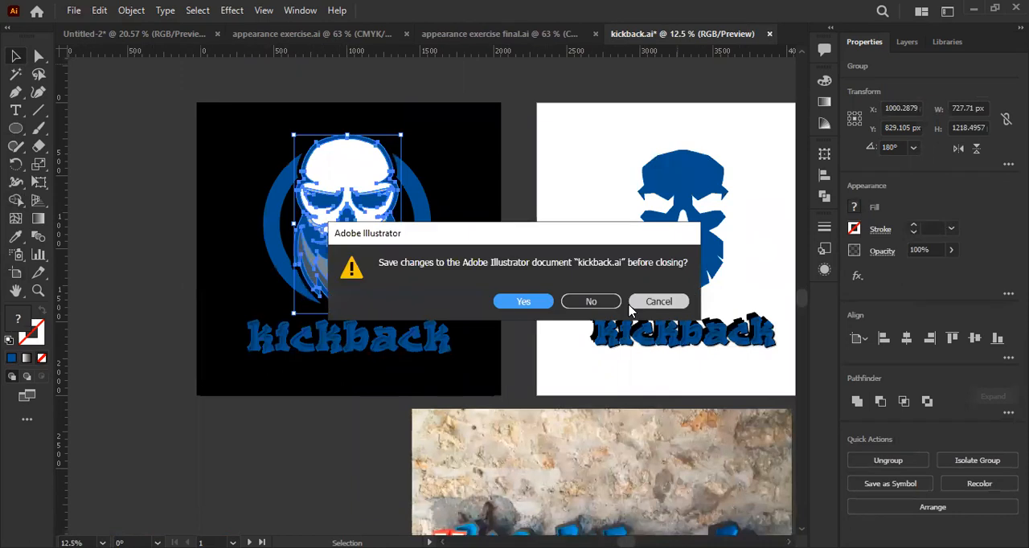
left_click(159, 36)
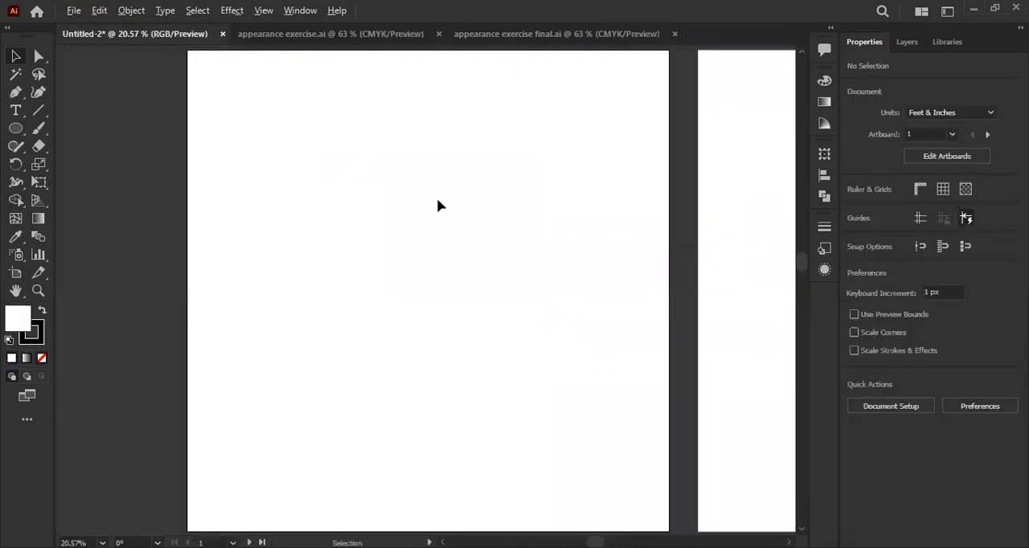
- Place a short line of black 12 pt Myriad Pro Regular text near the middle of the first artboard
scroll(437, 198, "down", 2)
left_click_drag(496, 251, 455, 255)
left_click(15, 143)
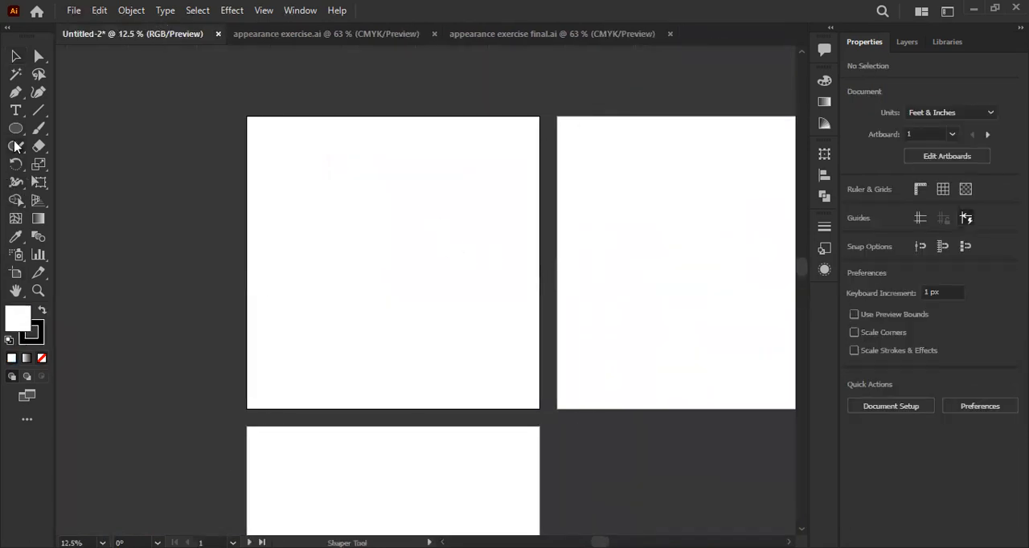
left_click(16, 128)
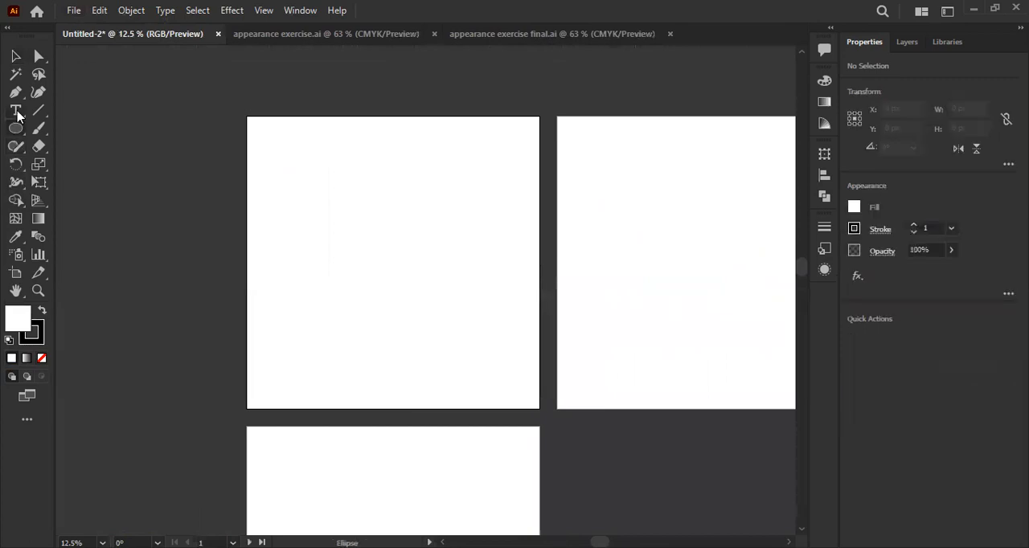
left_click_drag(18, 130, 50, 127)
left_click(12, 115)
scroll(368, 254, "up", 1)
left_click_drag(374, 254, 340, 256)
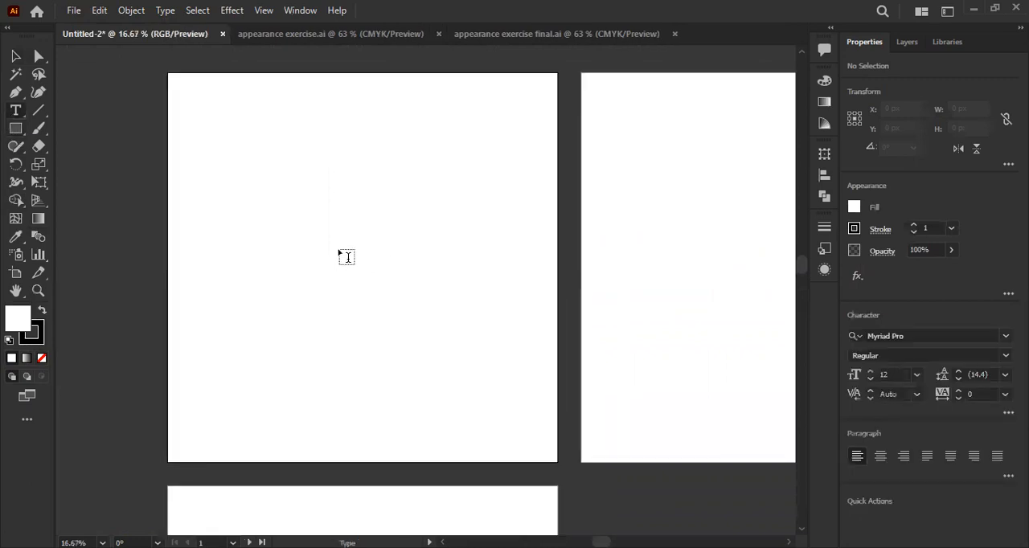
left_click(340, 252)
left_click(7, 52)
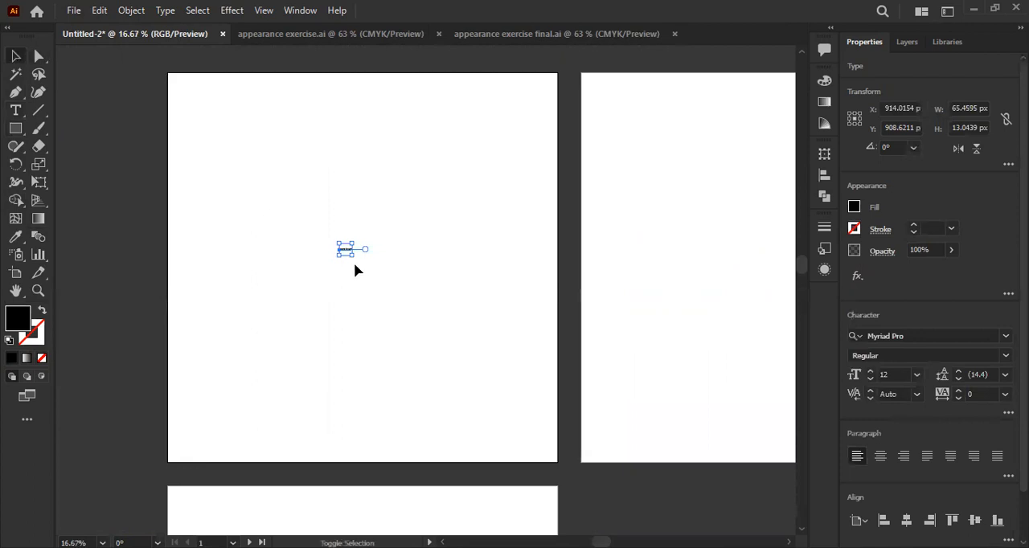
- Enlarge the Lorem ipsum text to about 179 pt, roughly 977 px wide, and move it towards the middle of the artboard
left_click_drag(352, 259, 531, 283)
left_click_drag(445, 275, 424, 264)
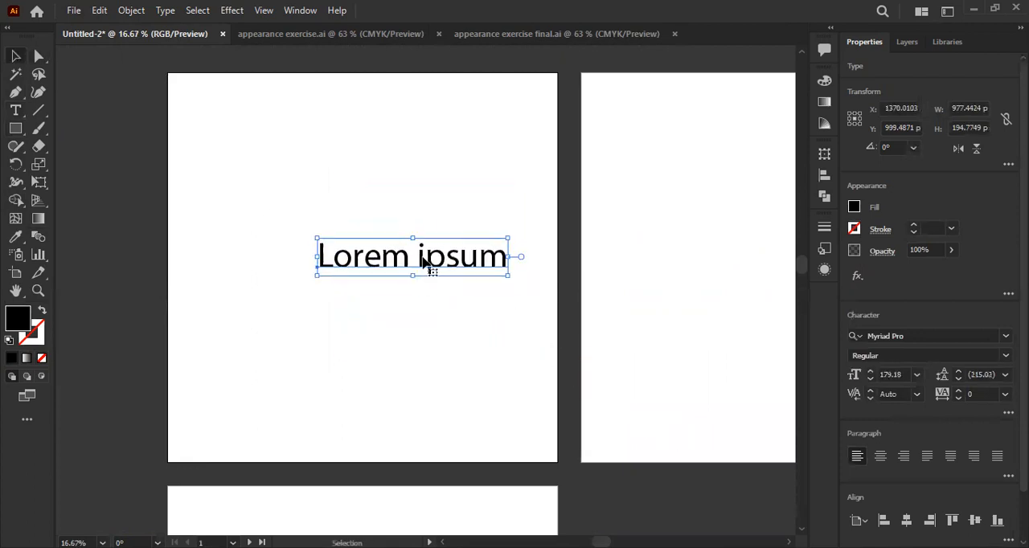
scroll(485, 263, "up", 1)
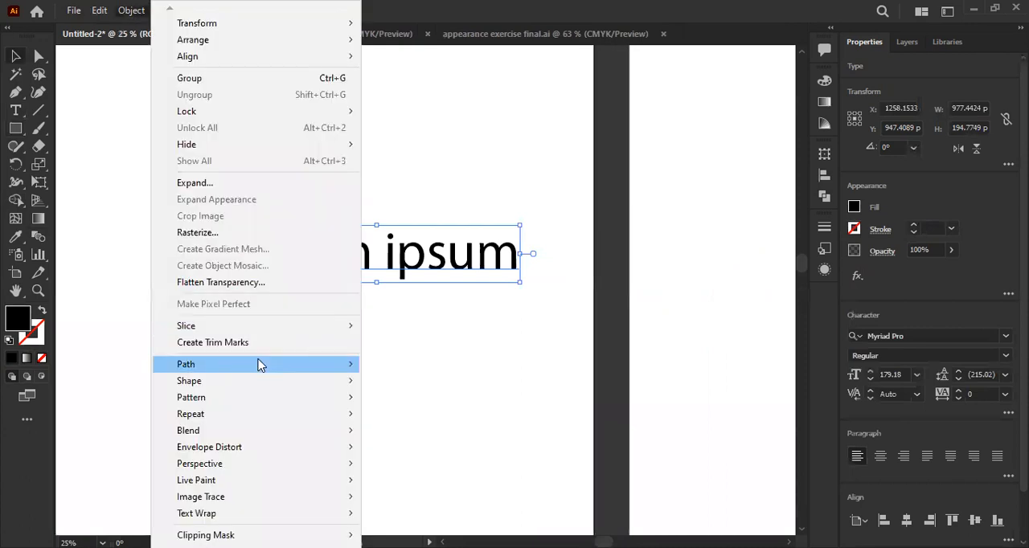
mouse_move(259, 365)
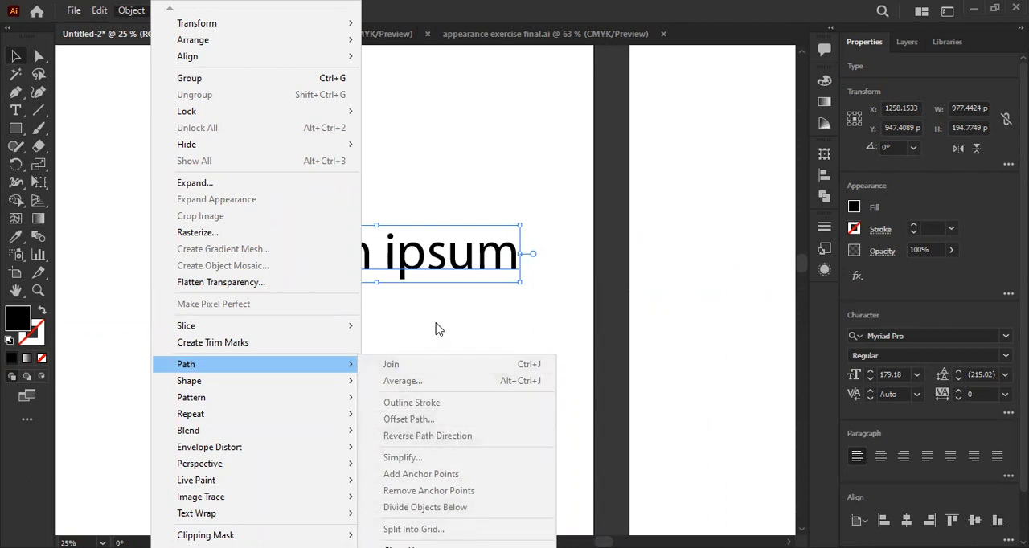
left_click(436, 297)
left_click(381, 262)
key("space")
key("ctrl+equal")
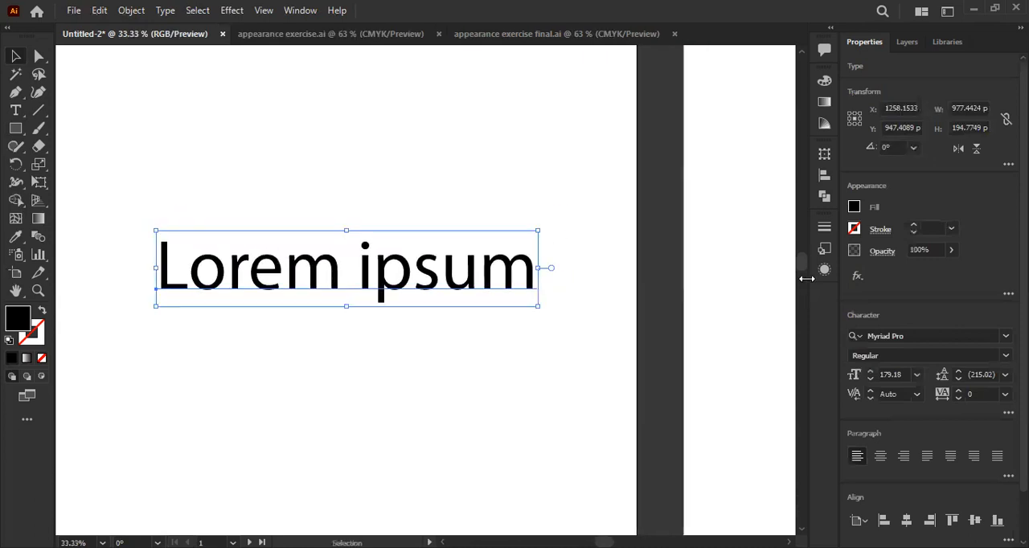
- Show the appearance attributes of the Lorem ipsum text and browse the effects that can be added
left_click(826, 273)
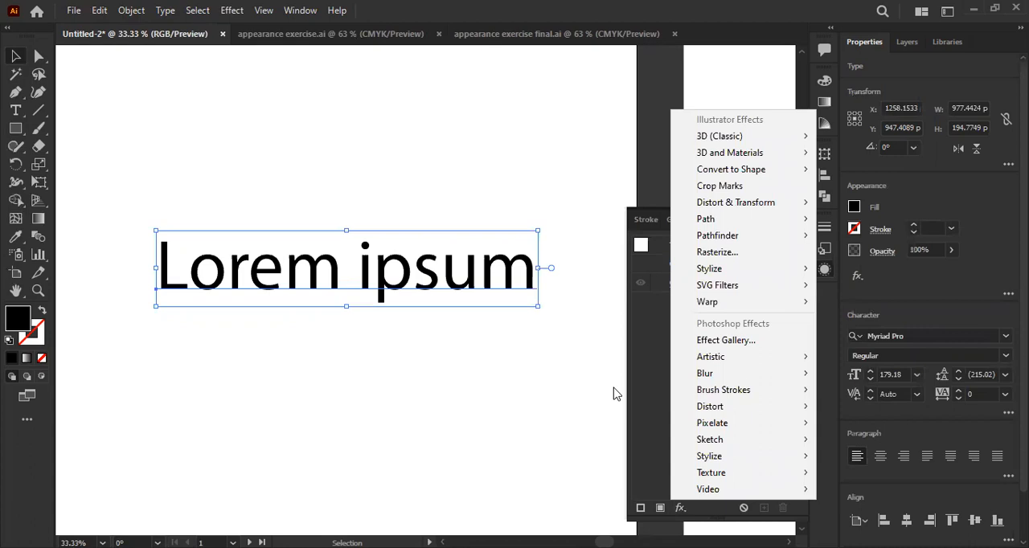
left_click(231, 10)
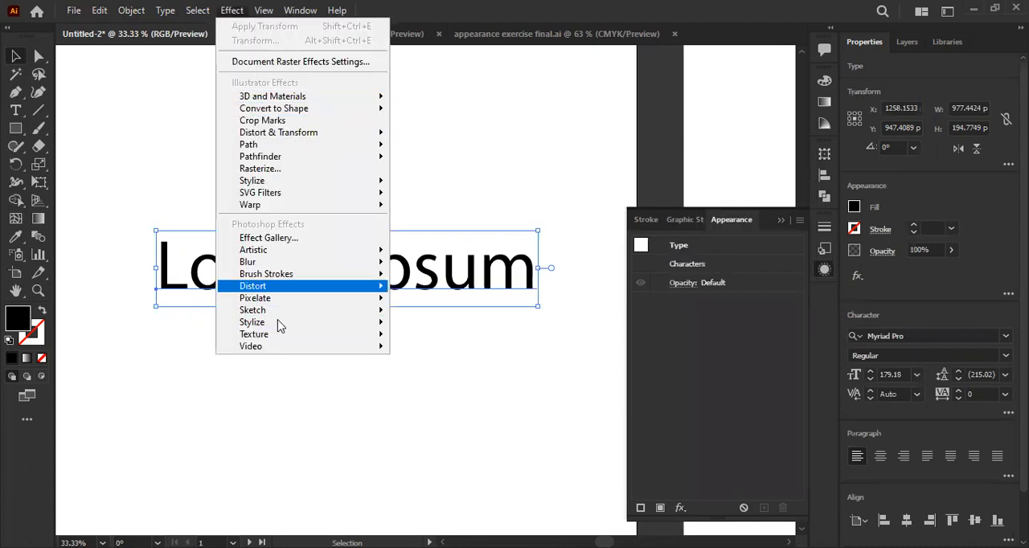
left_click(593, 370)
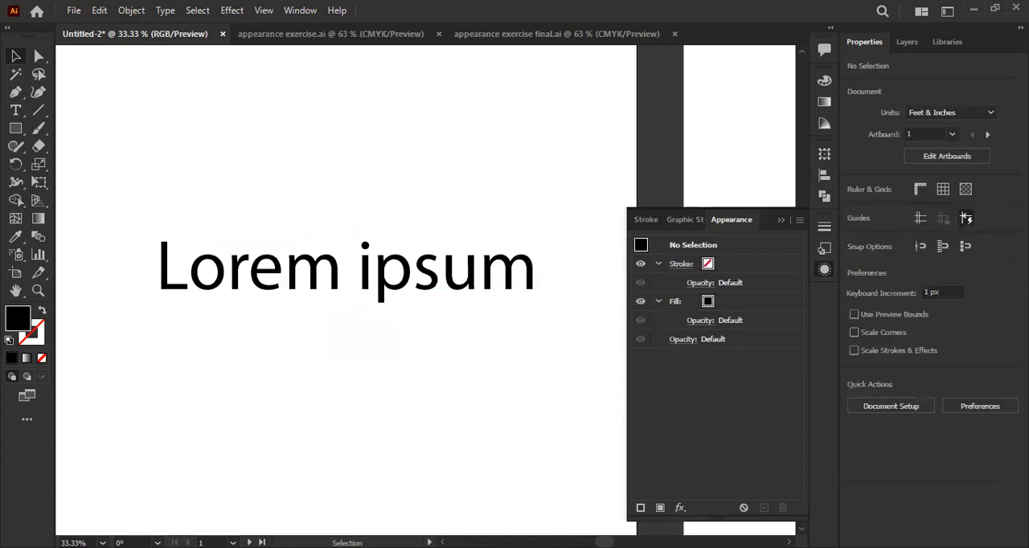
left_click(680, 508)
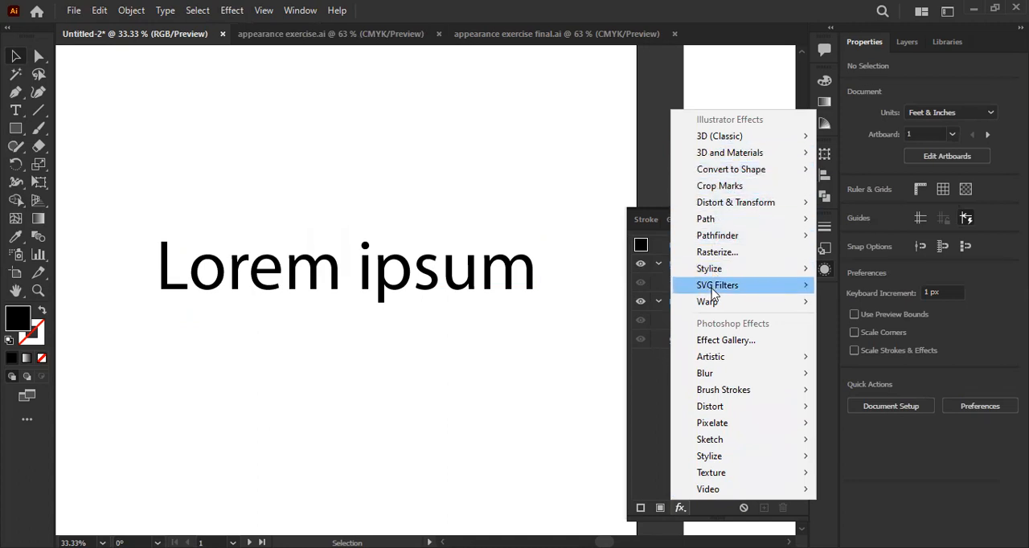
mouse_move(713, 289)
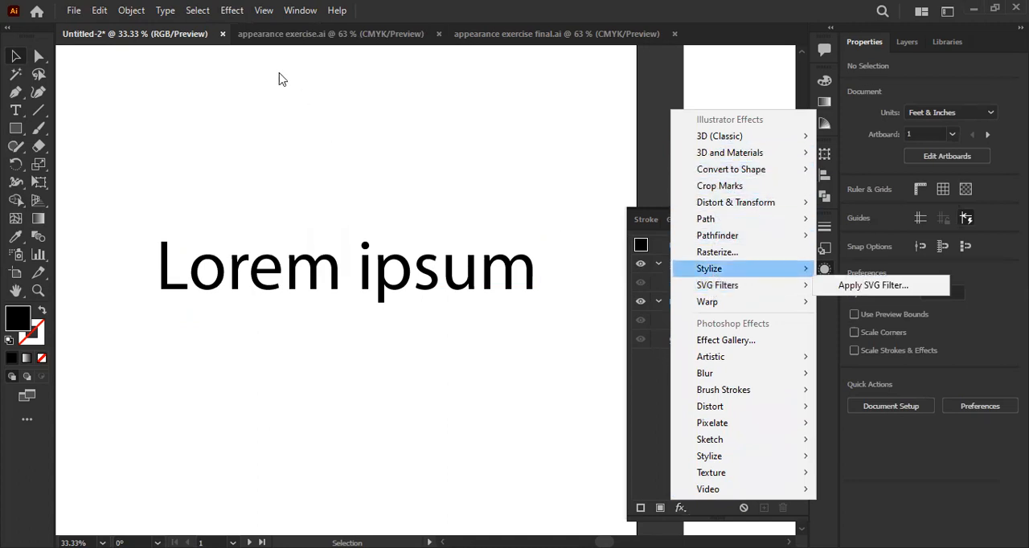
left_click(347, 263)
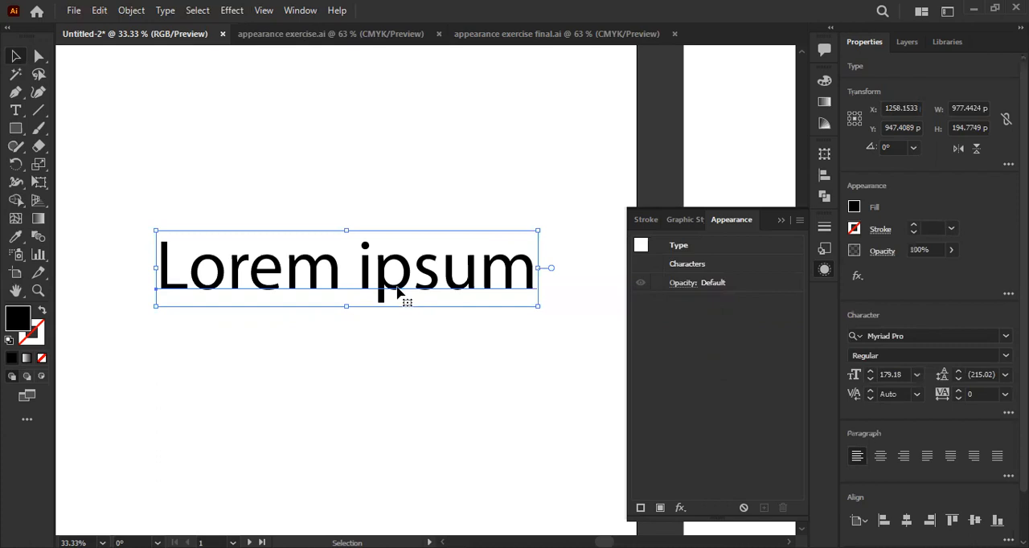
- Add a new stroke to the text's appearance with a weight of 11 pt and a red colour
left_click(641, 508)
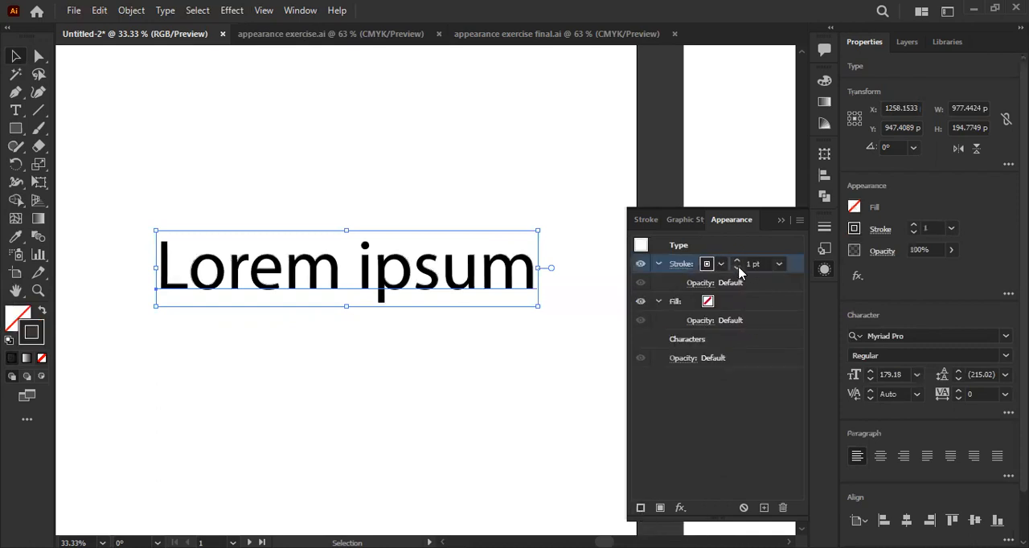
left_click(737, 261)
left_click(737, 261)
left_click(737, 261)
left_click(737, 261)
left_click(737, 261)
left_click(738, 261)
left_click(737, 262)
left_click(737, 261)
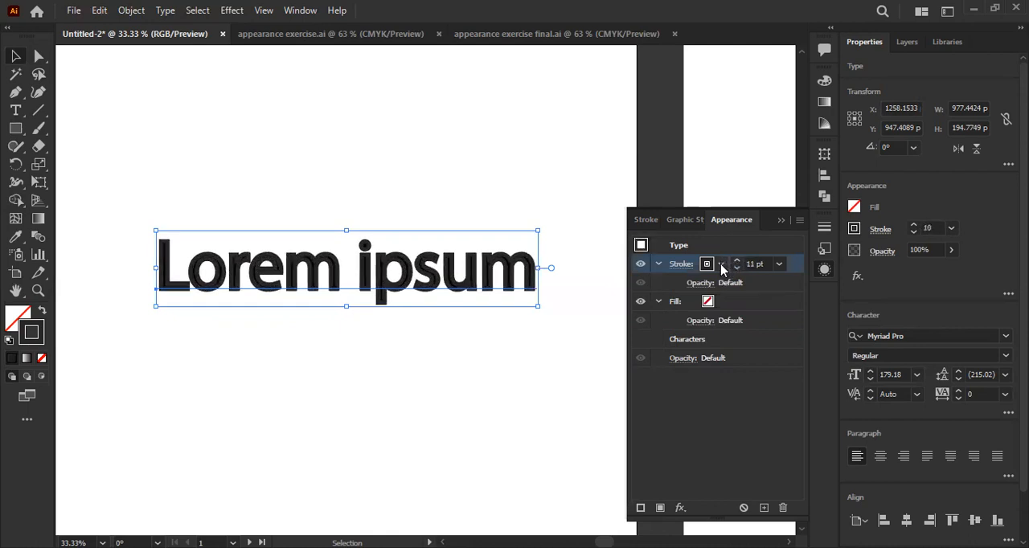
left_click(722, 268)
left_click(609, 290)
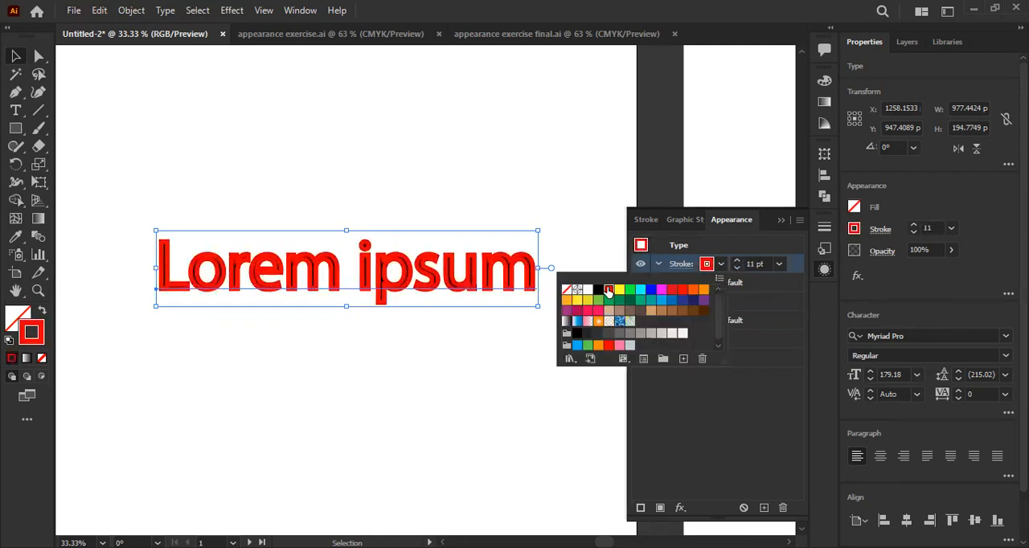
left_click(795, 410)
- Look over the stroke options and reduce the text's red stroke weight to 5 pt
left_click(681, 266)
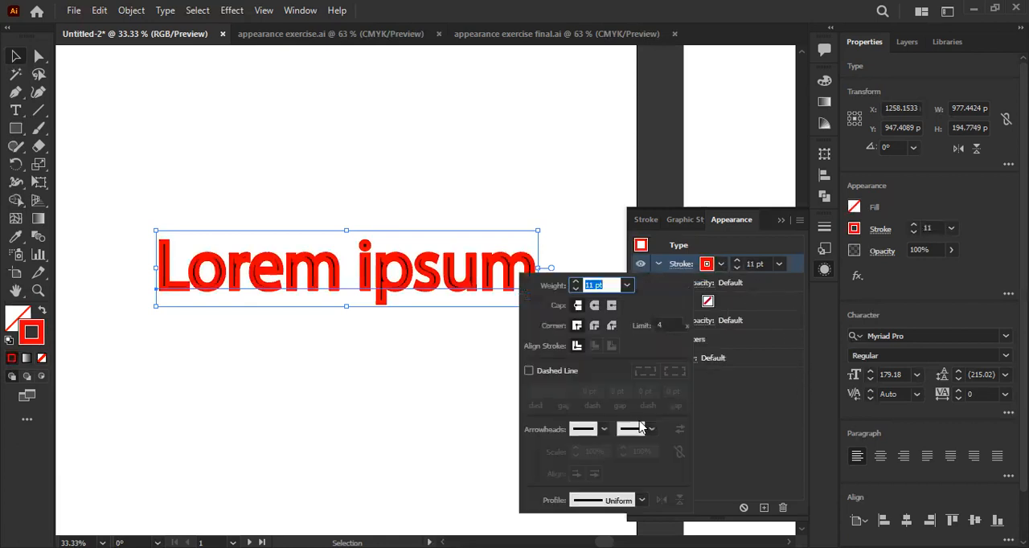
left_click(746, 434)
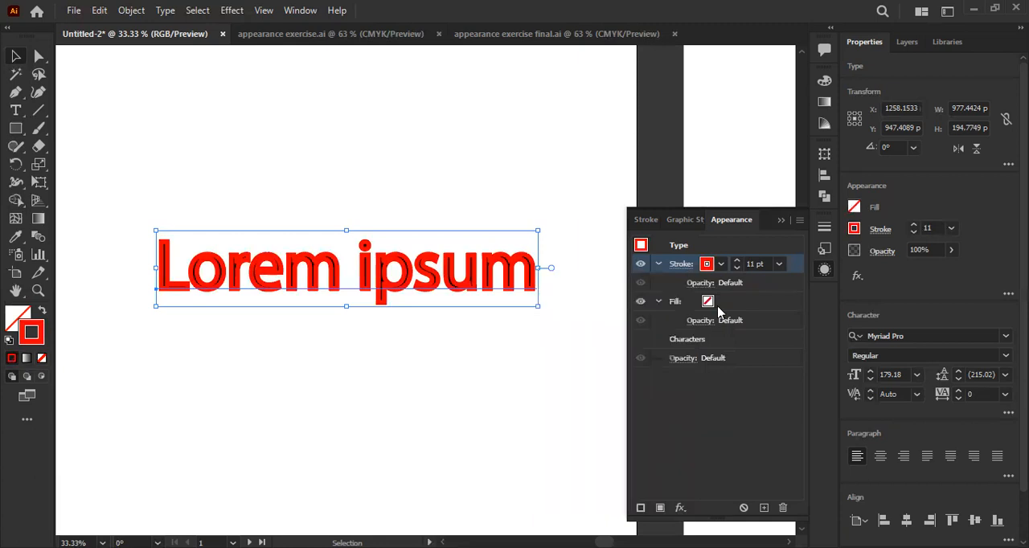
left_click(737, 268)
left_click(737, 267)
left_click(736, 268)
left_click(737, 267)
left_click(736, 268)
left_click(736, 268)
left_click(743, 420)
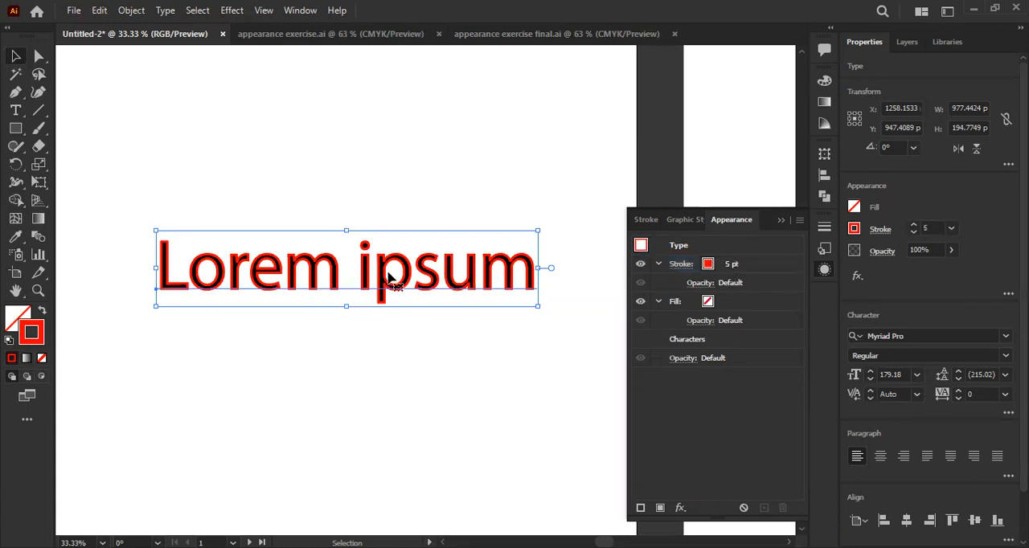
- Change the text's font to Montserrat in the Black style
left_click(915, 335)
key("BackSpace")
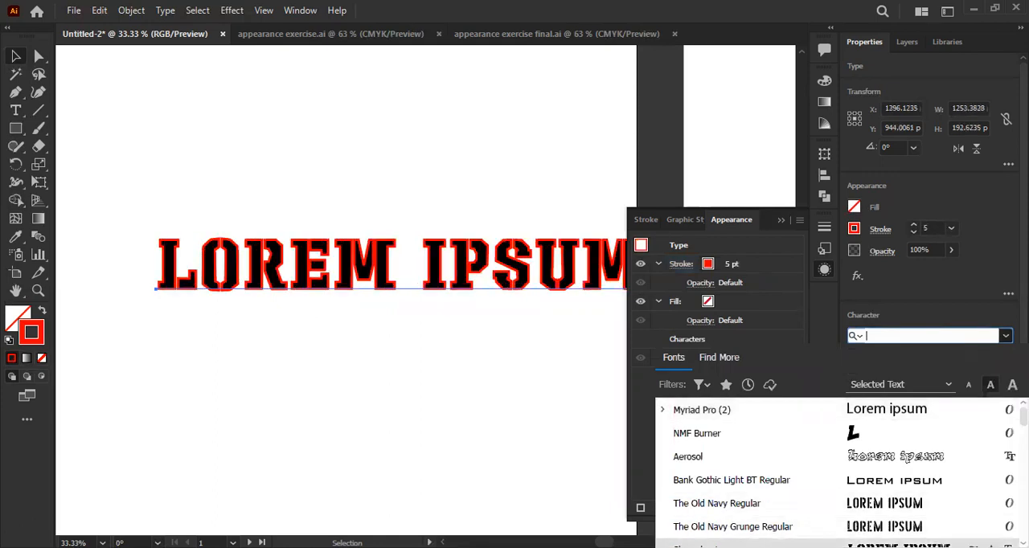
type("mo")
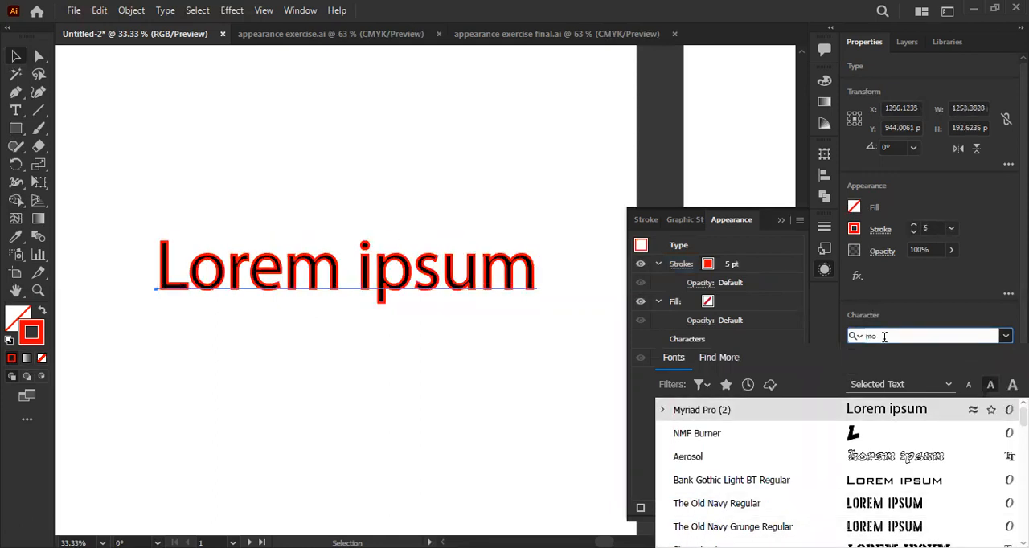
type("ntse")
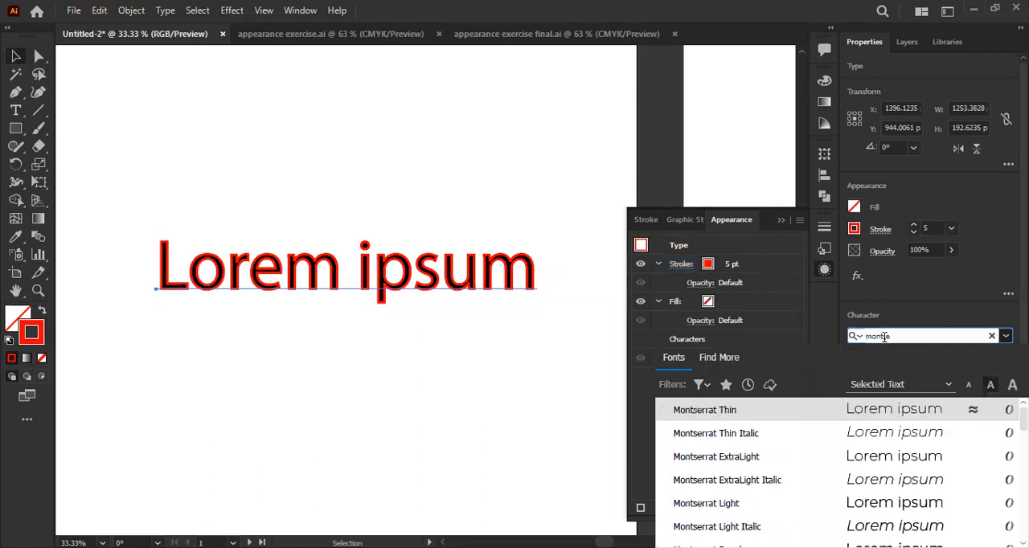
key("Down")
key("Down")
key("Down")
key("Return")
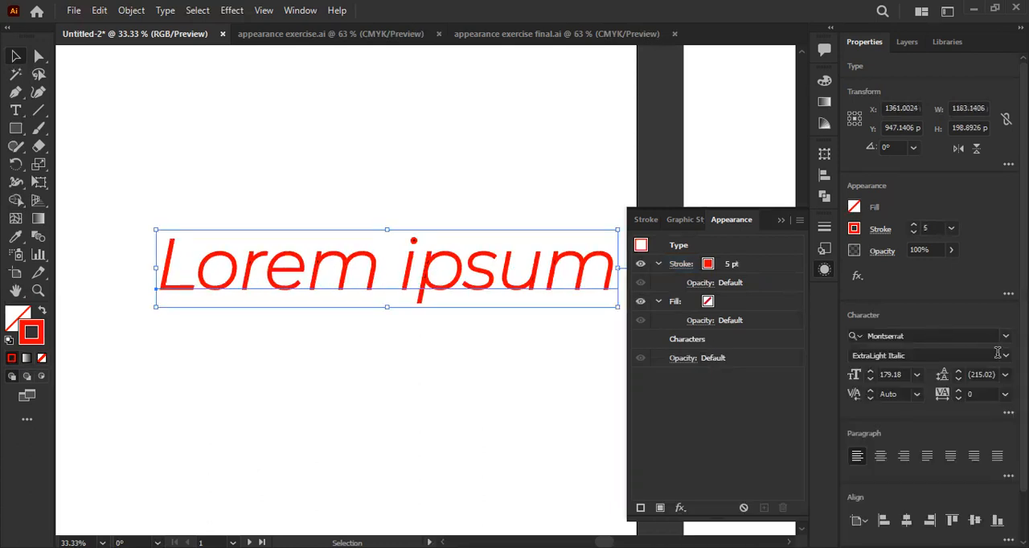
left_click(1004, 356)
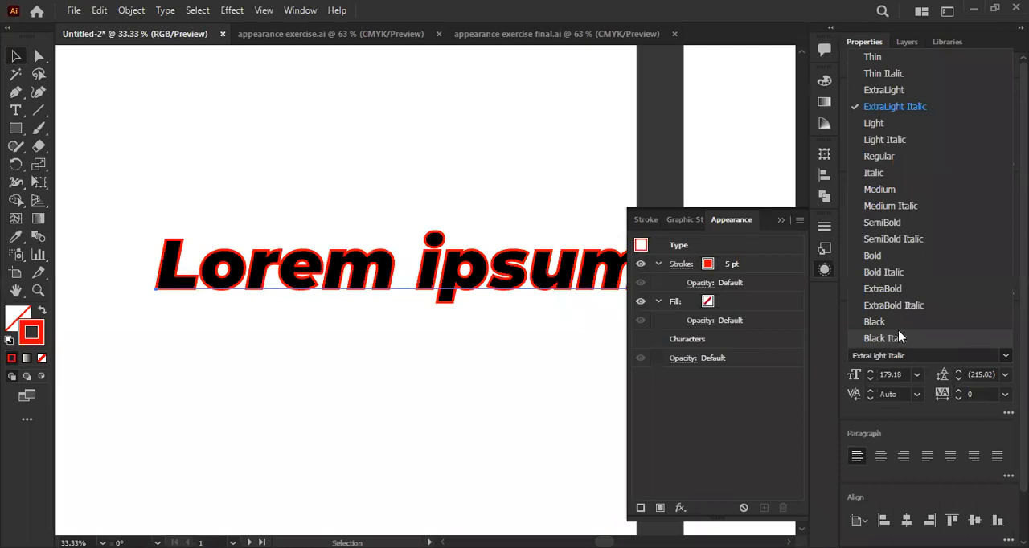
left_click(874, 321)
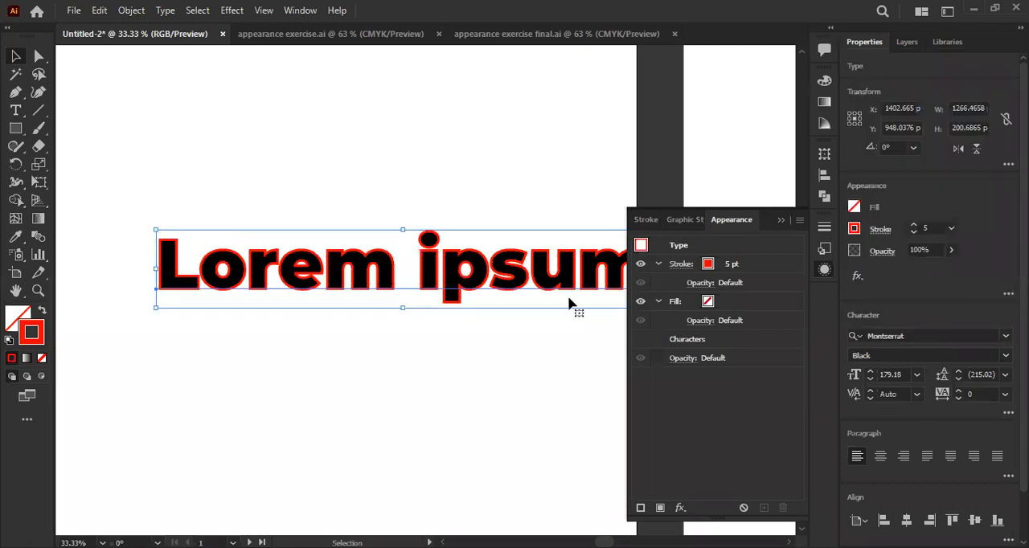
- Increase the red stroke's weight to 7 pt and deselect the text to inspect the outline
left_click(720, 270)
left_click(737, 261)
left_click(736, 260)
left_click(546, 191)
scroll(542, 223, "down", 1)
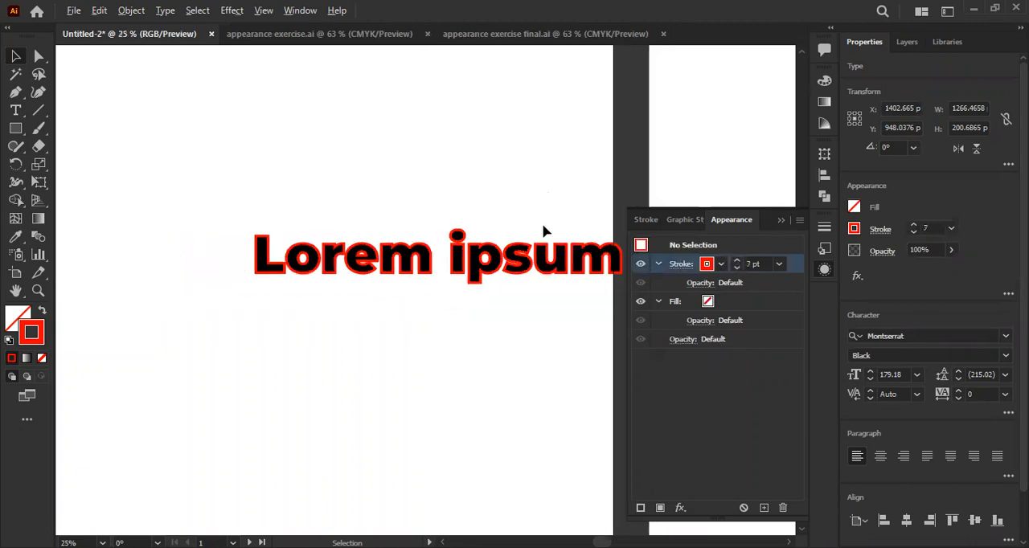
scroll(542, 224, "up", 2)
- Try the Outline Stroke effect on the text's red stroke, check it in outline view, and undo the effect
left_click(361, 333)
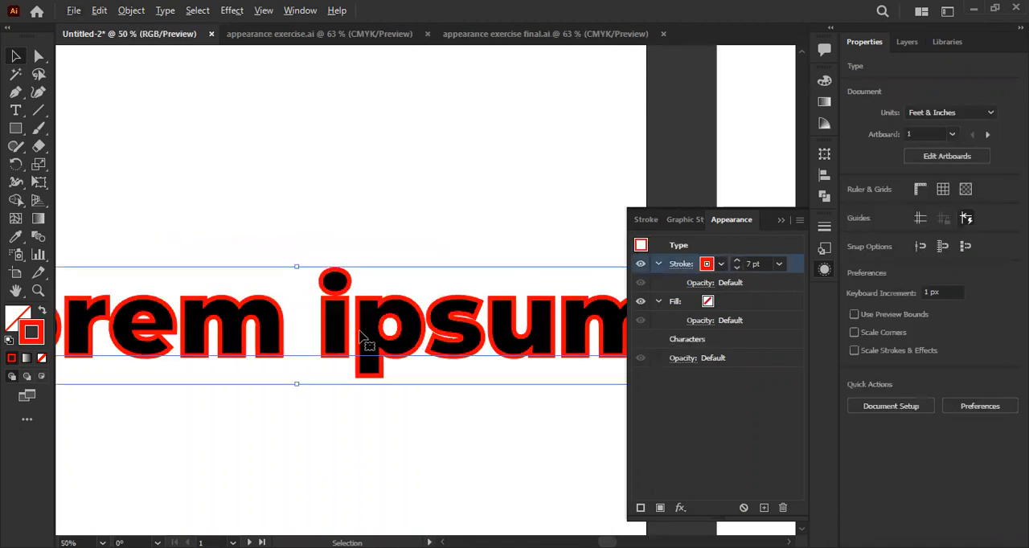
left_click(681, 508)
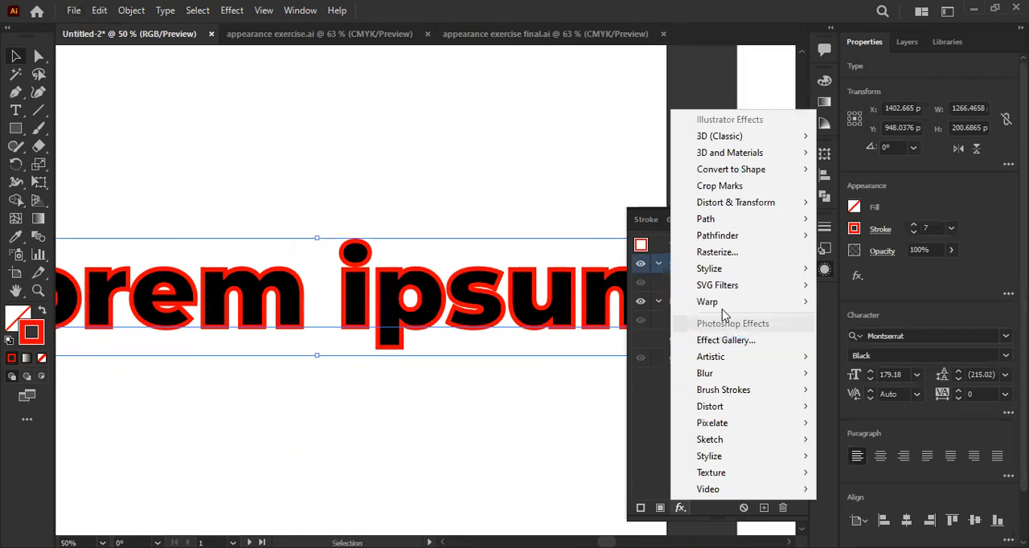
mouse_move(772, 220)
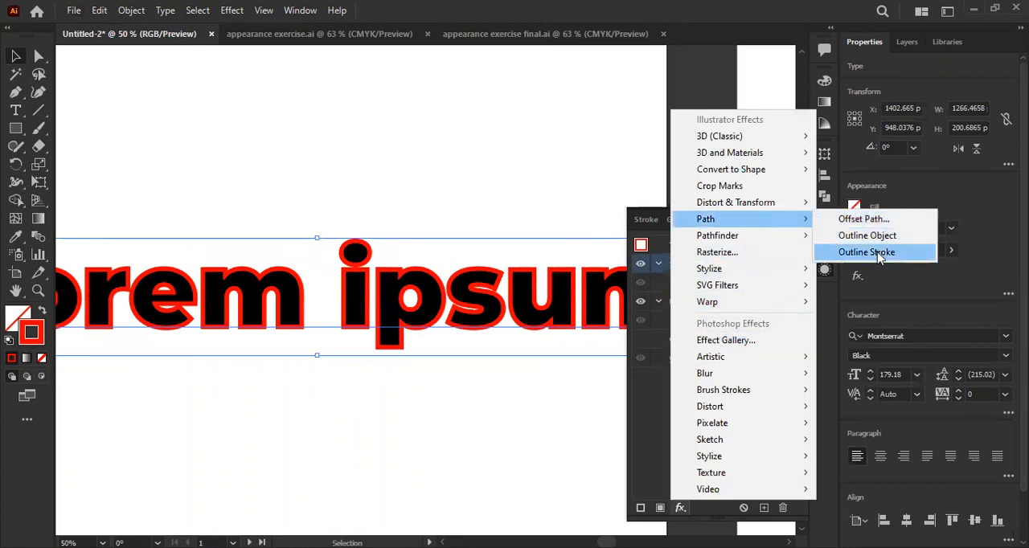
left_click(876, 252)
scroll(475, 321, "down", 1)
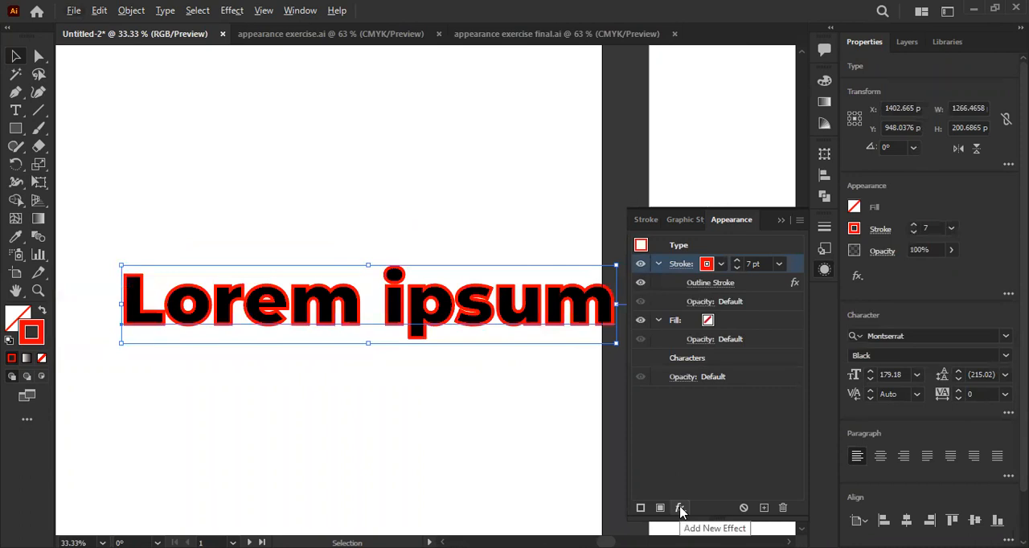
left_click(717, 286)
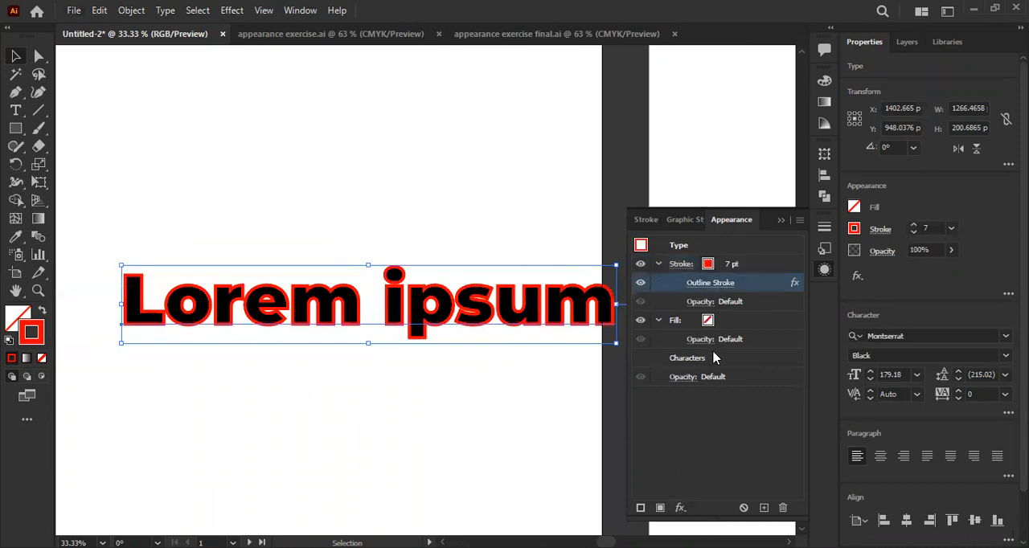
key("ctrl+y")
key("ctrl+y")
key("ctrl+z")
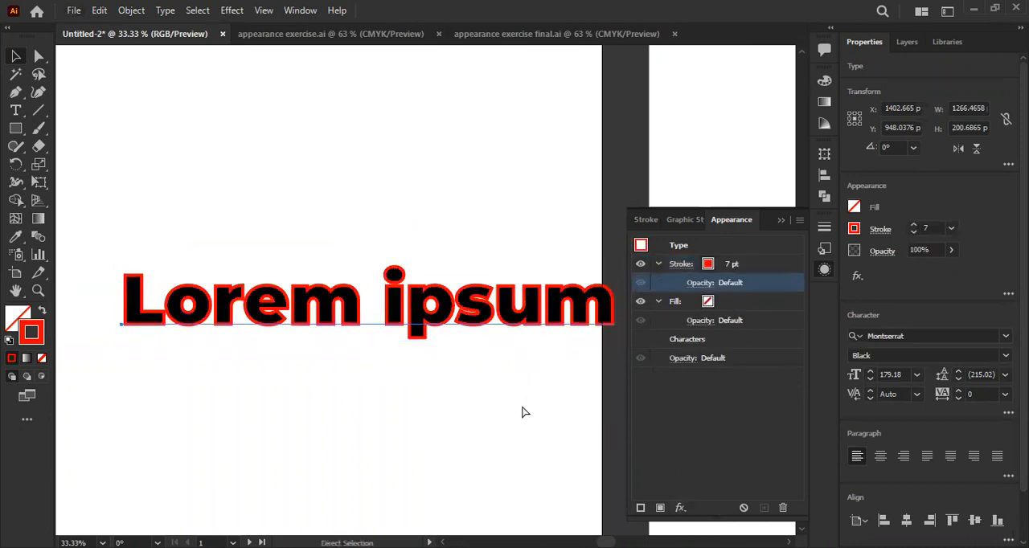
- Apply an Offset Path effect to the text's red stroke, previewing offsets up to 90 px and accepting 15 px with miter joins
left_click(678, 509)
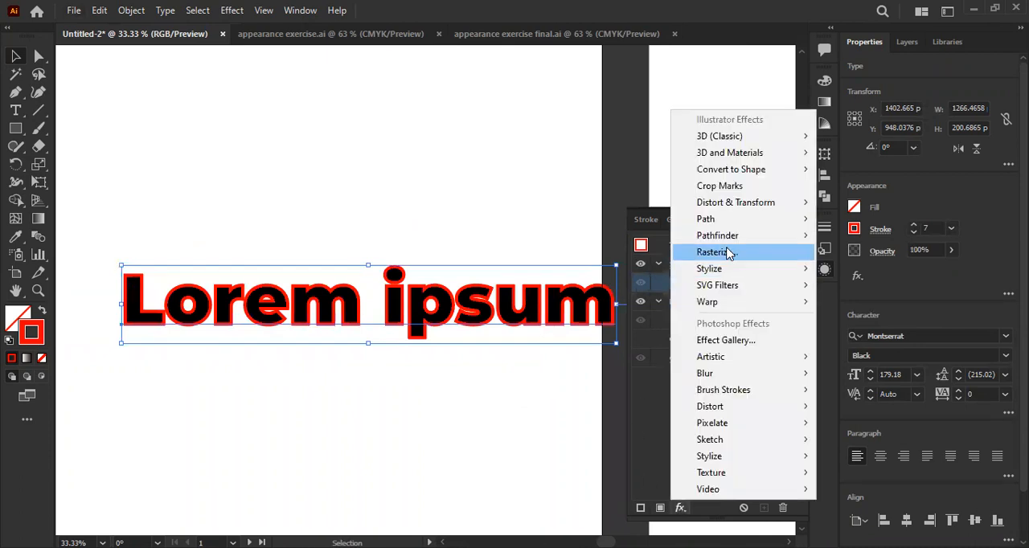
mouse_move(736, 223)
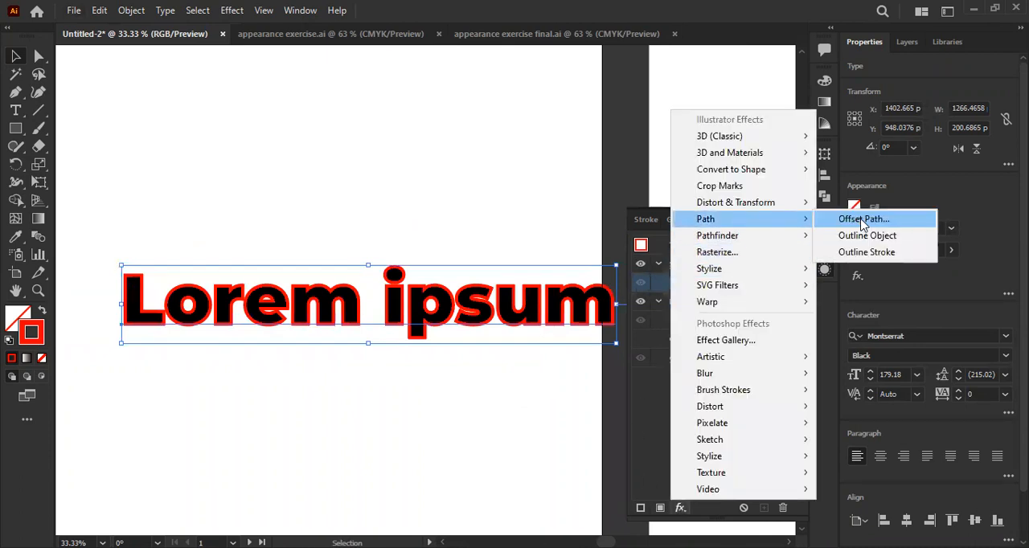
left_click(875, 223)
type("60")
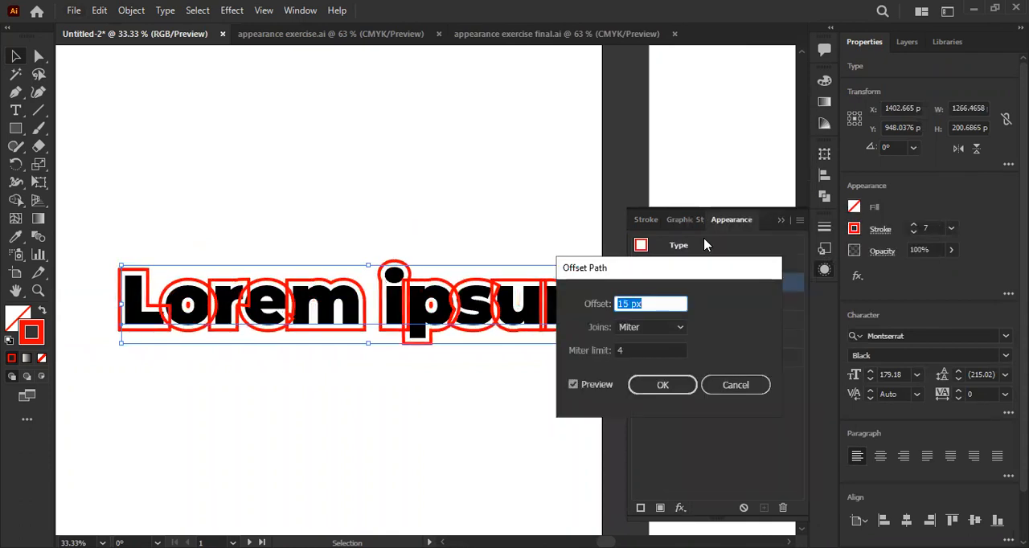
key("shift+Up")
key("shift+Up")
key("shift+Up")
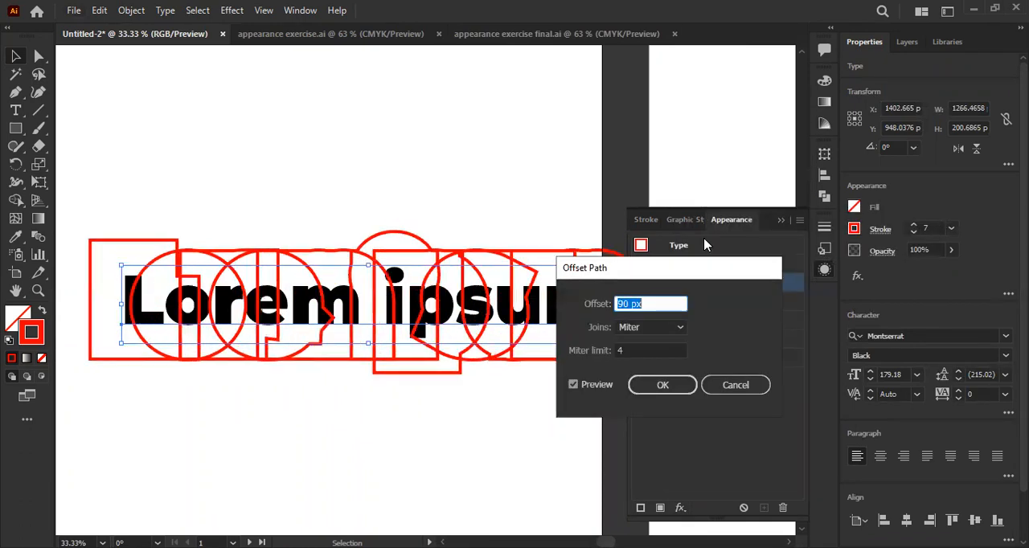
key("shift+Down")
key("shift+Down")
key("shift+Down")
key("shift+Down")
key("shift+Down")
key("shift+Down")
key("shift+Down")
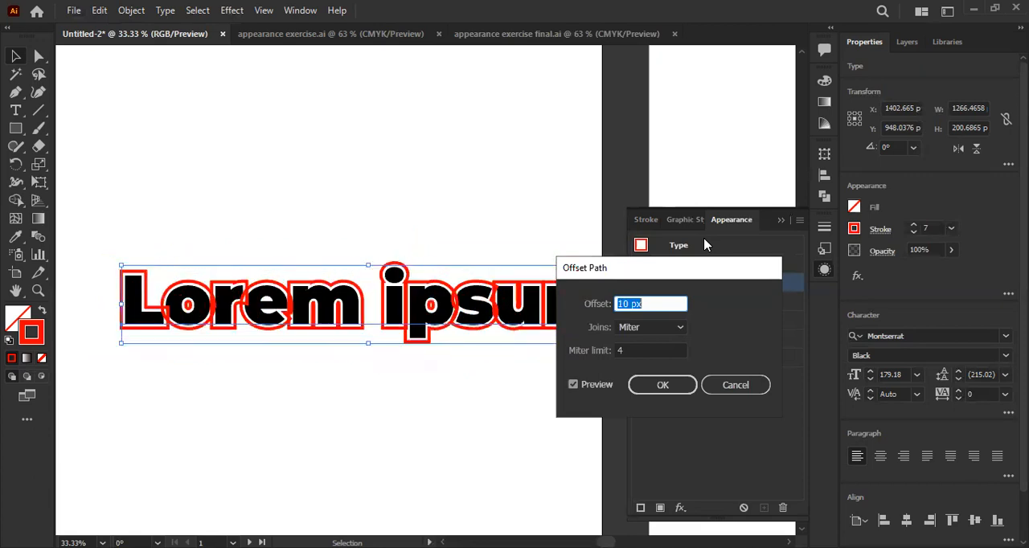
key("Down")
key("Down")
key("Down")
key("Down")
key("Down")
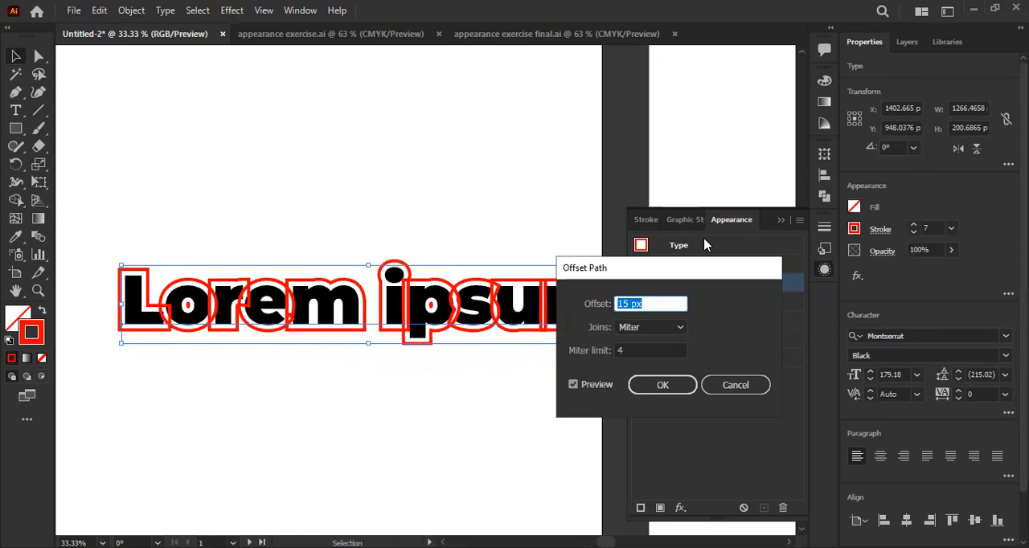
key("Return")
- Inspect the offset outline around the letters up close, and undo the Offset Path effect
scroll(147, 321, "up", 1)
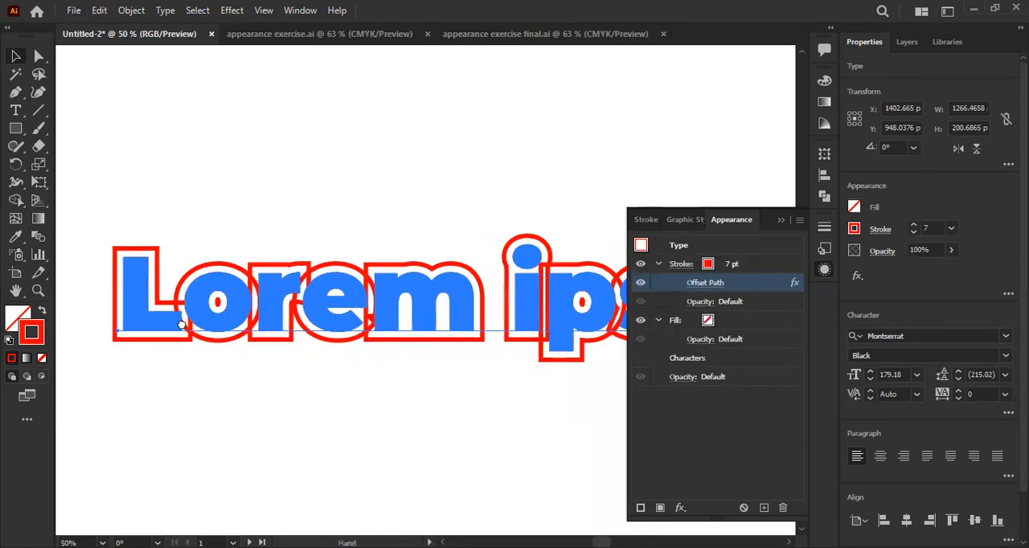
left_click_drag(181, 324, 220, 323)
scroll(175, 295, "up", 2)
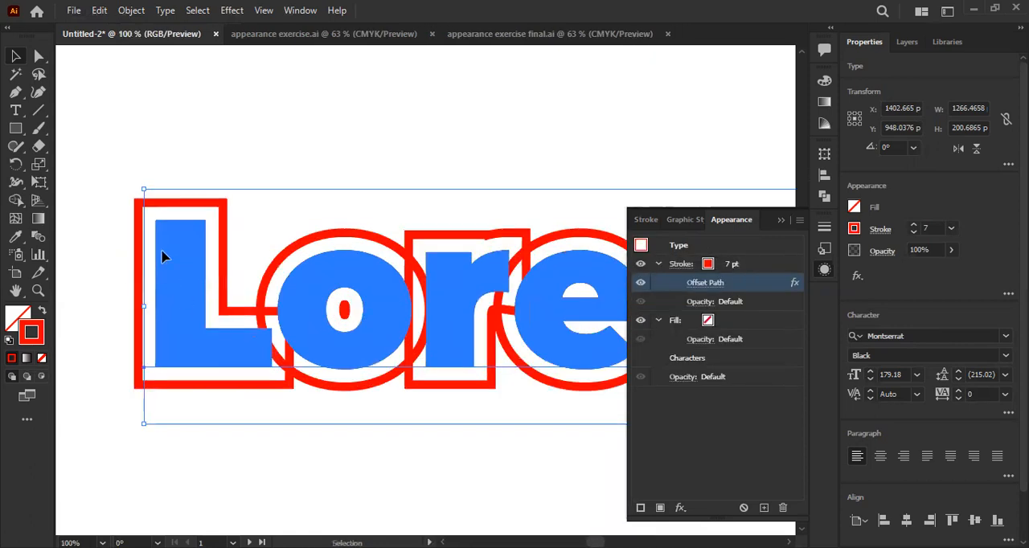
scroll(173, 237, "up", 1)
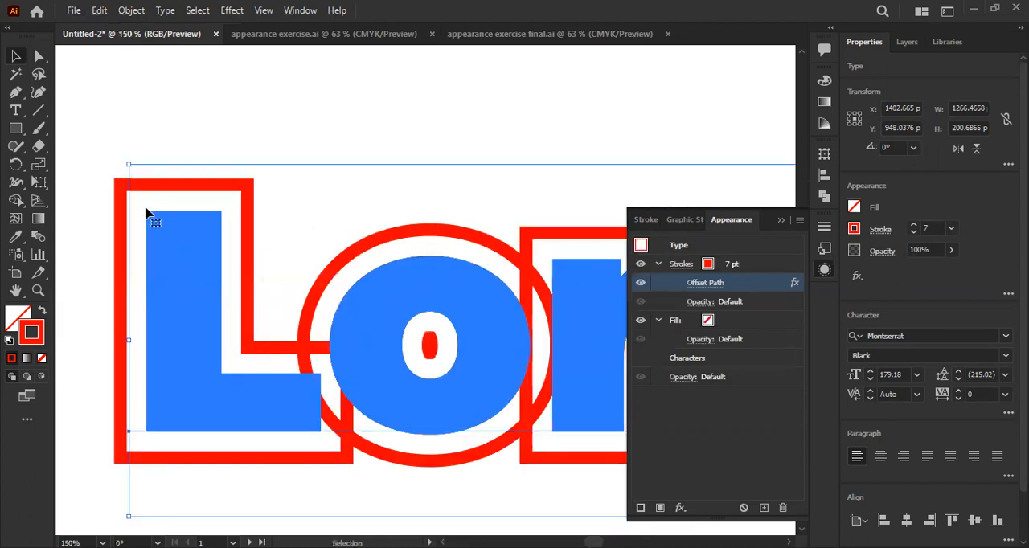
scroll(159, 210, "up", 1)
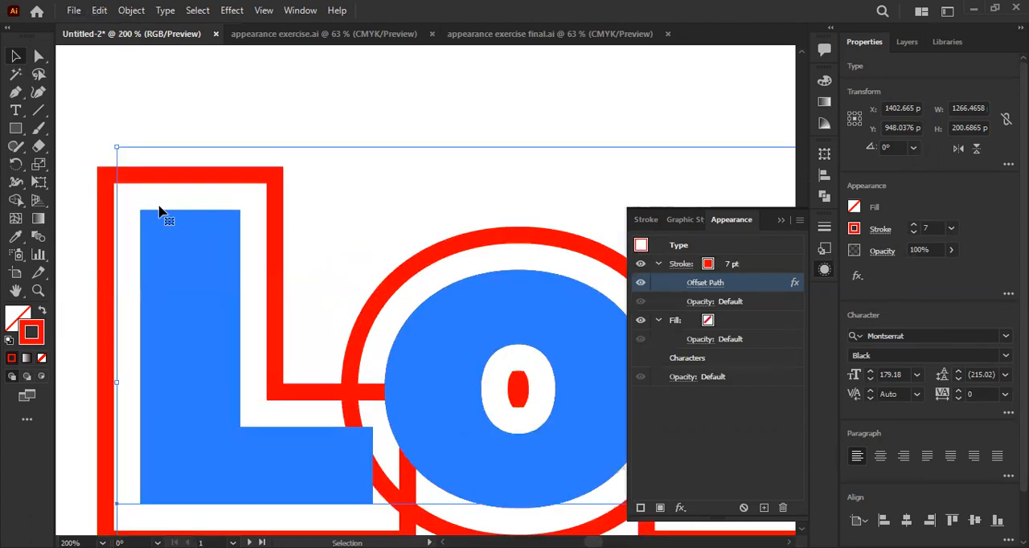
scroll(165, 214, "down", 2)
scroll(205, 223, "down", 1)
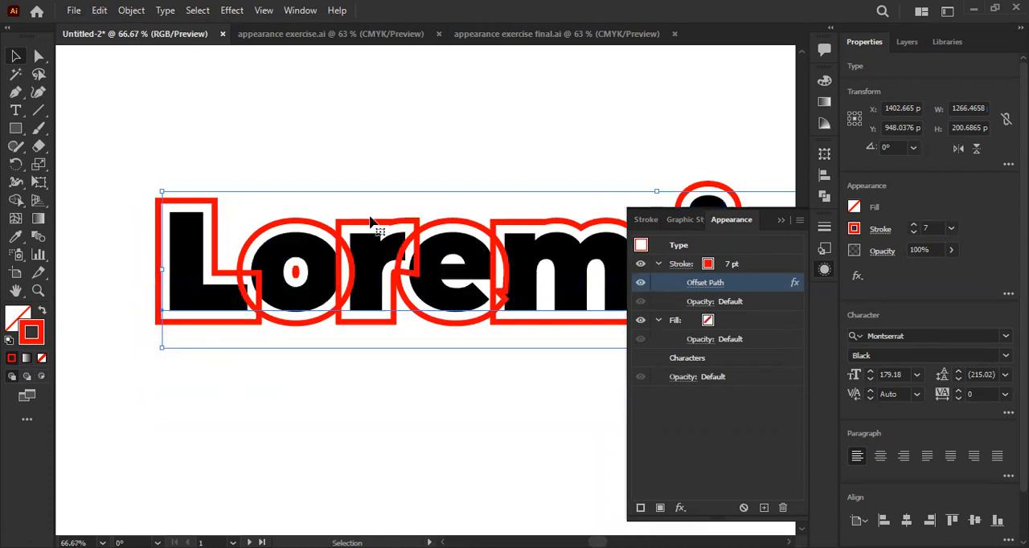
key("ctrl+z")
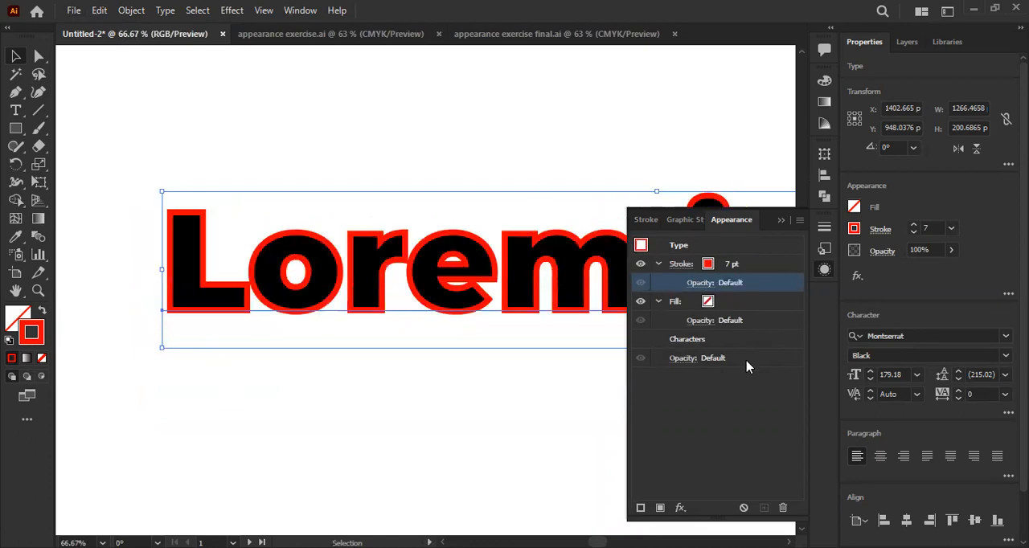
- Apply an Offset Path effect of 10 px with miter joins to the text's red stroke
left_click(680, 508)
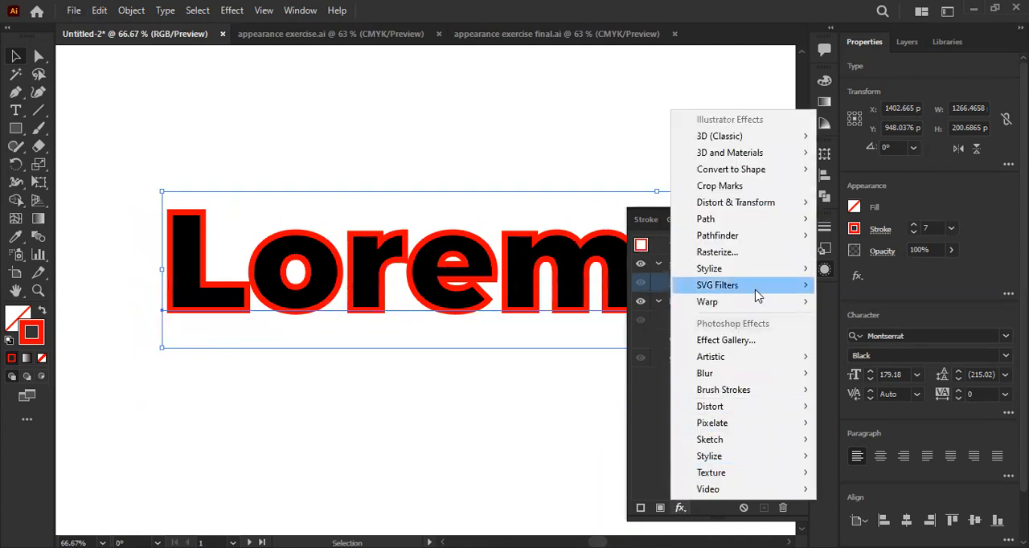
mouse_move(759, 220)
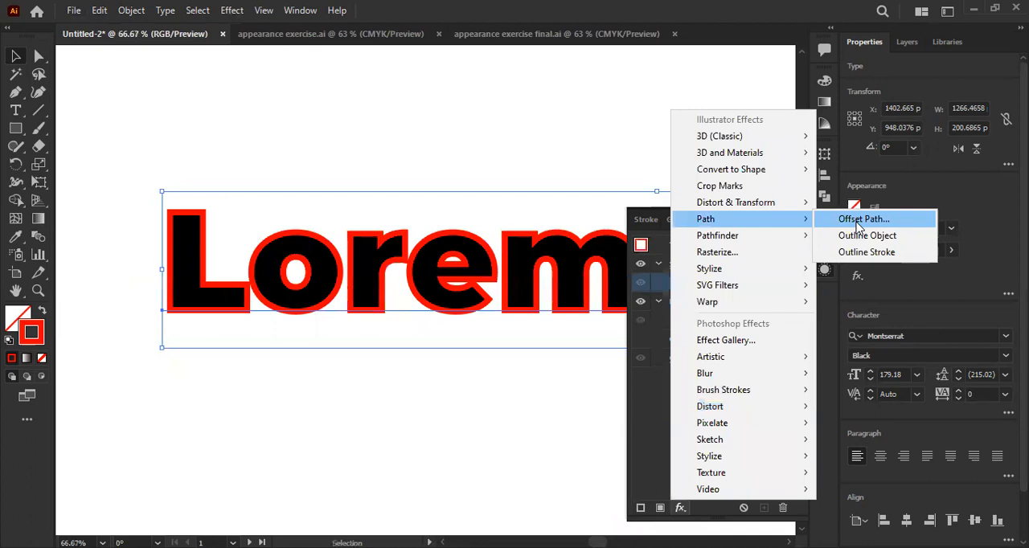
left_click(860, 219)
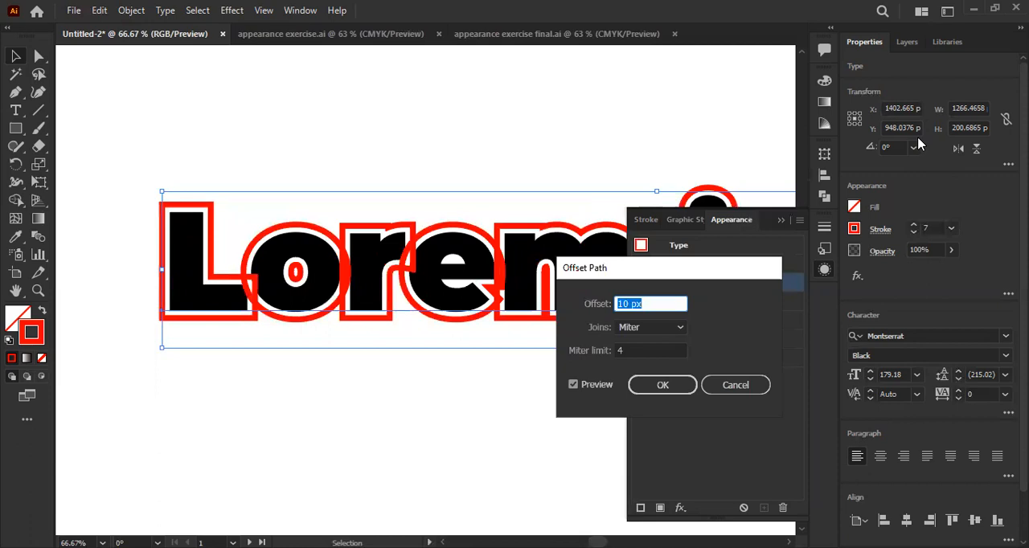
key("Return")
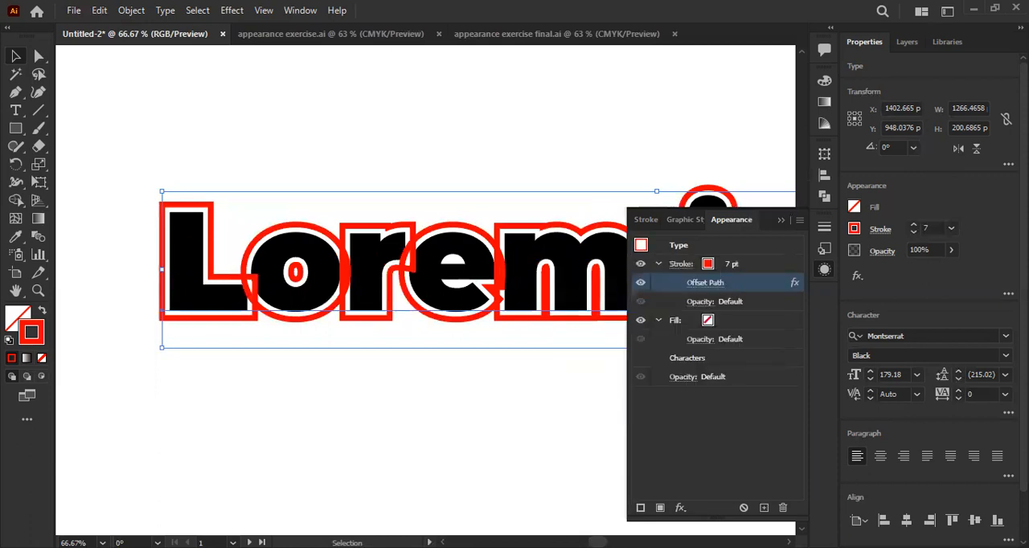
- Add the Pathfinder Add effect to the text's red stroke to merge the overlapping offset outlines
left_click(679, 508)
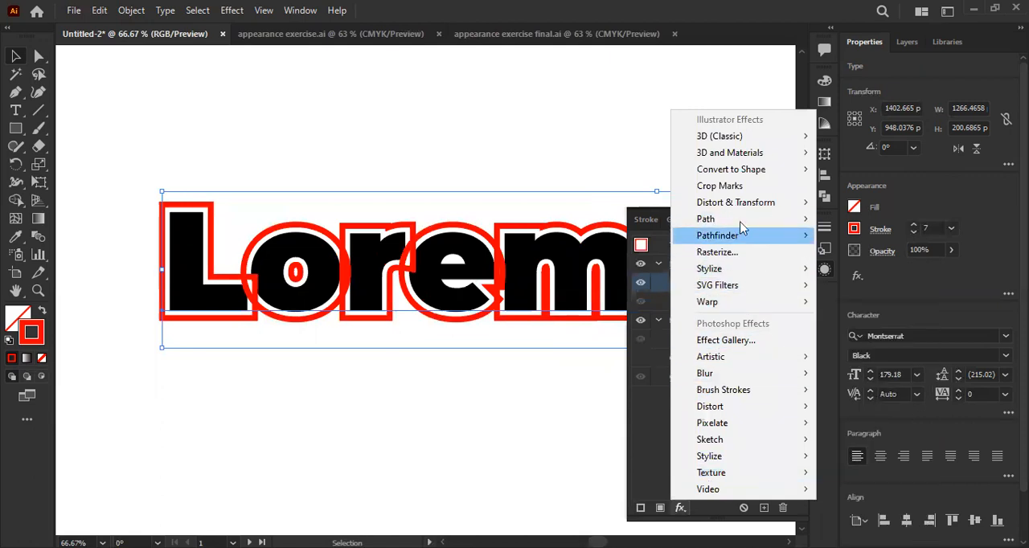
mouse_move(745, 210)
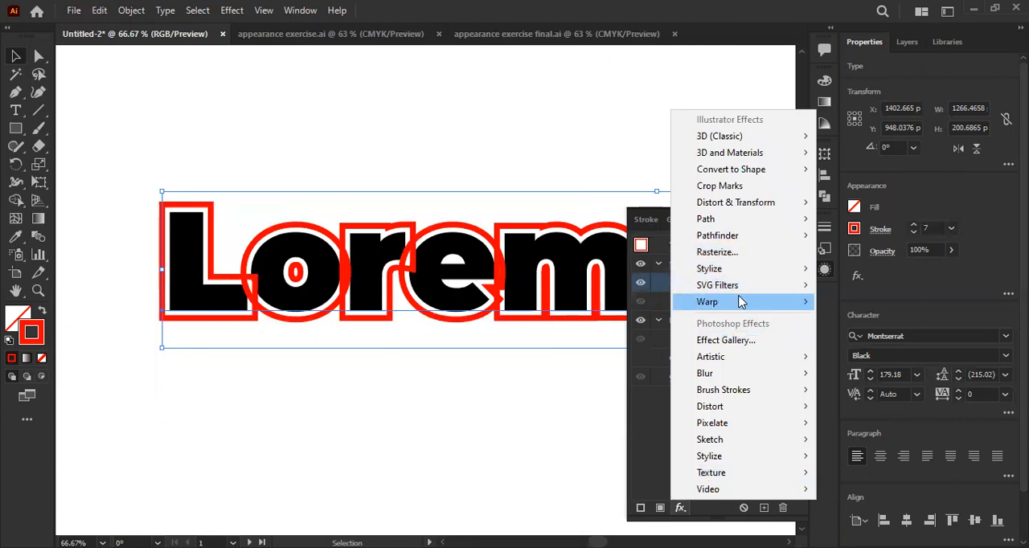
mouse_move(739, 306)
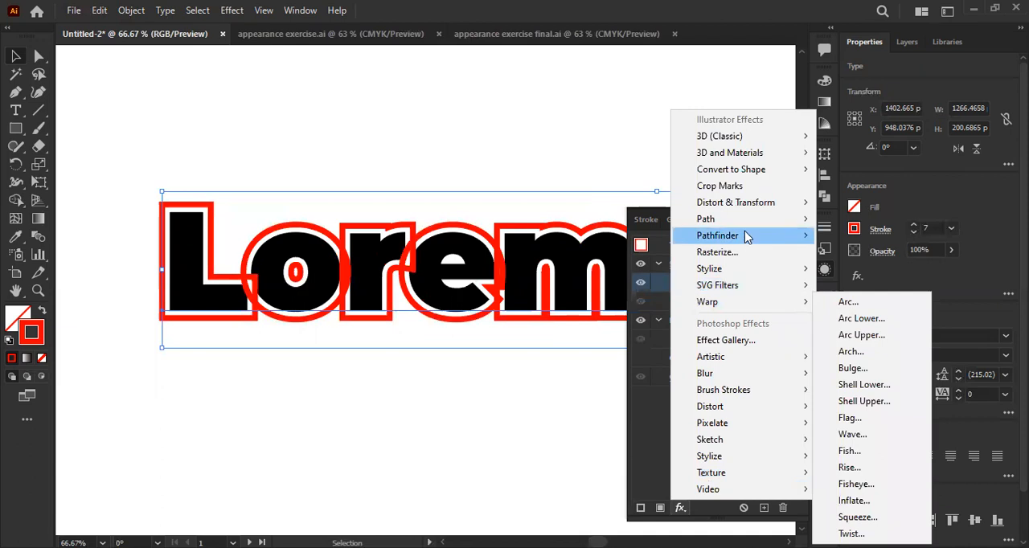
mouse_move(747, 235)
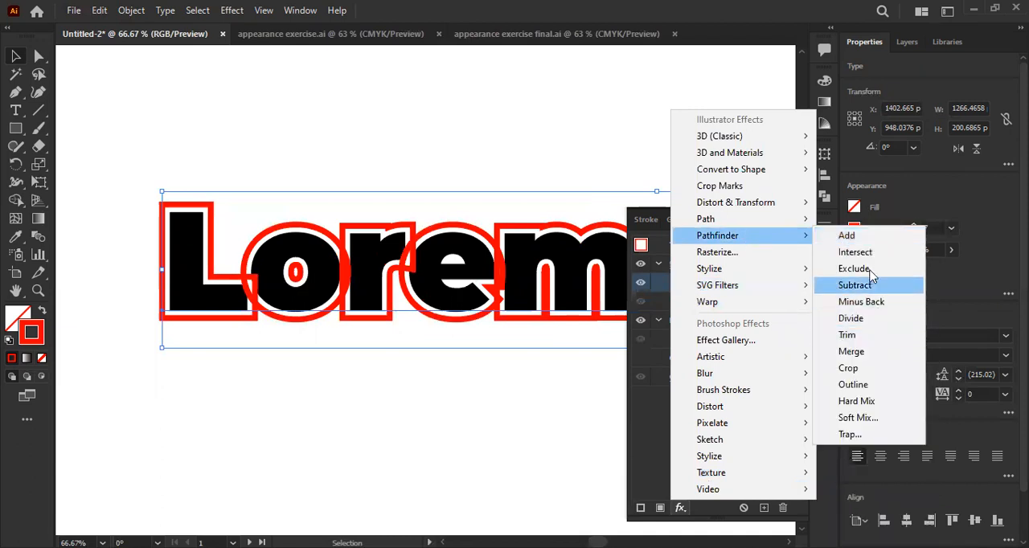
left_click(868, 238)
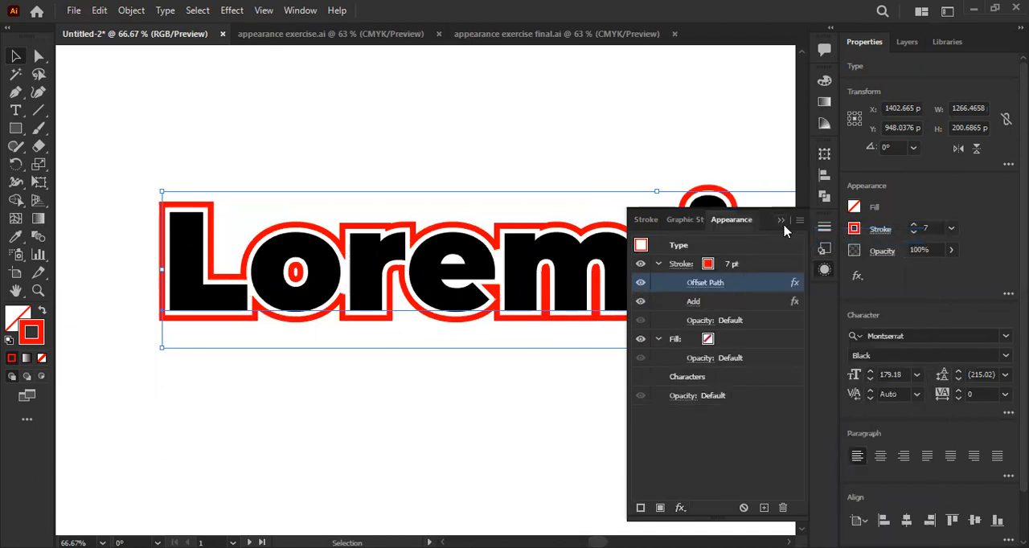
- Collapse the Appearance settings and move the Lorem ipsum text up and to the left on the artboard
left_click(781, 221)
left_click(465, 269)
left_click(520, 401)
left_click(600, 400, "ctrl+alt")
left_click_drag(600, 399, 480, 405)
left_click(480, 405, "ctrl+alt")
left_click(480, 405, "ctrl+alt")
left_click_drag(553, 426, 495, 401)
left_click(500, 332)
left_click_drag(392, 257, 386, 257)
left_click(307, 266, "ctrl")
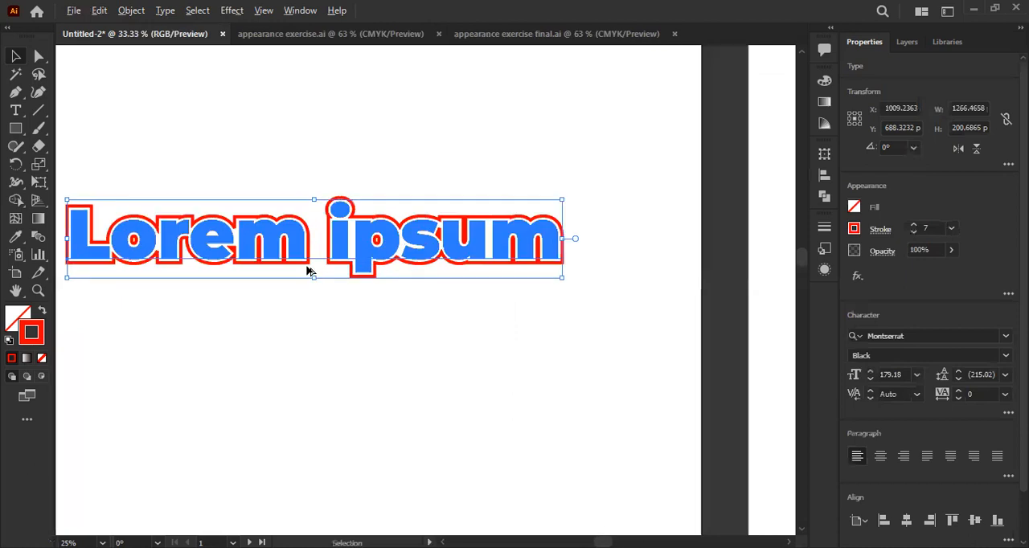
- Examine the merged offset outline around the Lorem ipsum letters, both deselected and selected
left_click_drag(308, 282, 475, 373)
left_click(463, 417)
scroll(598, 324, "up", 1)
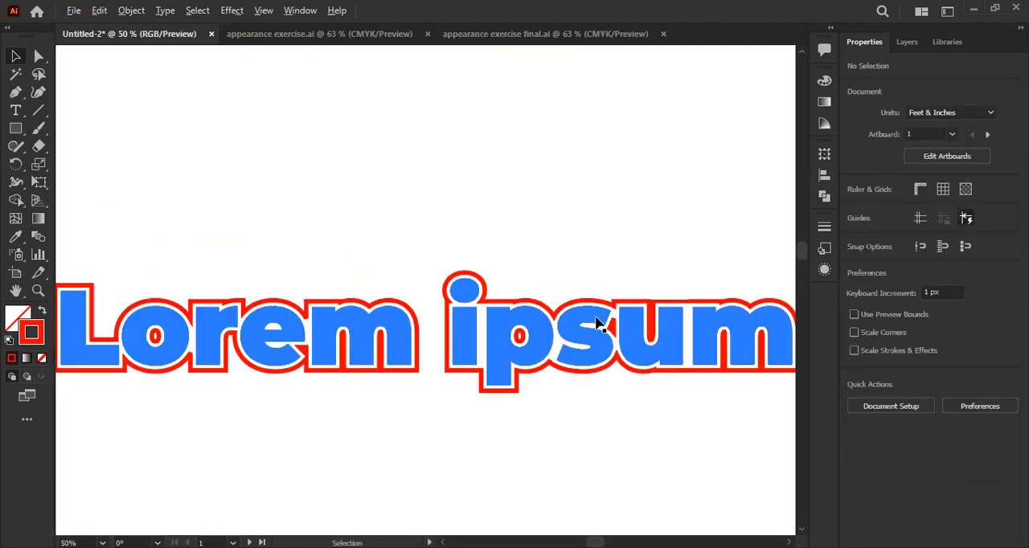
scroll(316, 327, "down", 1)
left_click_drag(274, 306, 279, 298)
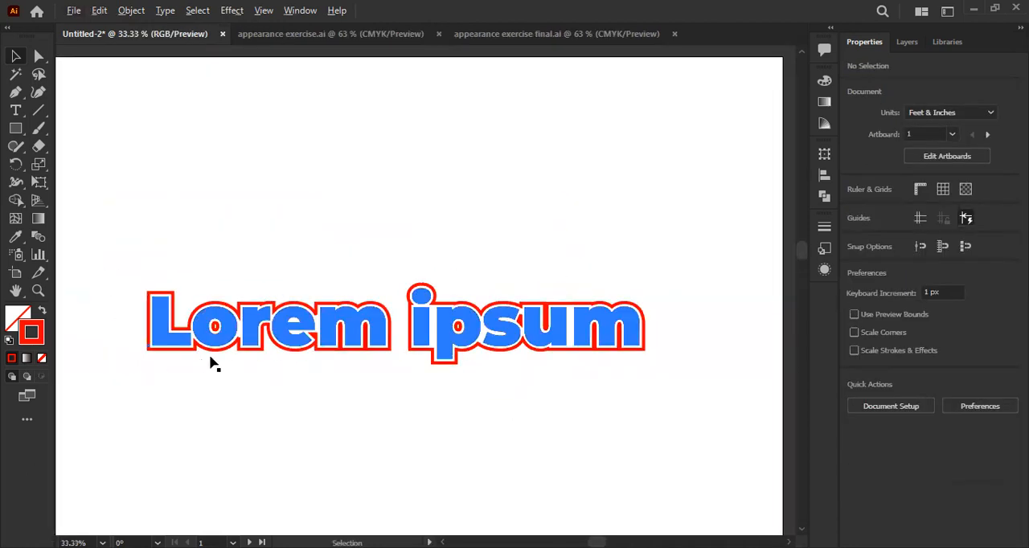
scroll(211, 361, "up", 1)
scroll(266, 361, "down", 1)
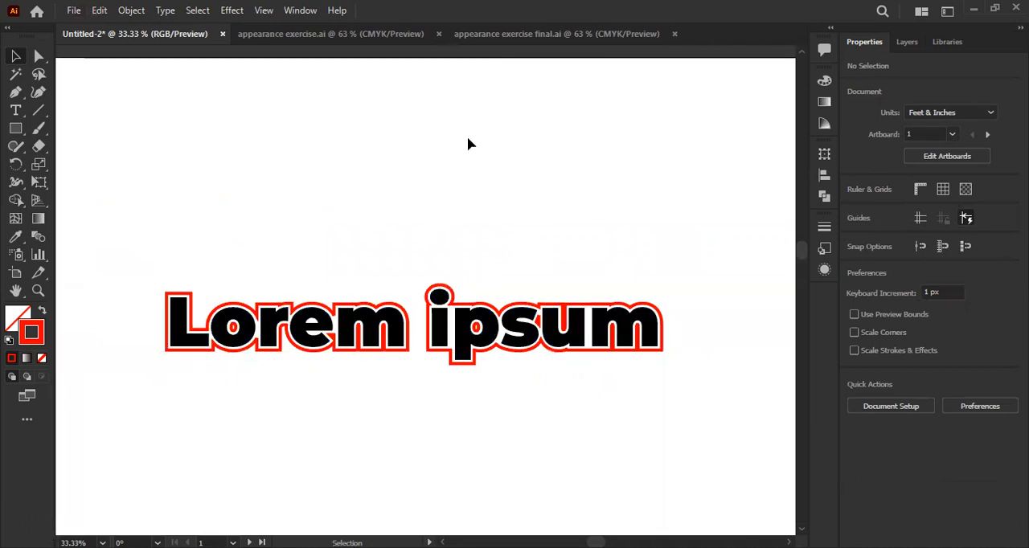
left_click(447, 326)
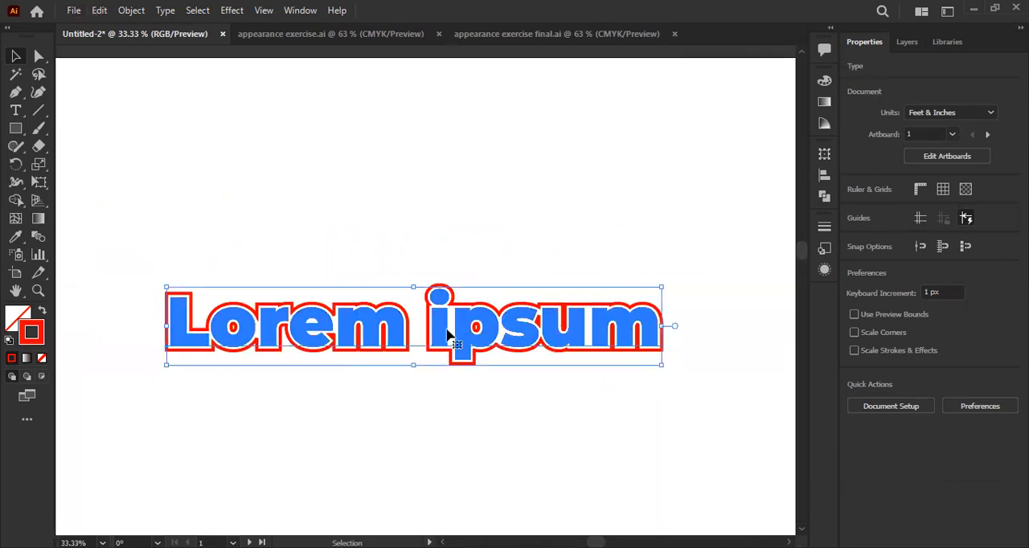
left_click_drag(364, 394, 391, 373)
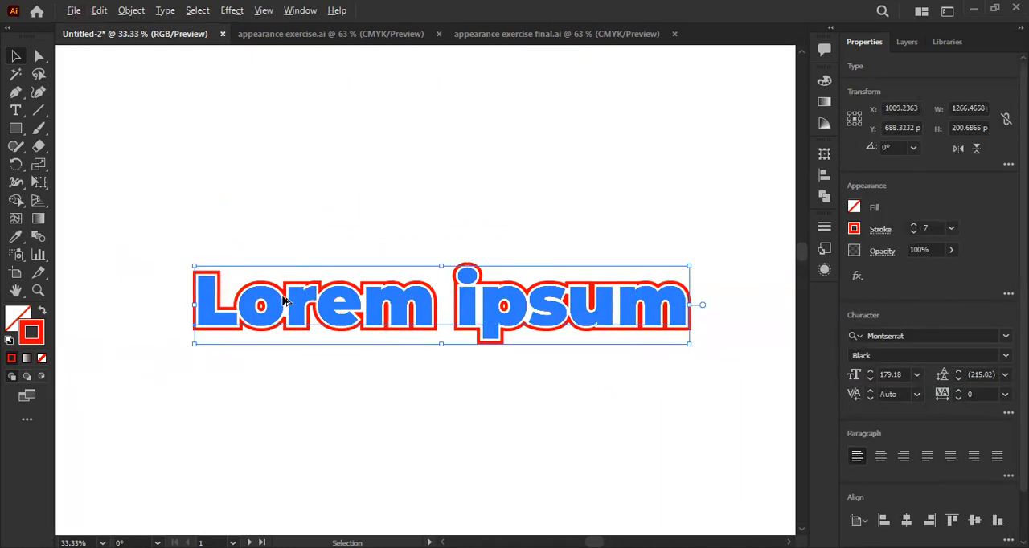
scroll(287, 299, "up", 1)
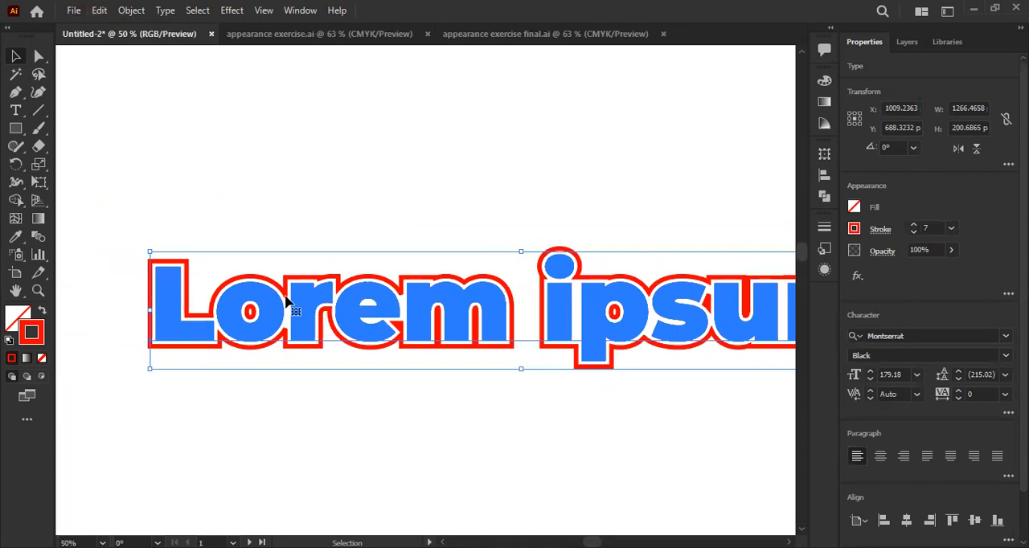
scroll(288, 300, "down", 1)
- Undo the text move, stroke effects, stroke weight change and font change, back to the Myriad Pro text with a 5 pt red stroke
key("ctrl+z")
key("ctrl+z")
key("ctrl+z")
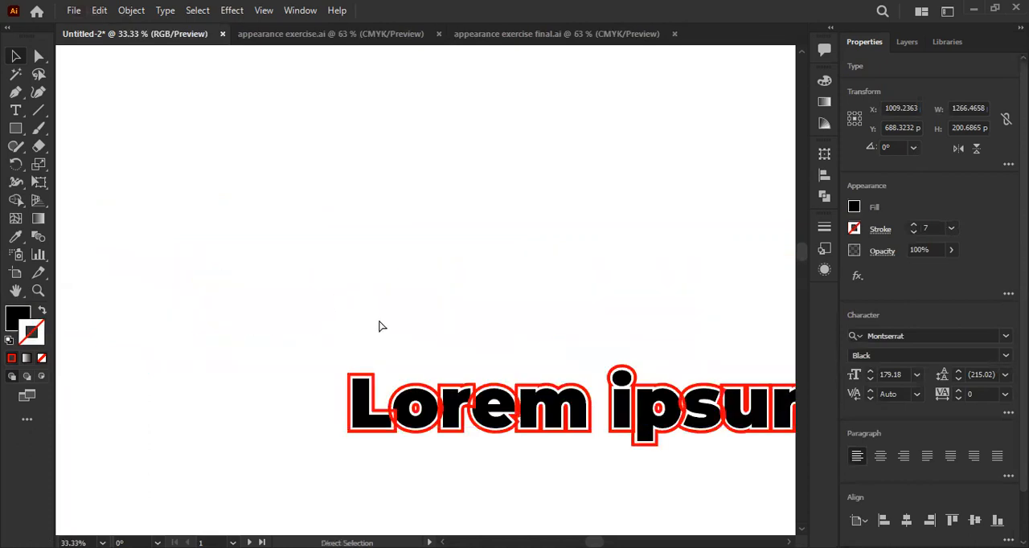
key("ctrl+z")
key("ctrl+z")
key("ctrl+z")
key("ctrl+z")
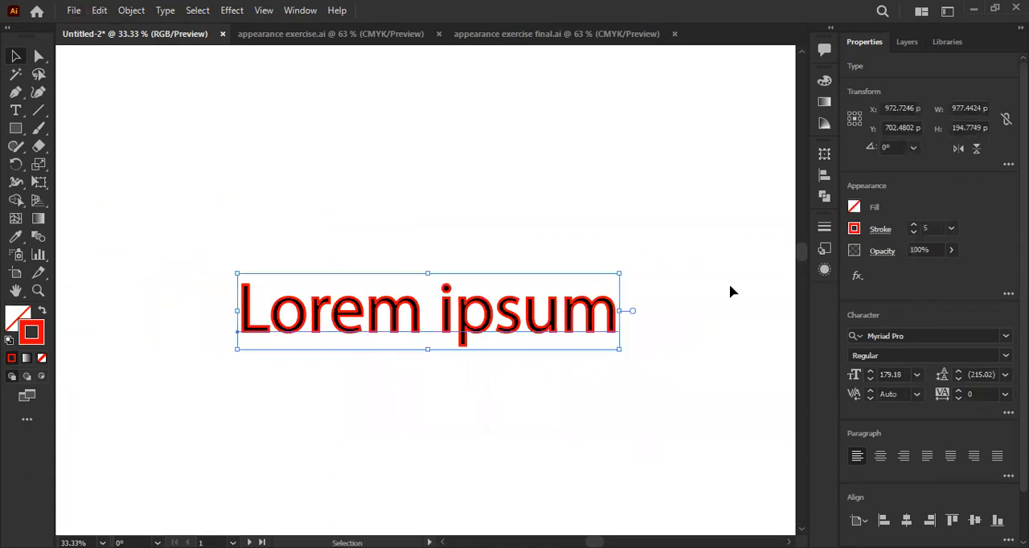
key("ctrl")
key("ctrl+z")
key("ctrl+shift+z")
- Change the Lorem ipsum text's font to Montserrat in the Bold style
left_click(901, 333)
type("montse")
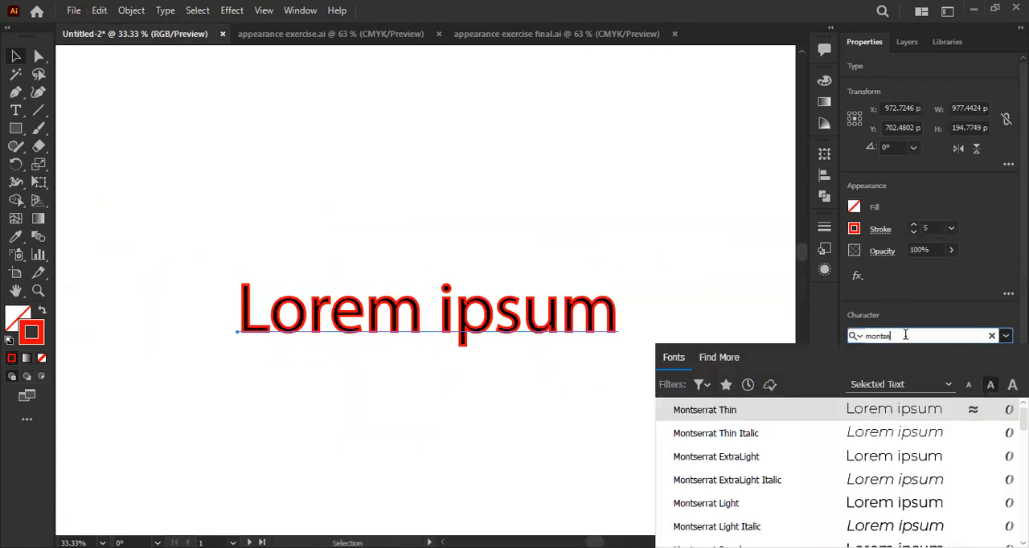
type("rrat")
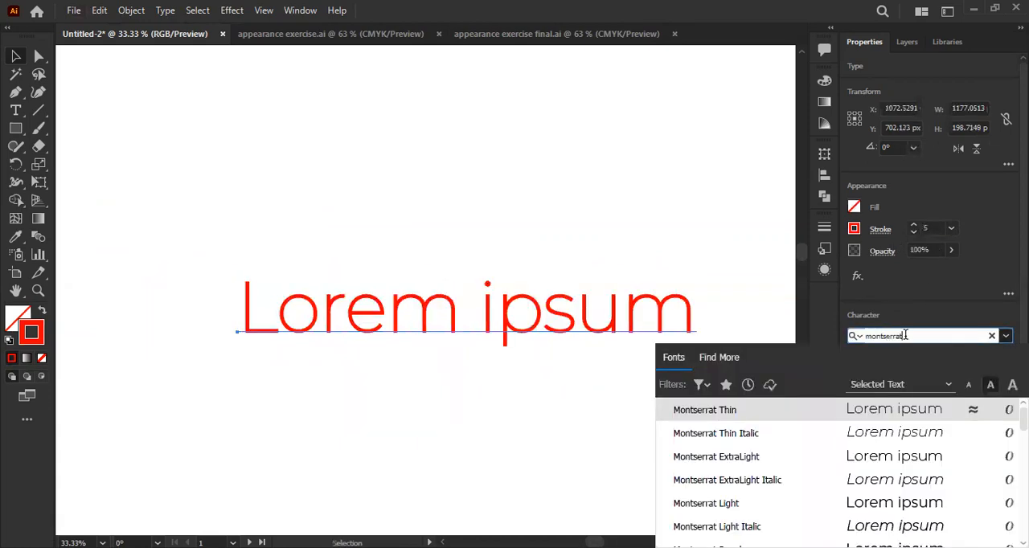
key("Down")
key("Down")
key("Down")
key("Down")
key("Down")
key("Down")
key("Down")
key("Down")
key("Down")
key("Down")
key("Down")
key("Down")
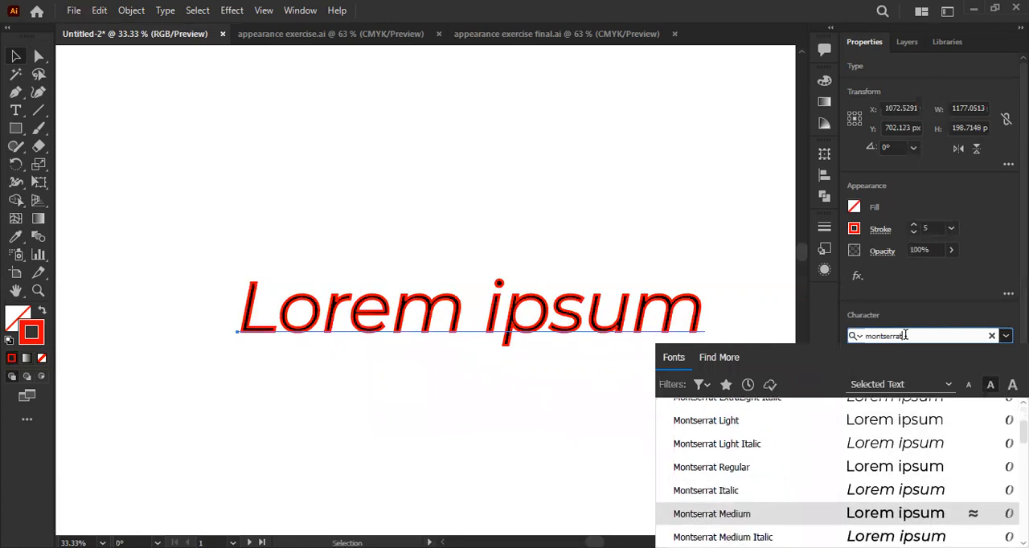
key("Down")
key("Down")
key("Down")
key("Up")
key("Up")
key("Up")
key("Return")
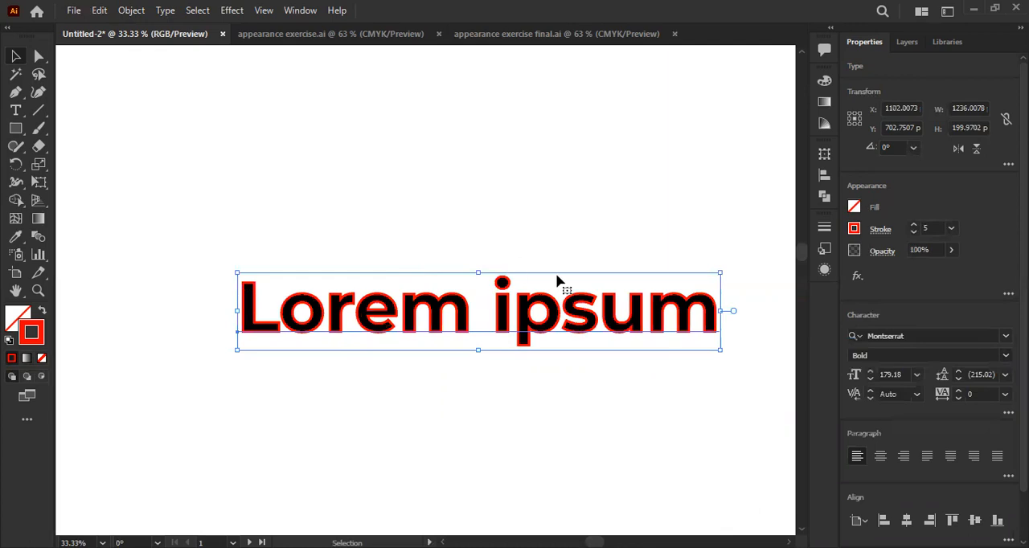
- Remove the red stroke from the Lorem ipsum text by setting its stroke to None
left_click(855, 229)
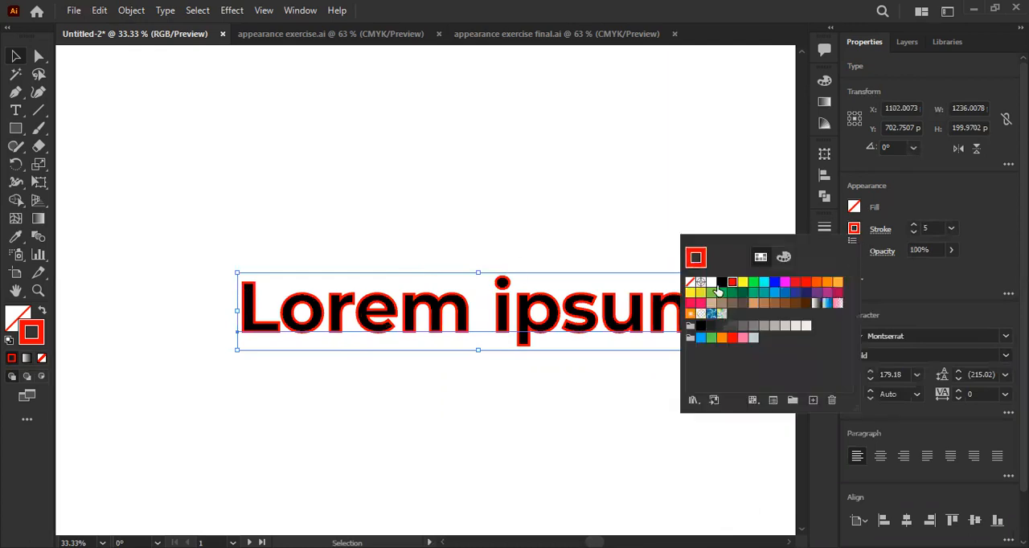
left_click(691, 283)
left_click(400, 193)
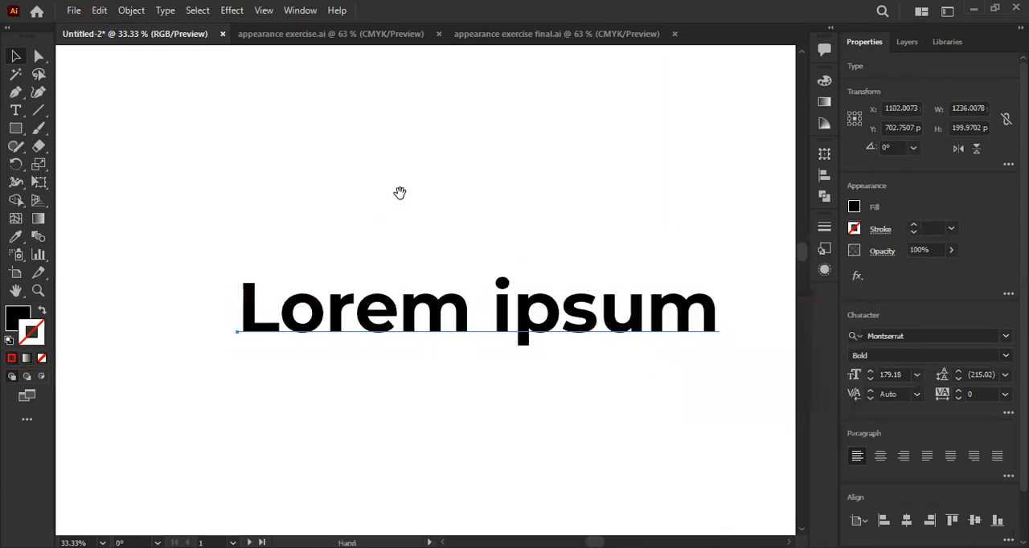
left_click_drag(423, 325, 390, 328)
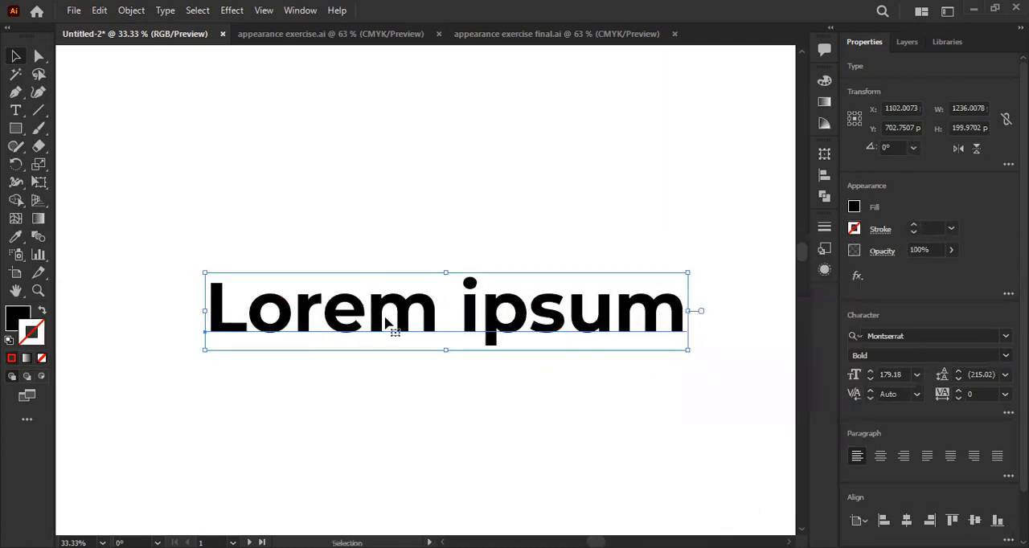
- Convert the live Lorem ipsum text to outlines
left_click(126, 13)
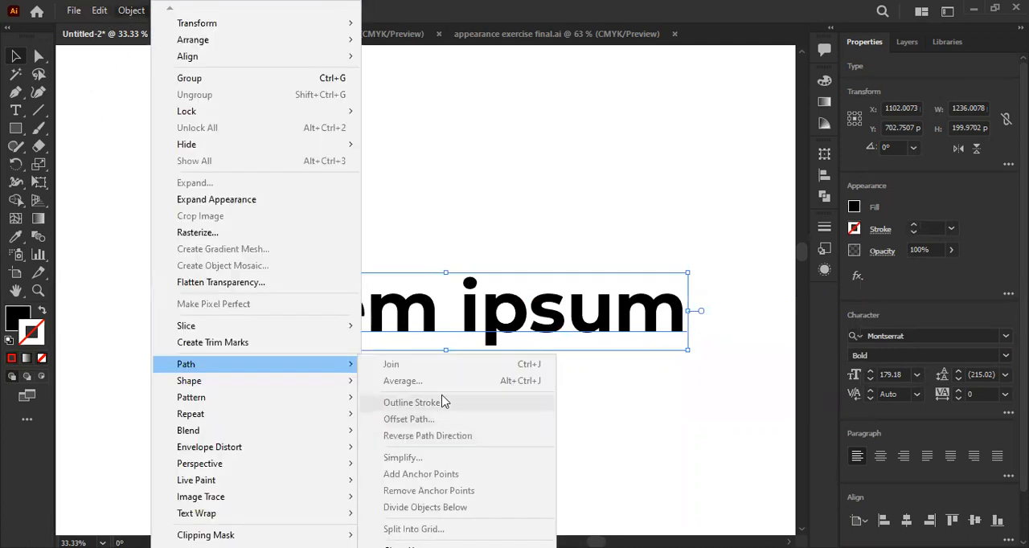
left_click(368, 303)
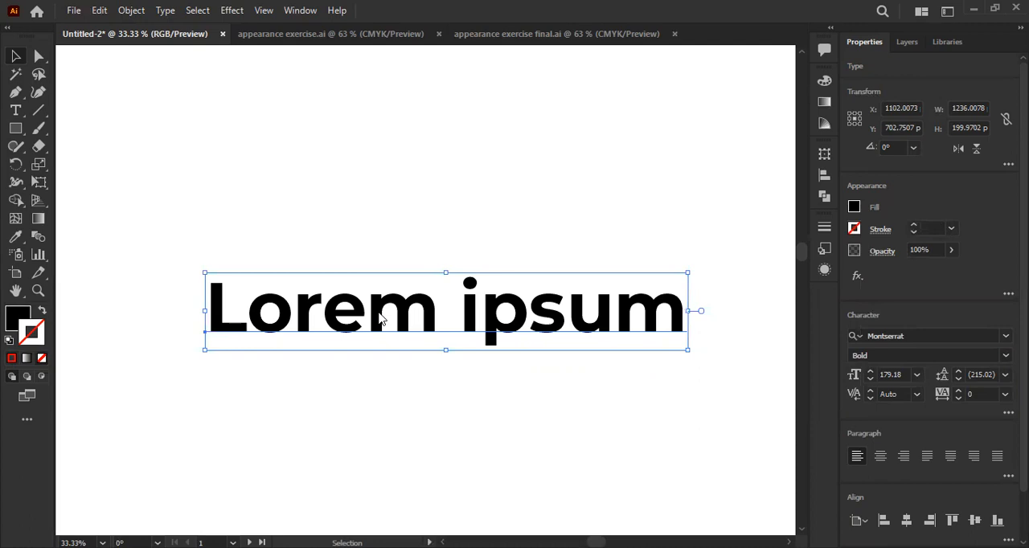
right_click(378, 315)
left_click(438, 339)
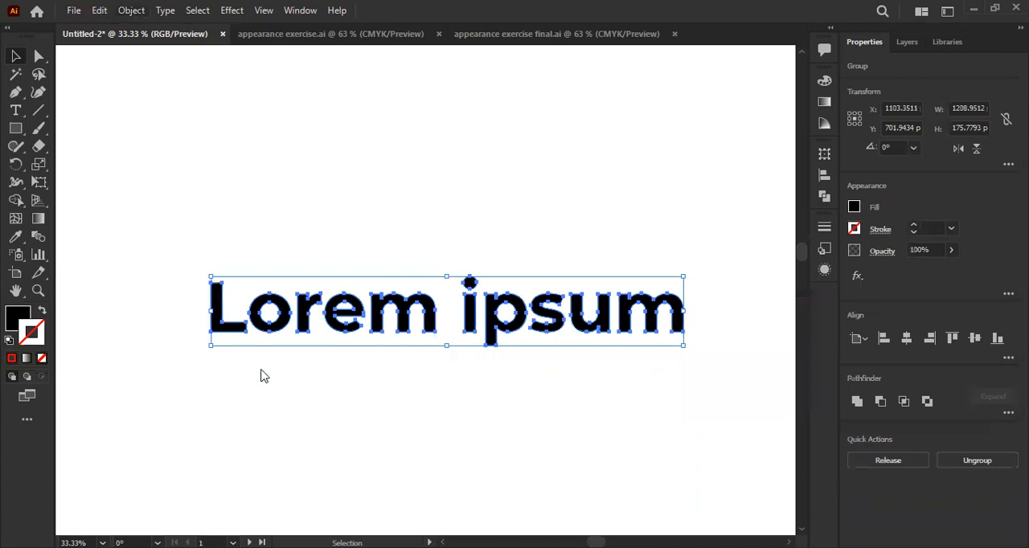
- Offset the outlined letters' paths by 17 px with Miter joins and a miter limit of 4
mouse_move(263, 372)
left_click(484, 423)
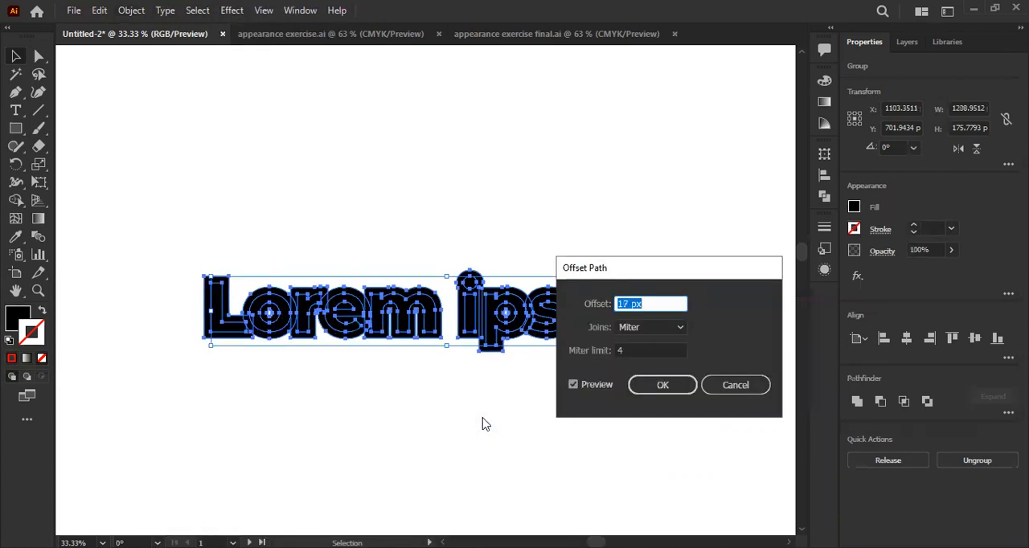
key("Return")
- Unite the offset shapes and turn them into an unfilled black outline with a thicker stroke around the letters
left_click(824, 195)
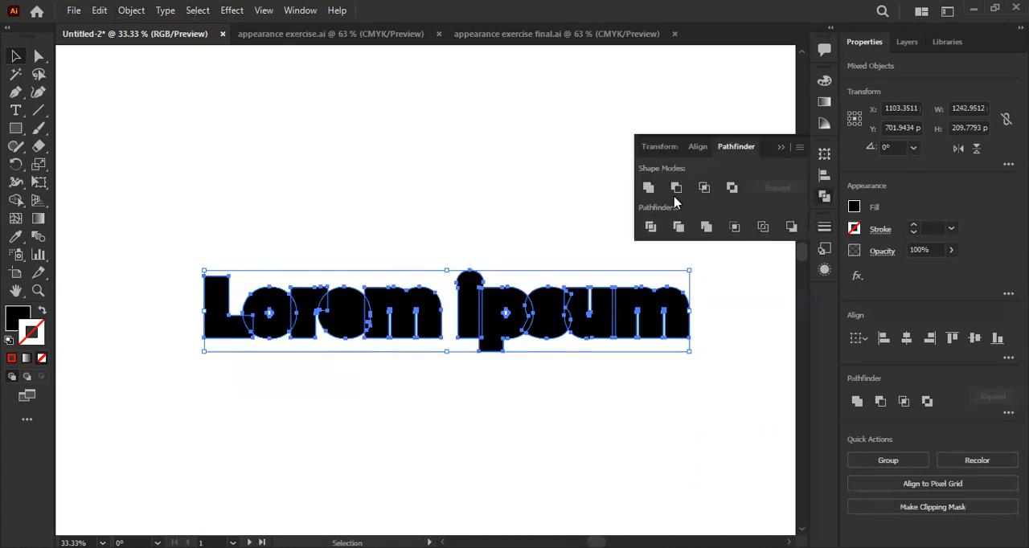
left_click(648, 188)
left_click(781, 148)
left_click(911, 226)
left_click(912, 226)
left_click(911, 226)
left_click(912, 226)
left_click(912, 226)
left_click(912, 226)
left_click(912, 226)
left_click(397, 391)
left_click_drag(416, 394, 280, 383)
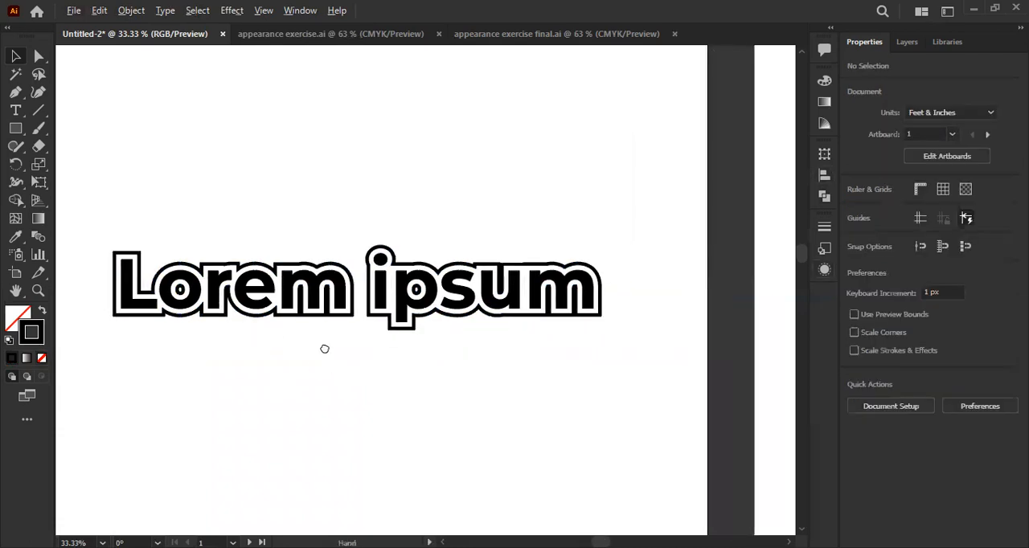
left_click_drag(324, 349, 387, 366)
- Examine the individual letter paths inside the outlined Lorem ipsum group, checking the e, r and m as separate compound paths
left_click(314, 313)
double_click(311, 311)
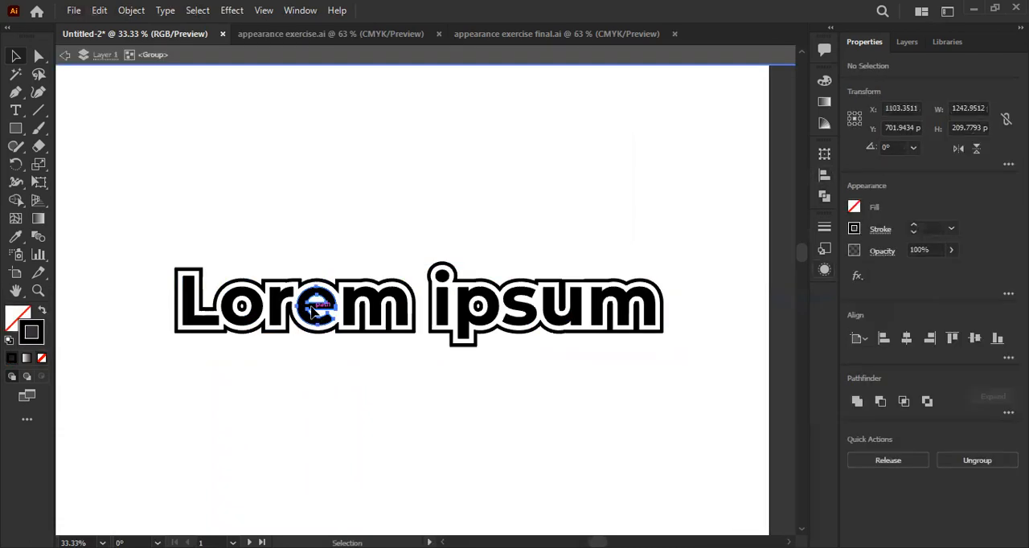
left_click(314, 312)
scroll(315, 311, "up", 2)
scroll(337, 302, "down", 1)
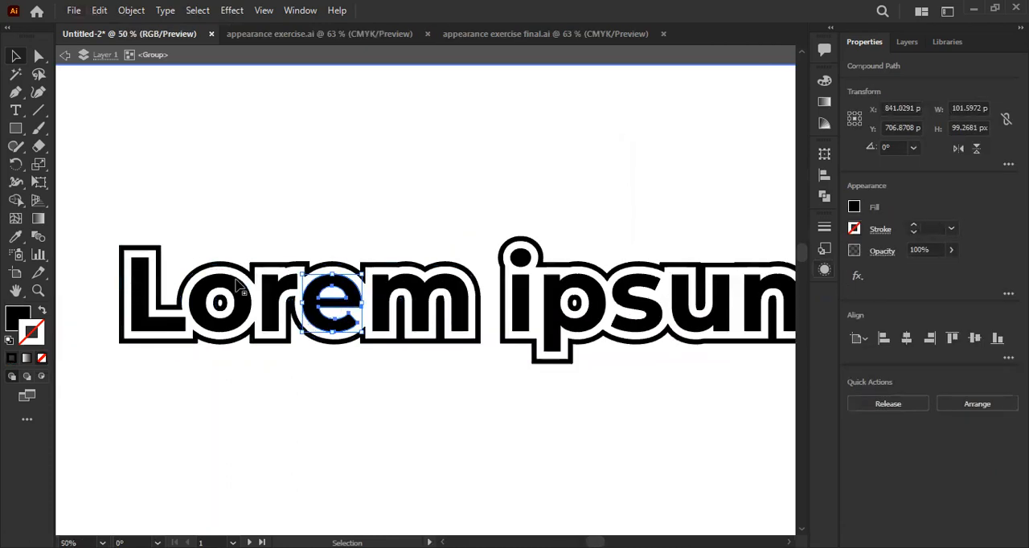
scroll(429, 316, "down", 1)
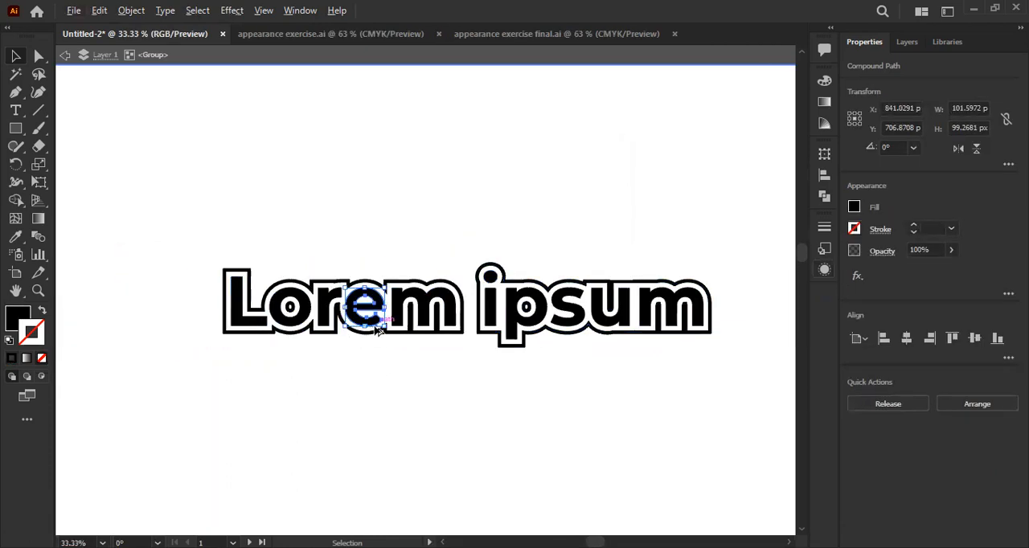
scroll(370, 329, "up", 1)
left_click(307, 301)
scroll(501, 277, "down", 1)
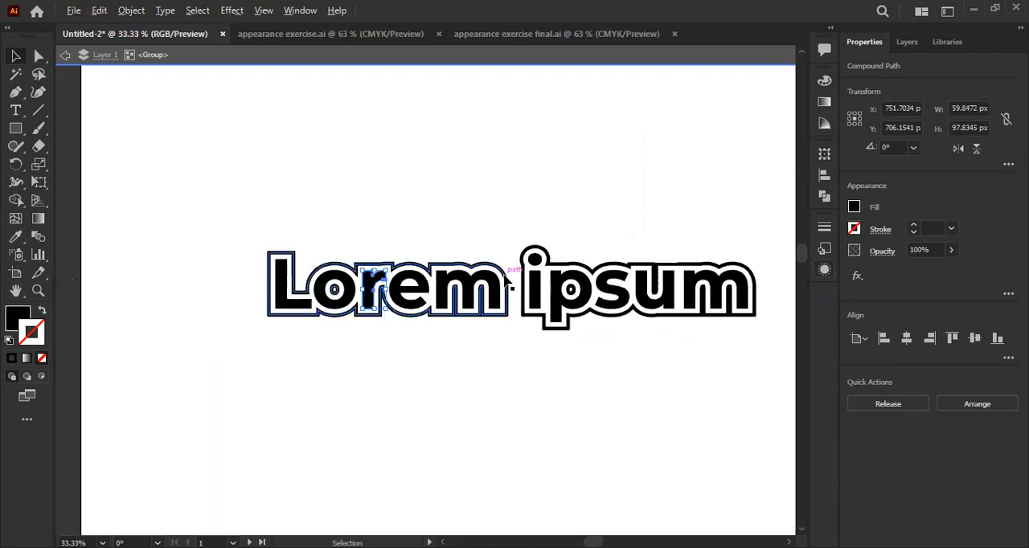
scroll(504, 278, "down", 1)
left_click_drag(555, 342, 523, 345)
left_click(466, 273)
left_click(447, 296)
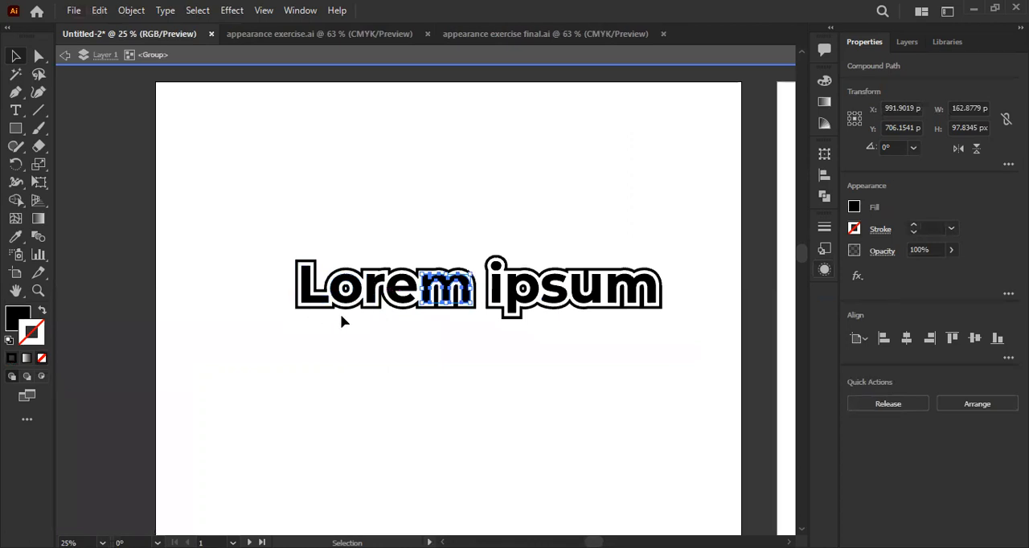
- Exit the group's isolation and delete the outlined Lorem ipsum letters together with their offset outline
key("ctrl+z")
left_click_drag(265, 212, 649, 408)
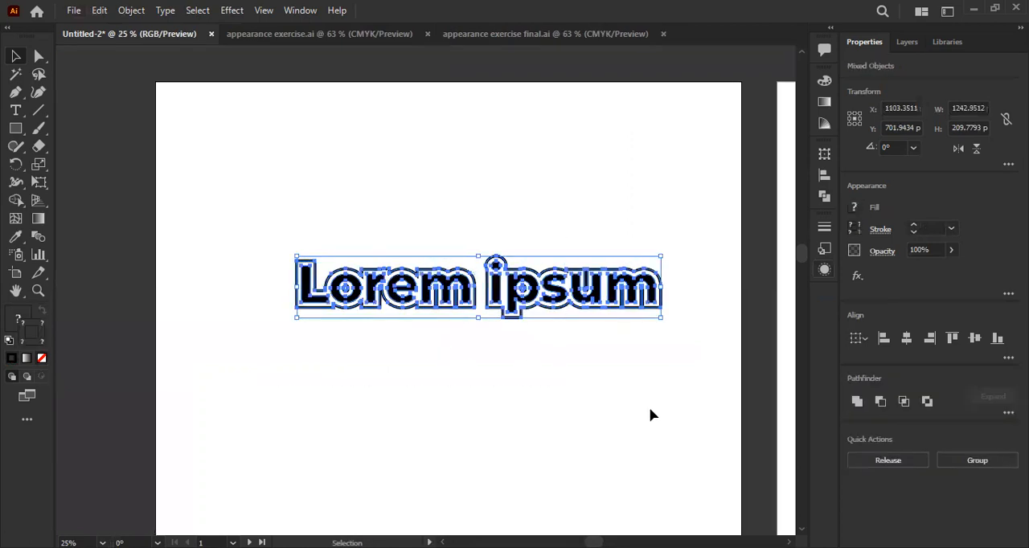
key("Delete")
- Add a new live Lorem ipsum text object and position its centre at about X 1096 px, Y 652 px on the artboard
left_click(15, 112)
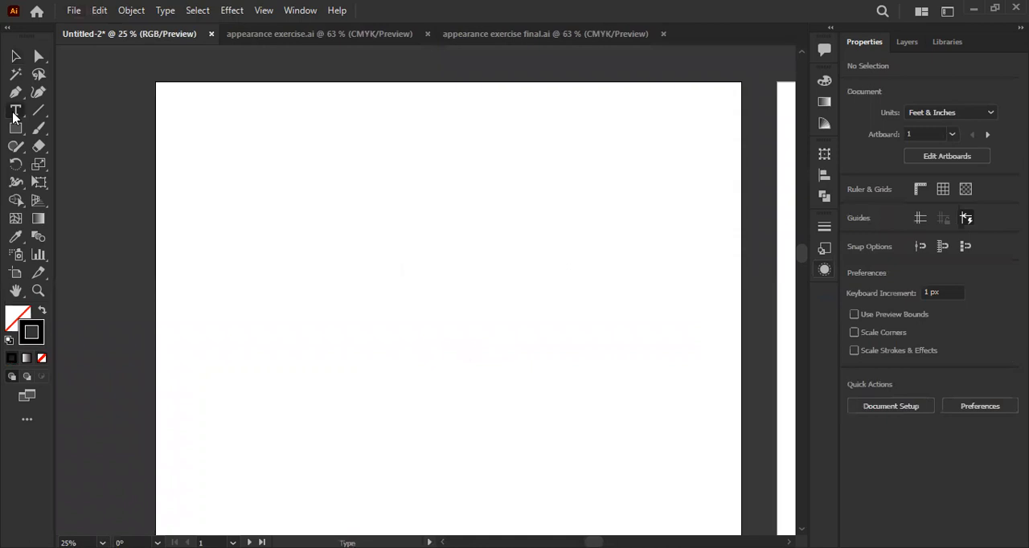
key("ctrl+z")
key("Escape")
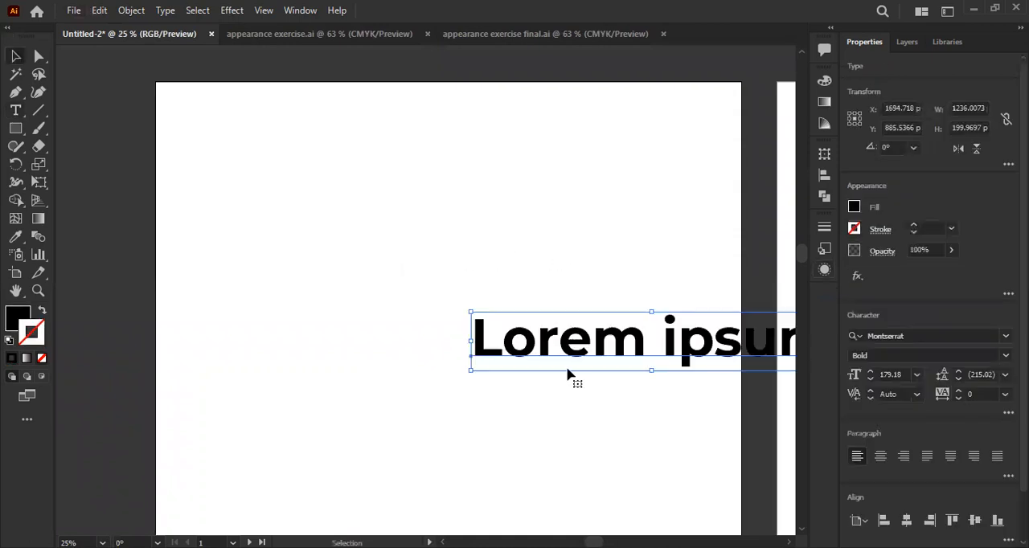
left_click_drag(570, 361, 395, 292)
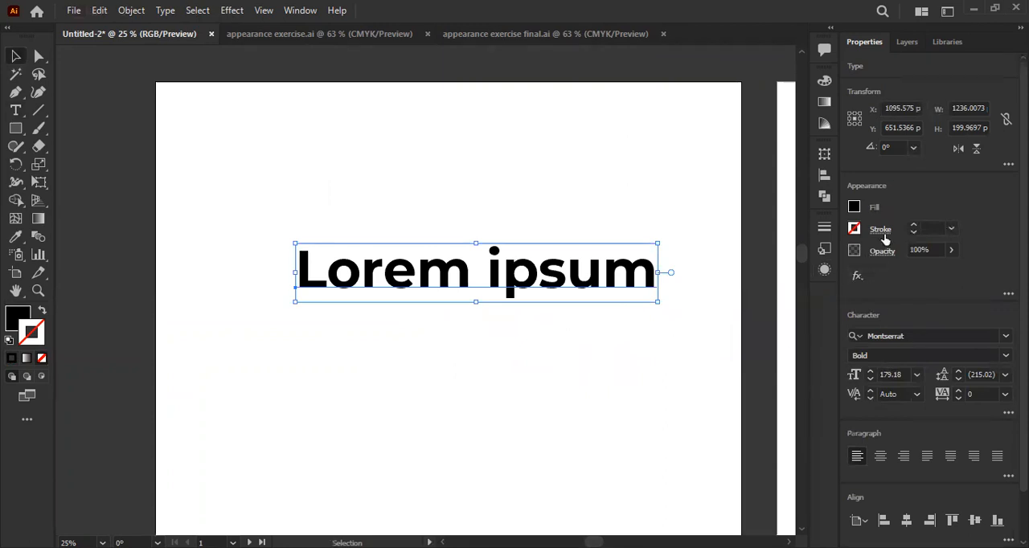
left_click(823, 251)
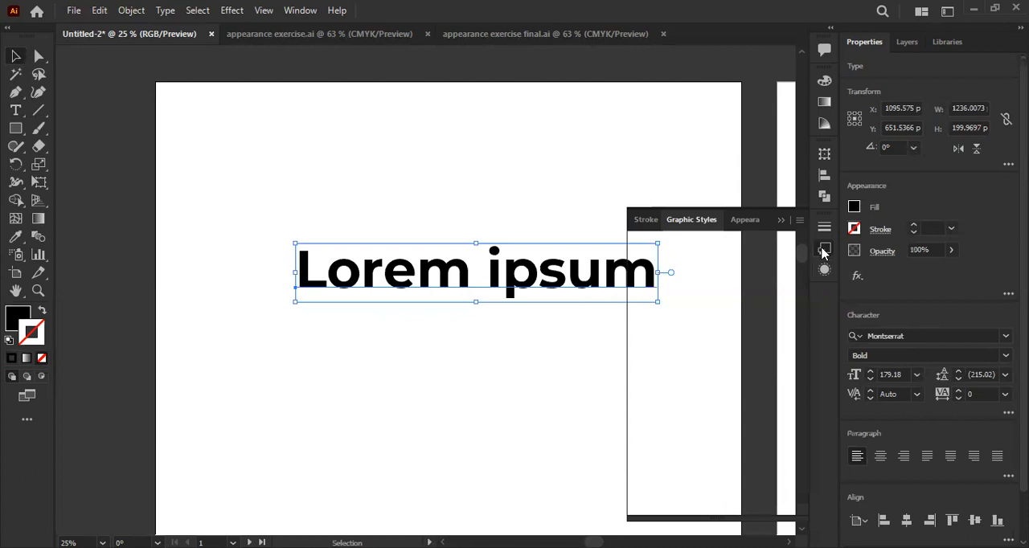
left_click(823, 251)
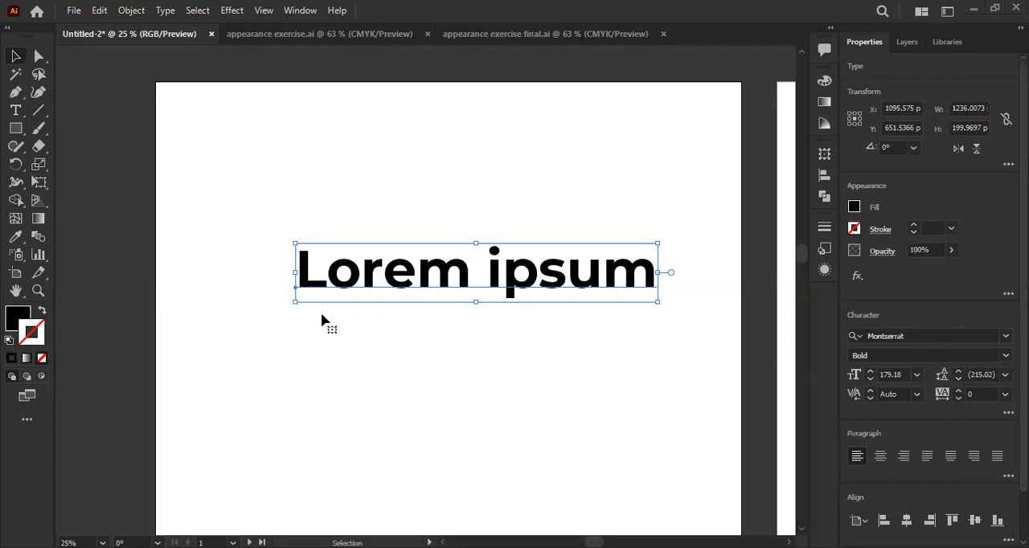
- Examine the plain Lorem ipsum text's appearance attributes and the effects that can be added to it, including the Path effects
key("ctrl+equal")
left_click(824, 270)
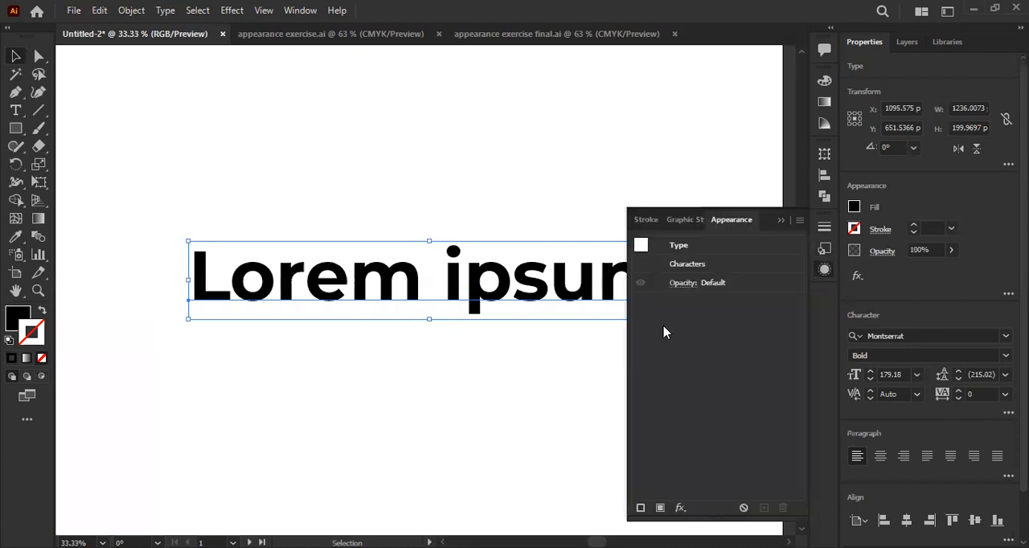
left_click(679, 508)
left_click(679, 509)
left_click(680, 508)
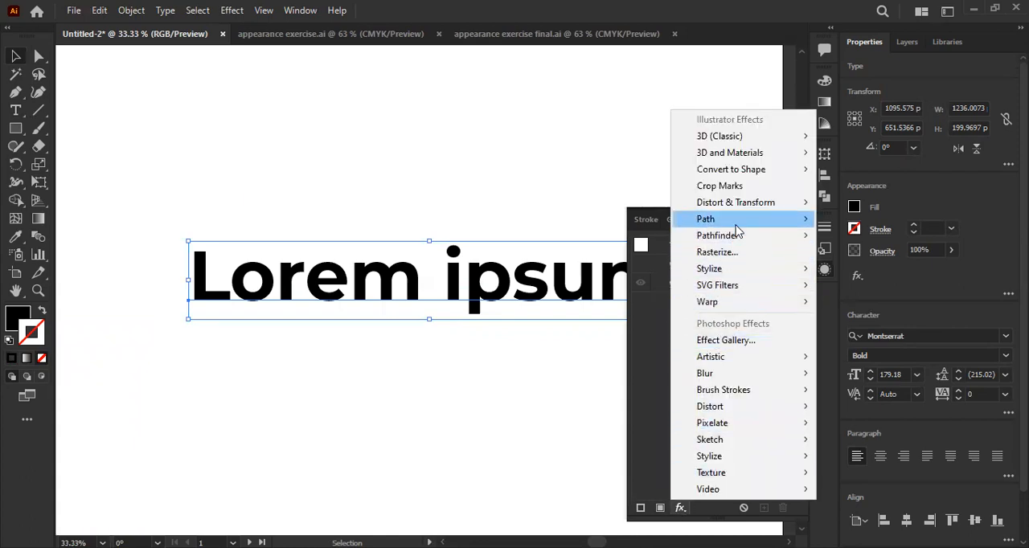
mouse_move(737, 230)
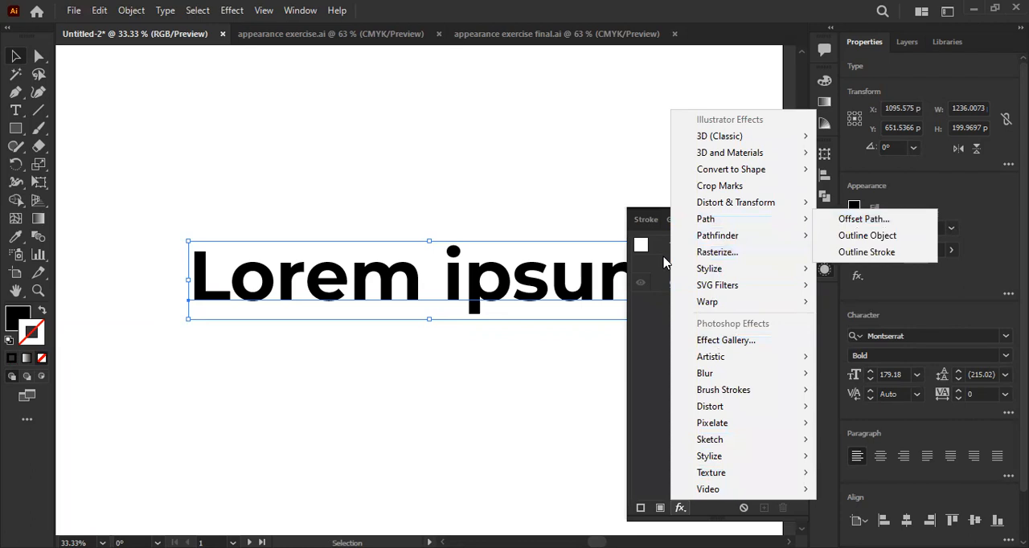
left_click(554, 230)
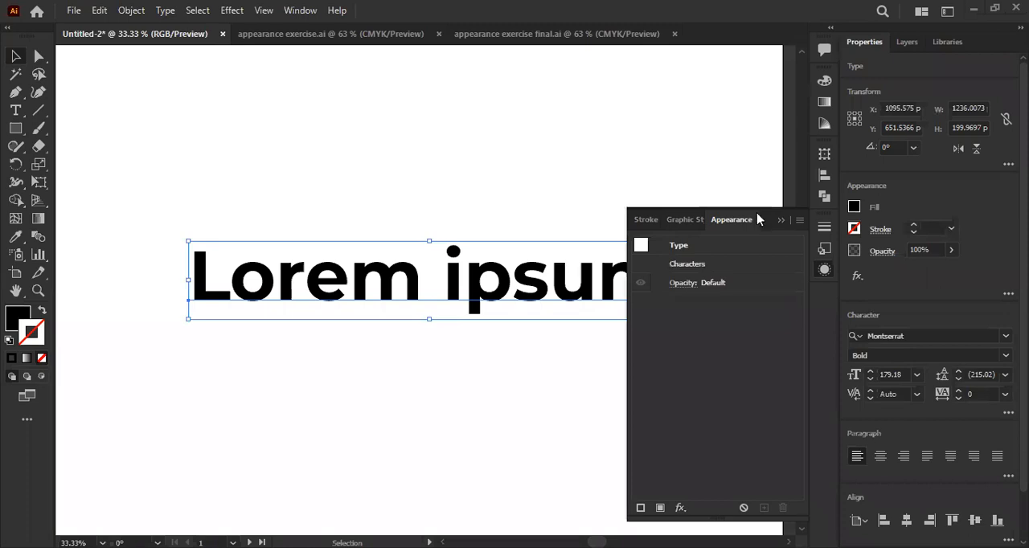
scroll(592, 211, "down", 2)
left_click_drag(493, 222, 411, 246)
scroll(429, 285, "up", 1)
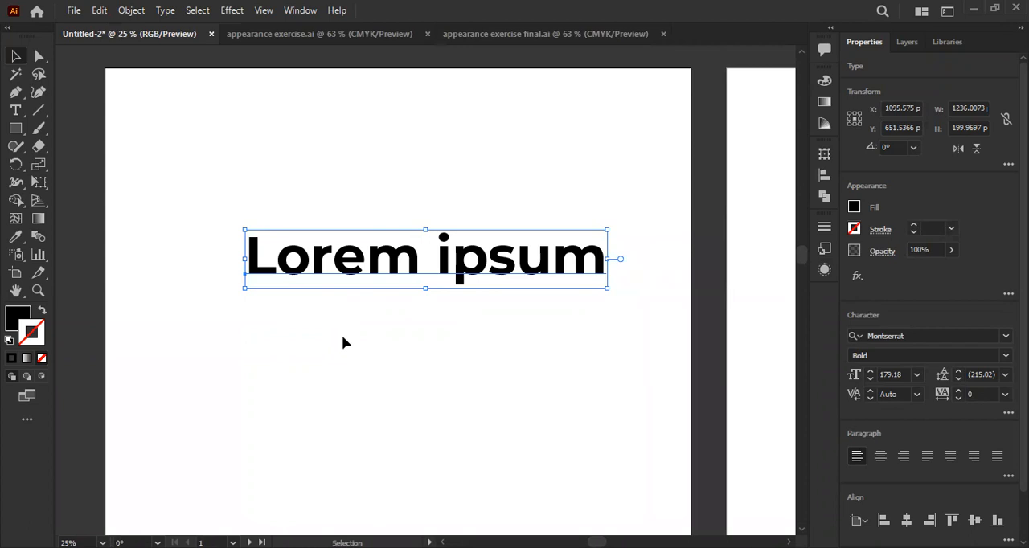
key("space")
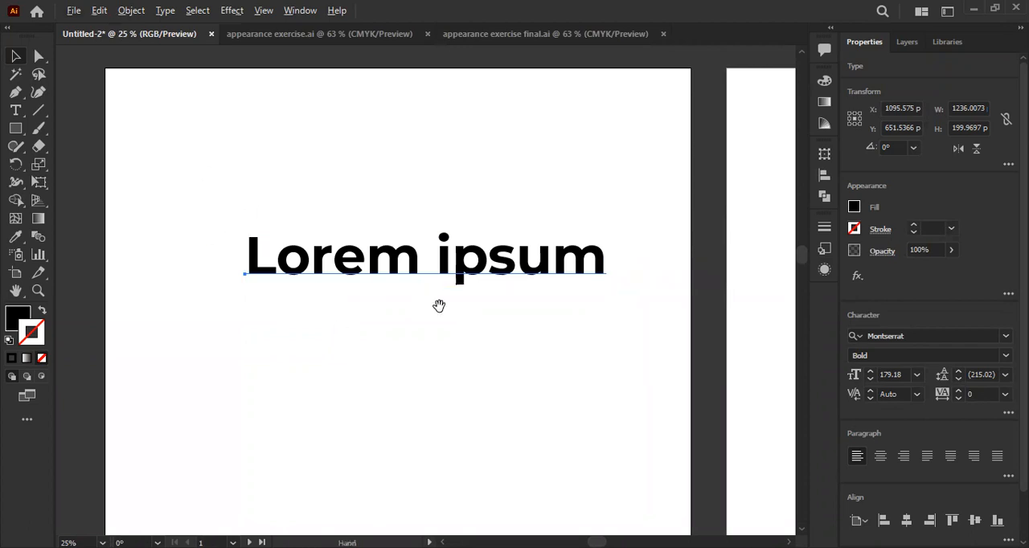
left_click_drag(439, 306, 398, 322)
key("ctrl+plus")
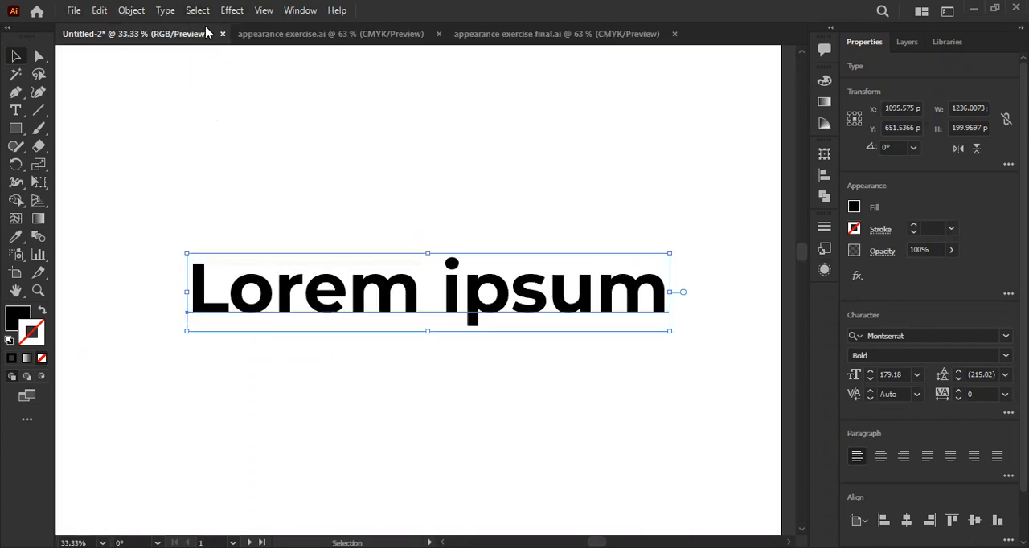
left_click(231, 10)
mouse_move(286, 140)
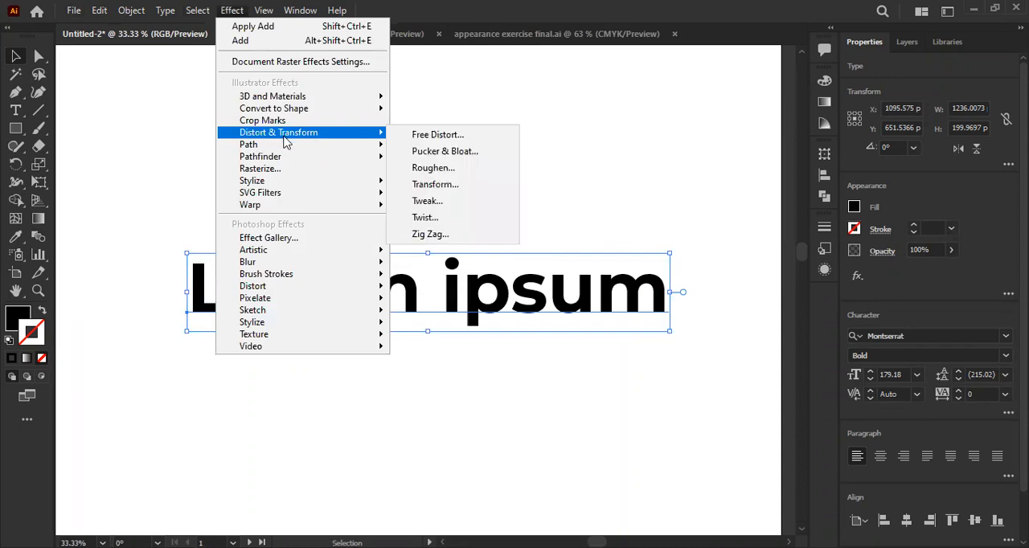
left_click(435, 184)
key("BackSpace")
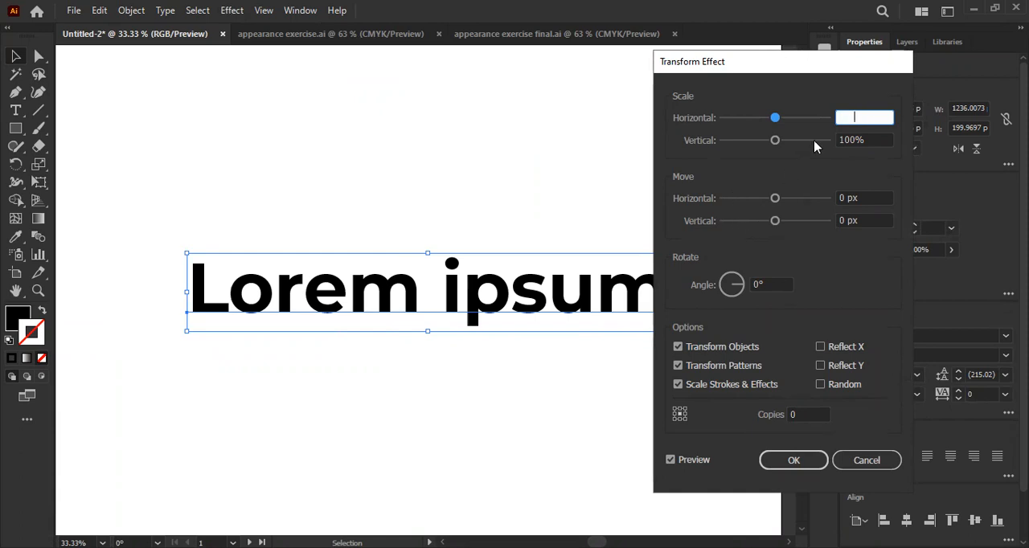
left_click(877, 455)
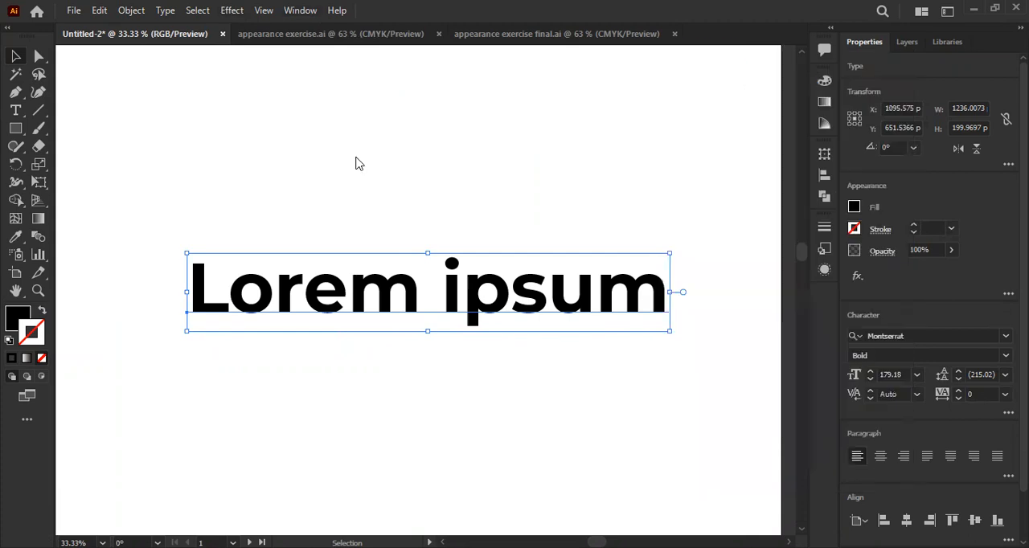
- Start a Transform effect on the Lorem ipsum text with a horizontal move of 2 px and a vertical move of 2 px
left_click(231, 10)
mouse_move(278, 132)
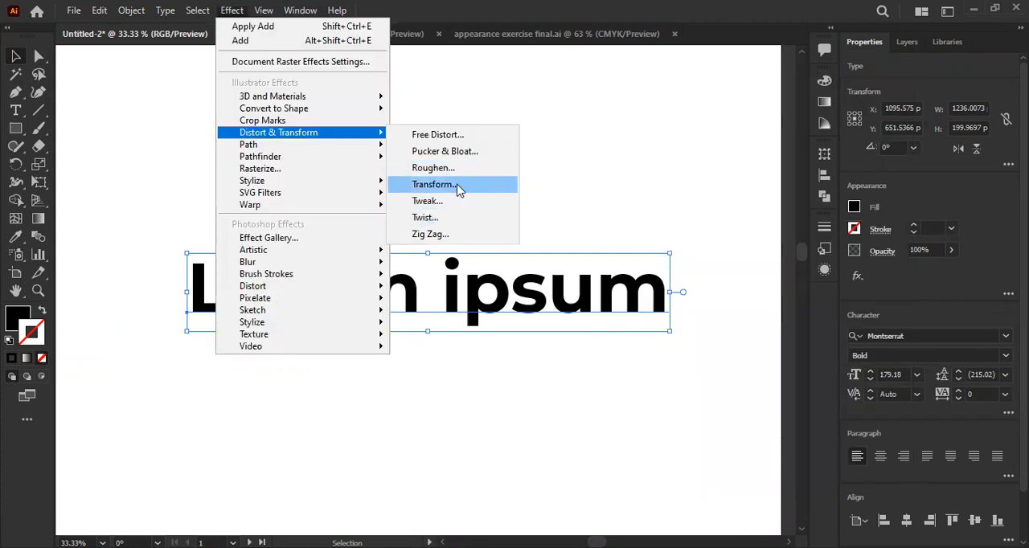
left_click(432, 184)
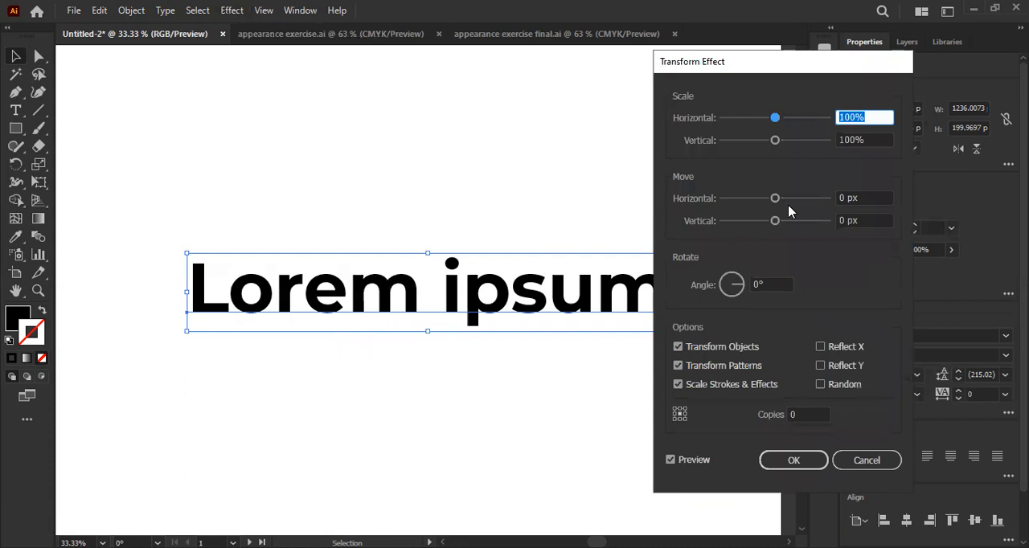
left_click(844, 198)
key("Up")
key("Up")
key("Up")
key("Up")
key("Up")
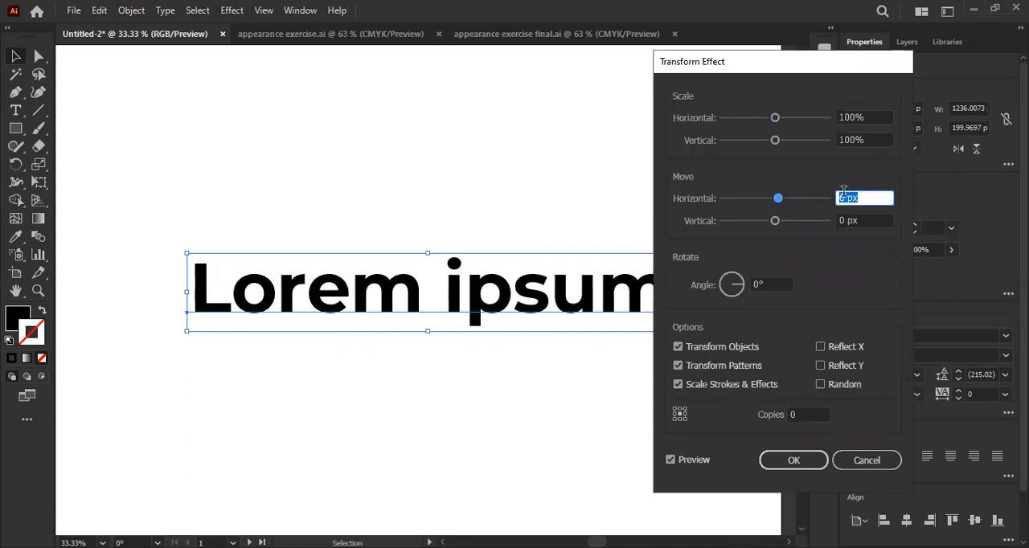
key("Down")
key("Down")
key("Down")
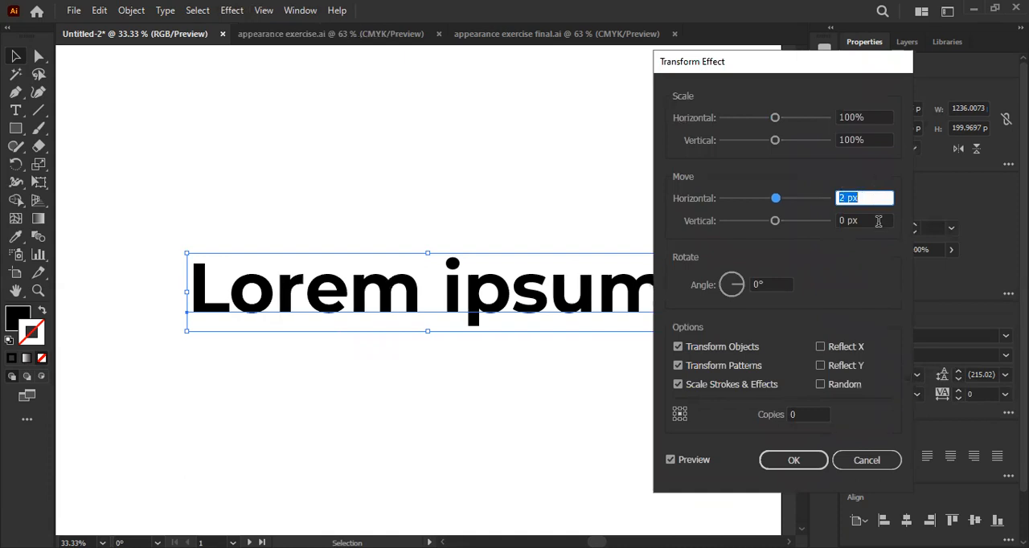
left_click(879, 222)
key("Up")
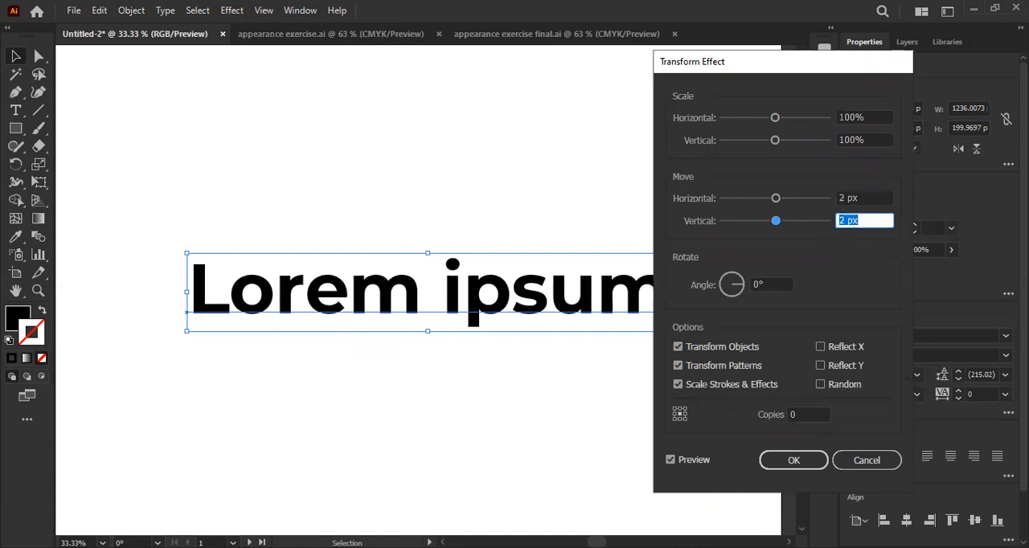
- Add several copies in the Transform effect to build a diagonal extrusion of the text, and apply it
left_click(801, 413)
key("Up")
key("Up")
key("Up")
key("Up")
key("Up")
key("Up")
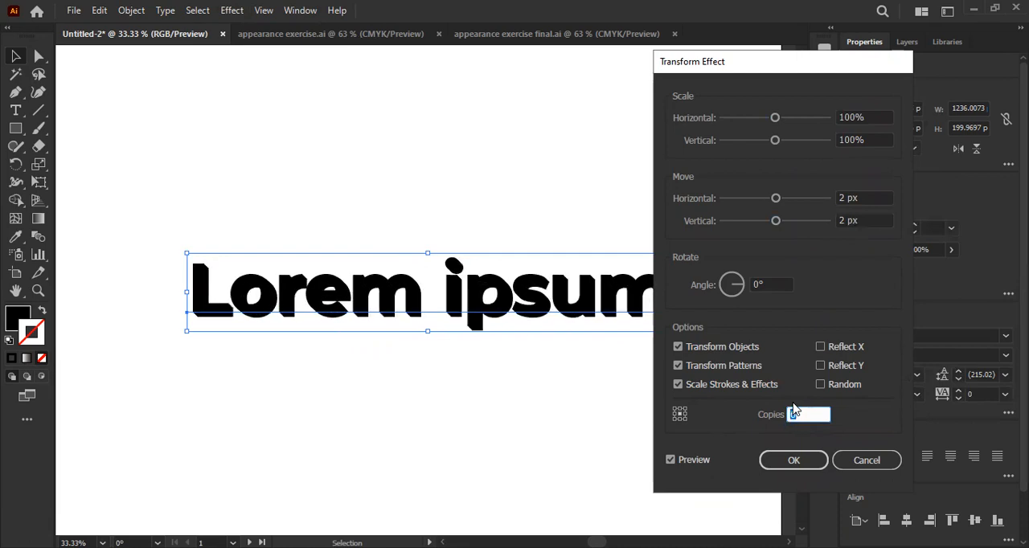
key("Return")
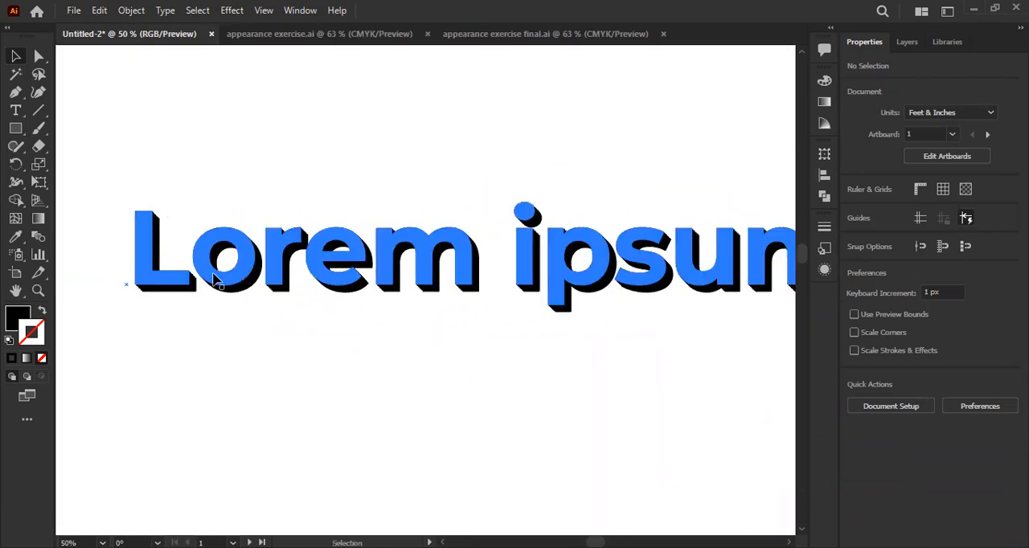
- Look at the finished lettering in appearance exercise final.ai for comparison and return to the Untitled-2 document
left_click(326, 254)
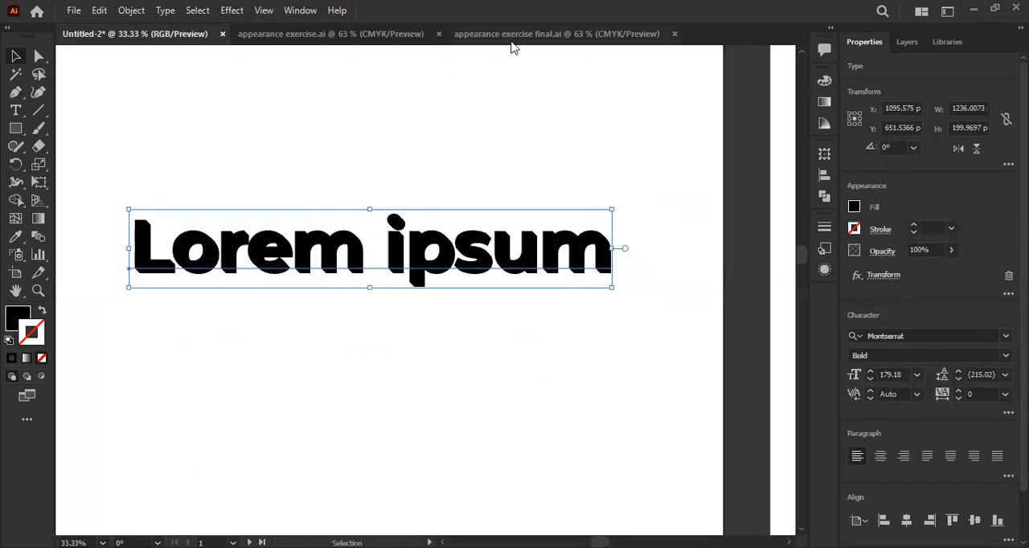
left_click(512, 41)
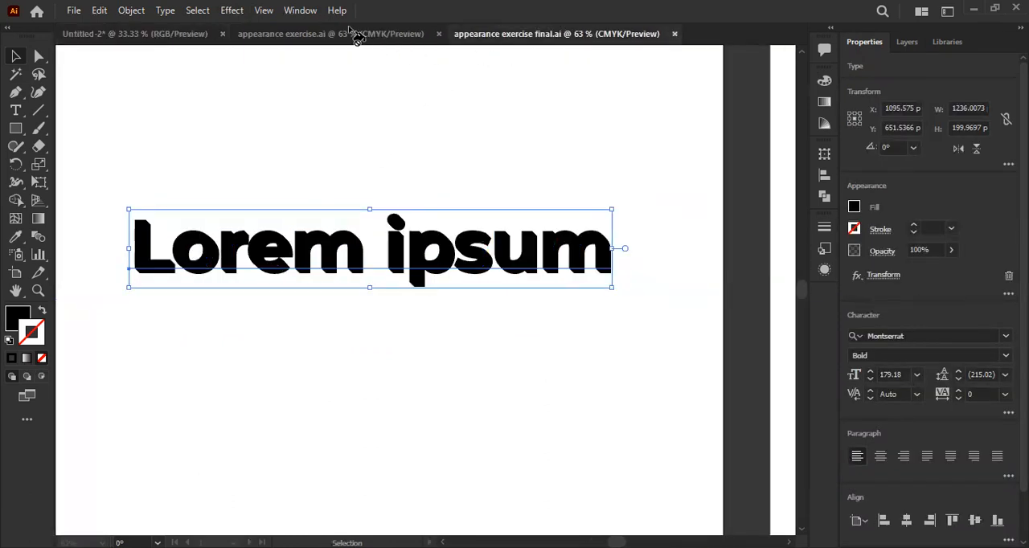
left_click(313, 39)
left_click(515, 40)
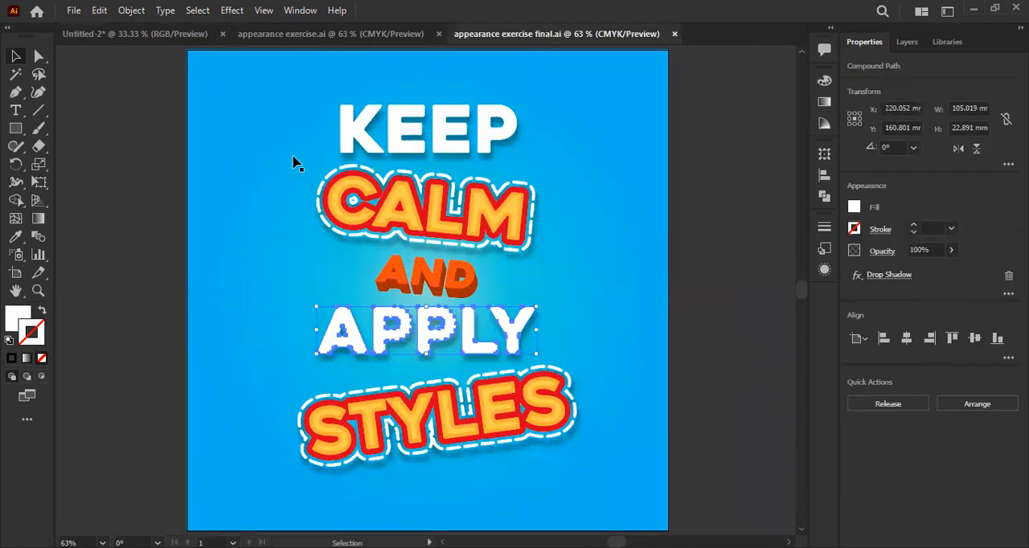
left_click(112, 36)
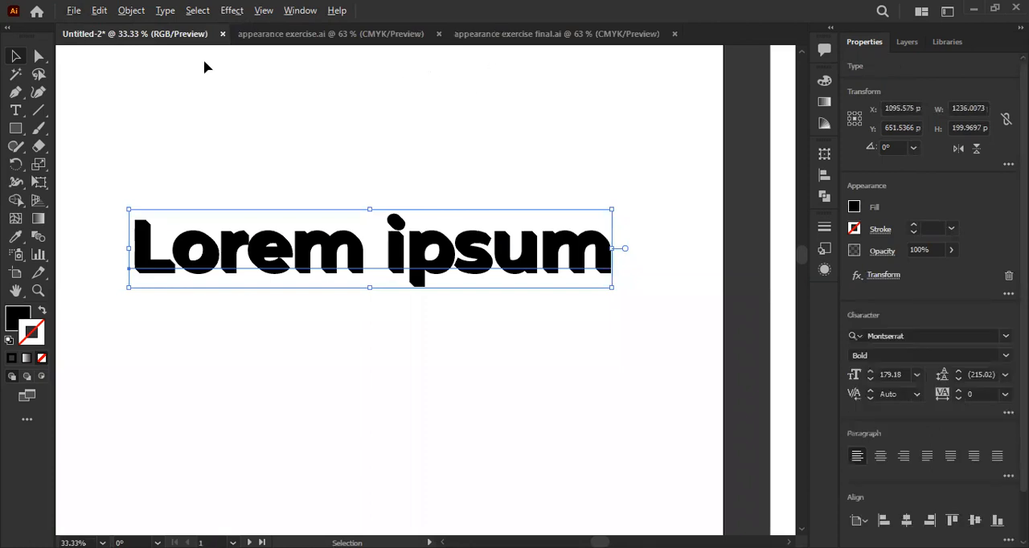
- Restore the blue front copy over the black extruded Lorem ipsum text and inspect the extruded letter edges closely
key("ctrl+shift+z")
key("ctrl+z")
key("ctrl+shift+z")
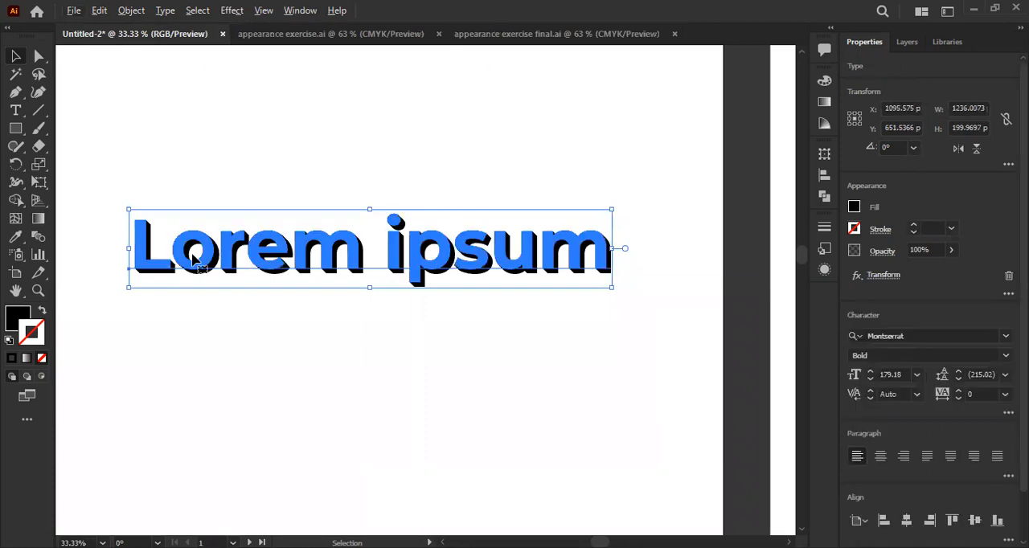
scroll(209, 281, "up", 1)
left_click_drag(209, 242, 219, 246)
scroll(219, 246, "down", 1)
left_click_drag(382, 276, 396, 293)
scroll(336, 292, "up", 1)
scroll(341, 248, "down", 1)
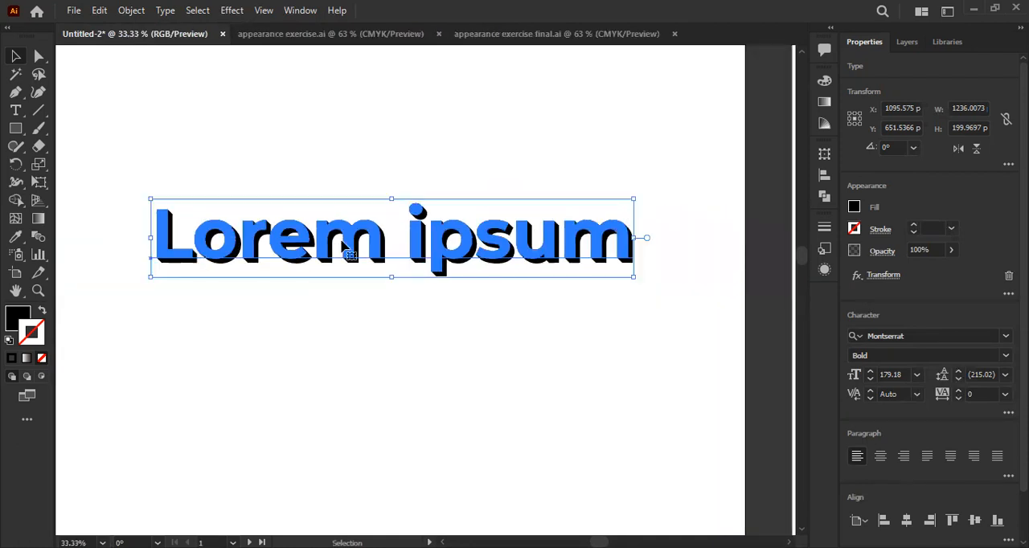
scroll(345, 246, "up", 1)
left_click_drag(288, 245, 291, 251)
- Compare the text with and without its blue front copy, and undo back to before the Transform effect
key("ctrl+z")
key("ctrl+shift+z")
left_click(342, 315)
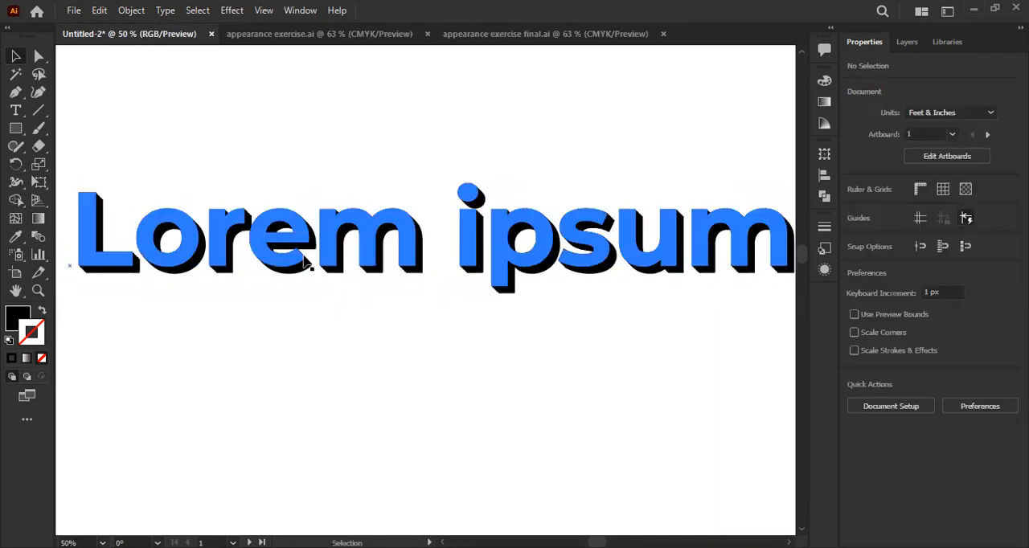
key("ctrl+z")
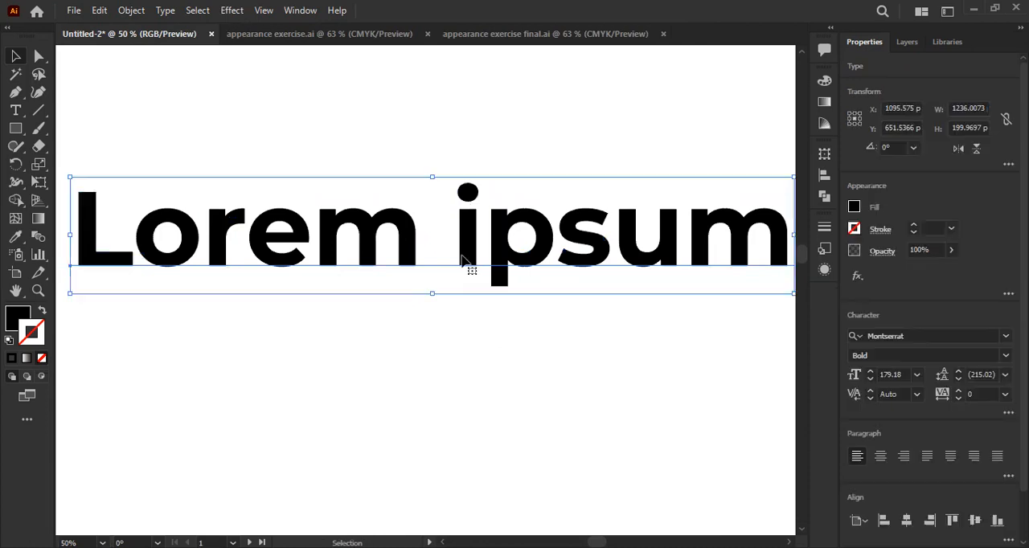
left_click(466, 364)
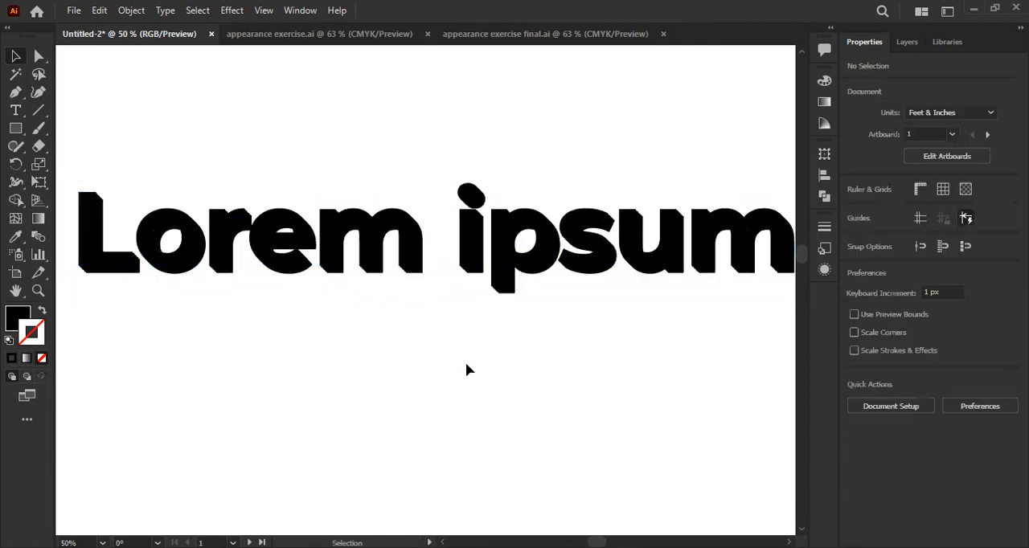
key("ctrl+shift+z")
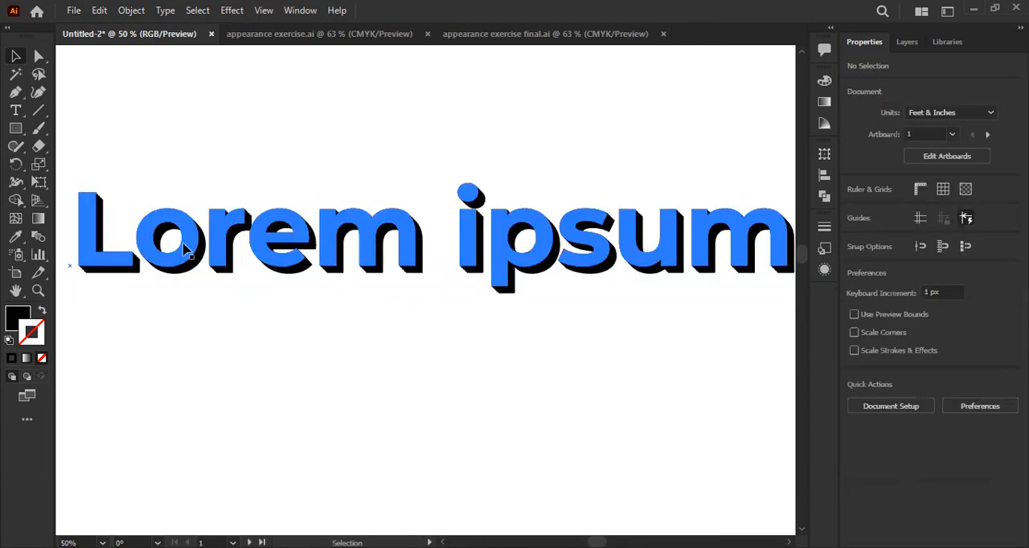
key("ctrl+z")
key("ctrl+z")
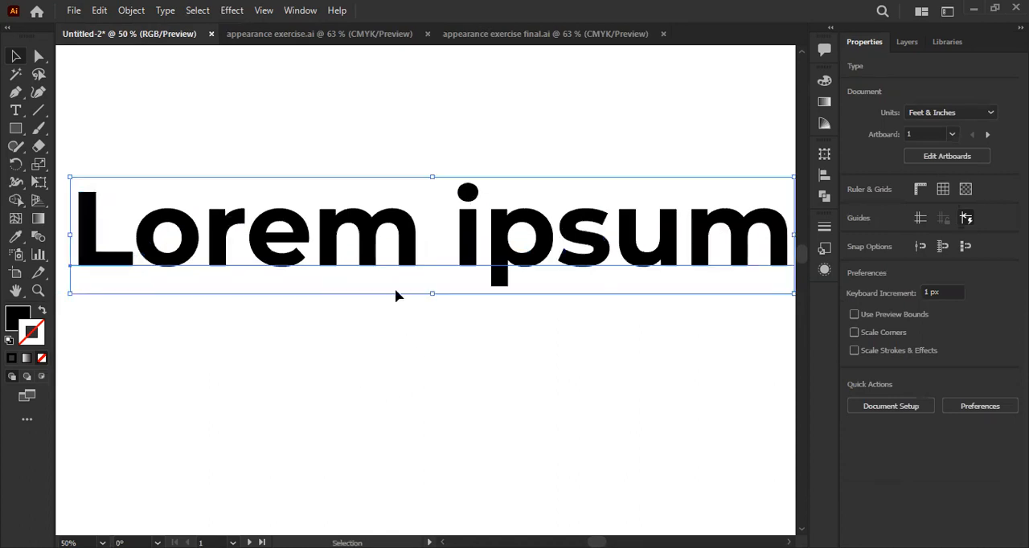
left_click(232, 9)
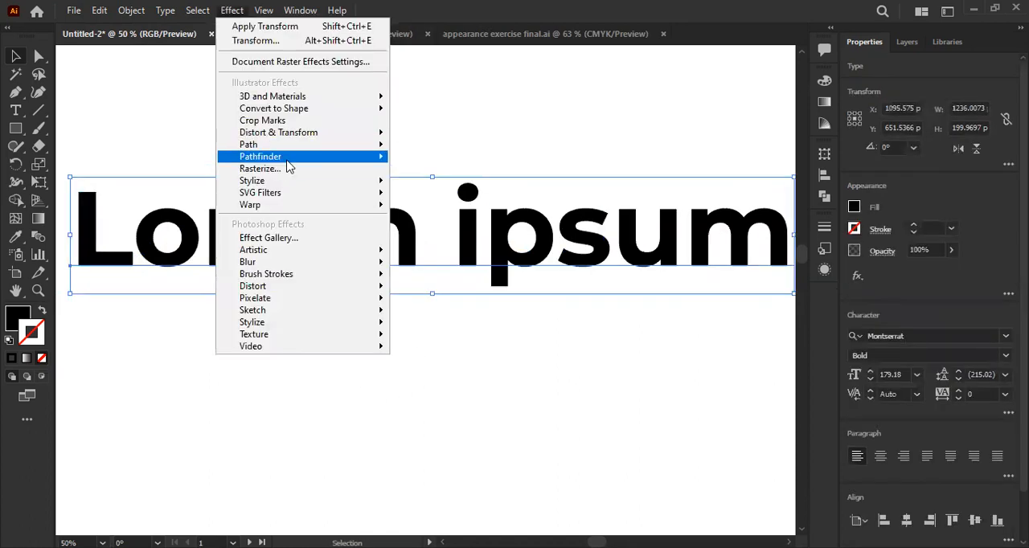
mouse_move(310, 133)
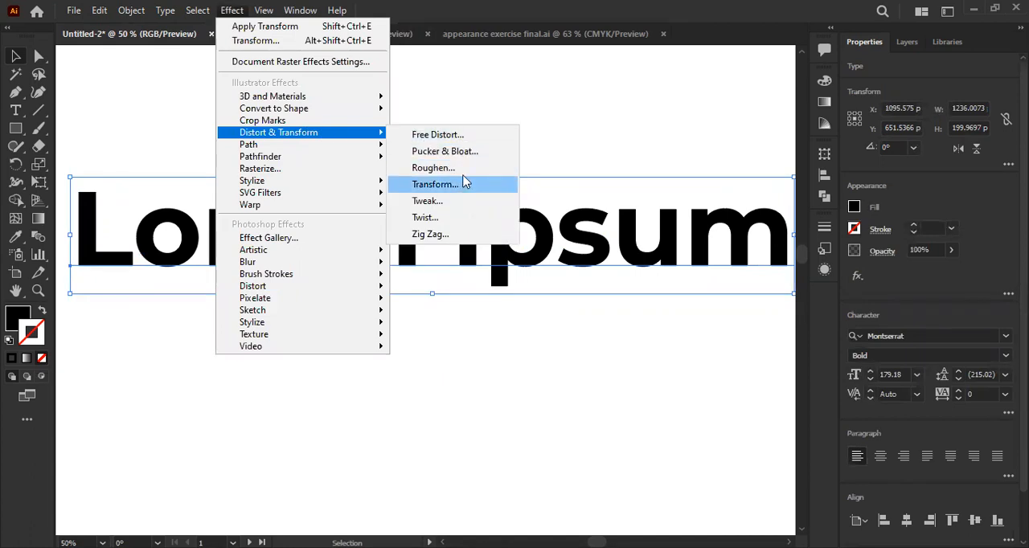
left_click(496, 105)
left_click(252, 207)
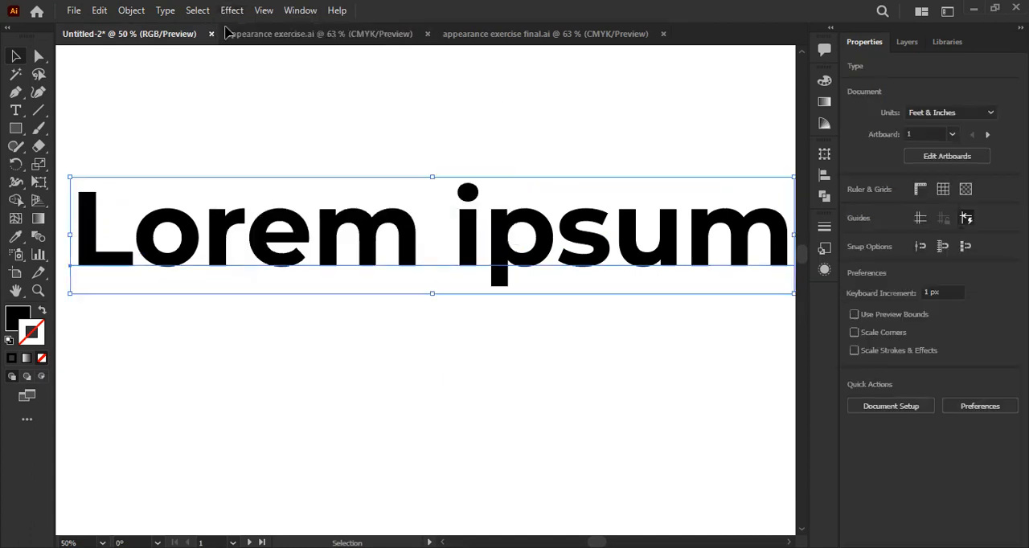
- Start a Transform effect on the black Lorem ipsum text with a 2 px horizontal and 2 px vertical move
left_click(231, 9)
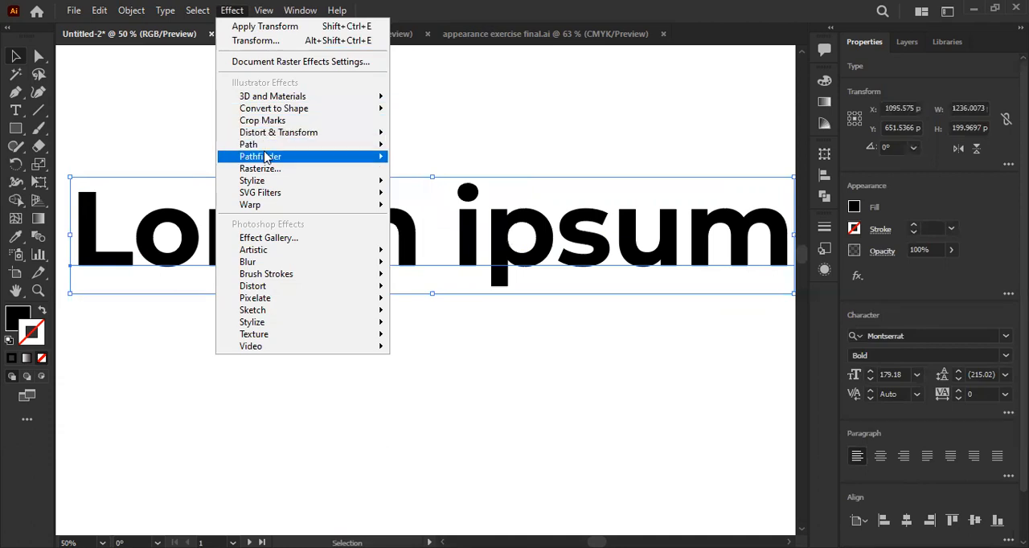
mouse_move(291, 137)
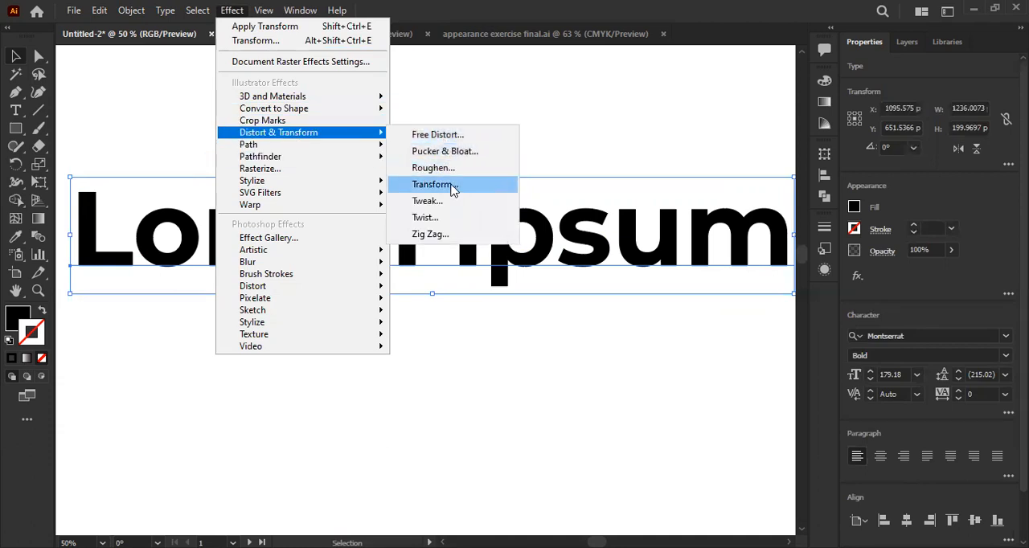
left_click(434, 184)
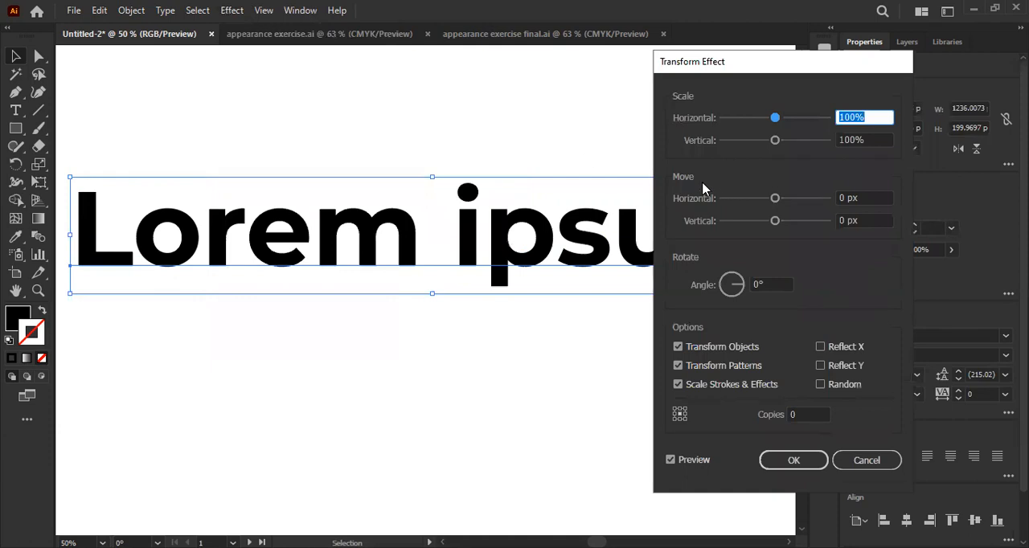
left_click_drag(876, 199, 826, 201)
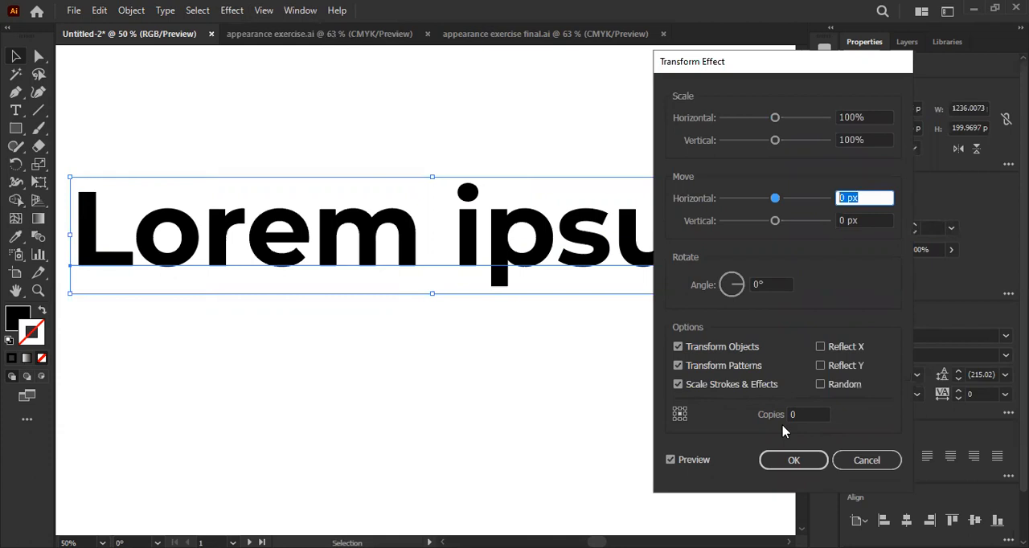
key("Up")
key("Up")
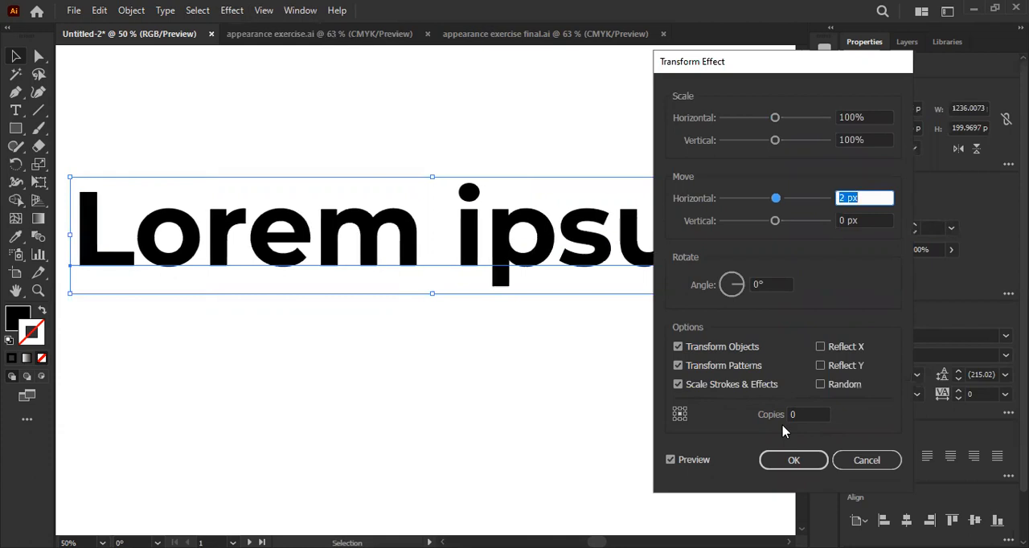
left_click(854, 221)
key("Up")
key("Up")
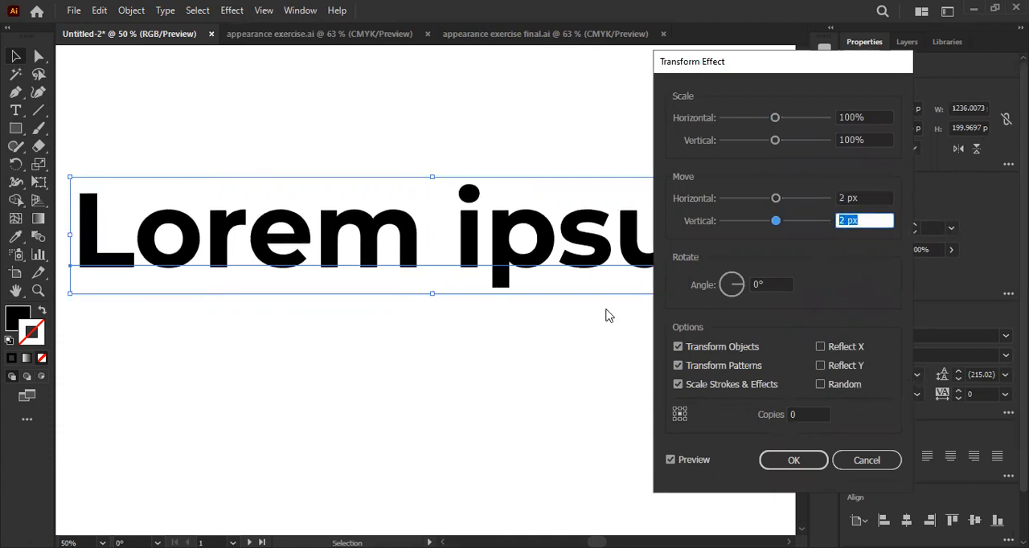
- Raise the Transform effect's copies to 28 to preview a very deep extrusion
left_click(800, 414)
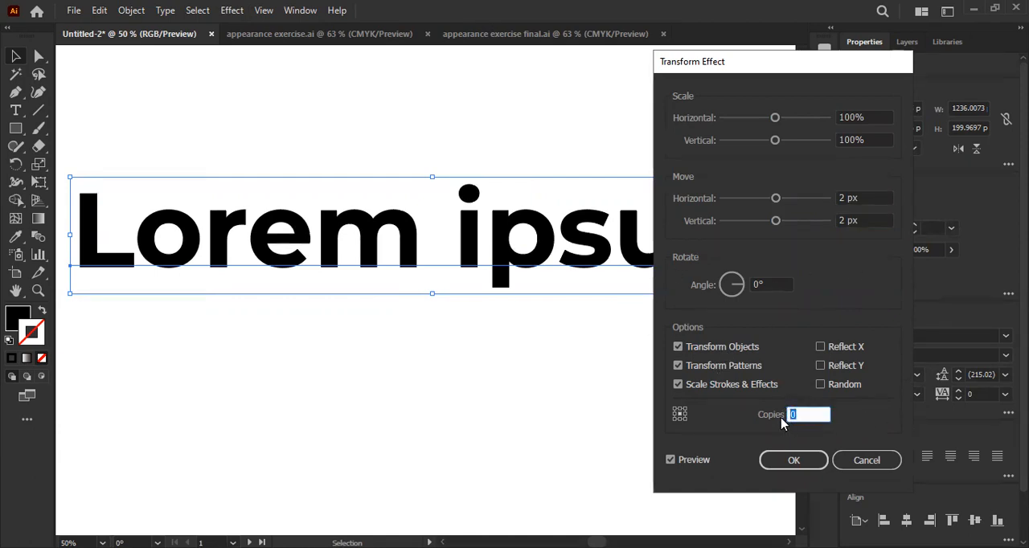
key("Up")
key("shift+Up")
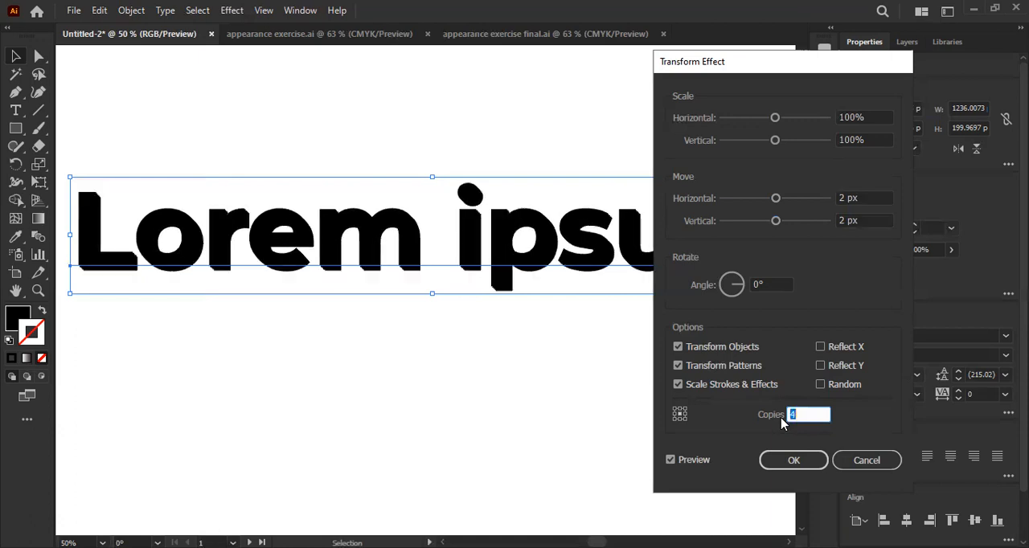
key("shift+Up")
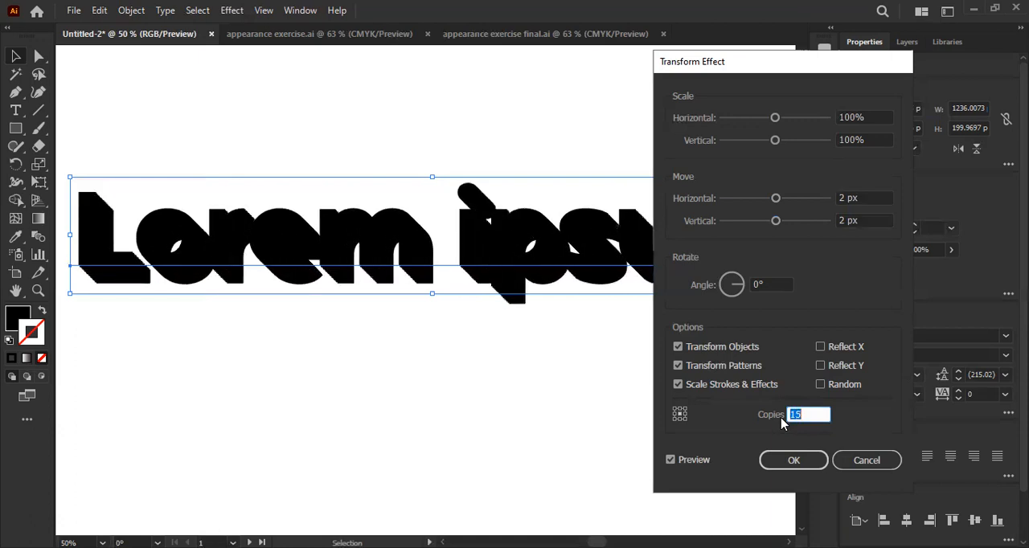
key("Up")
key("Up")
key("Up")
key("shift+Up")
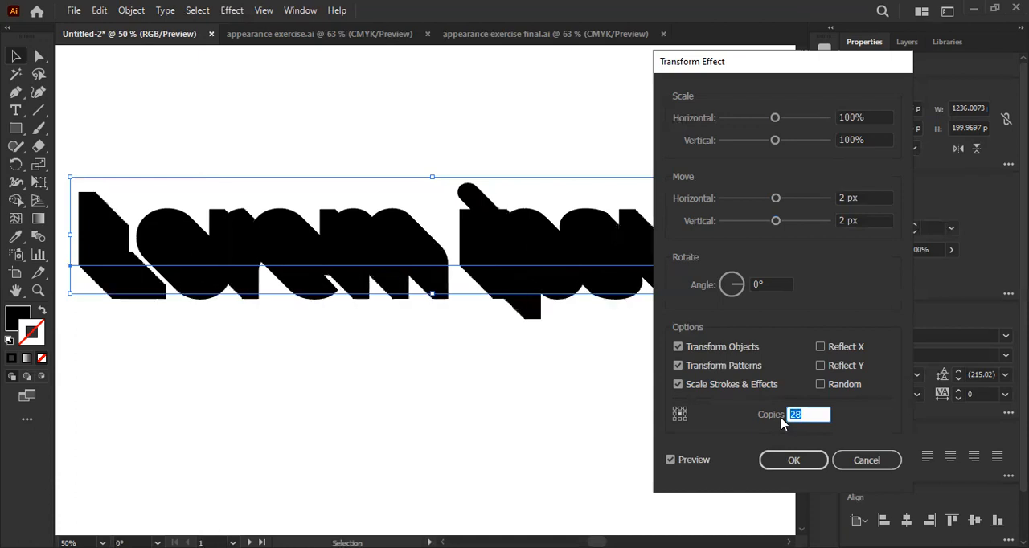
- Reduce the Transform effect's copies to 4 for a shallow extrusion and apply the effect
key("shift+Down")
key("shift+Down")
key("shift+Down")
key("shift+Down")
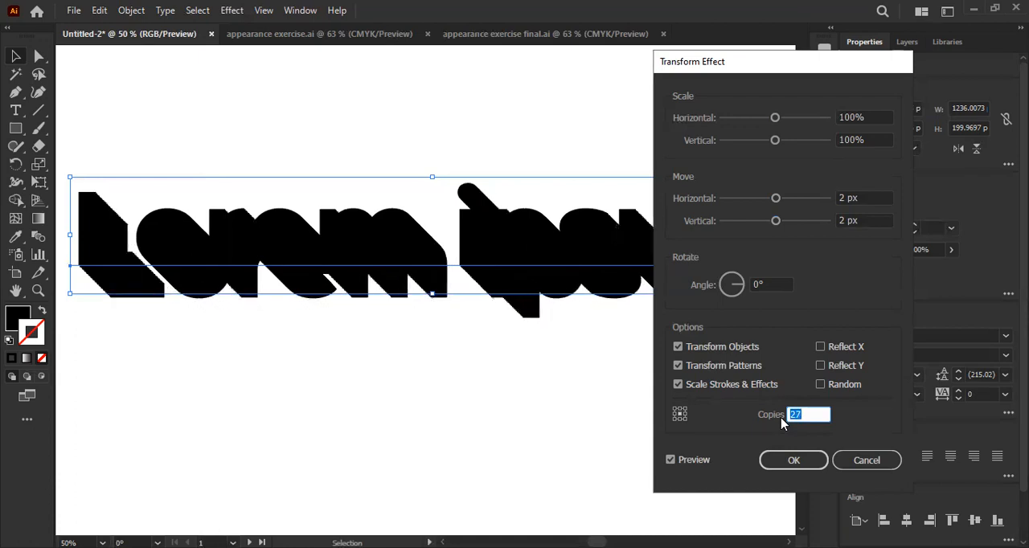
key("Up")
key("Up")
key("Up")
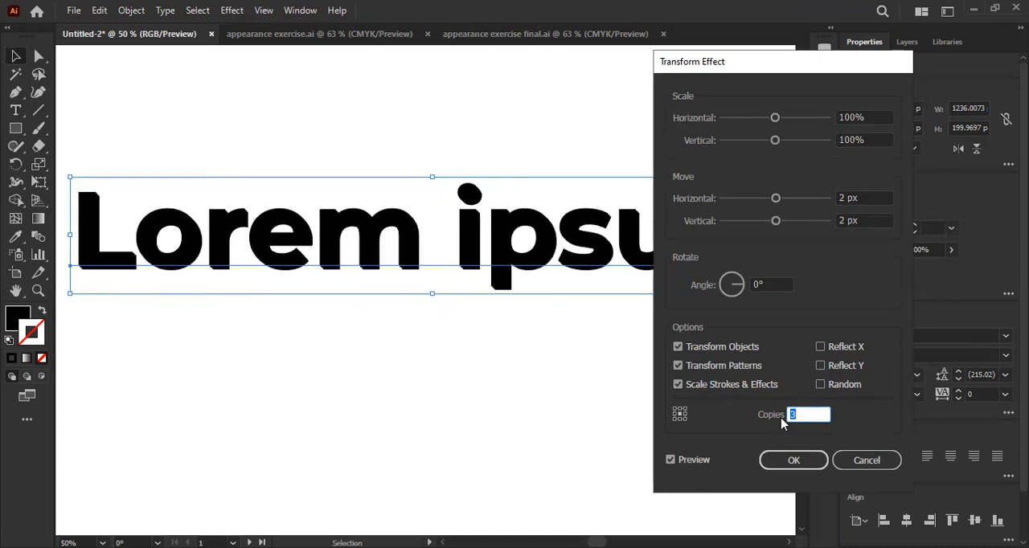
key("Up")
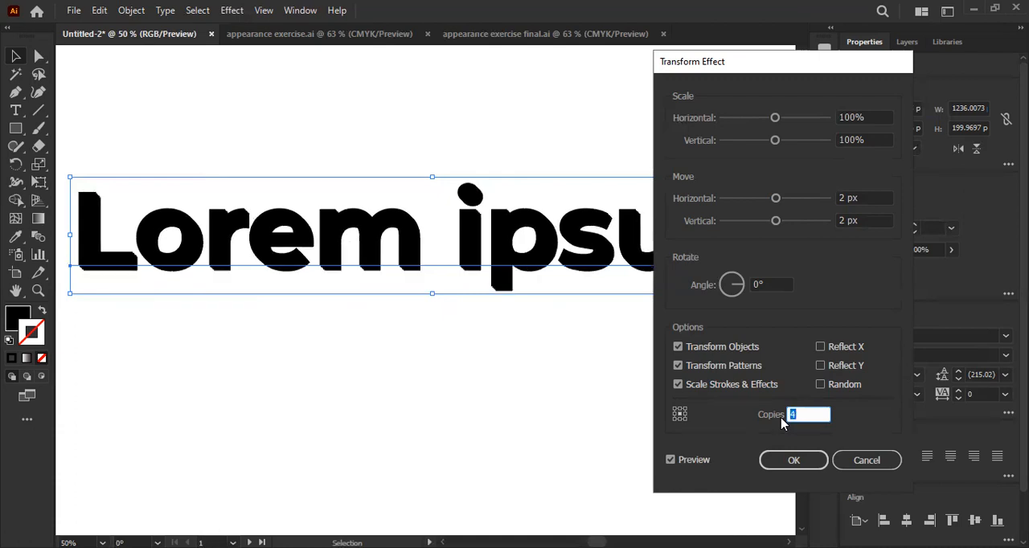
left_click(794, 456)
left_click(793, 454)
- Check the extruded text with its blue front copy, then inspect the black text's appearance attributes
scroll(501, 204, "down", 2)
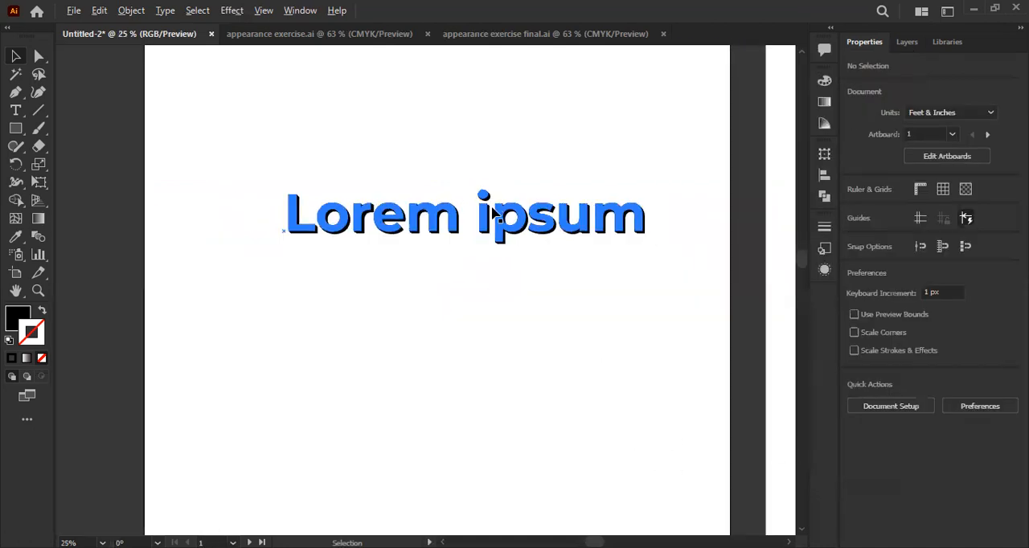
left_click_drag(483, 232, 426, 341)
scroll(421, 346, "up", 1)
left_click_drag(531, 333, 504, 335)
left_click(501, 334)
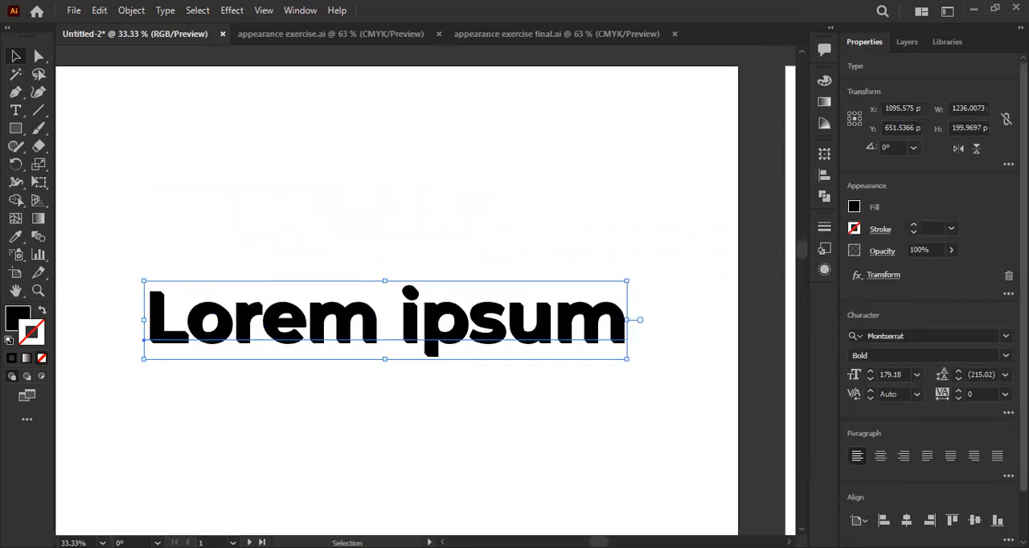
left_click(824, 269)
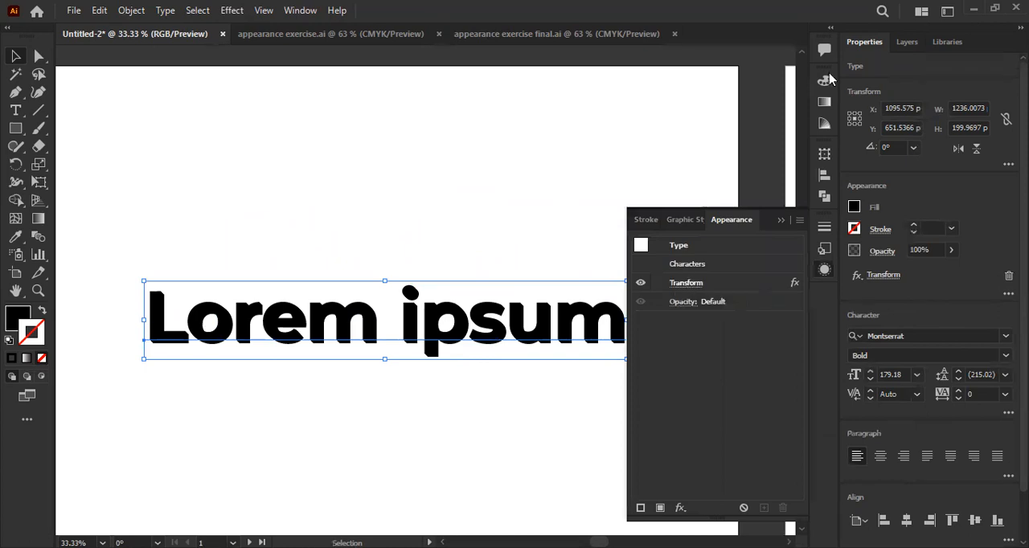
left_click(816, 458)
- Examine the extruded edges of the letter m closely beneath the blue front copy
scroll(448, 318, "down", 1)
key("space")
left_click_drag(465, 320, 425, 306)
scroll(383, 337, "up", 1)
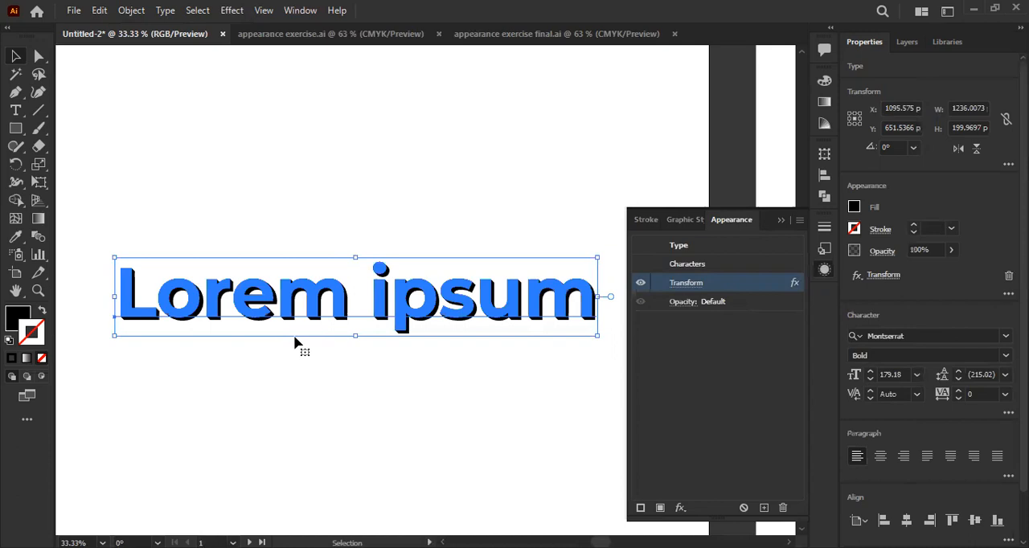
scroll(298, 338, "up", 2)
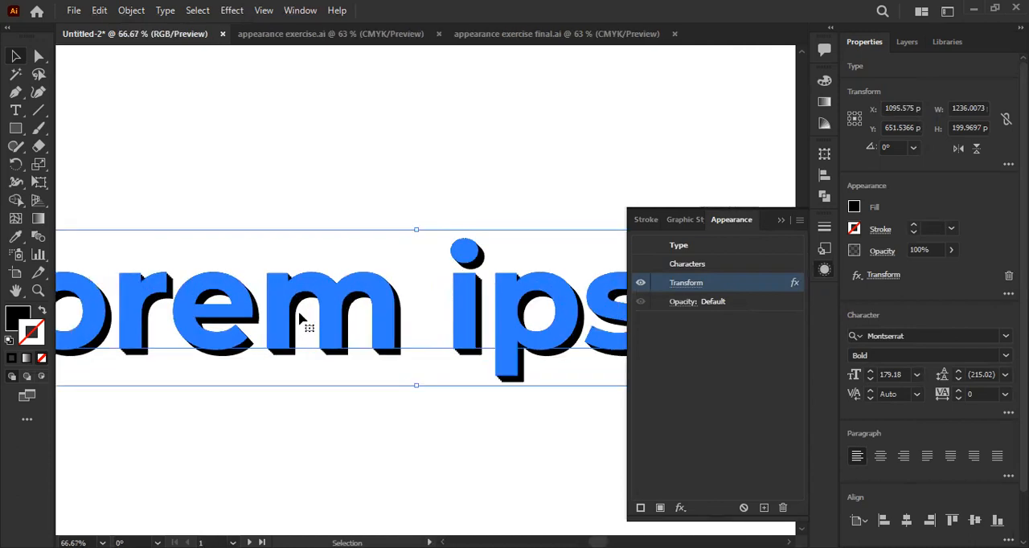
scroll(298, 351, "up", 4)
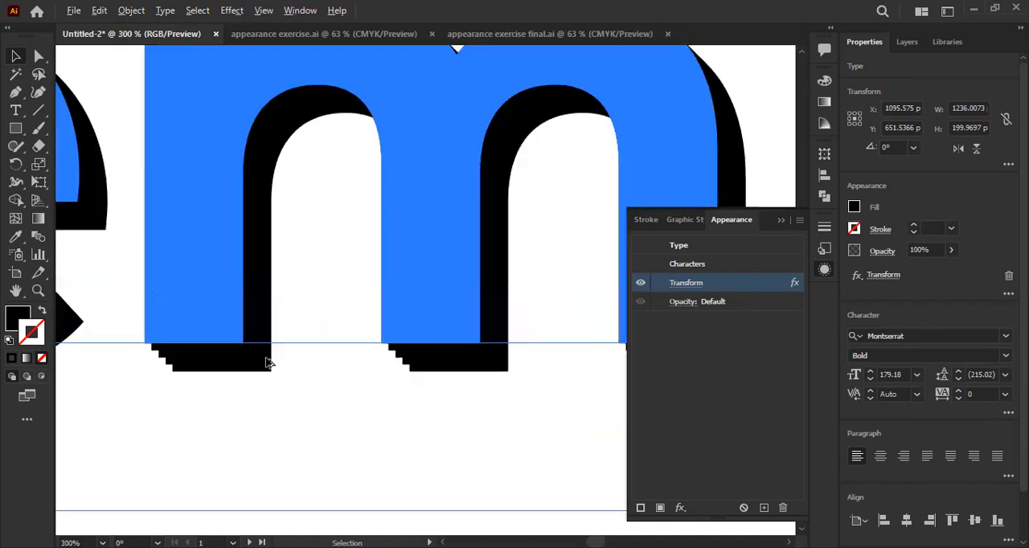
scroll(246, 346, "down", 4)
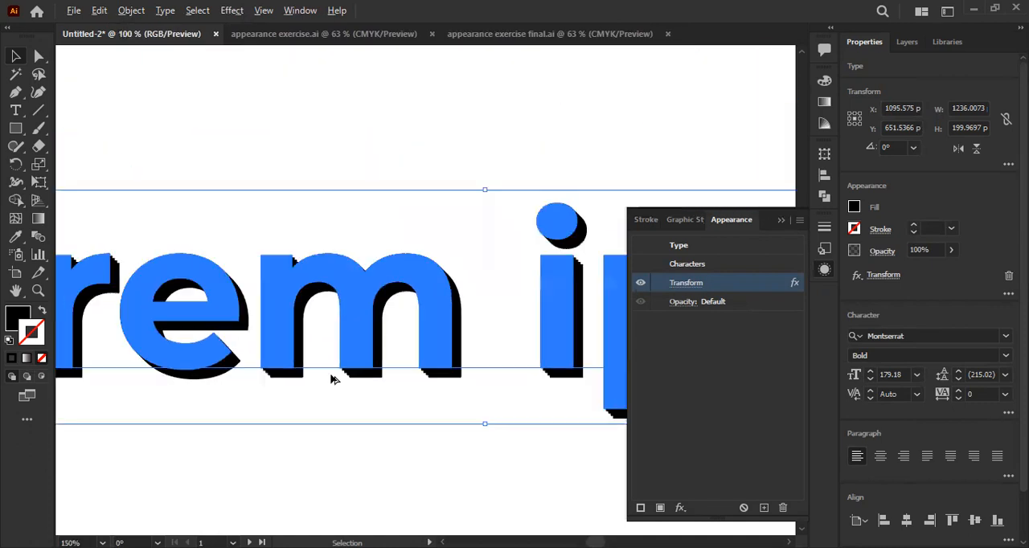
- Undo the Transform effect on the black Lorem ipsum text
left_click_drag(333, 378, 337, 325)
scroll(322, 361, "down", 4)
scroll(338, 378, "up", 2)
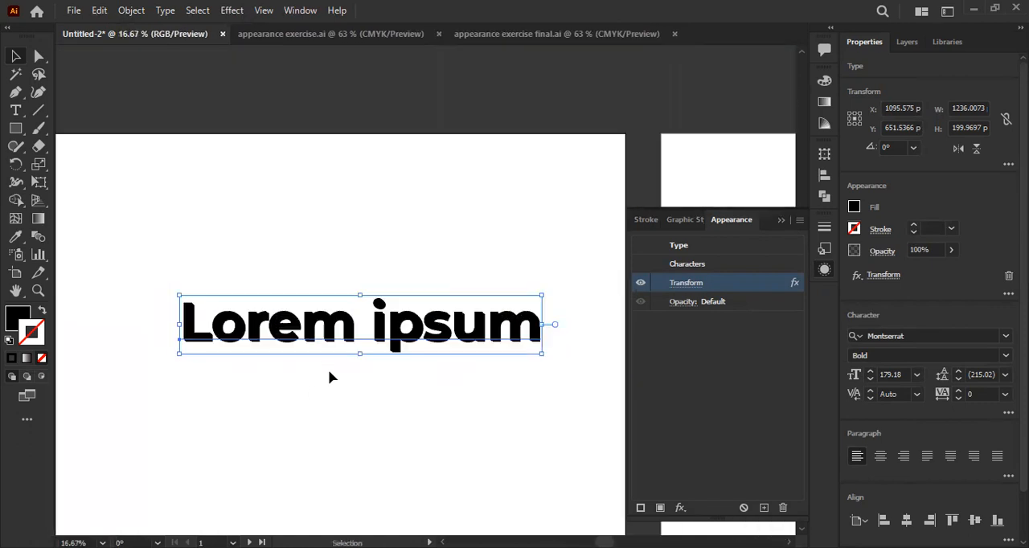
key("ctrl+z")
key("ctrl+z")
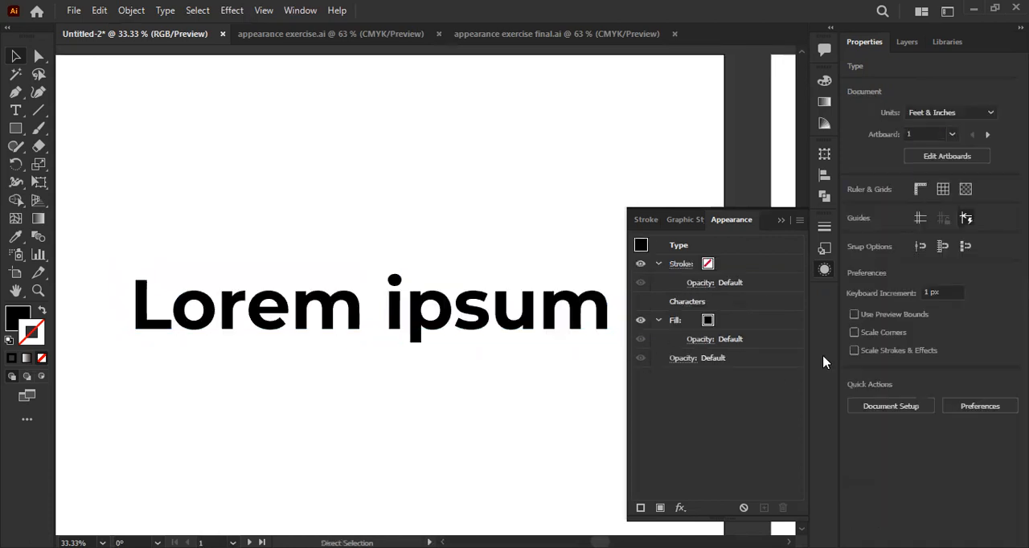
- Select the plain Lorem ipsum text, add a new fill to its appearance, and colour that fill blue
left_click(397, 318)
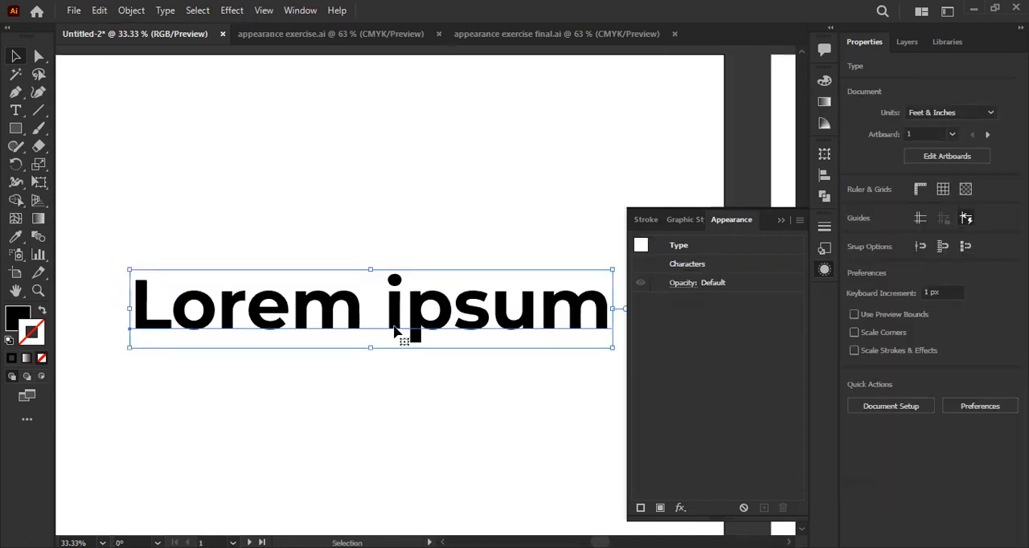
left_click_drag(484, 438, 466, 418)
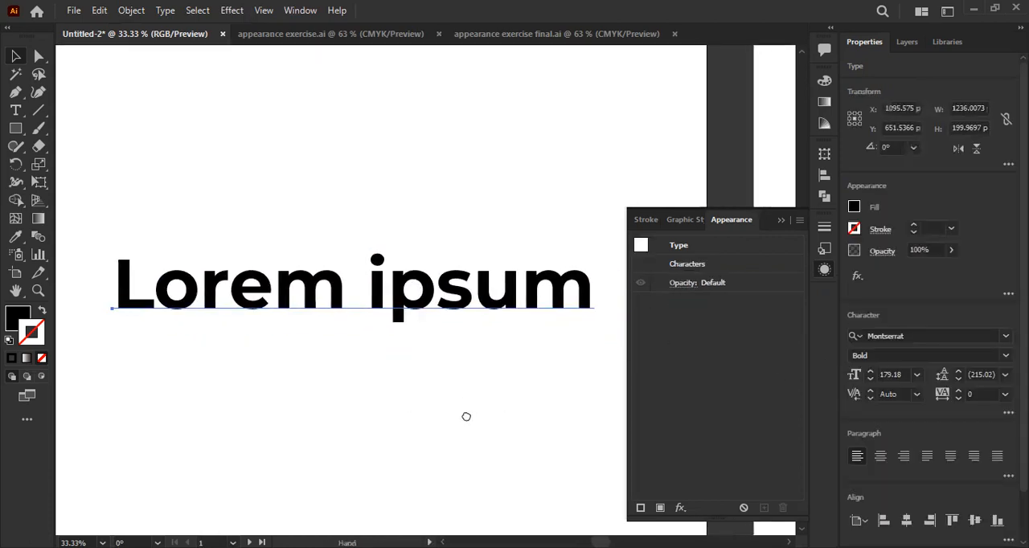
left_click(660, 509)
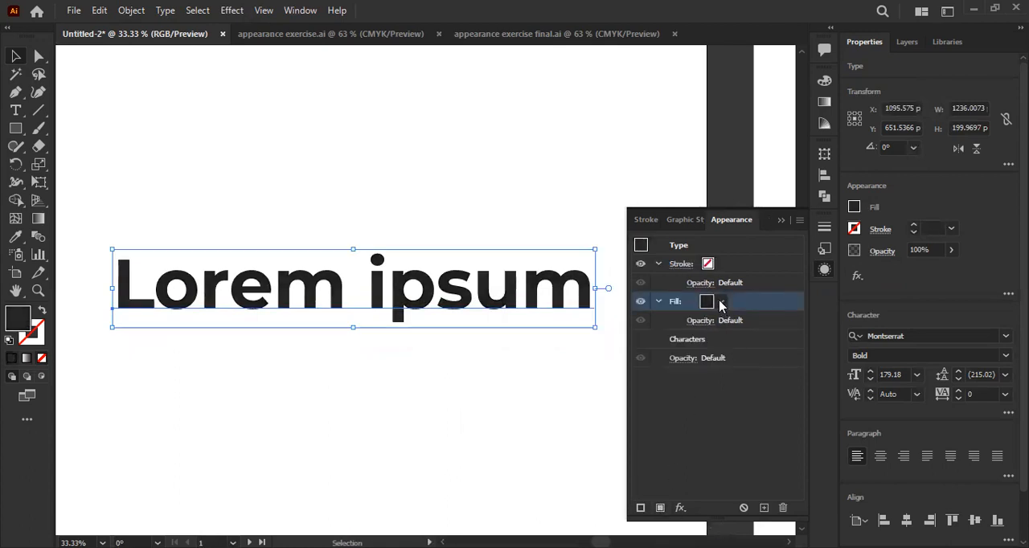
left_click(720, 303)
left_click(651, 328)
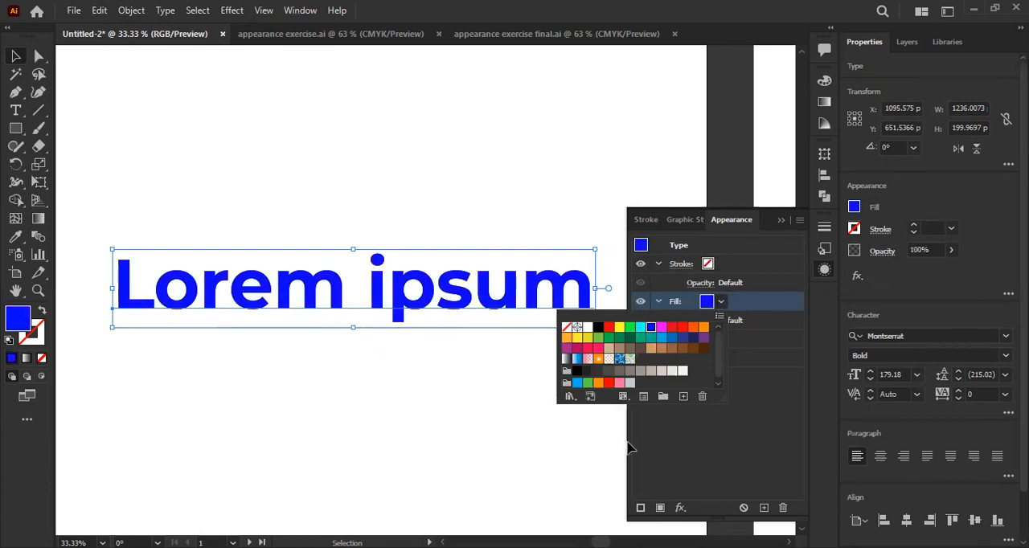
- Add a Transform effect to the blue fill, moving it 3 px horizontally and 3 px vertically
left_click(679, 513)
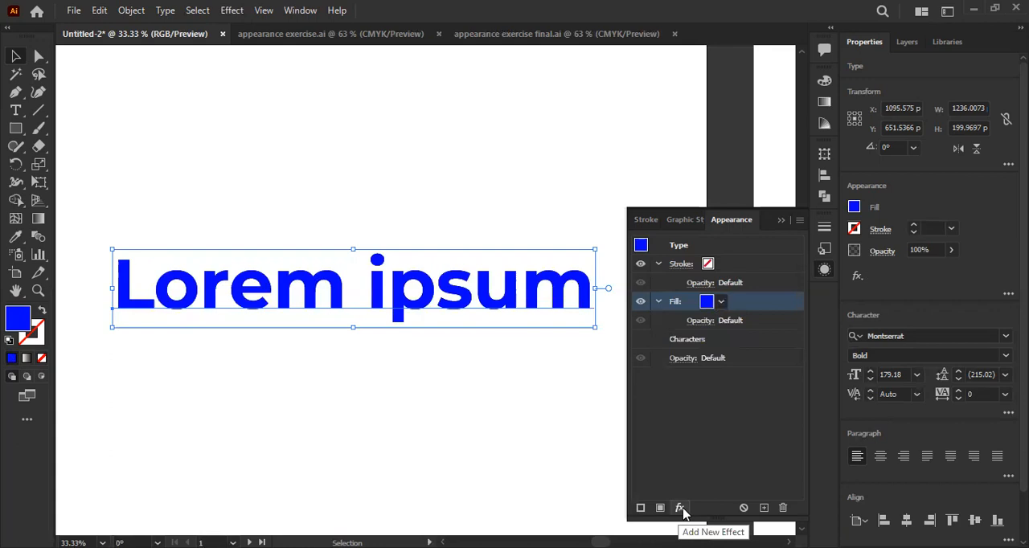
left_click(680, 510)
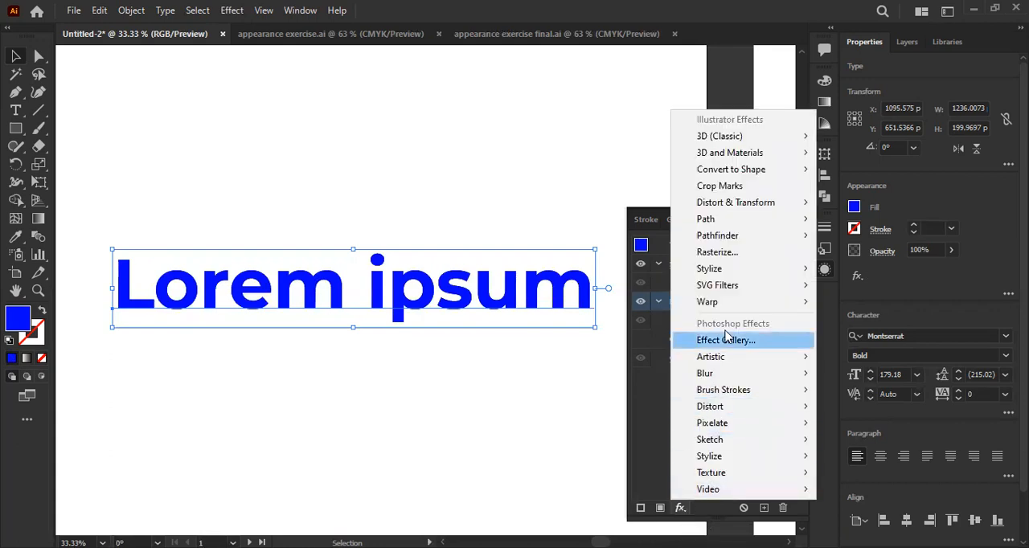
mouse_move(762, 204)
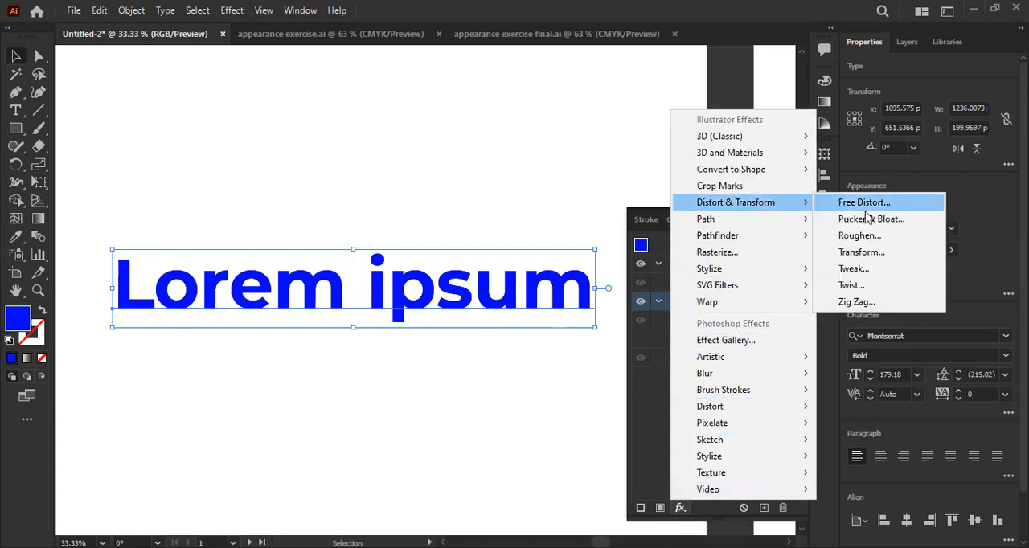
left_click(889, 260)
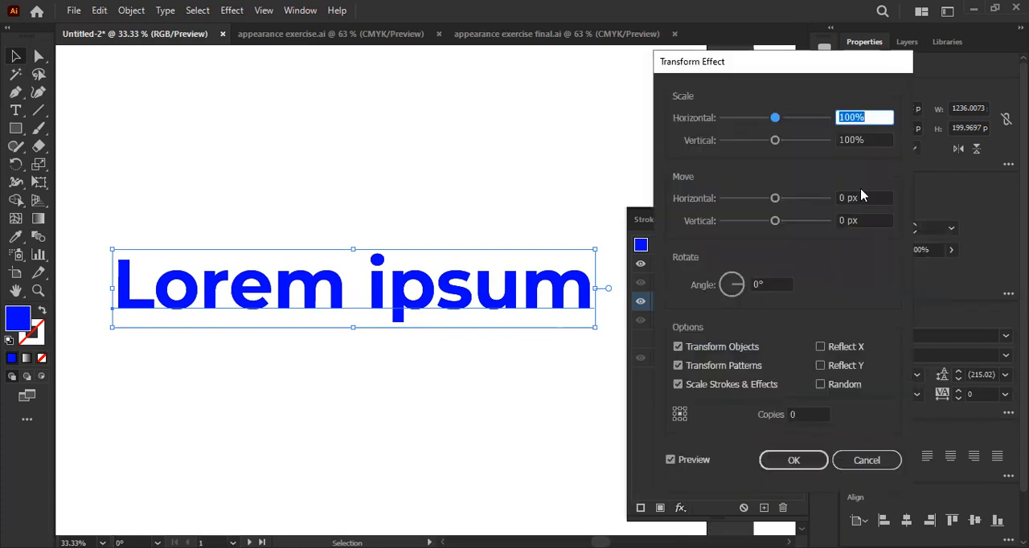
left_click(861, 197)
key("Up")
key("Up")
key("Up")
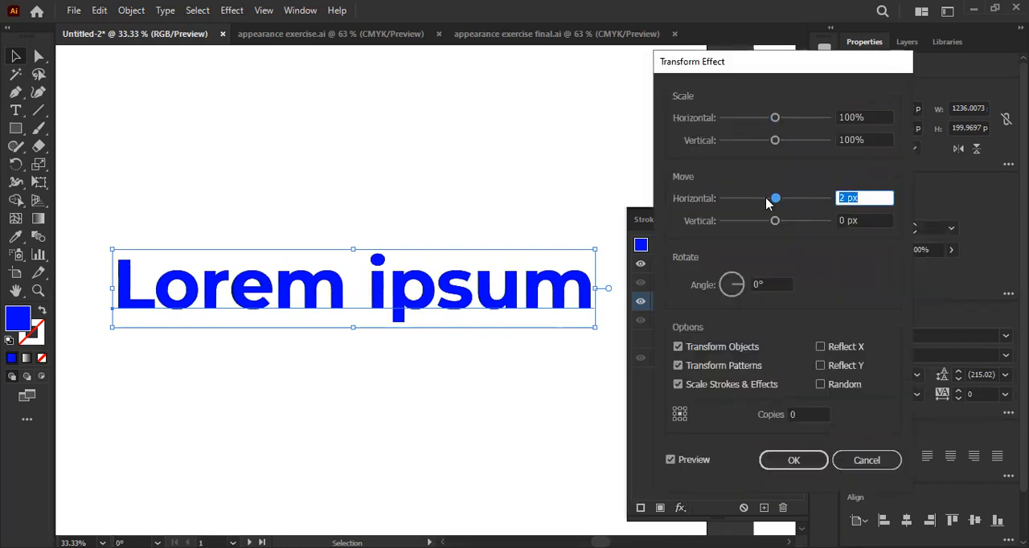
left_click(864, 221)
key("Up")
key("Up")
key("Up")
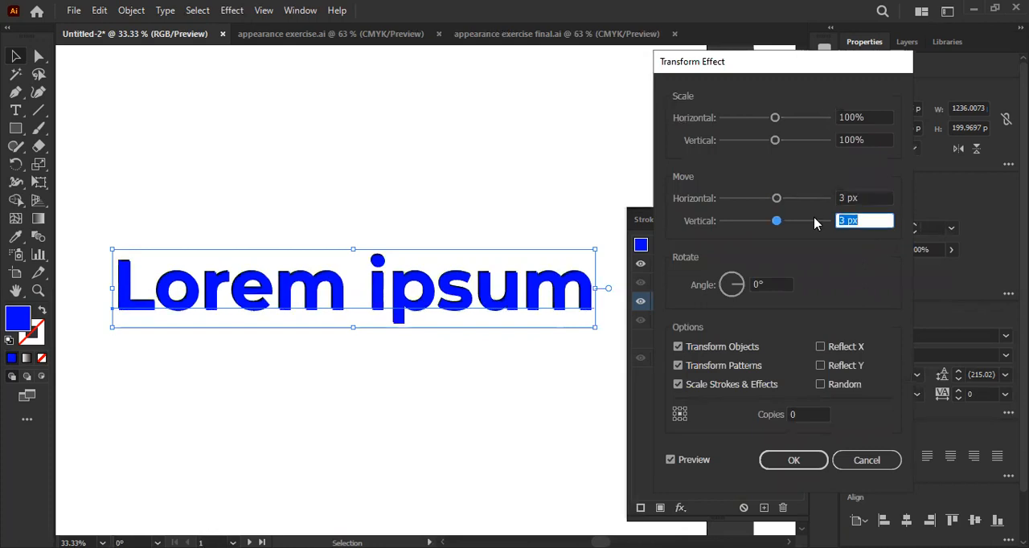
- Give the blue fill's Transform effect a few copies for a short extrusion and apply it
left_click(800, 414)
key("Up")
key("Up")
key("Up")
key("Up")
key("Up")
key("Up")
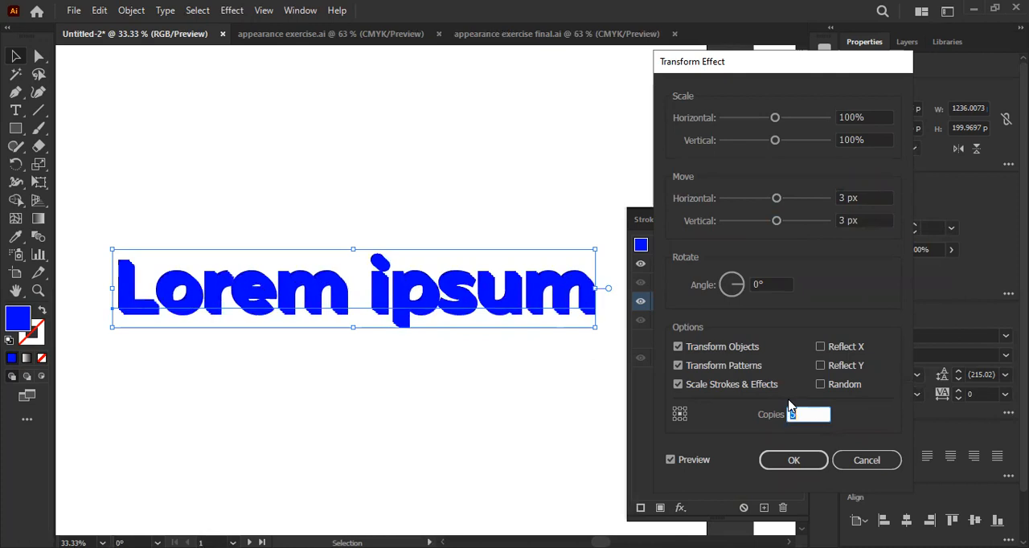
key("Down")
key("Down")
key("Down")
key("Down")
key("Return")
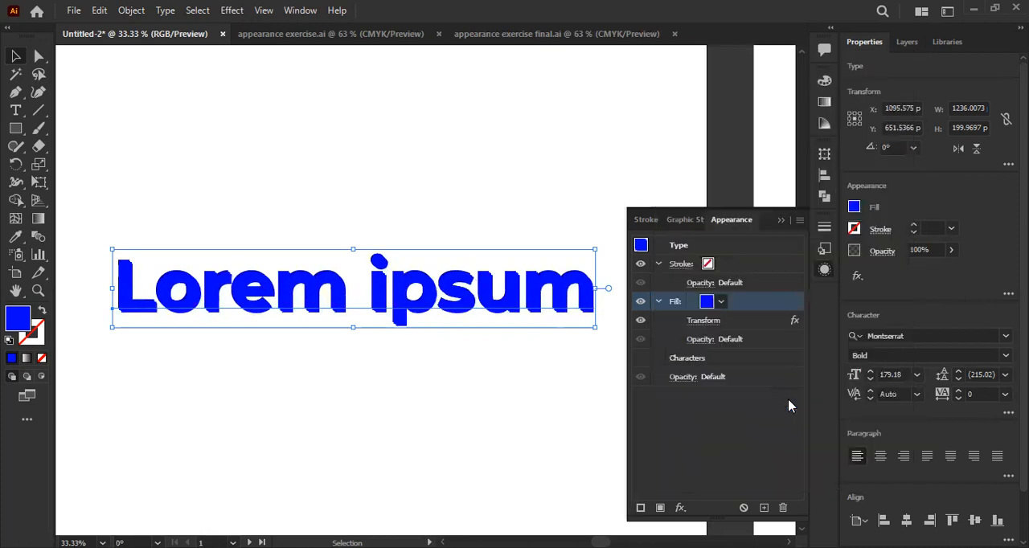
- Add a second fill above the extruded blue fill, colour it red, and deselect the text to check the contrast
left_click(661, 507)
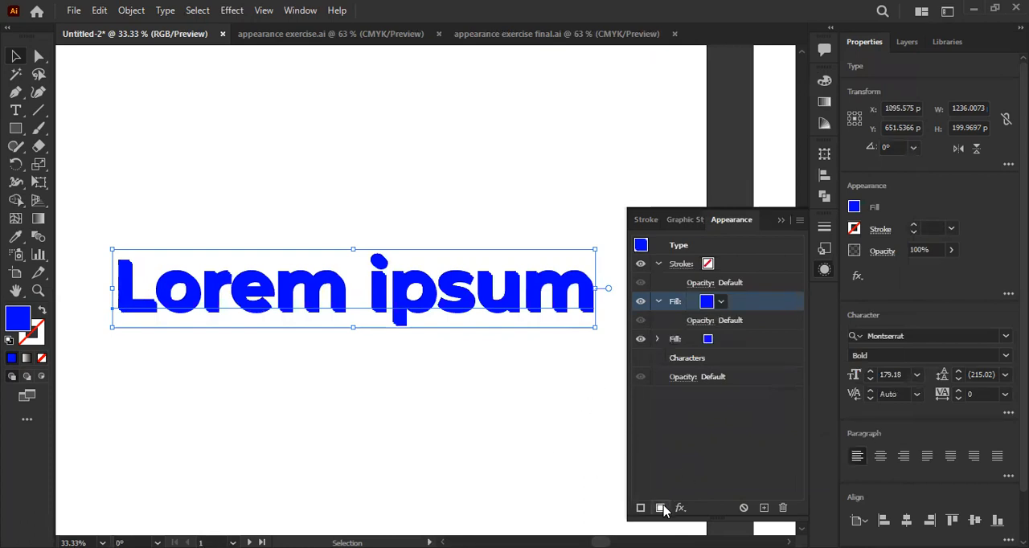
left_click(719, 304)
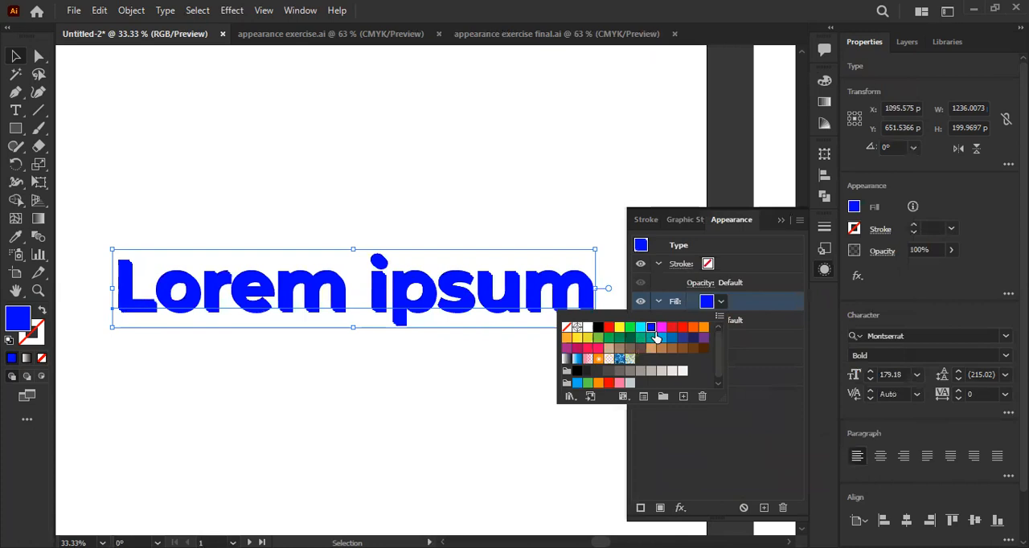
left_click(608, 328)
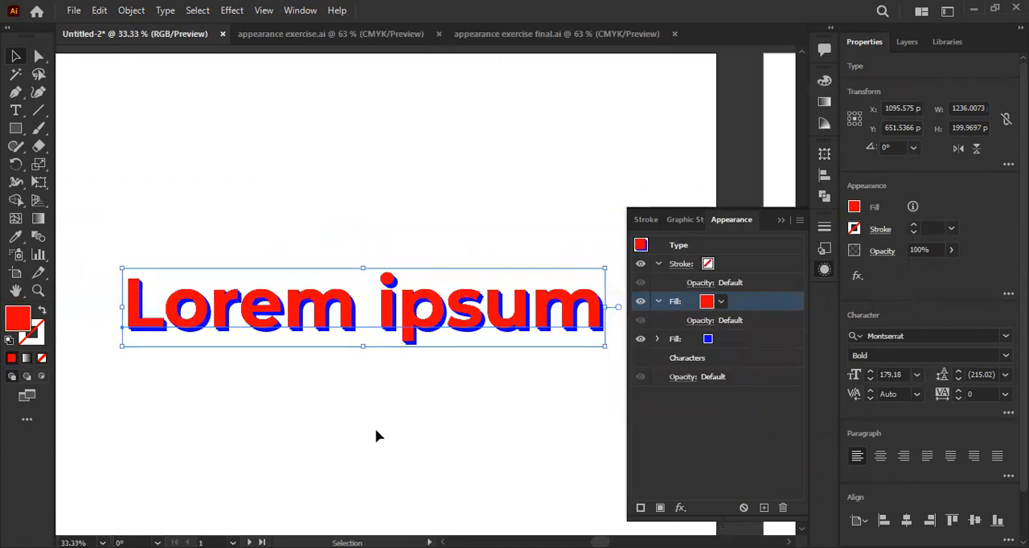
left_click(351, 407)
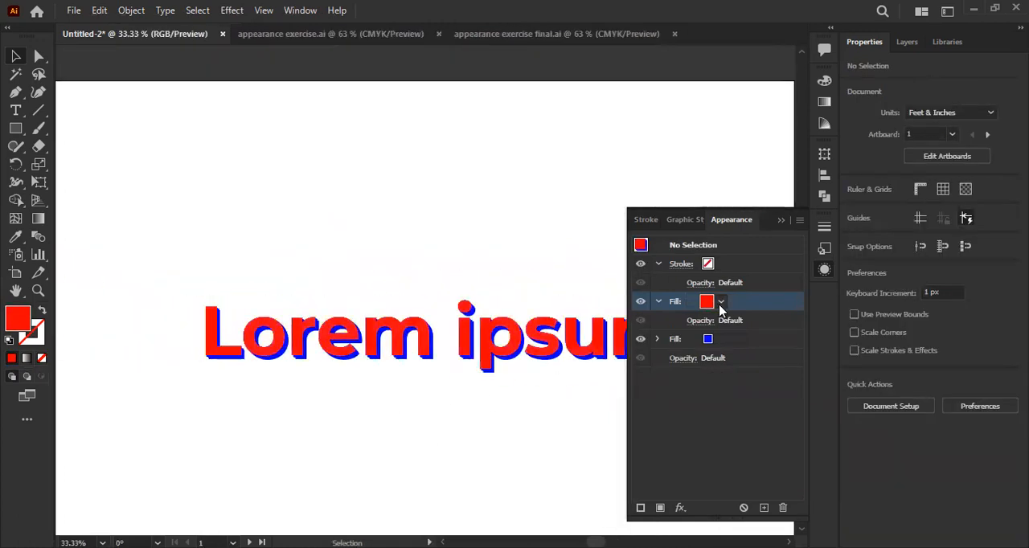
- Recolour the upper fill of the Lorem ipsum text black
left_click(722, 302)
left_click(599, 328)
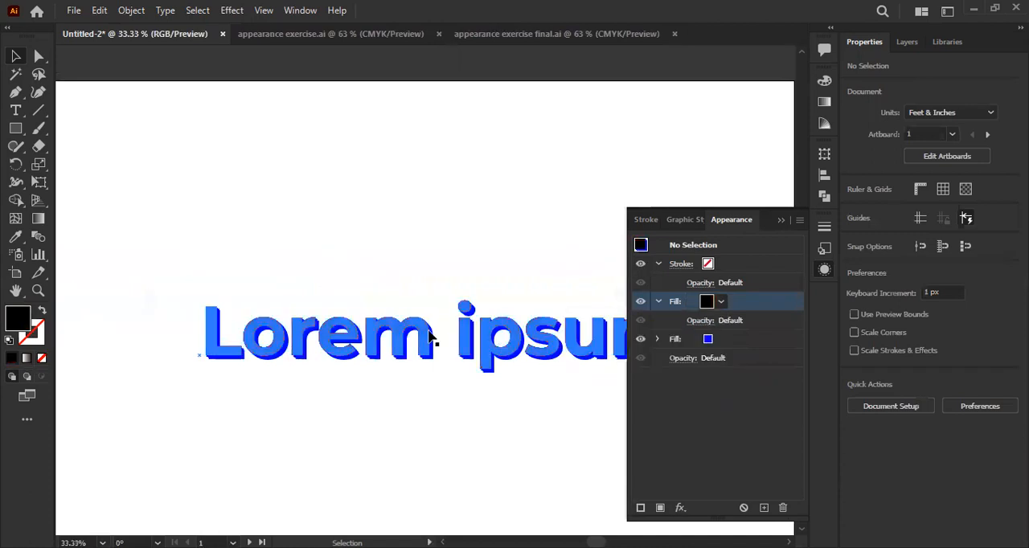
left_click(432, 340)
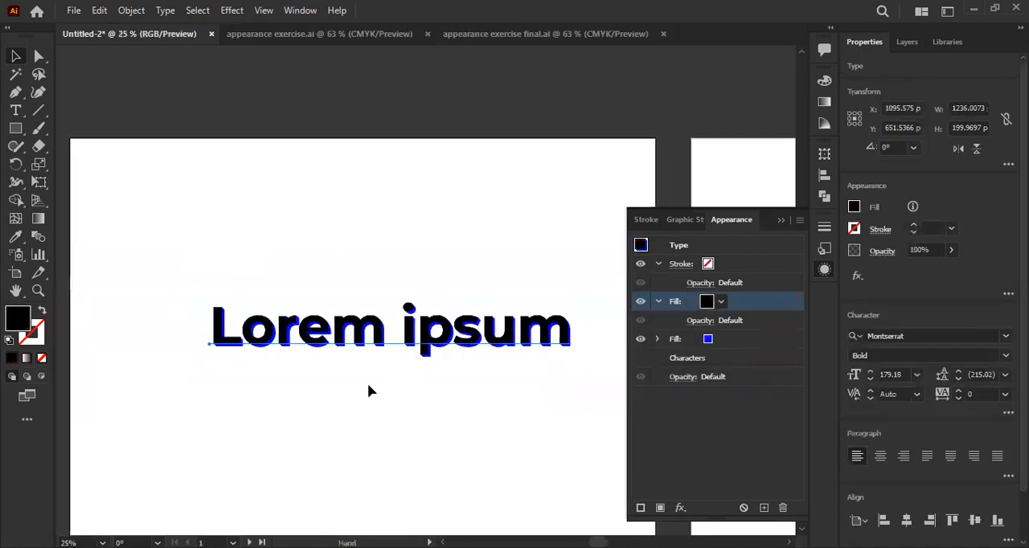
- Recolour the lower extruded fill dark grey, hex 4f4f4f, and deselect the text
key("ctrl+equal")
key("ctrl+equal")
key("ctrl+equal")
left_click(711, 343)
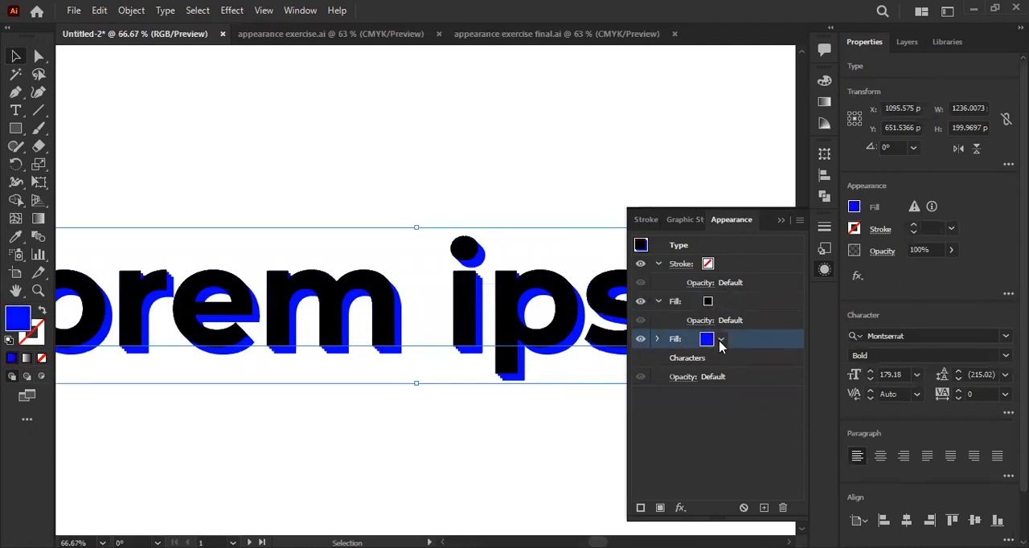
left_click(720, 340)
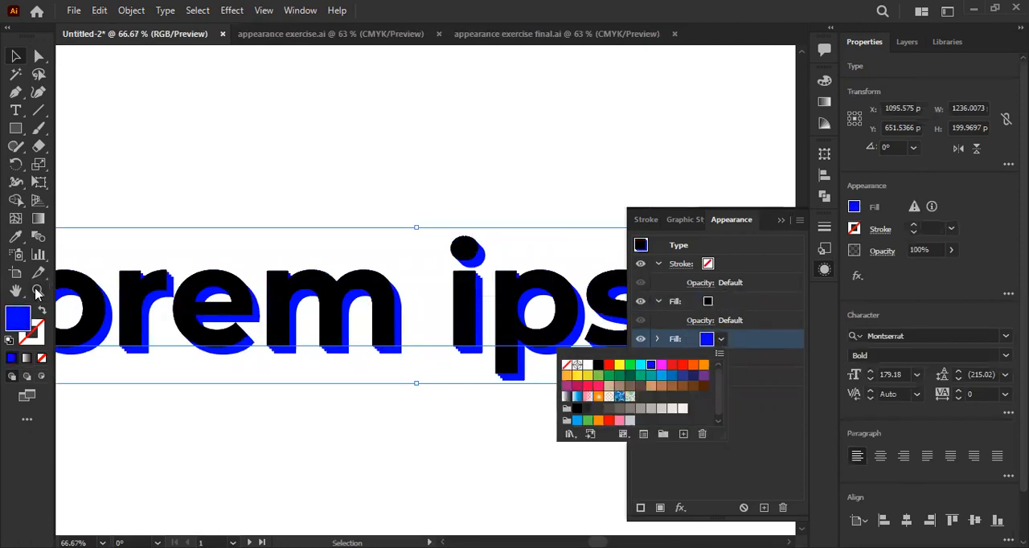
double_click(21, 319)
left_click_drag(316, 271, 300, 312)
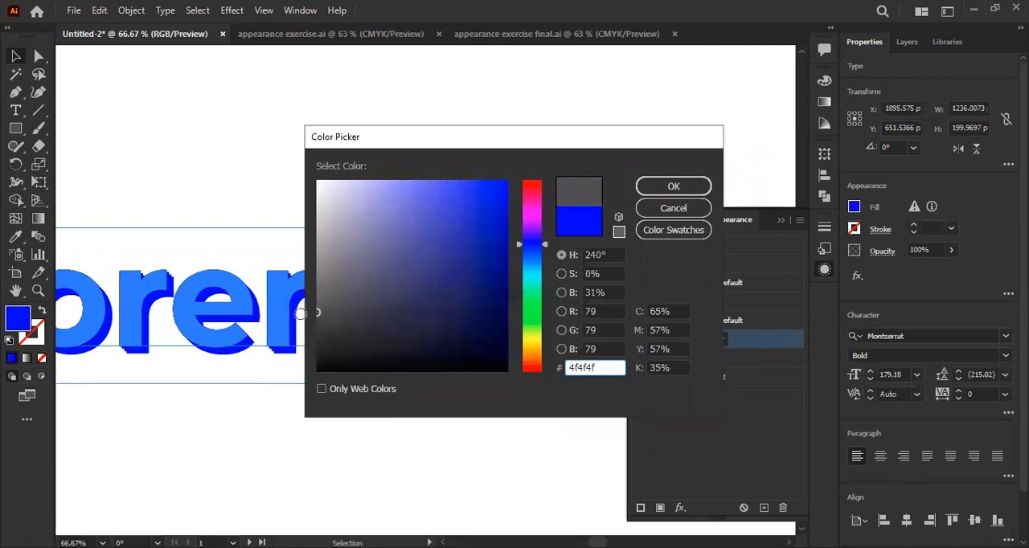
left_click(674, 186)
left_click(523, 195)
key("ctrl+minus")
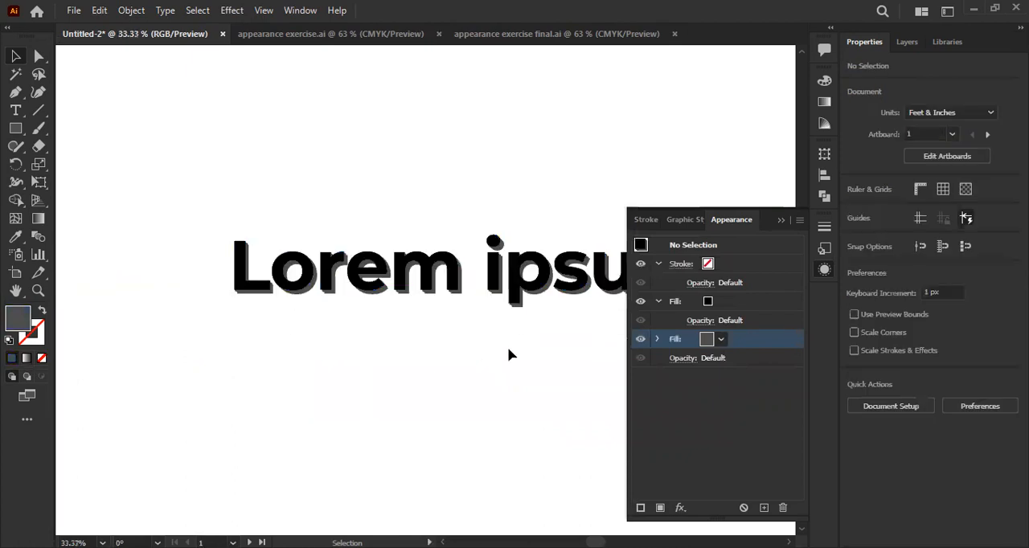
- Hide the appearance settings and examine the black text with its dark grey extrusion up close
left_click(782, 221)
key("space")
left_click_drag(483, 193, 443, 219)
key("ctrl+plus")
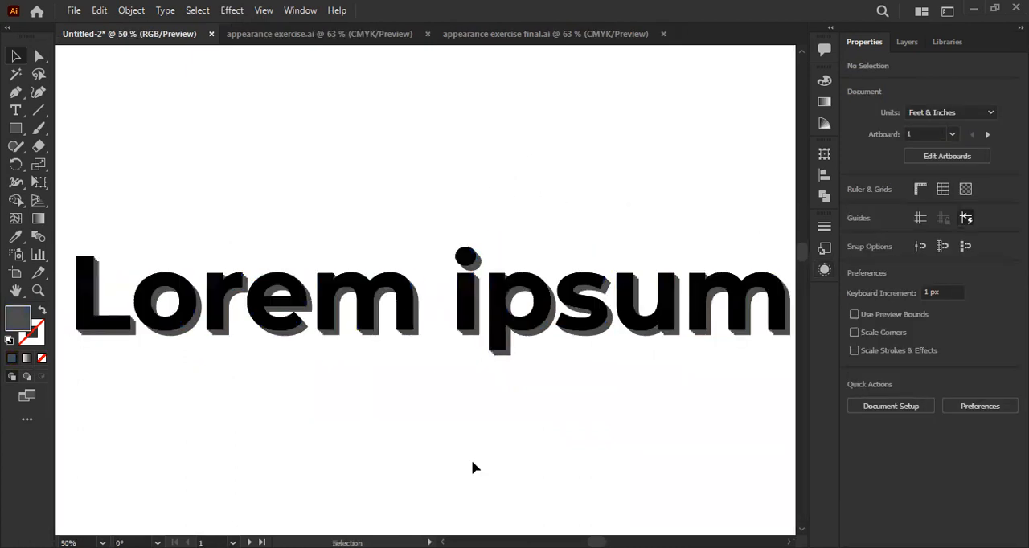
scroll(471, 460, "down", 1)
scroll(413, 414, "down", 1)
scroll(404, 358, "up", 1)
- Select the Lorem ipsum text again, reopen its appearance settings, and recolour the upper fill blue
left_click(384, 291)
left_click(824, 269)
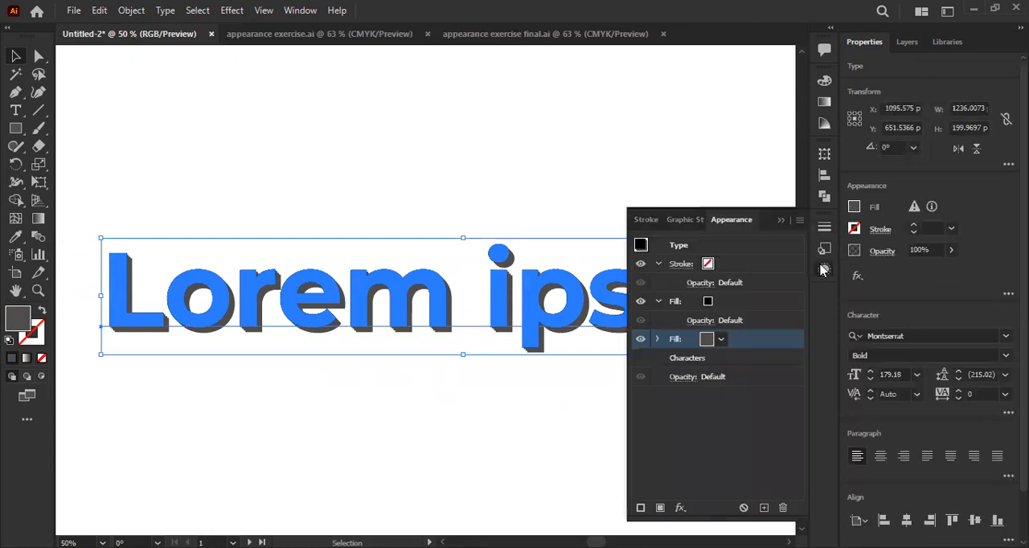
left_click(714, 303)
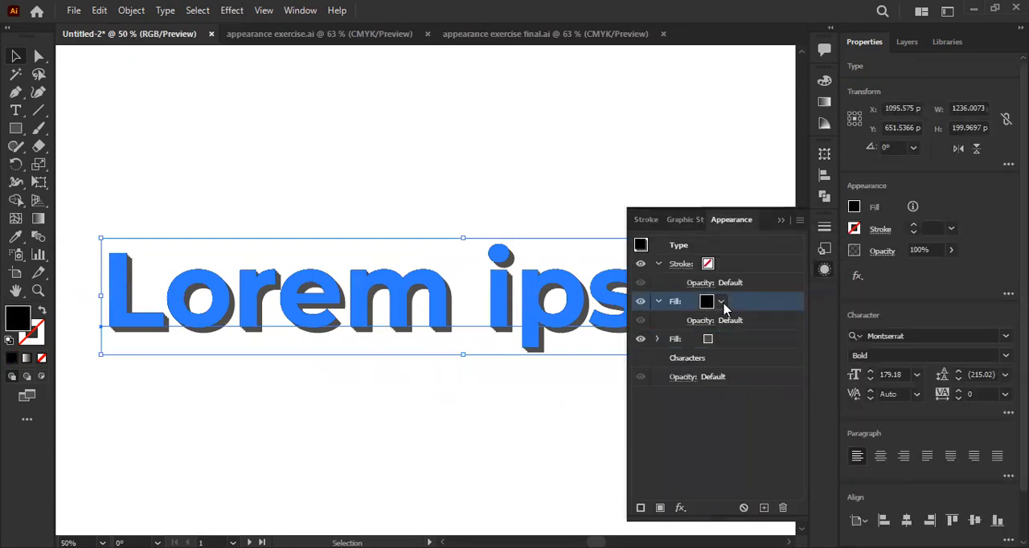
left_click(722, 303)
left_click(650, 327)
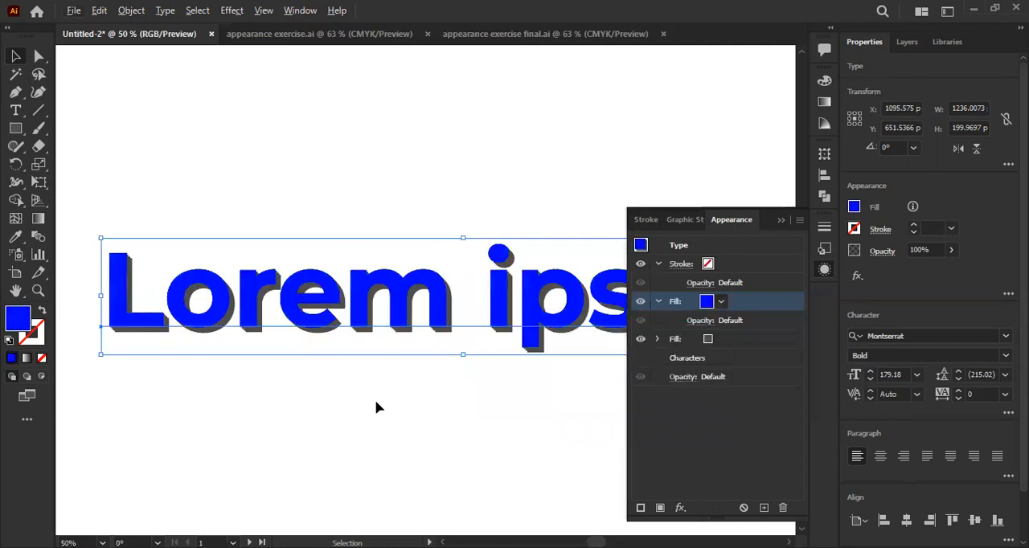
- Recolour the lower extruded fill dark blue, hex 0000af, and deselect the text
left_click(707, 340)
left_click(721, 339)
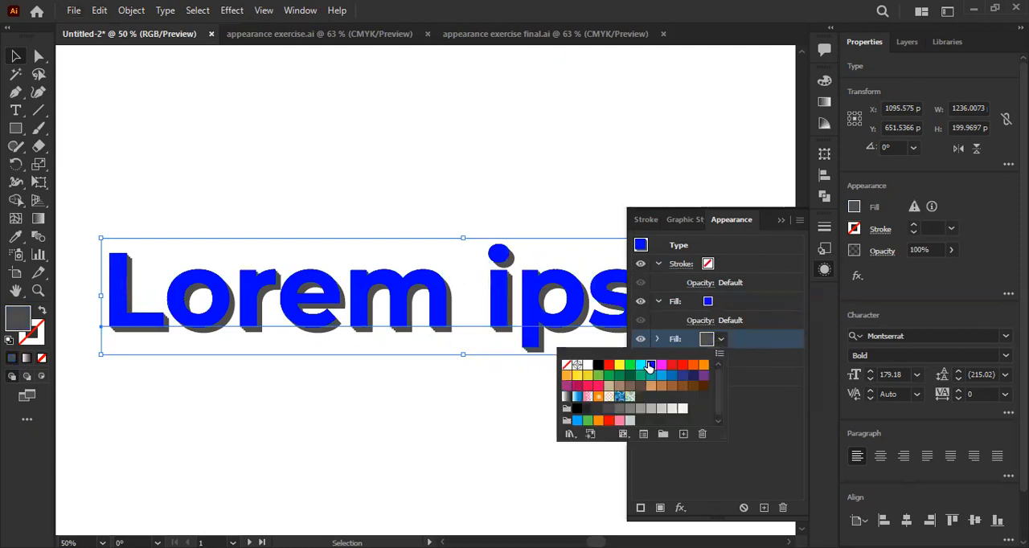
left_click(650, 366)
left_click_drag(501, 205, 519, 240)
left_click(657, 194)
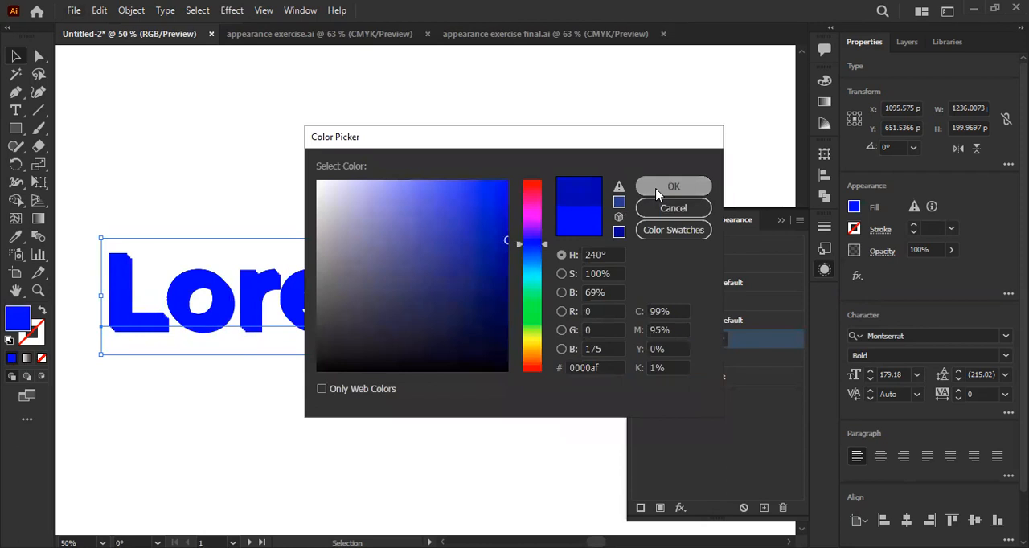
left_click(14, 58)
left_click(226, 122)
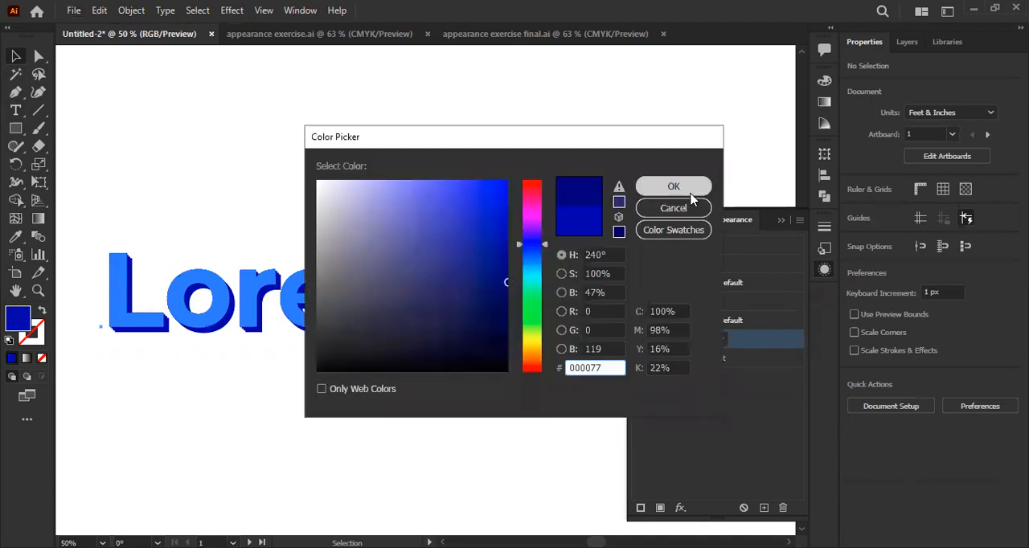
- Darken the lower extruded fill to a deeper navy blue and check the whole text
left_click(674, 186)
key("ctrl+minus")
left_click_drag(419, 385, 373, 368)
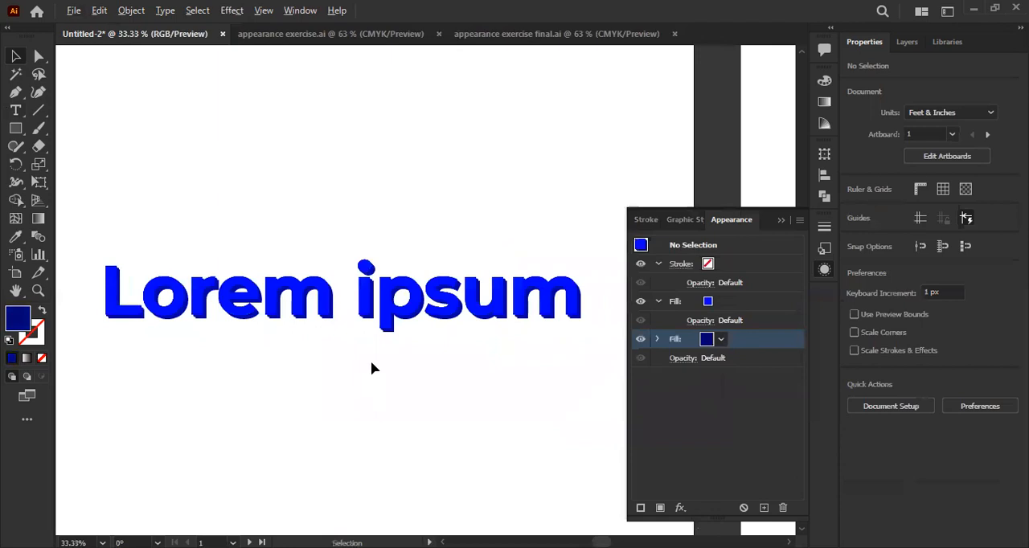
- Select the text, add a third fill at the top of its stack, and give it a brighter blue
left_click(324, 335)
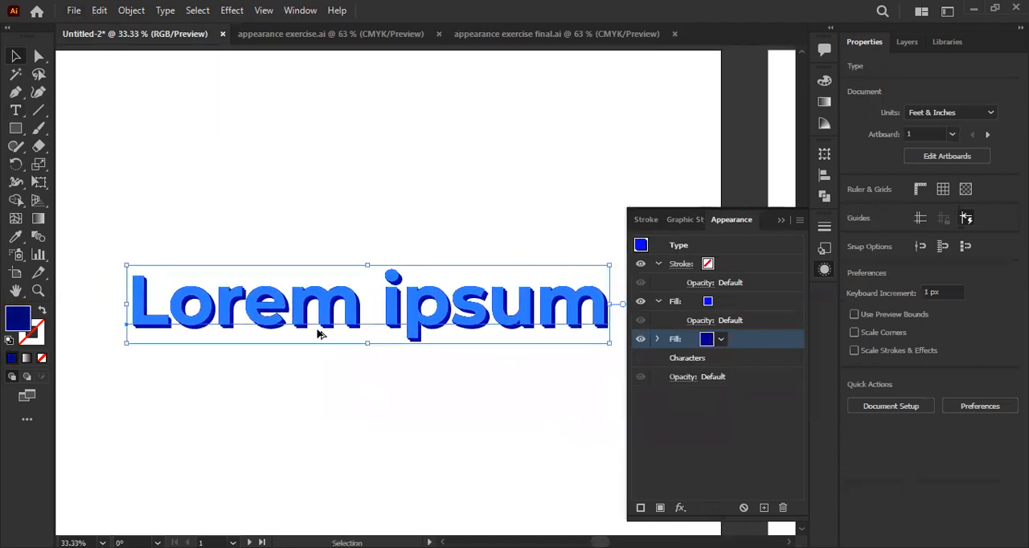
key("ctrl+plus")
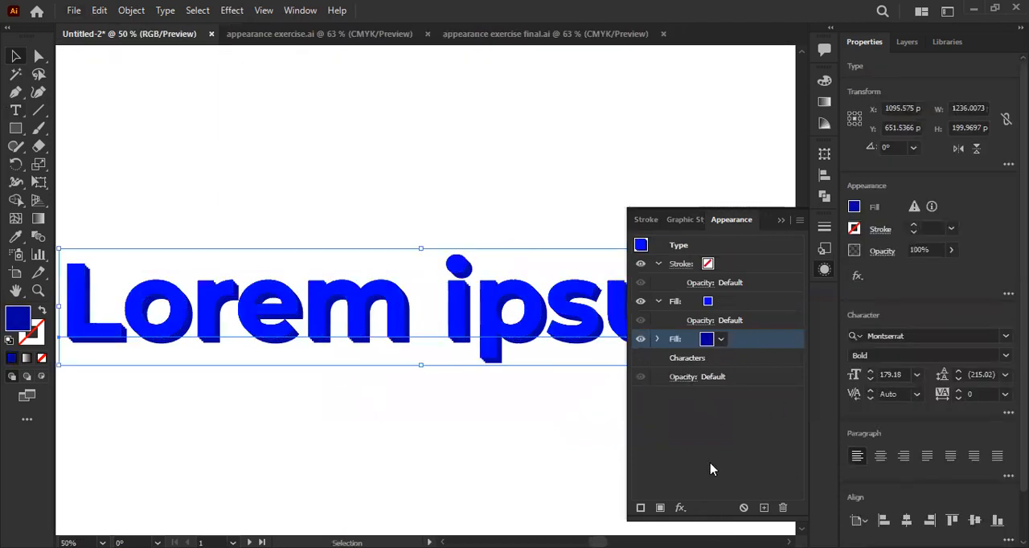
left_click(660, 508)
left_click_drag(744, 338, 746, 295)
left_click(702, 302)
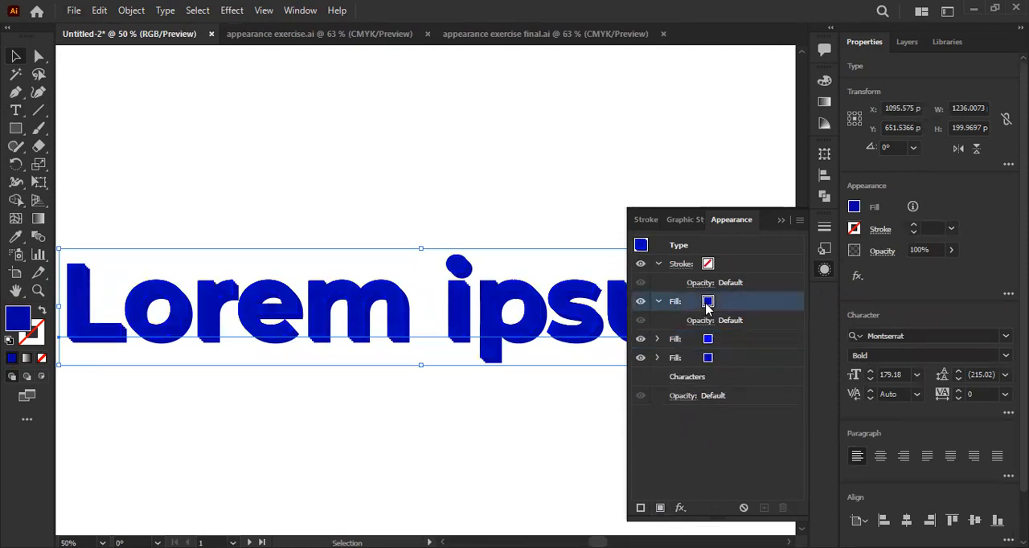
left_click(720, 303)
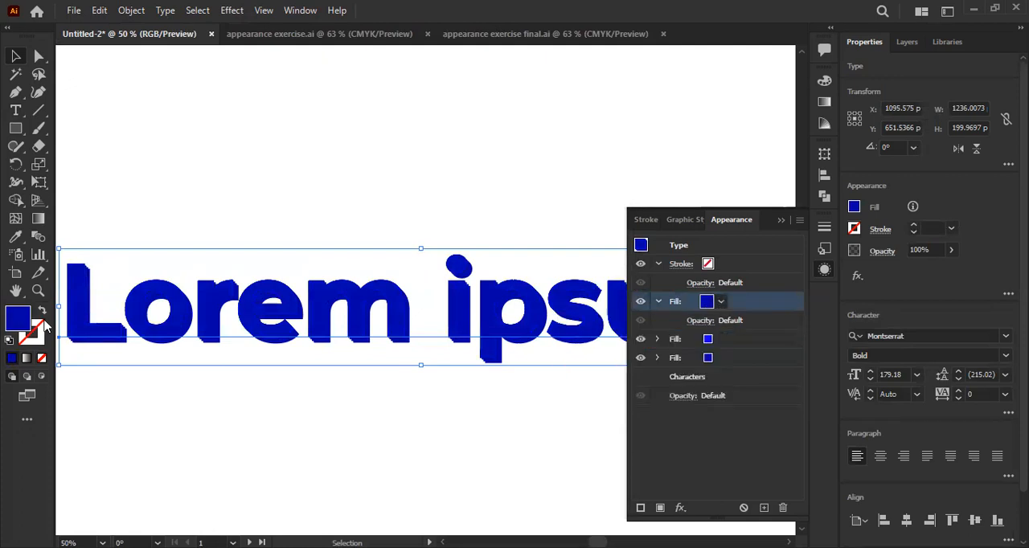
left_click_drag(480, 214, 511, 188)
left_click(657, 192)
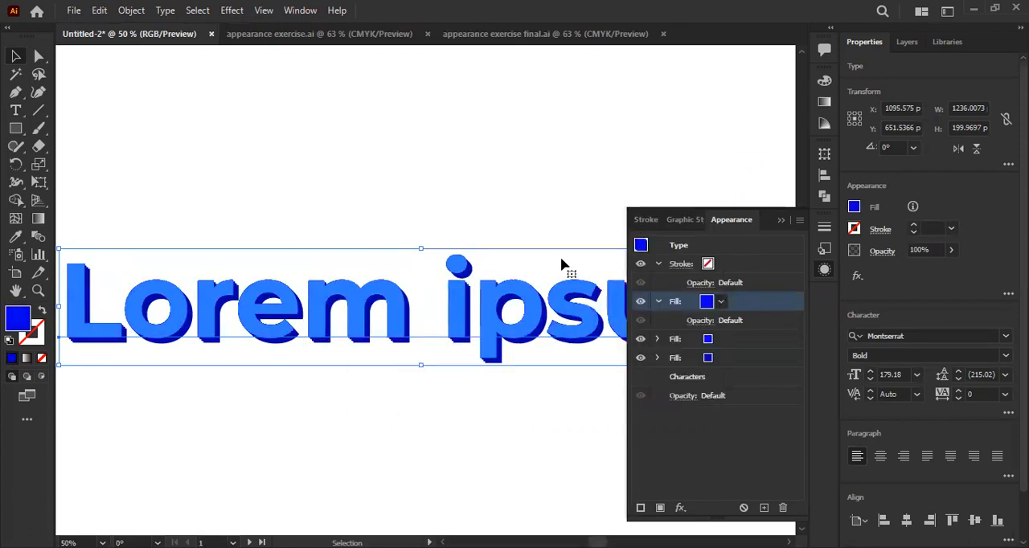
- Add a Transform effect to the new top fill, moving it 3 px horizontally and 3 px vertically
left_click(680, 508)
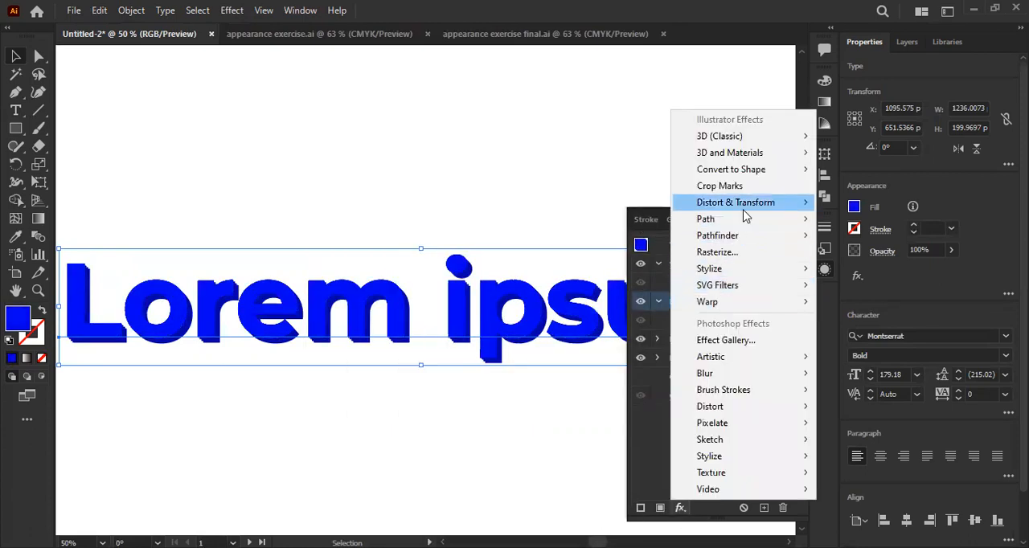
mouse_move(743, 212)
left_click(864, 254)
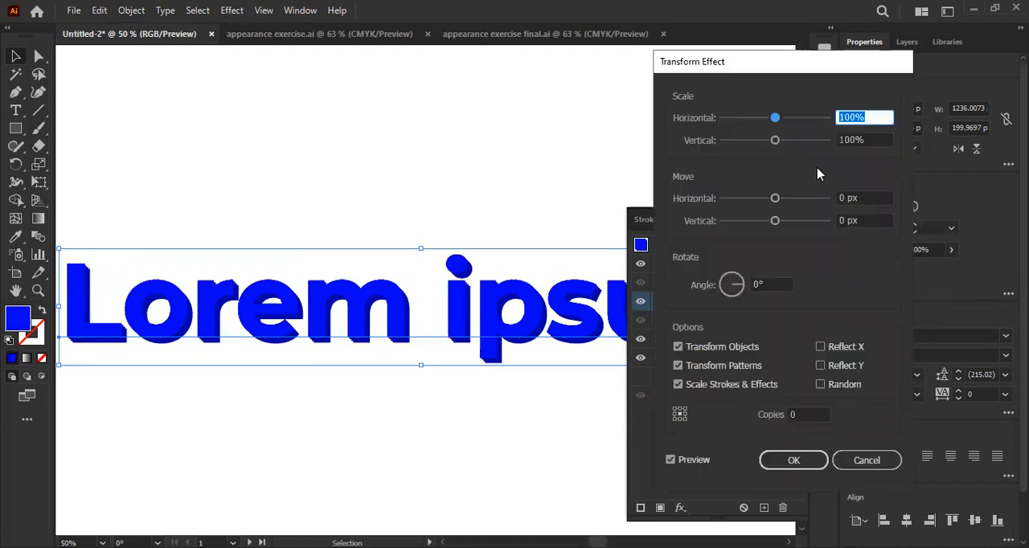
left_click_drag(859, 198, 818, 208)
key("Up")
key("Up")
key("Up")
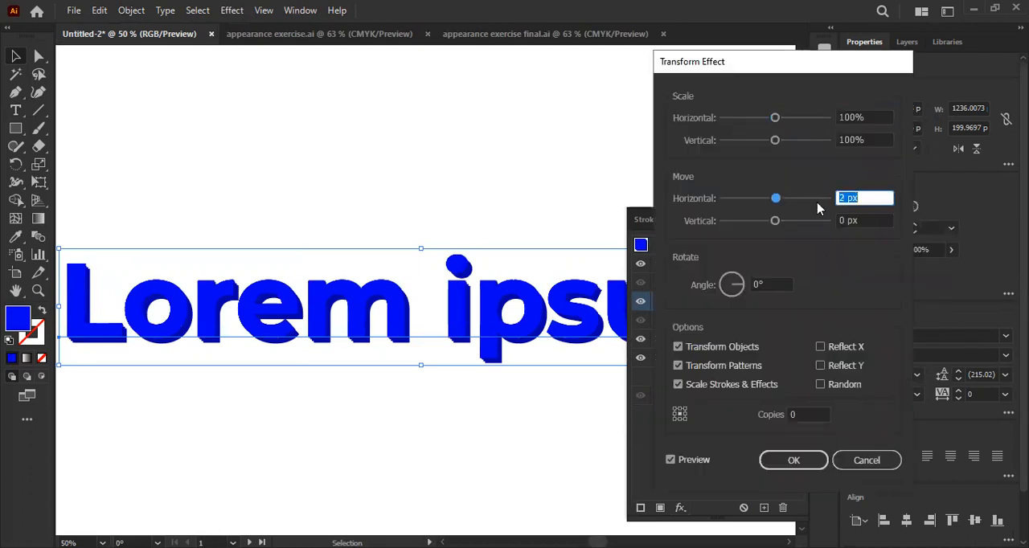
key("Tab")
key("Up")
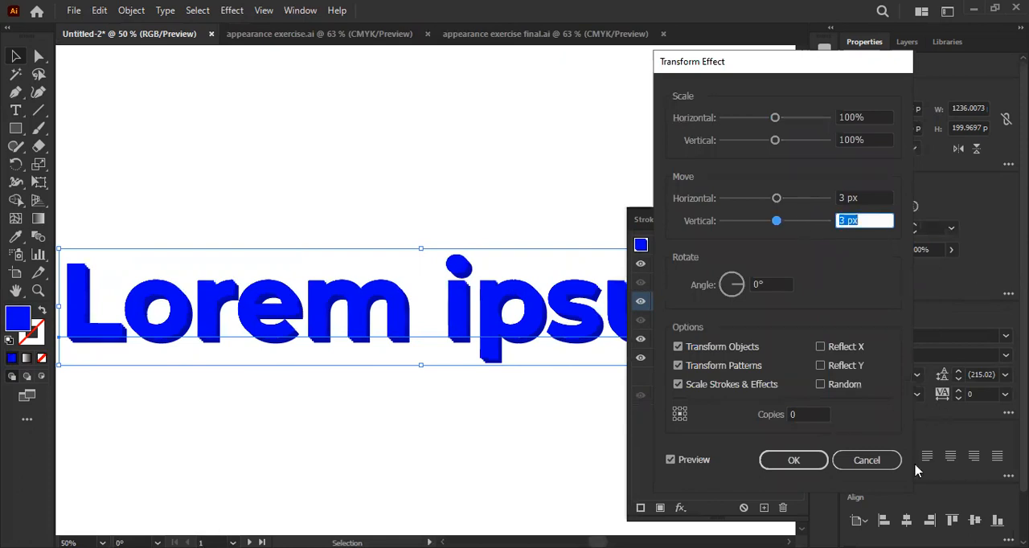
- Set the top fill's Transform effect to 2 copies and apply it
left_click(810, 415)
key("Up")
key("Down")
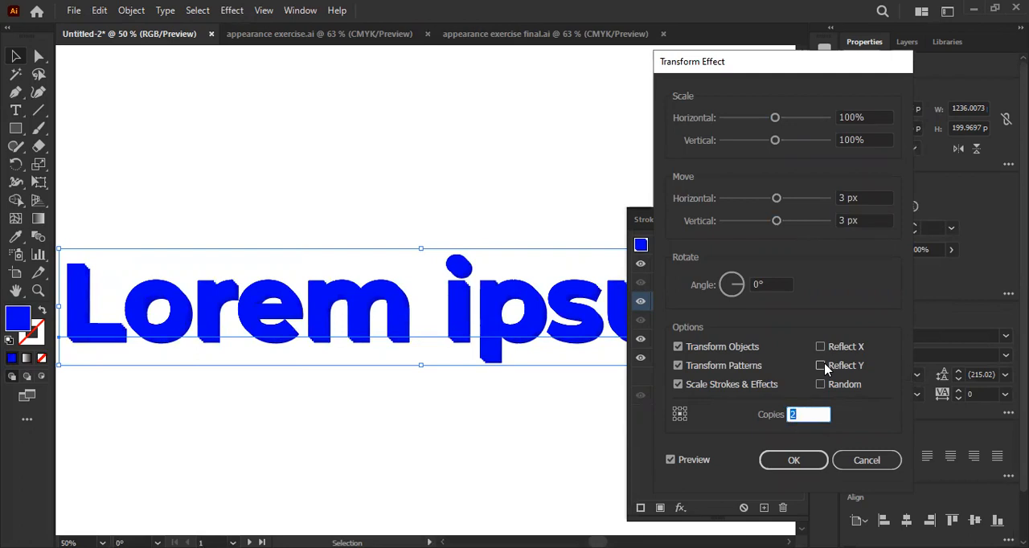
key("Return")
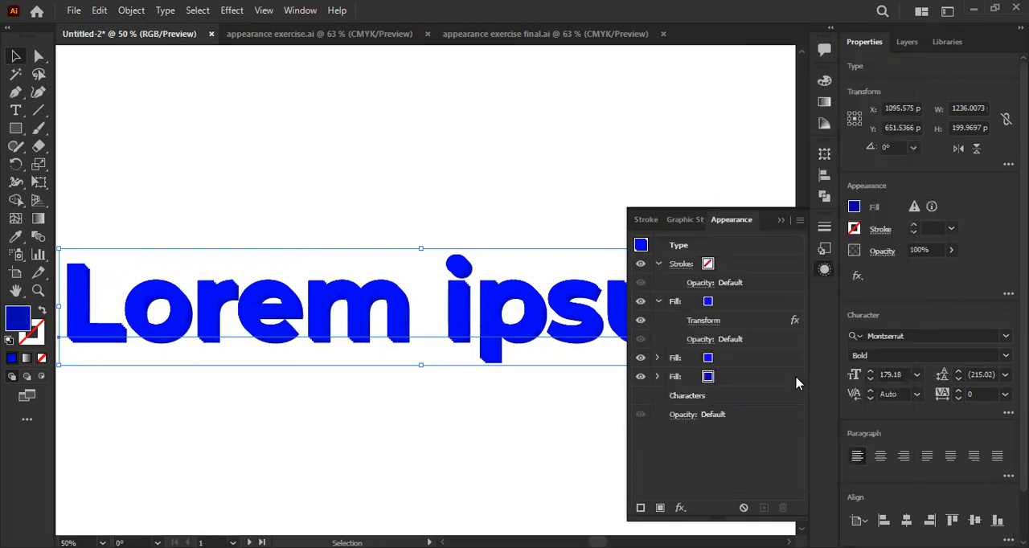
- Move the fill with the new Transform effect beneath the plain blue fill, and recolour that plain top fill cyan
left_click_drag(730, 304, 746, 372)
left_click(708, 302)
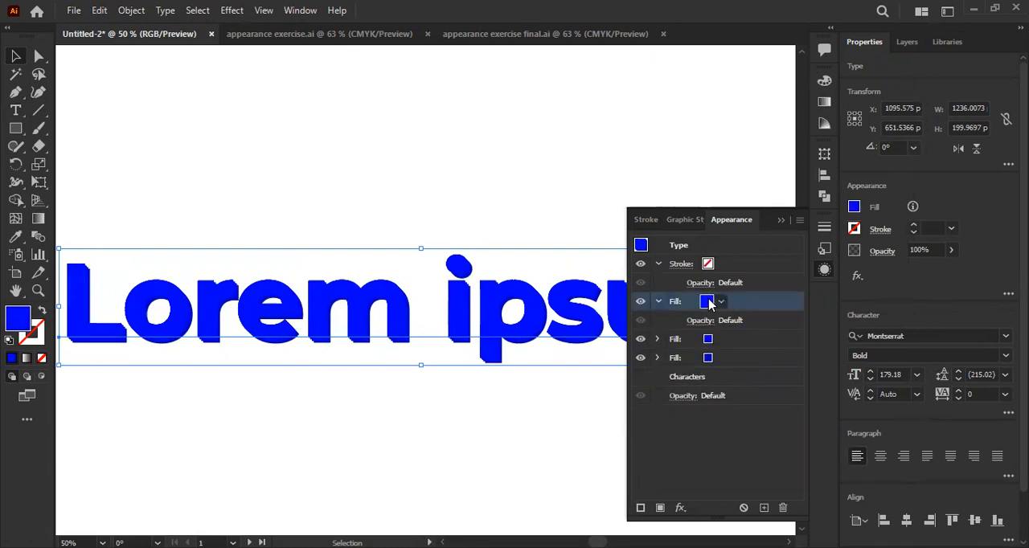
left_click(720, 303)
left_click(630, 327)
left_click(640, 328)
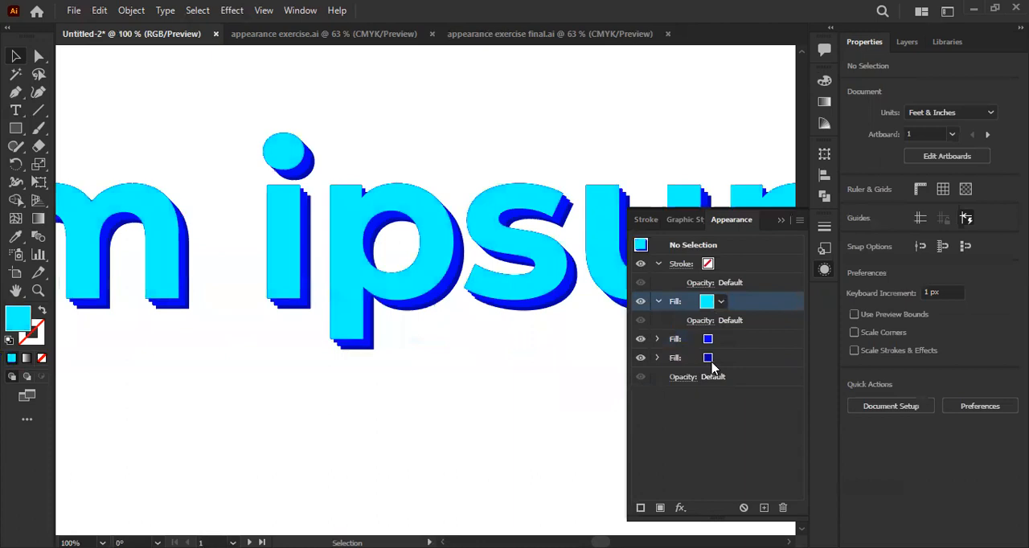
left_click(714, 358)
left_click(657, 358)
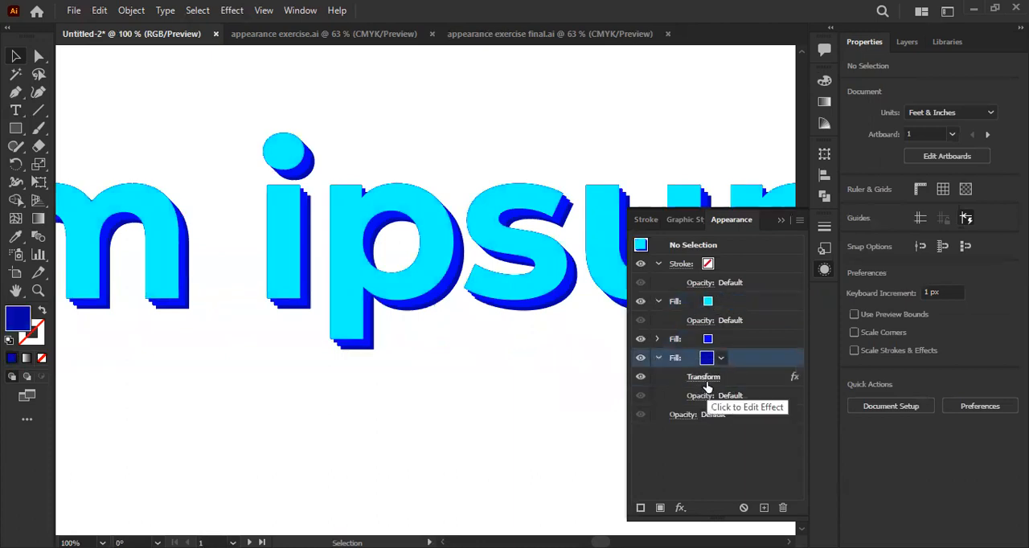
left_click(705, 378)
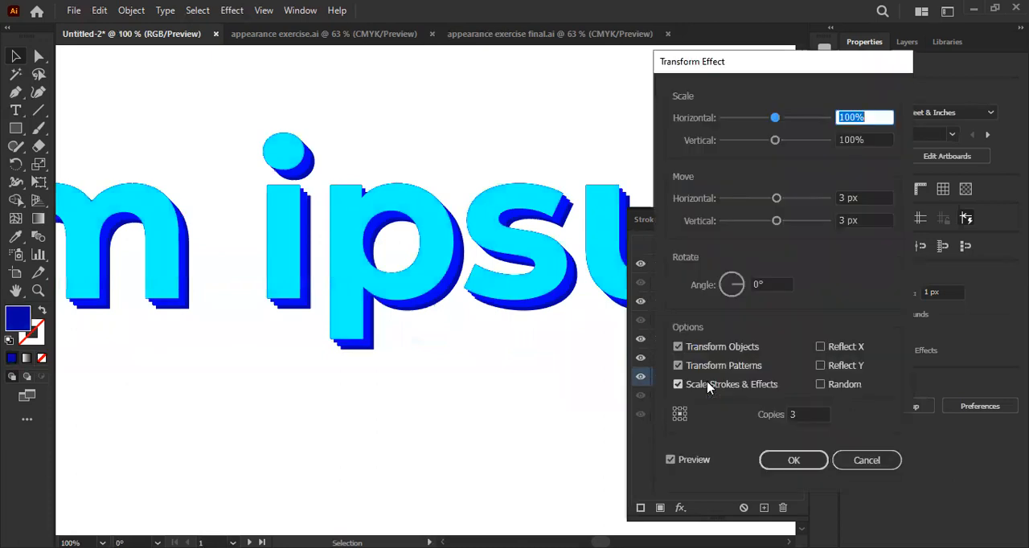
left_click(806, 415)
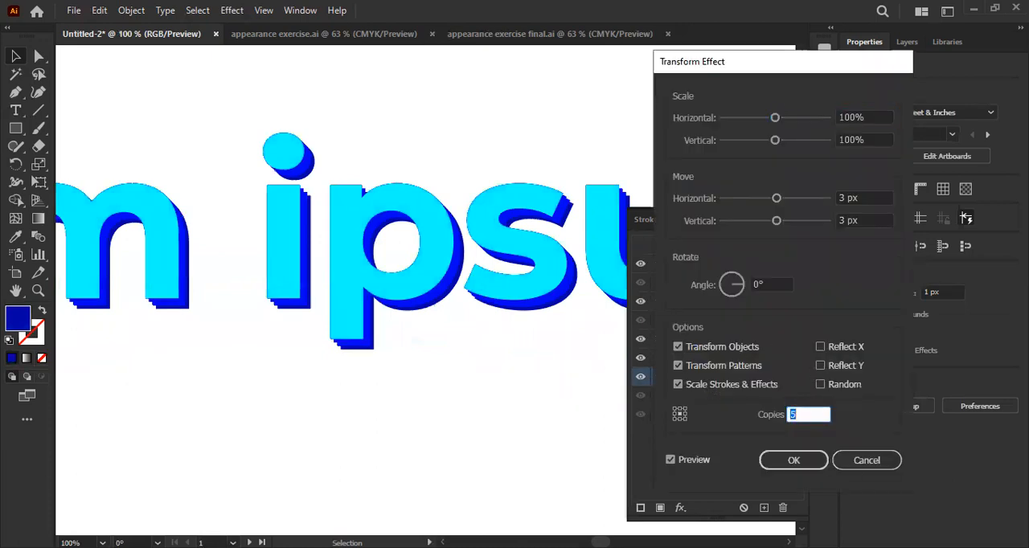
left_click(869, 460)
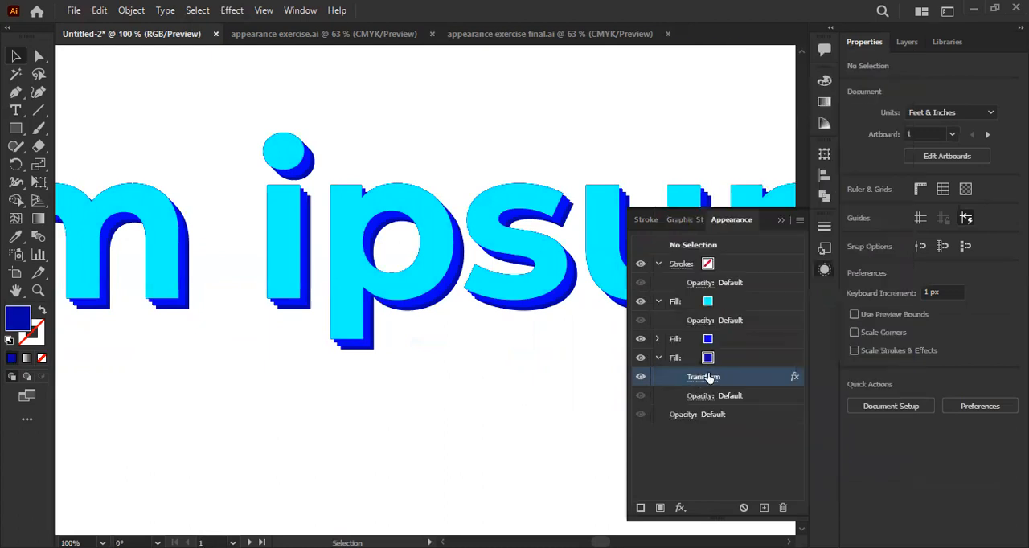
- Increase the number of copies in the Transform effect on the text's bottom, darkest blue fill to deepen the extrusion
left_click(709, 378)
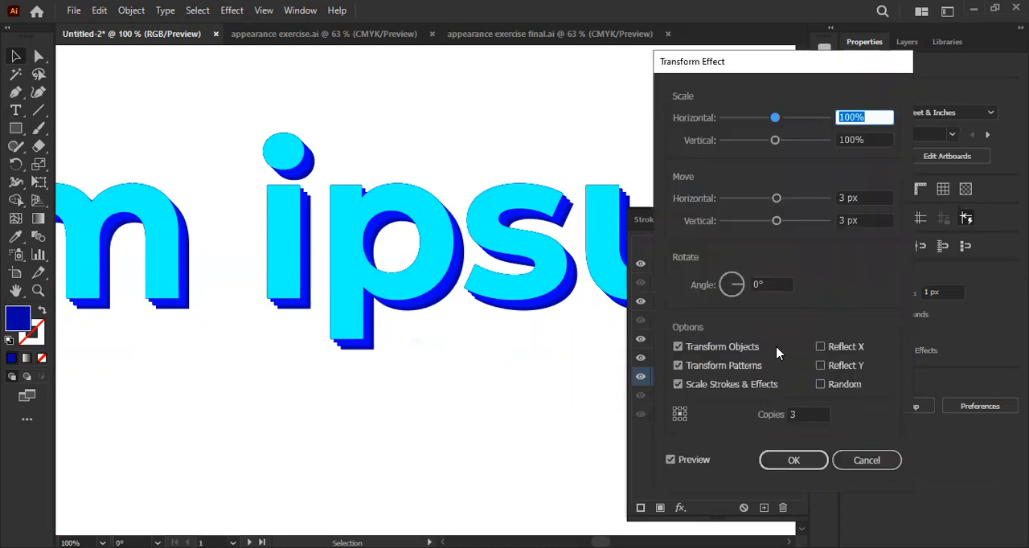
left_click(806, 414)
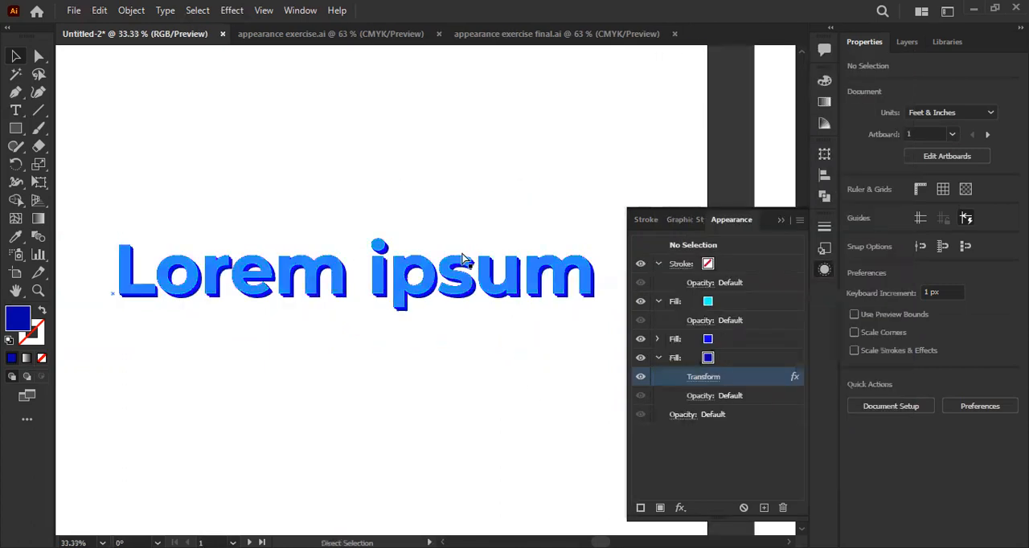
left_click(462, 259)
scroll(468, 384, "up", 1)
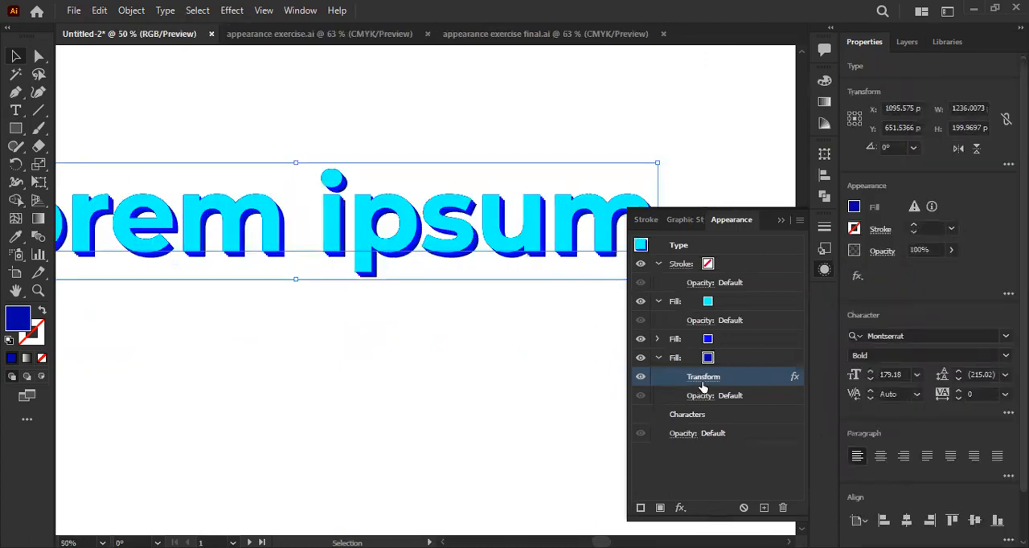
left_click(702, 381)
key("Up")
key("Up")
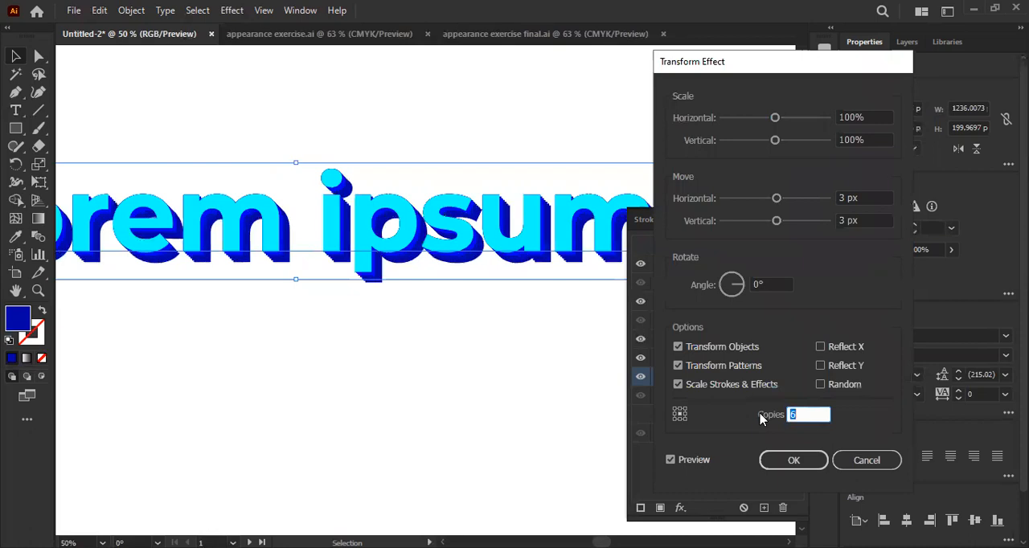
key("Return")
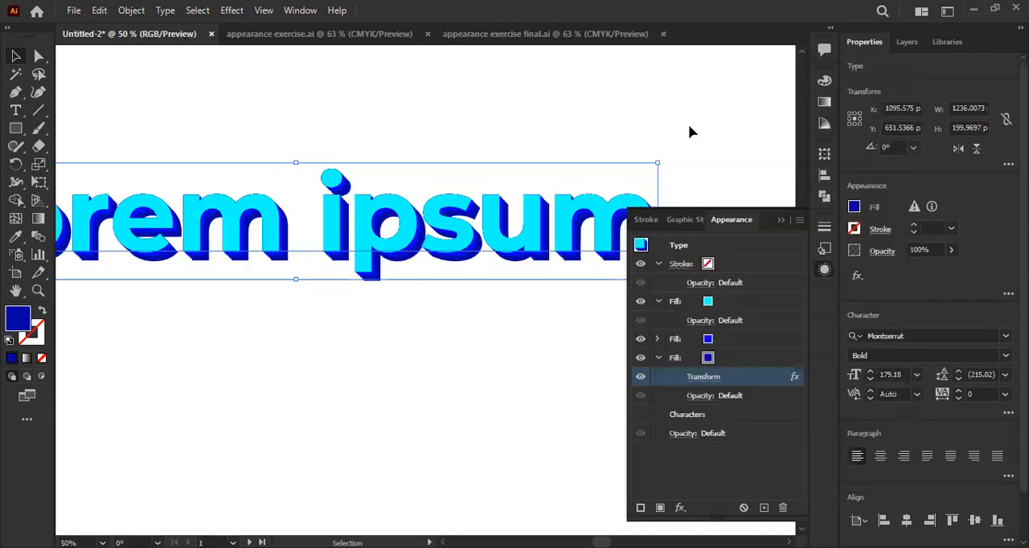
left_click(778, 221)
scroll(457, 296, "up", 1)
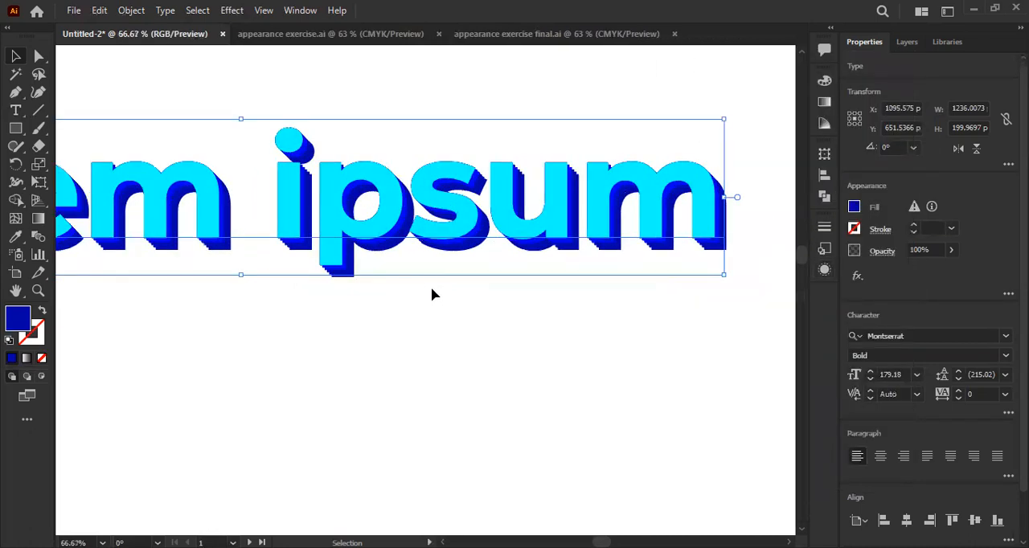
scroll(422, 302, "down", 1)
left_click(417, 306)
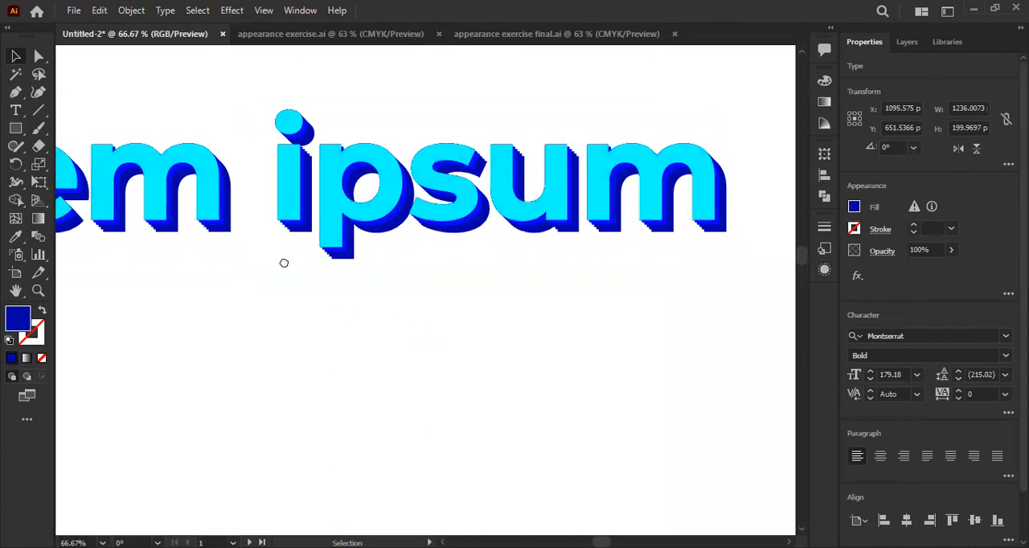
scroll(334, 315, "down", 2)
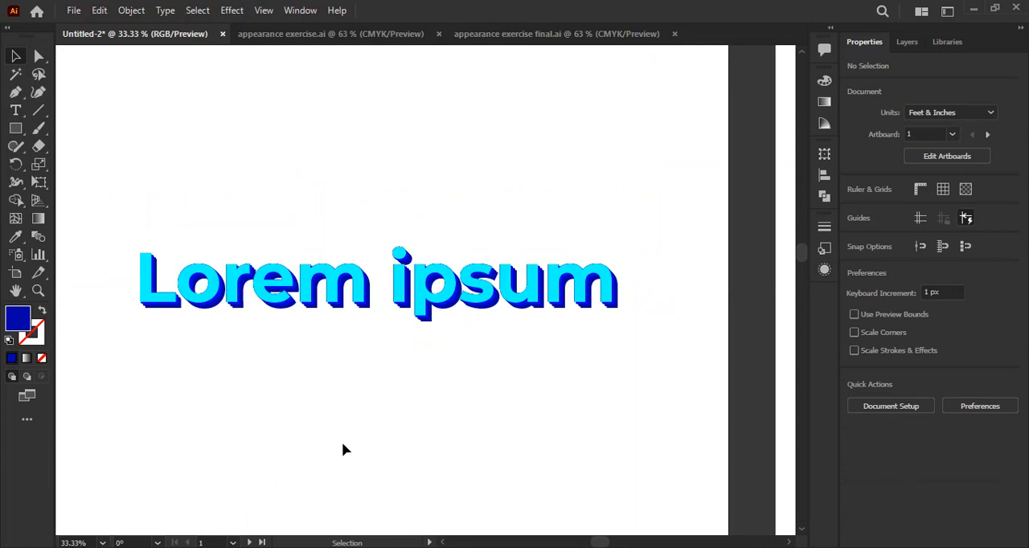
- Select the Lorem ipsum text and set its font to NMF Burner
left_click(361, 319)
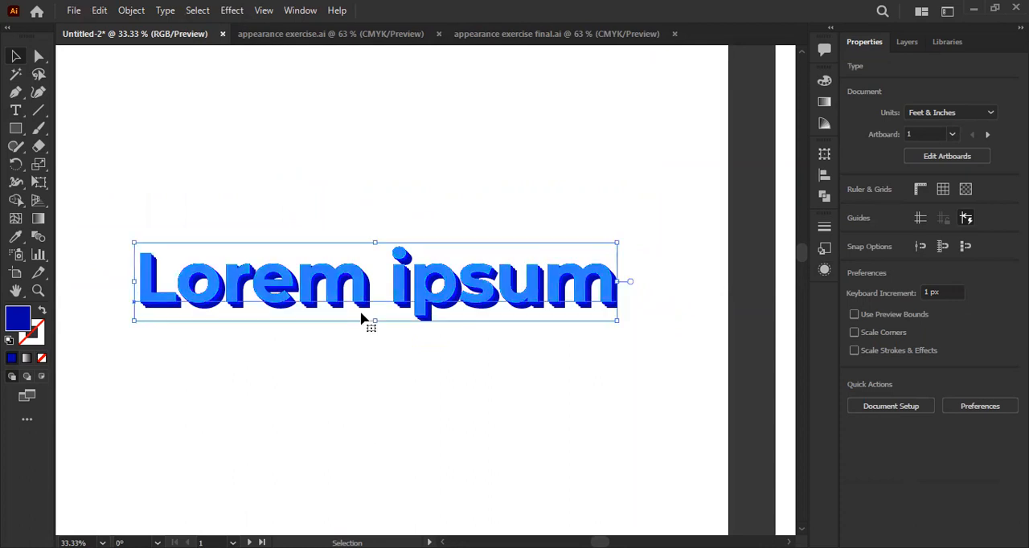
left_click(902, 335)
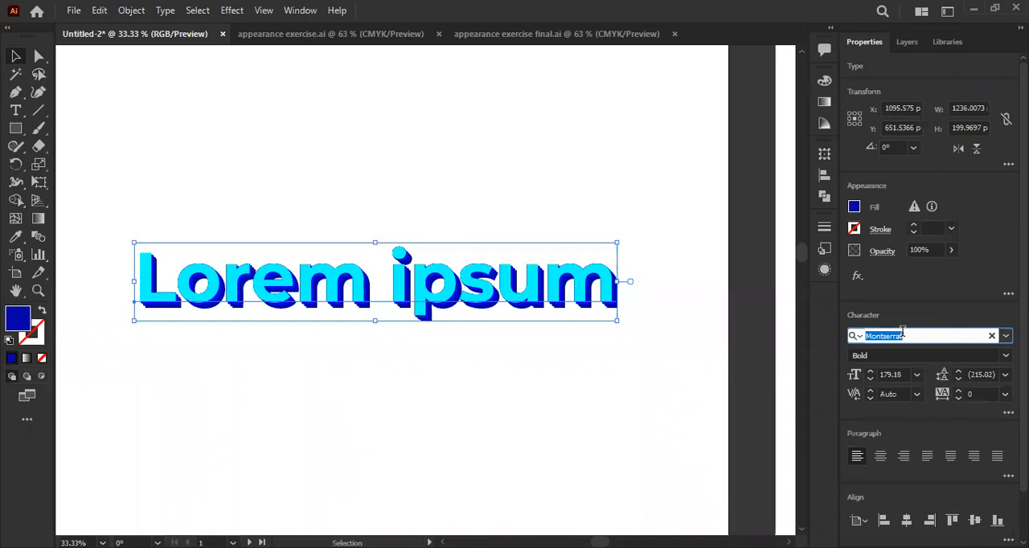
type("nmf")
key("Return")
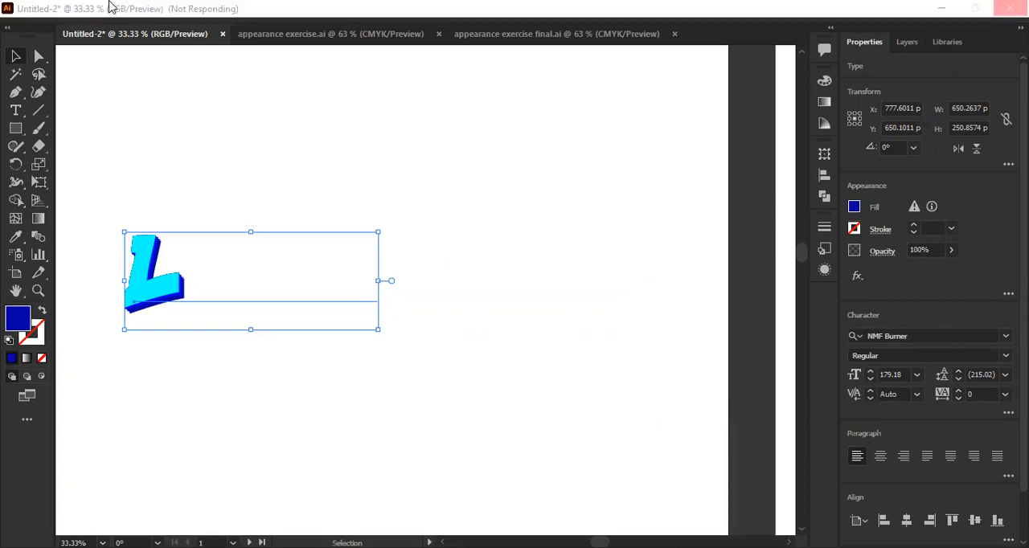
- Change the case of the selected Lorem ipsum text to UPPERCASE and deselect it
left_click(110, 7)
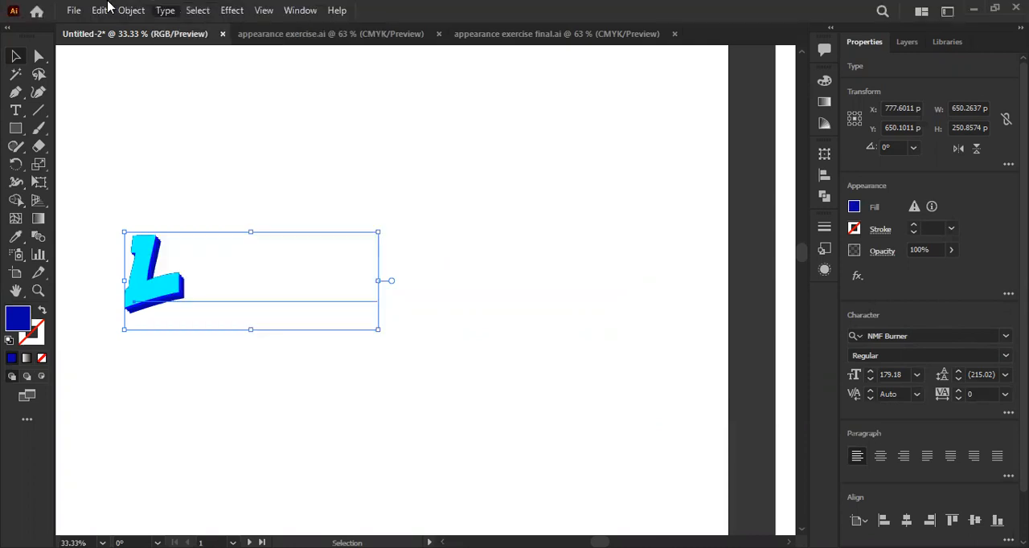
left_click(106, 8)
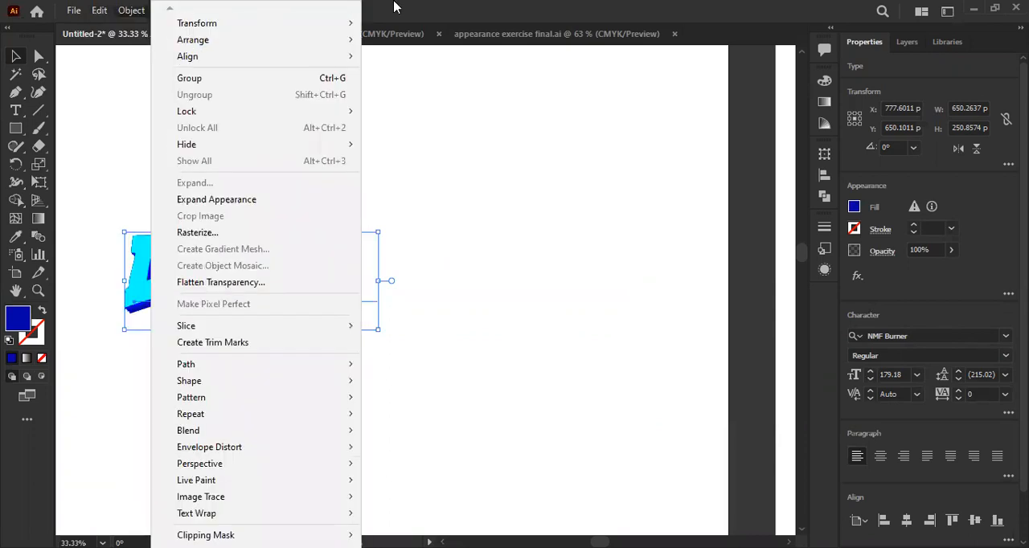
left_click(482, 4)
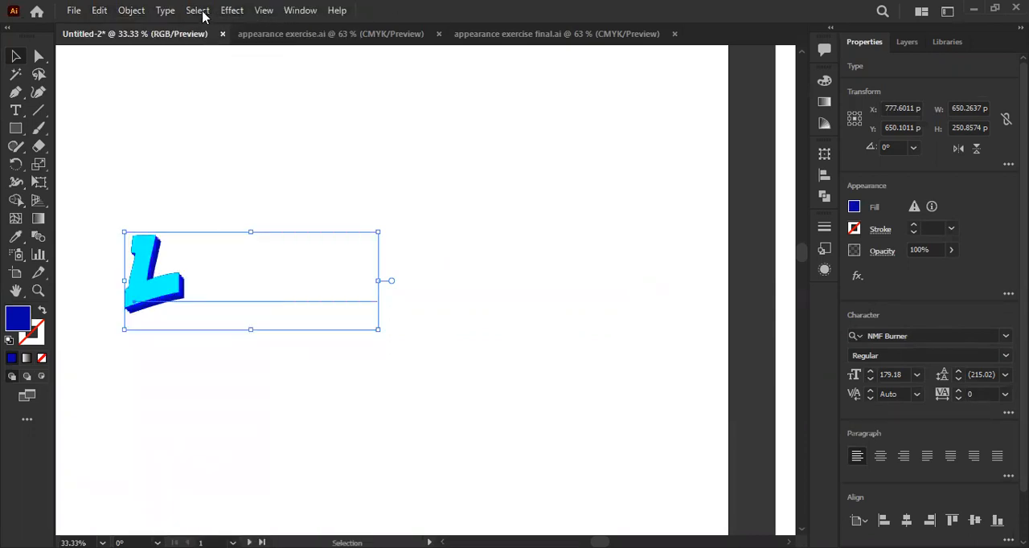
left_click(159, 12)
mouse_move(266, 248)
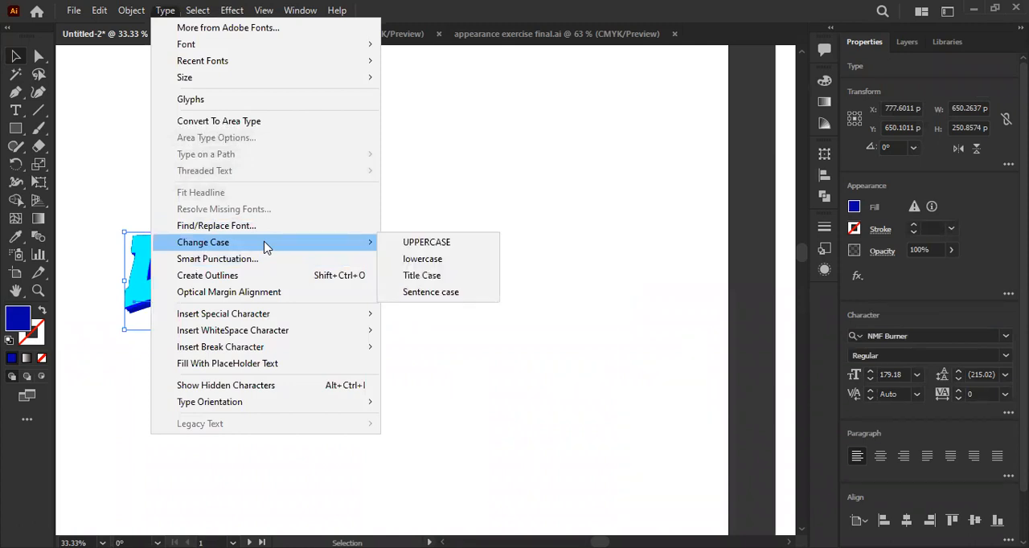
left_click(442, 243)
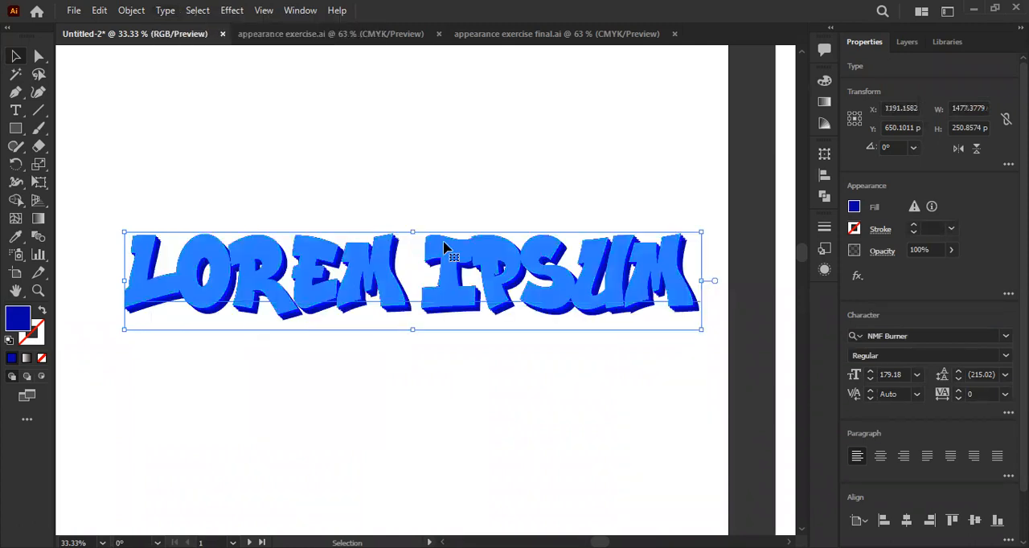
left_click(447, 189)
scroll(384, 473, "down", 1)
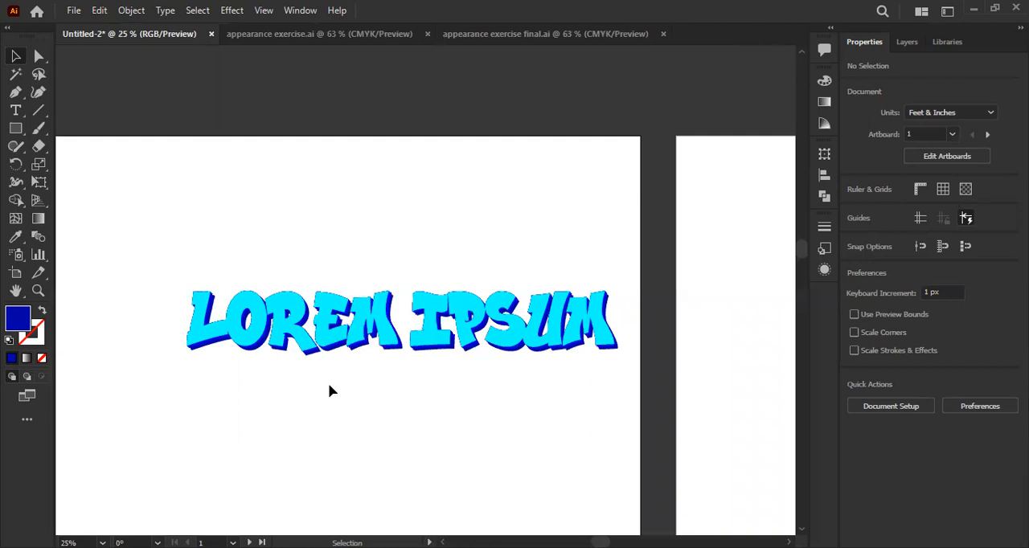
- Select the LOREM IPSUM text and recolour the plain top fill in its appearance stack orange
scroll(536, 368, "up", 1)
left_click_drag(313, 352, 385, 329)
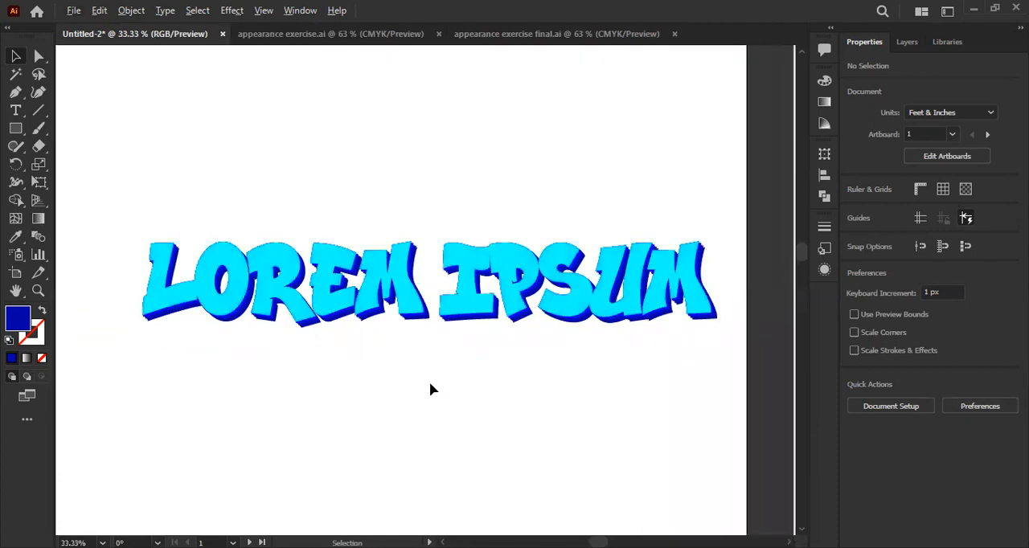
left_click(382, 299)
left_click(824, 272)
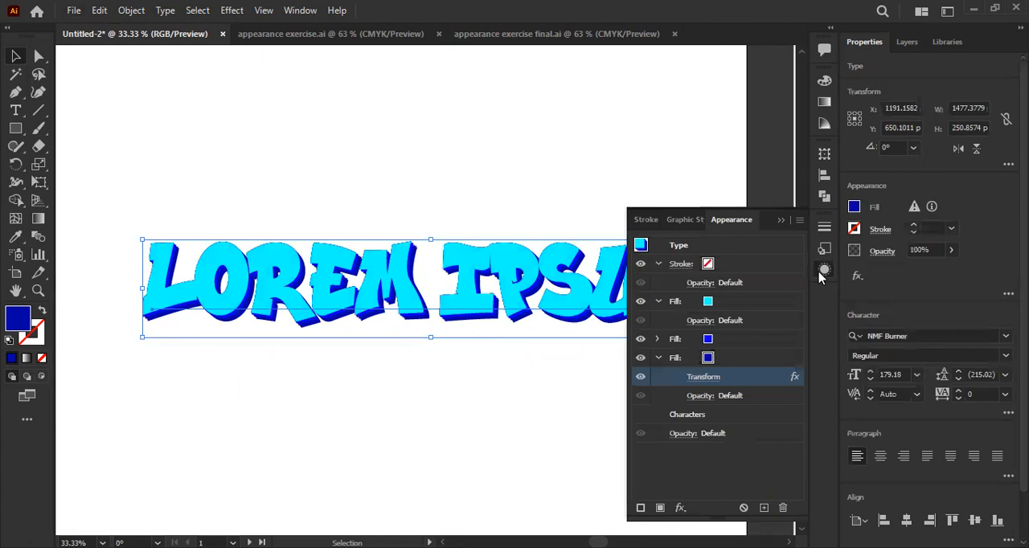
left_click(707, 303)
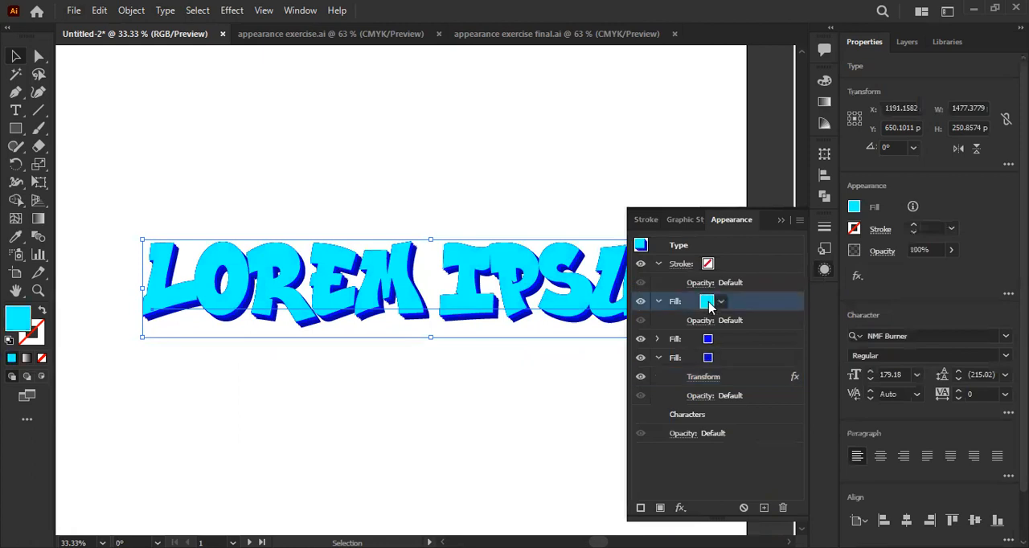
left_click(721, 302)
left_click(704, 328)
left_click(768, 450)
- Recolour the middle fill of the text's appearance stack a darker red-orange
left_click(711, 339)
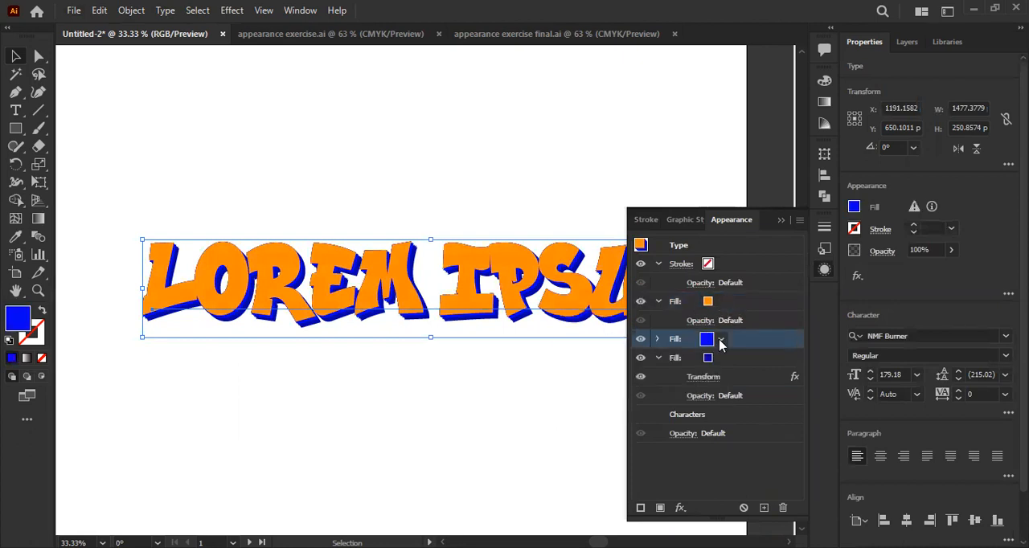
left_click(721, 341)
left_click(693, 365)
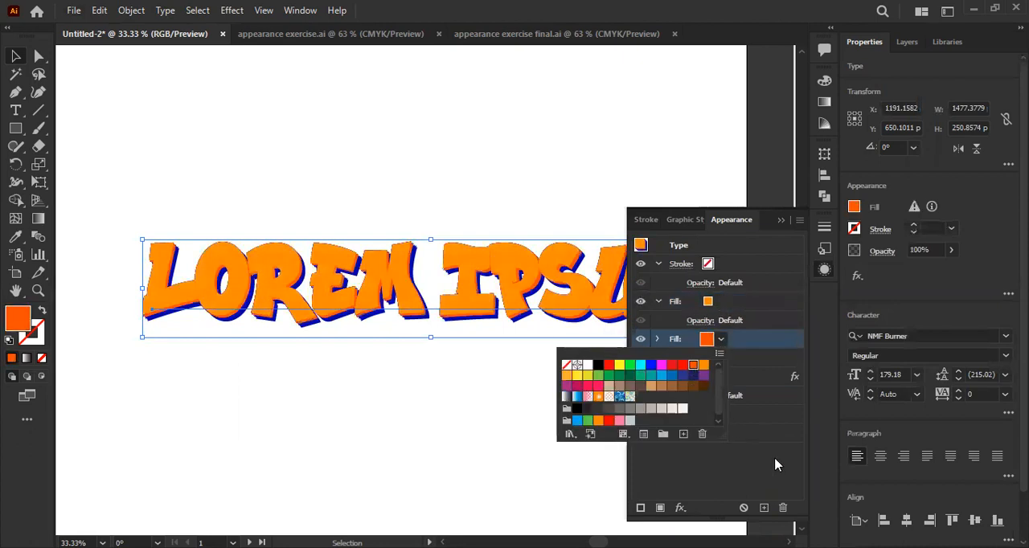
left_click(776, 464)
- Recolour the bottom fill of the text's appearance stack red and deselect the text
left_click(710, 359)
left_click(721, 359)
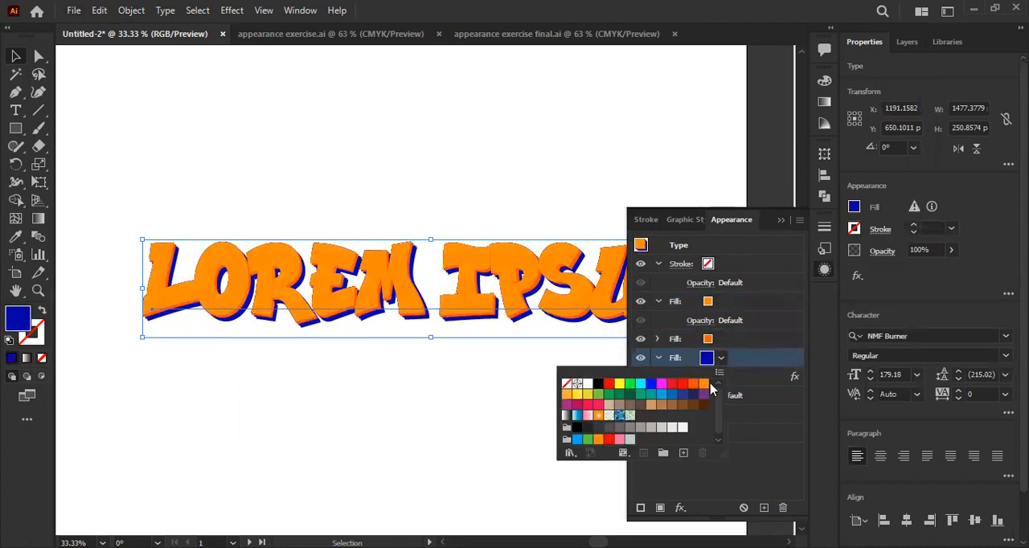
left_click(681, 384)
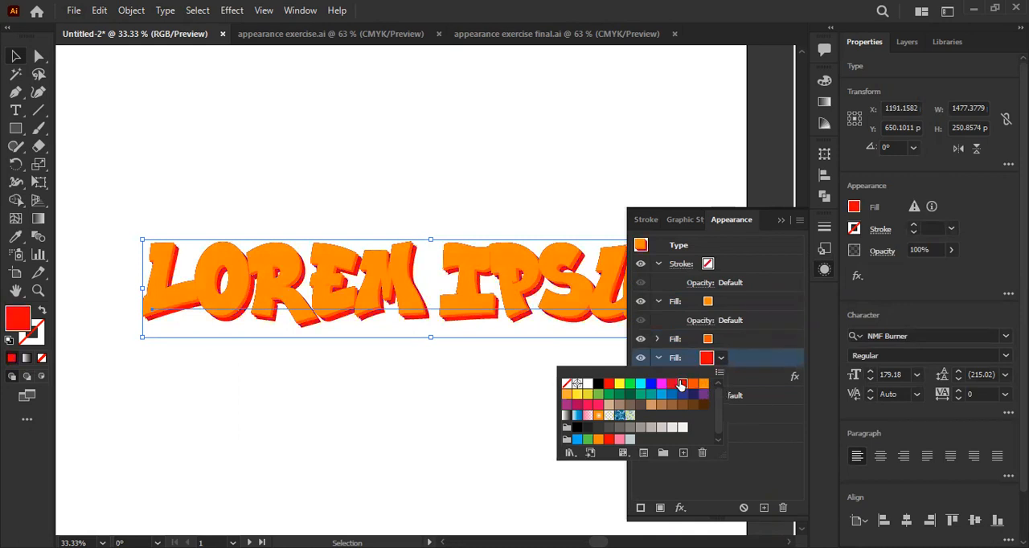
left_click(359, 387)
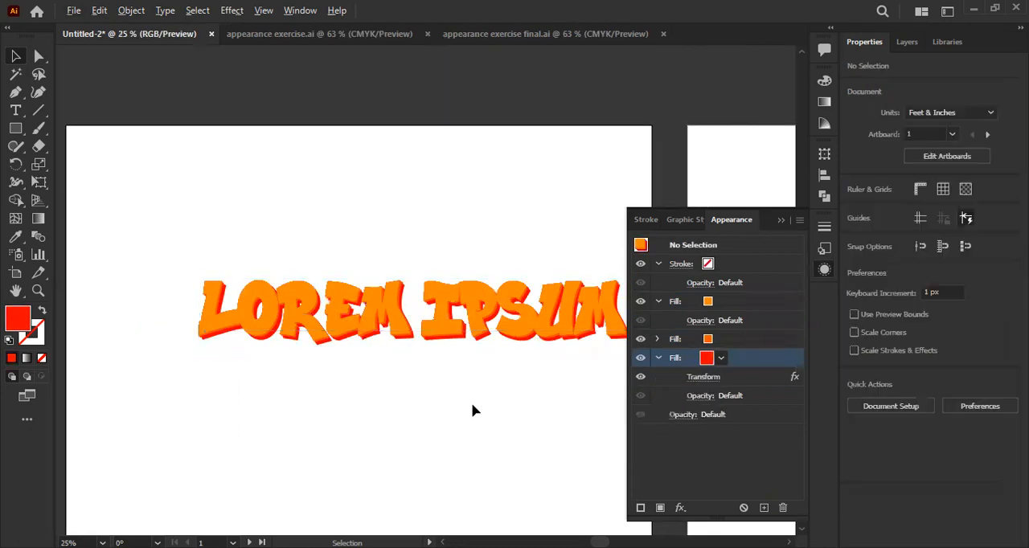
scroll(482, 394, "up", 1)
left_click(708, 339)
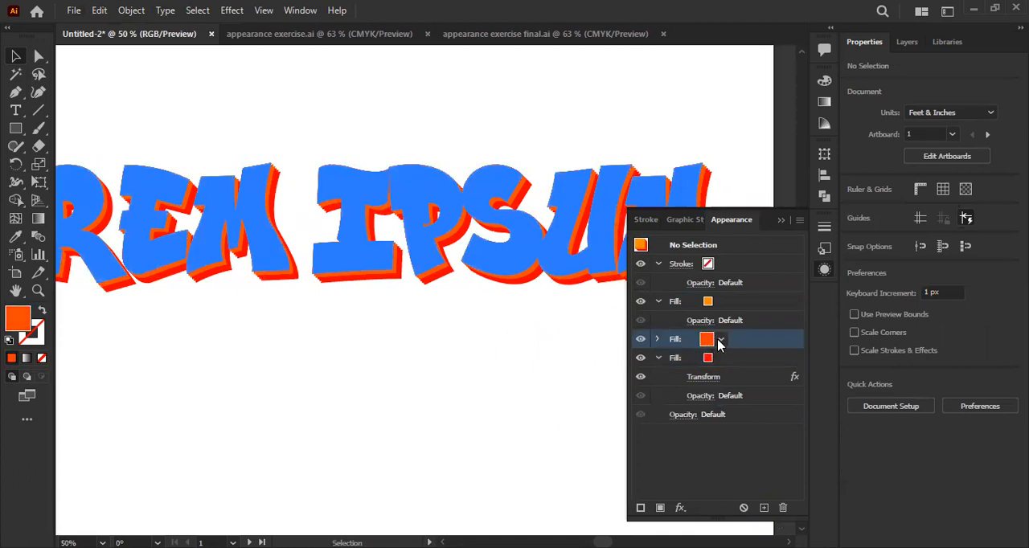
left_click(721, 339)
left_click(601, 368)
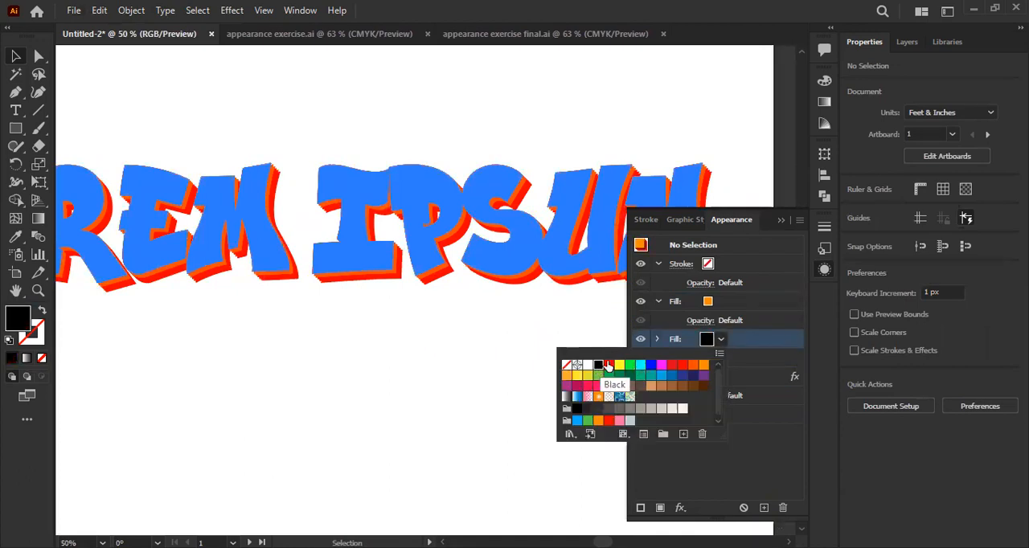
left_click(671, 338)
- Select the text, recolour the middle fill of its appearance stack black, and deselect it
left_click(501, 207)
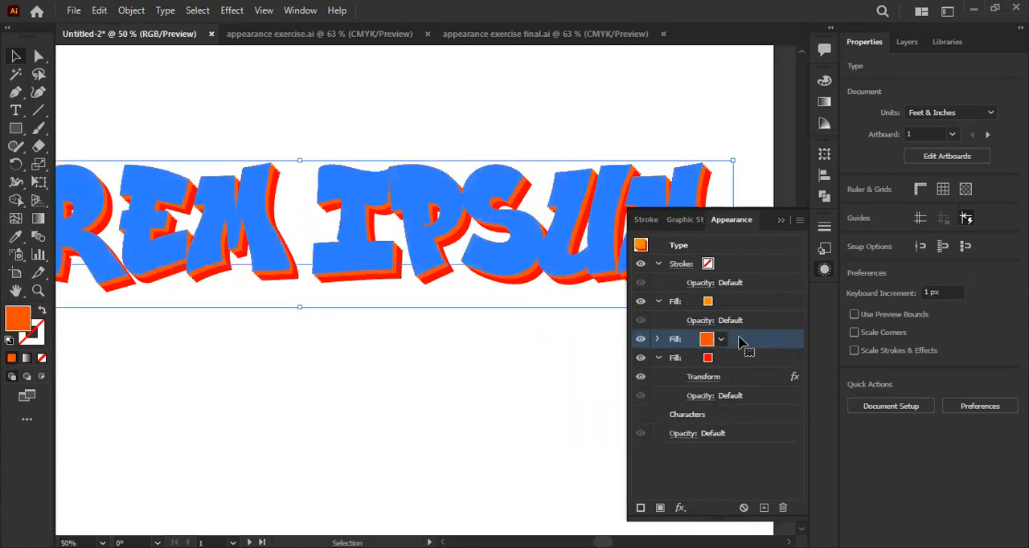
left_click(722, 339)
left_click(598, 365)
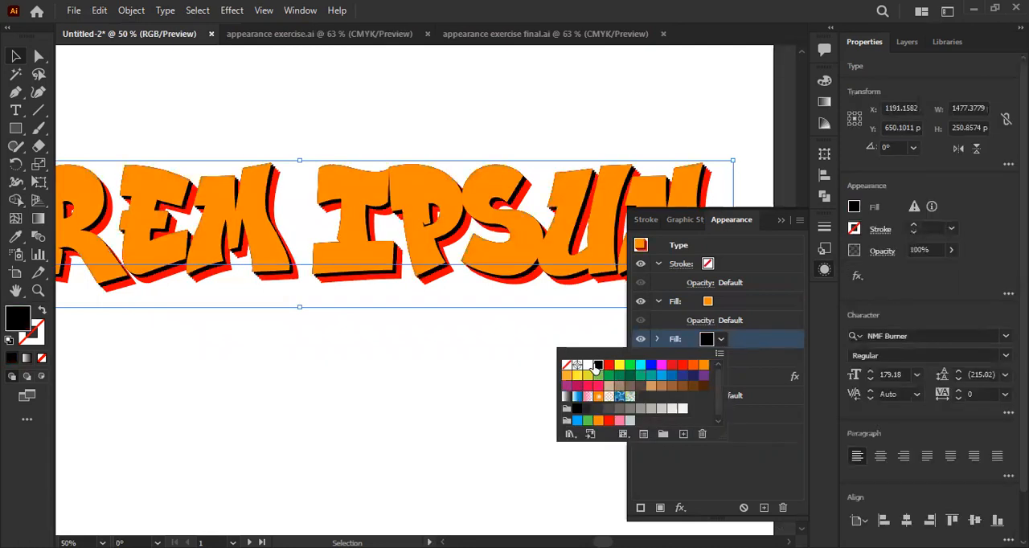
scroll(429, 362, "down", 2)
left_click(299, 380)
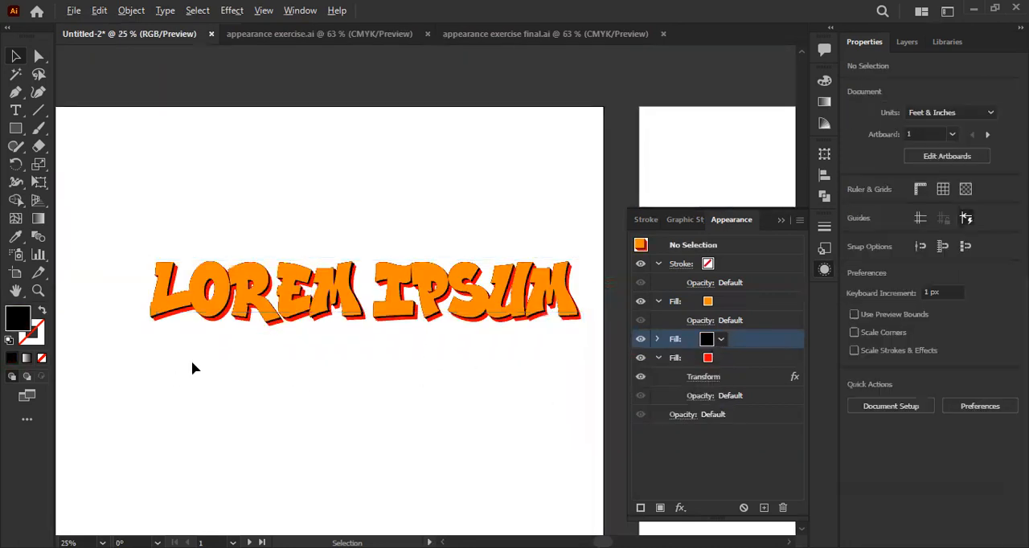
left_click_drag(340, 382, 363, 387)
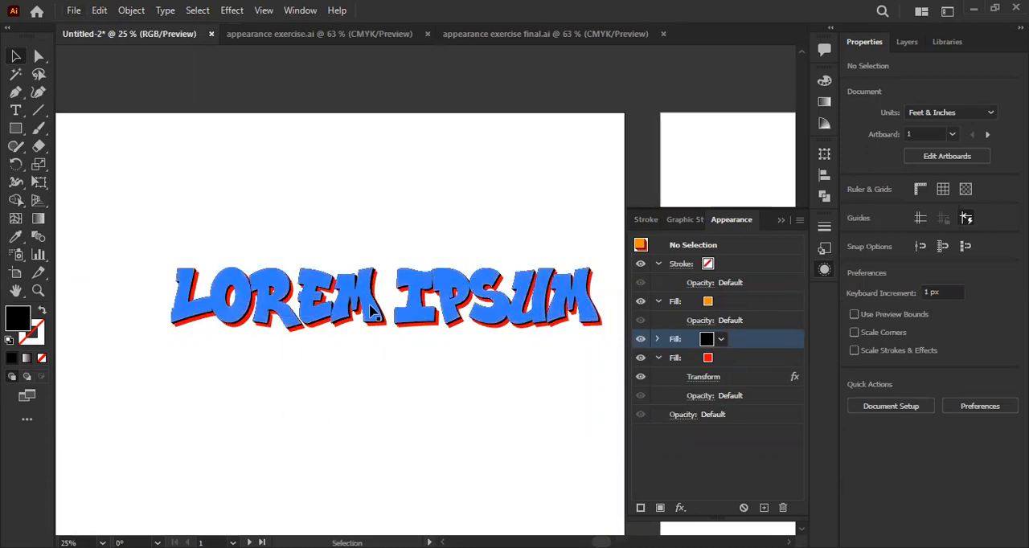
scroll(381, 394, "down", 1)
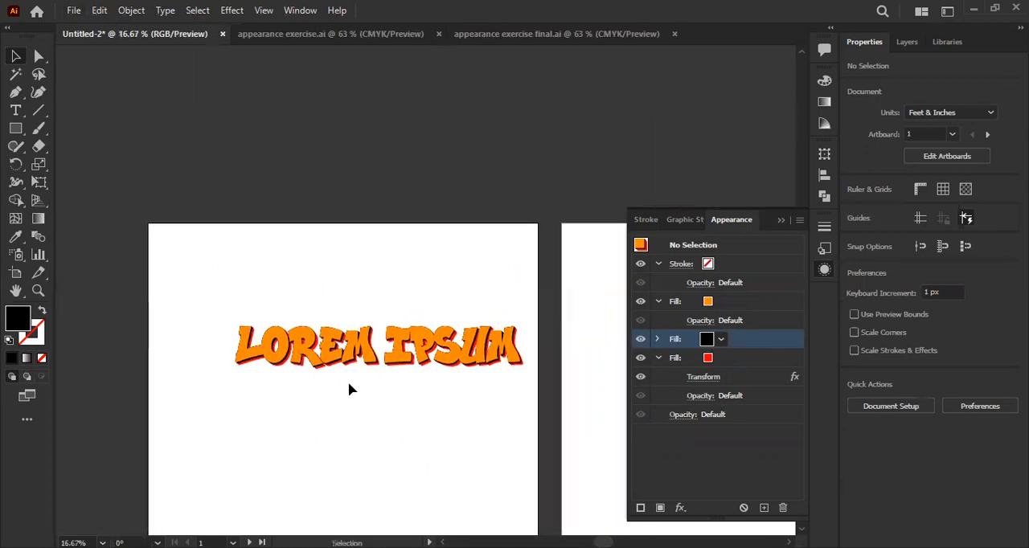
scroll(373, 439, "up", 2)
scroll(373, 439, "down", 1)
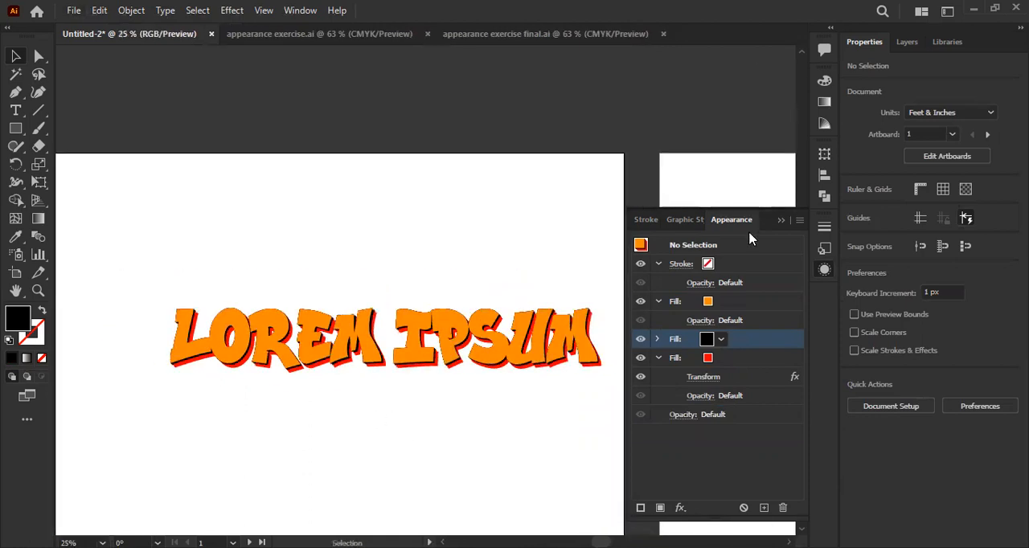
- Select the LOREM IPSUM text, save its stacked-fill appearance as a new graphic style, and deselect it
left_click(781, 219)
left_click(419, 354)
left_click(708, 296)
left_click(823, 270)
left_click(825, 249)
left_click(764, 508)
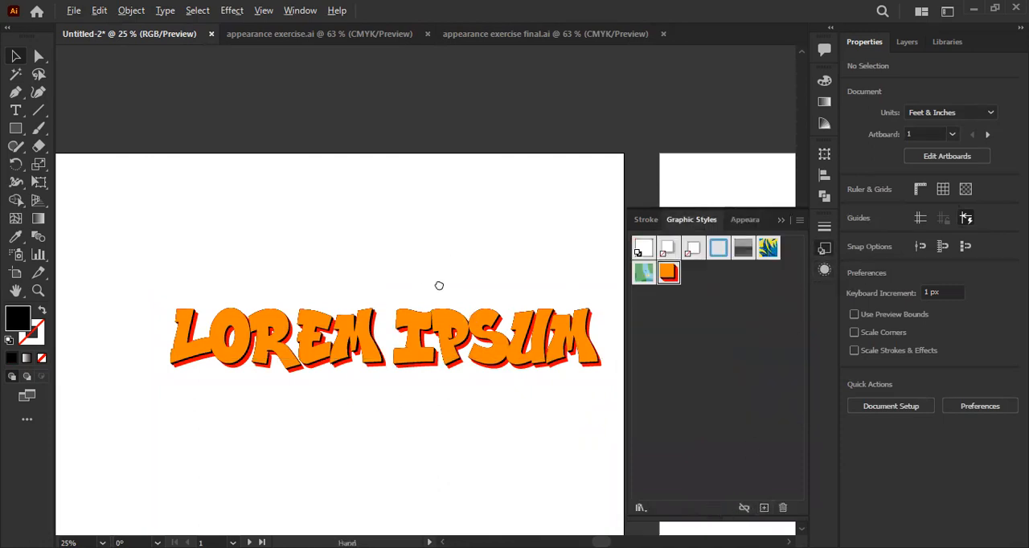
left_click_drag(439, 285, 408, 250)
left_click(283, 320)
left_click(378, 349)
scroll(380, 368, "down", 1)
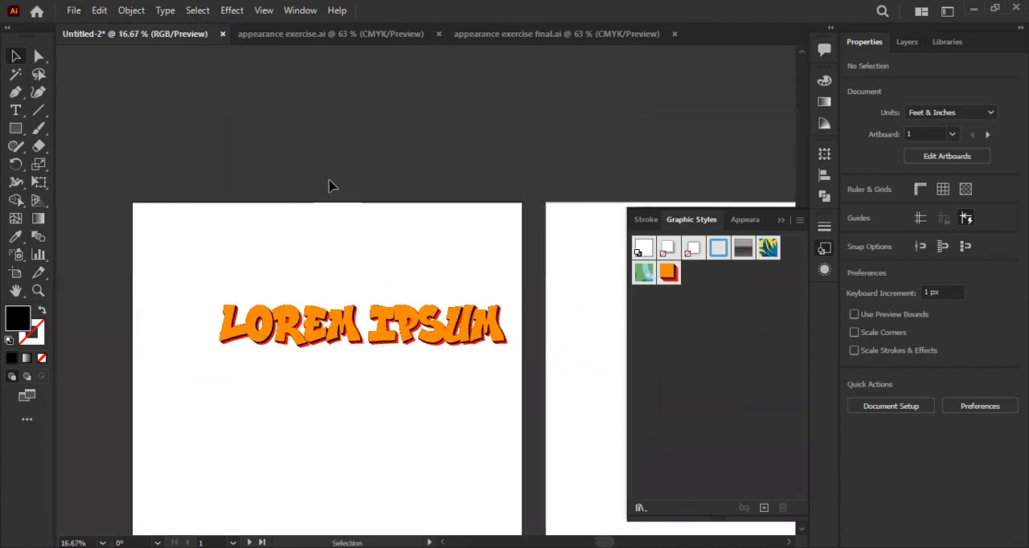
left_click(349, 35)
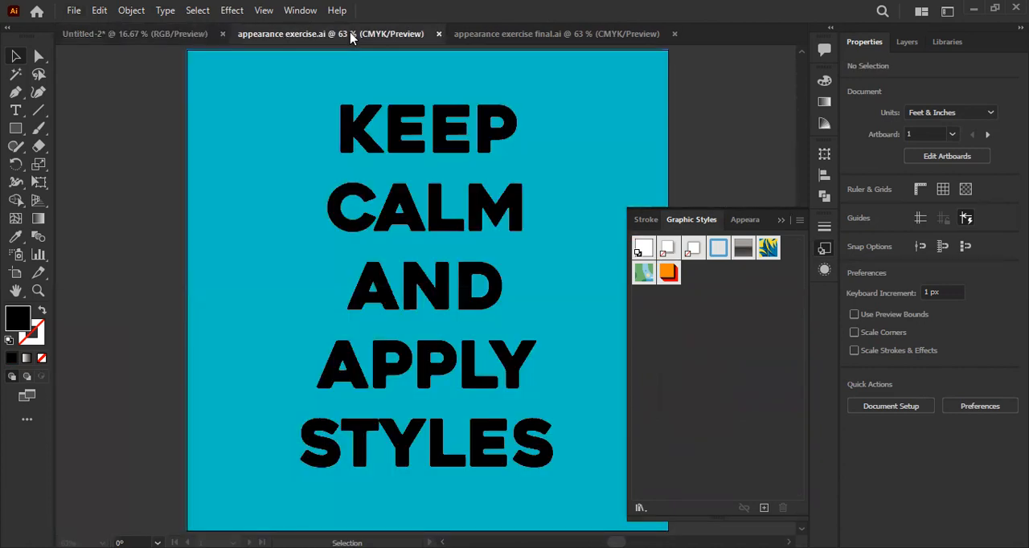
left_click(540, 35)
left_click(199, 35)
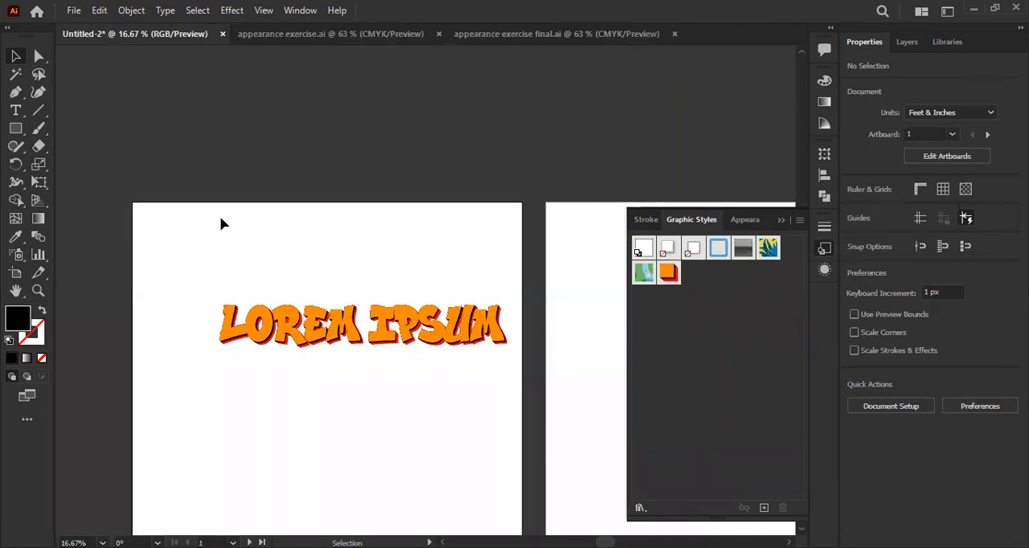
- Add a new line of Lorem ipsum placeholder text above the orange lettering and select it as an object
scroll(344, 308, "up", 1)
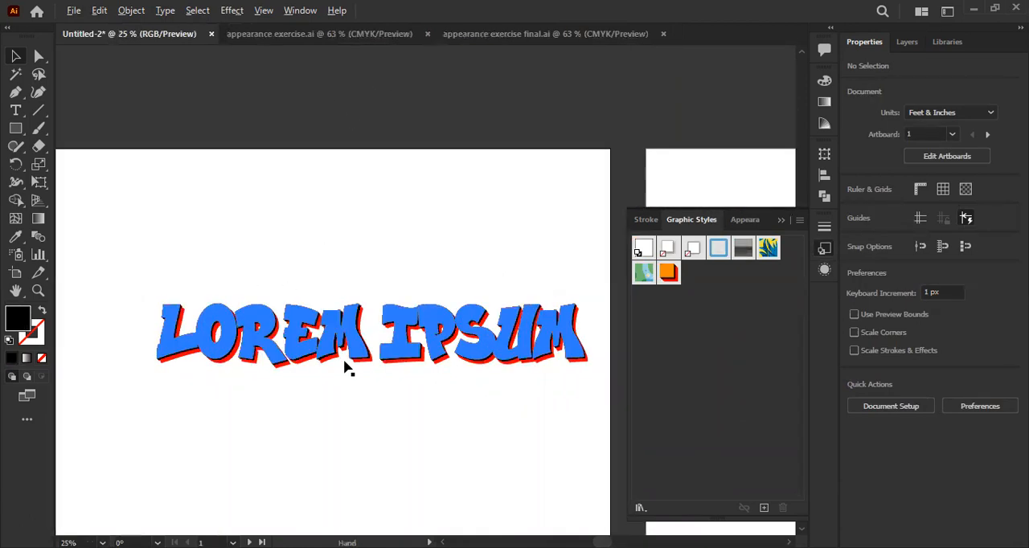
left_click_drag(437, 447, 400, 425)
left_click(15, 112)
left_click(145, 210)
left_click(16, 55)
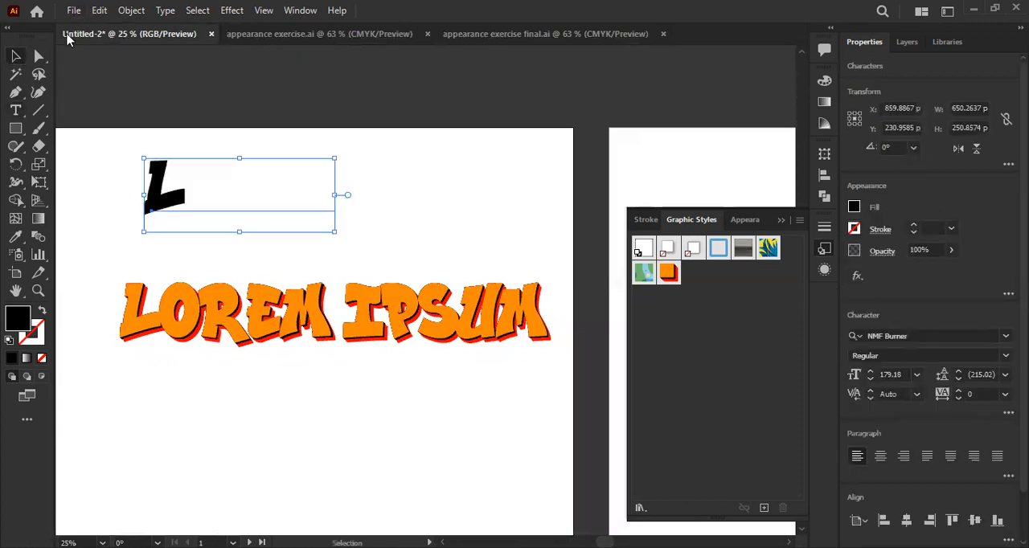
- Change the case of the new black placeholder text to uppercase
left_click(165, 10)
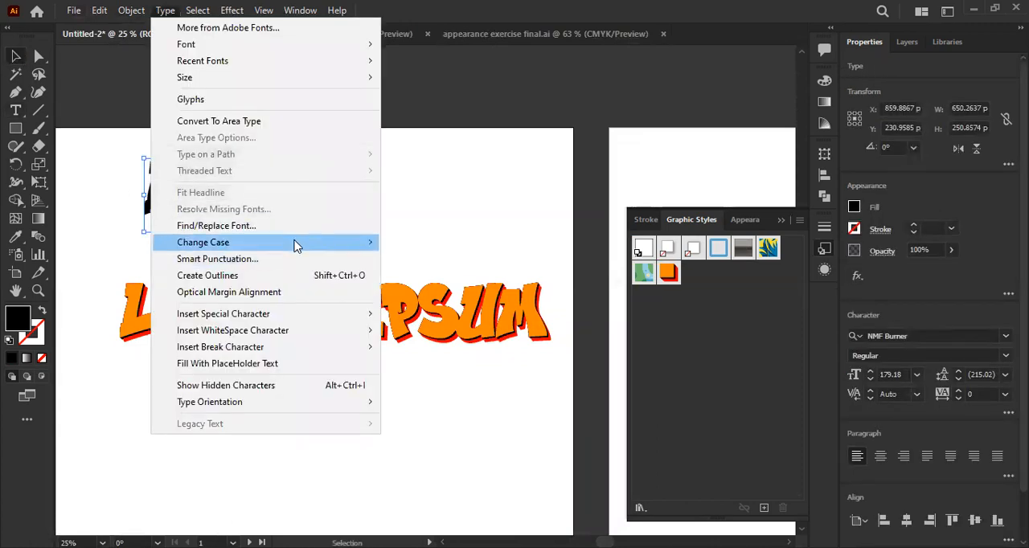
mouse_move(298, 245)
left_click(428, 243)
left_click_drag(240, 269, 225, 310)
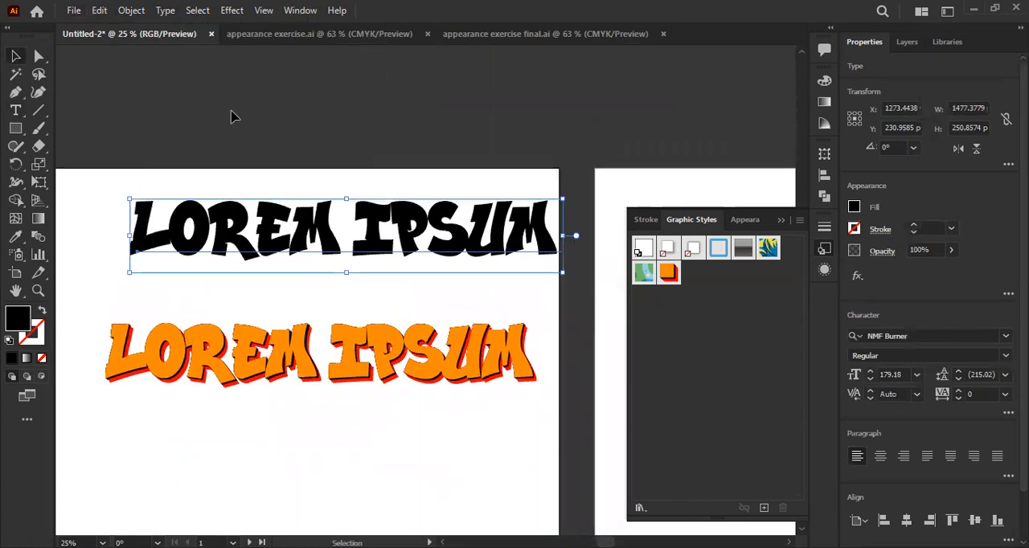
left_click(233, 10)
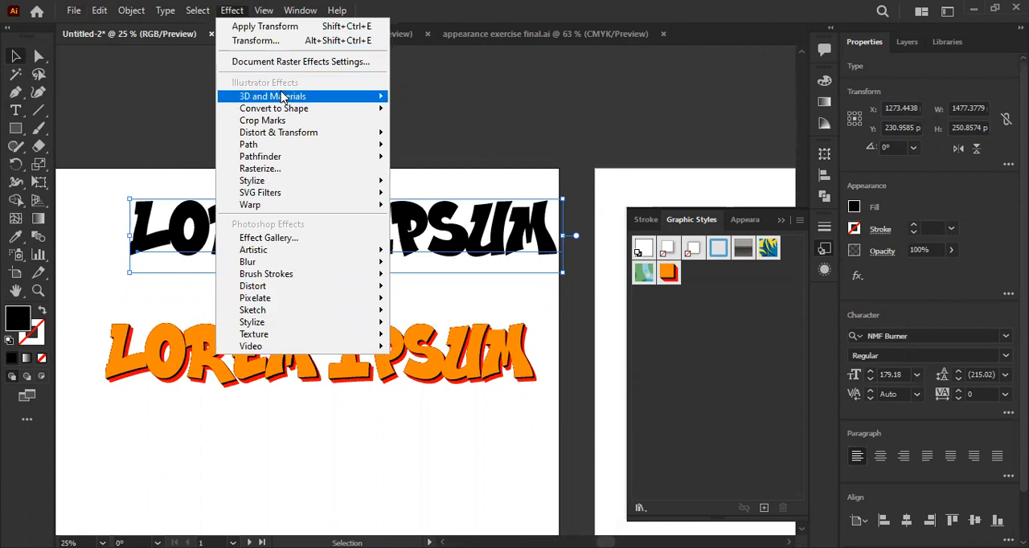
mouse_move(281, 97)
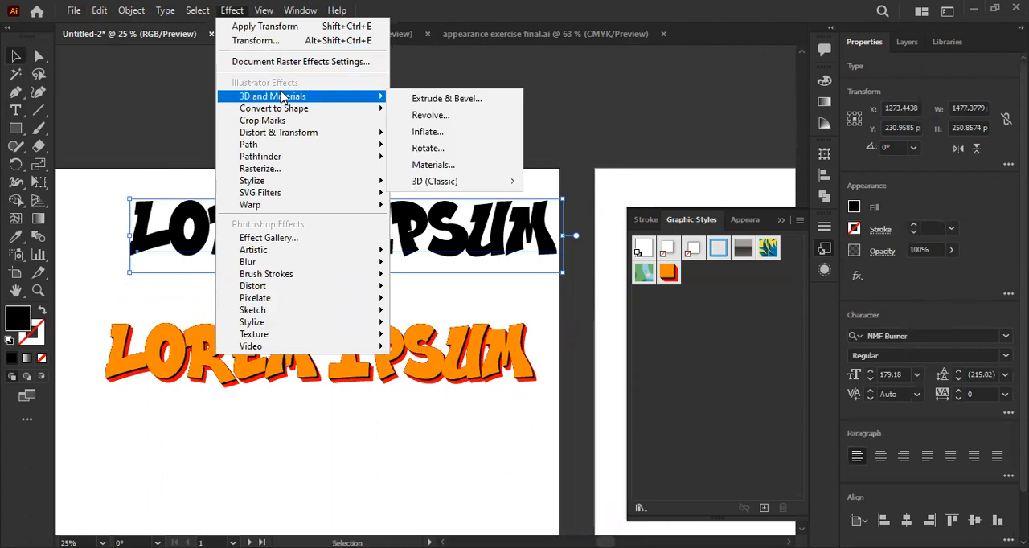
left_click(22, 59)
- Draw a black square about 401 px wide below the orange LOREM IPSUM text
scroll(299, 249, "down", 1)
scroll(305, 274, "down", 5)
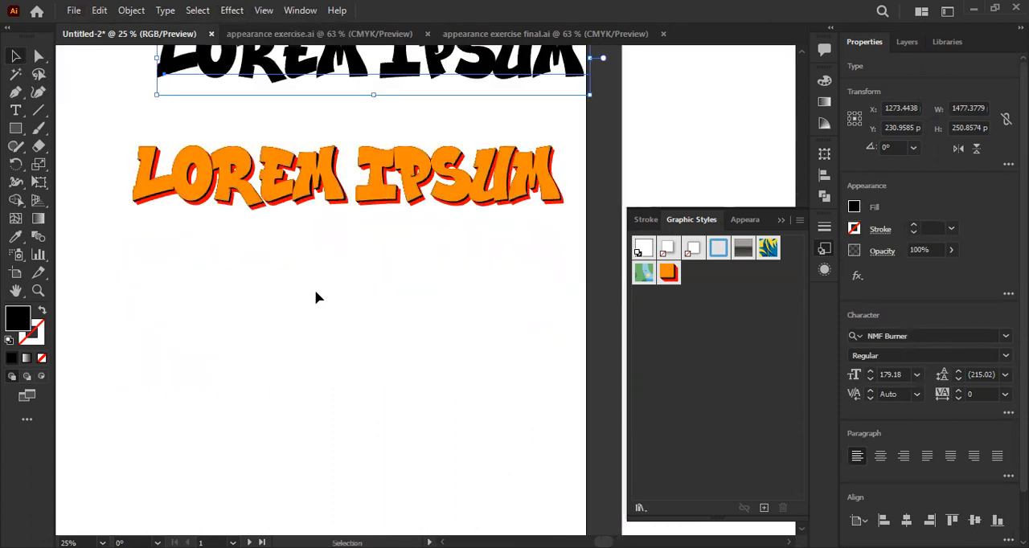
mouse_move(301, 154)
left_mouse_down()
mouse_move(283, 317)
mouse_move(296, 171)
left_mouse_up()
left_click(13, 131)
left_click_drag(240, 303, 354, 416)
key("v")
scroll(316, 380, "down", 1)
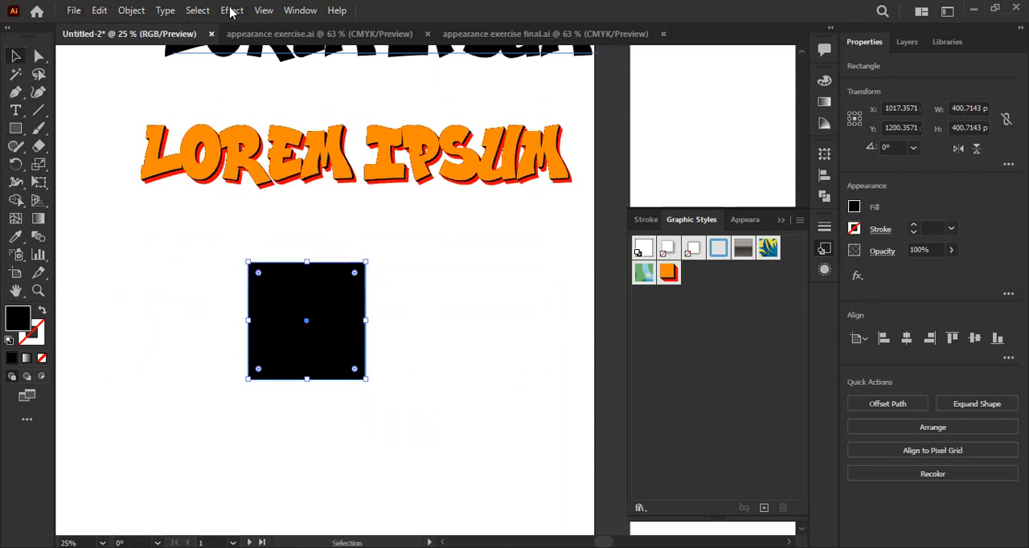
- Apply the 3D Extrude & Bevel effect to the black square
key("alt+c")
mouse_move(289, 98)
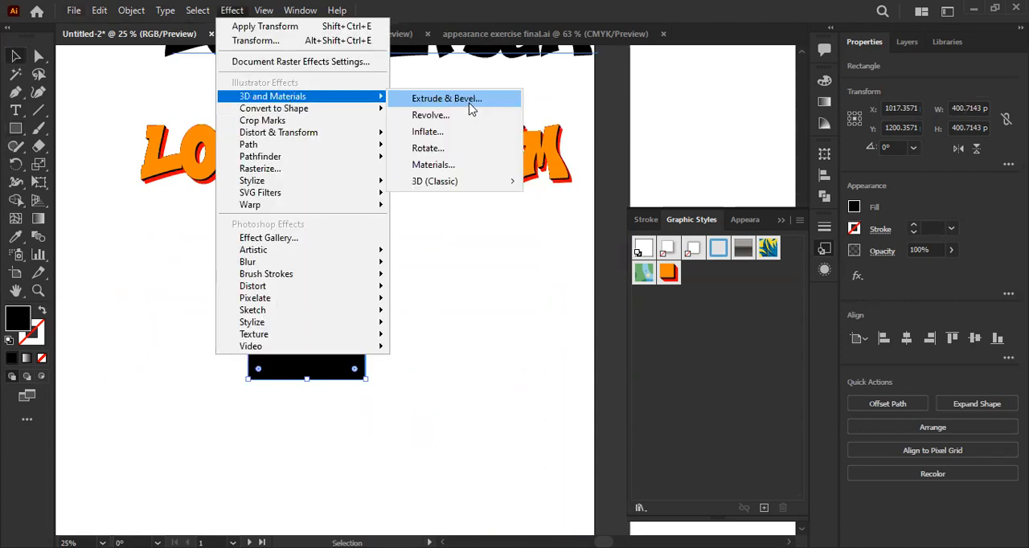
left_click(464, 108)
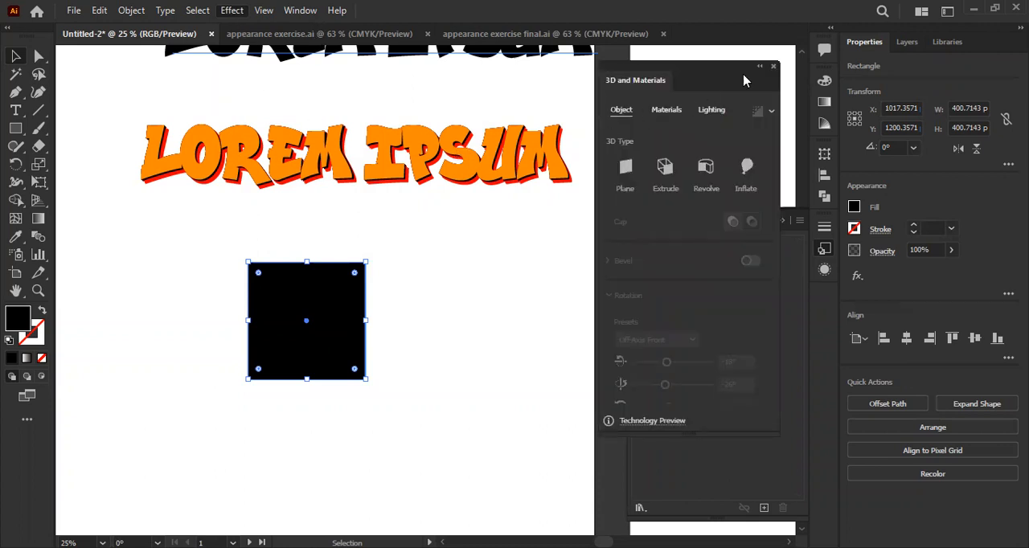
scroll(304, 341, "up", 1)
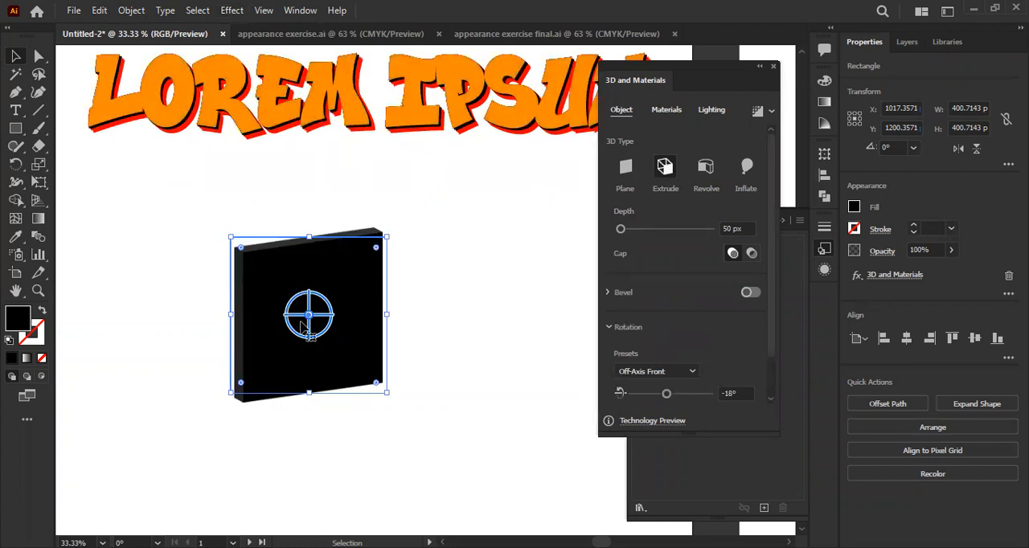
scroll(278, 335, "up", 1)
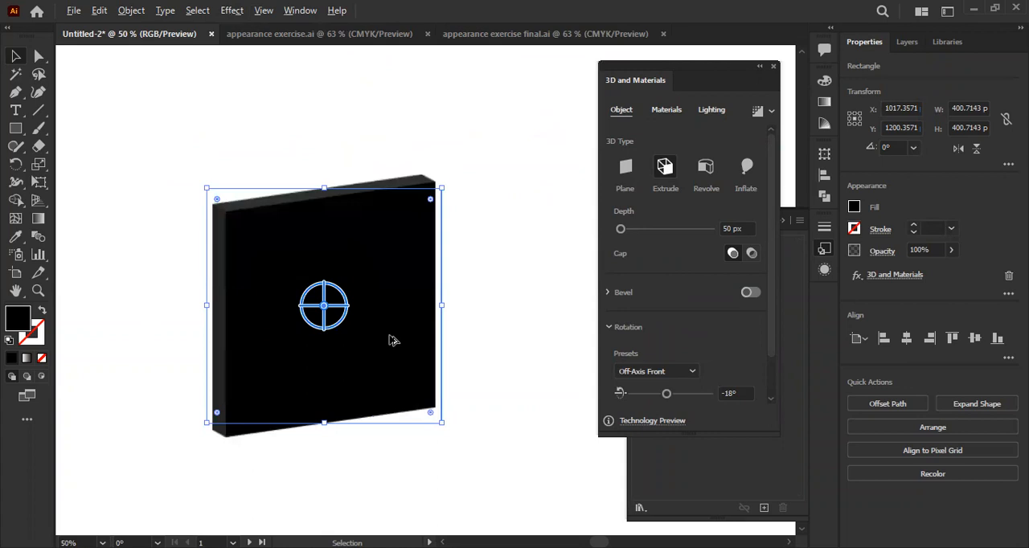
scroll(386, 337, "up", 1)
left_click_drag(361, 336, 379, 313)
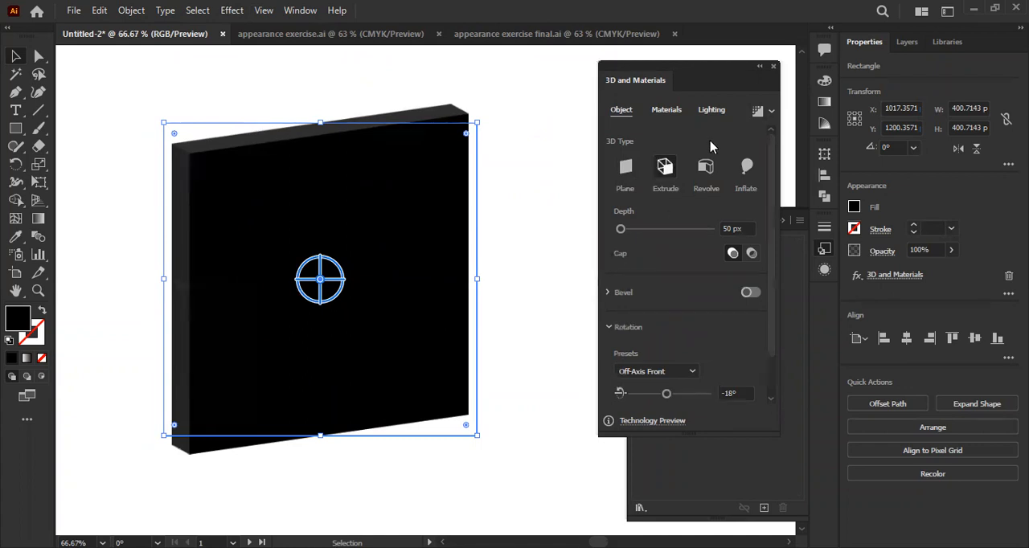
- Try the Plane, Extrude, Revolve and Inflate 3D types on the square
left_click(626, 167)
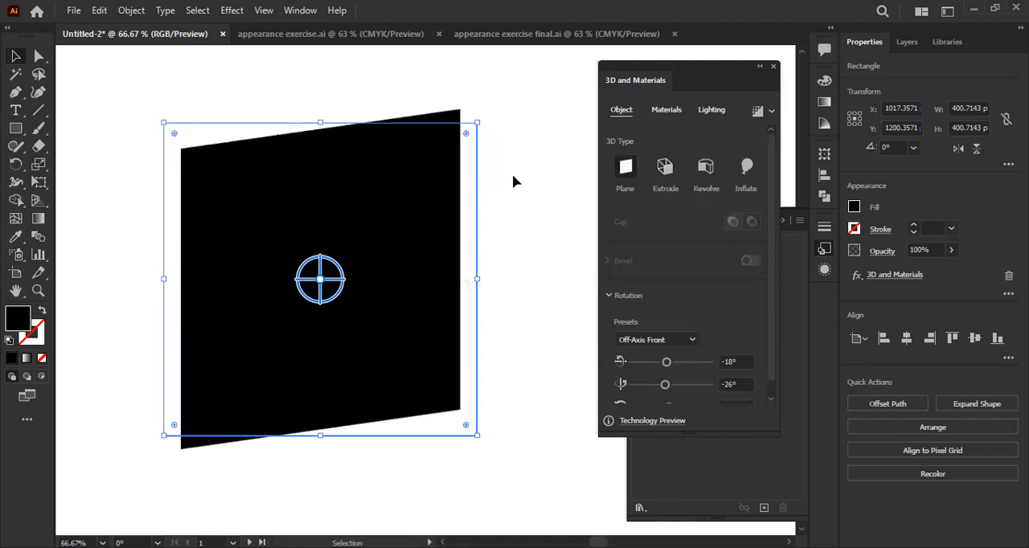
left_click(665, 168)
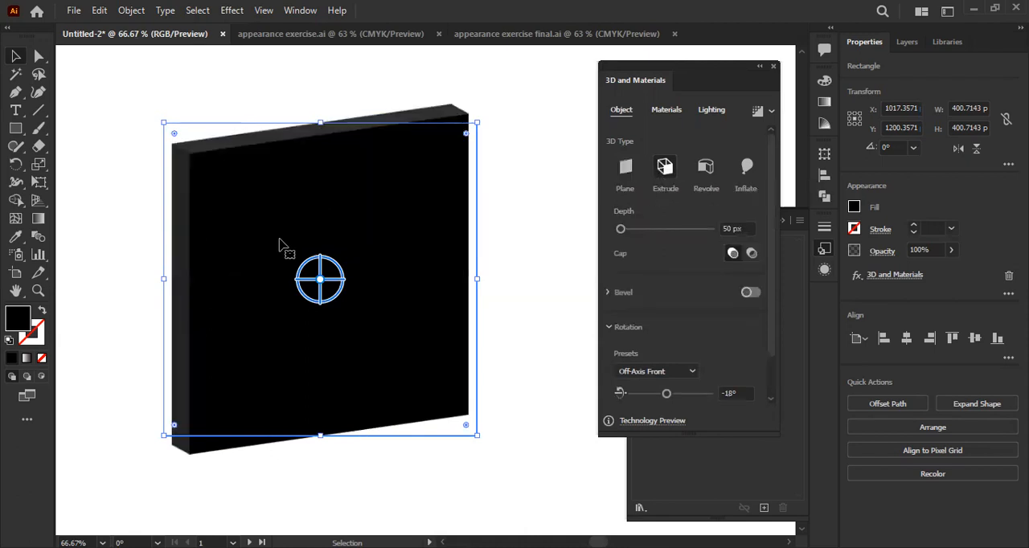
left_click(707, 193)
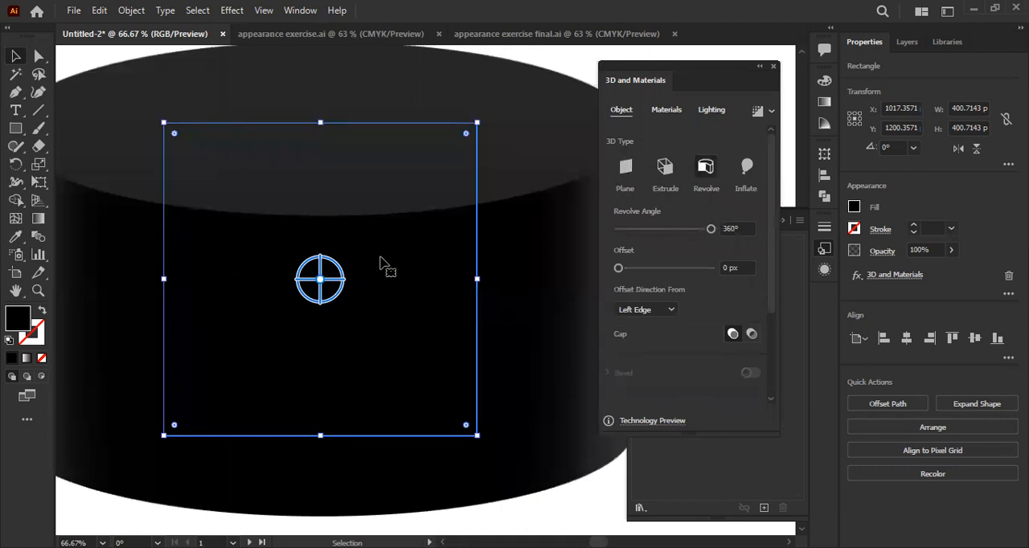
left_click(746, 167)
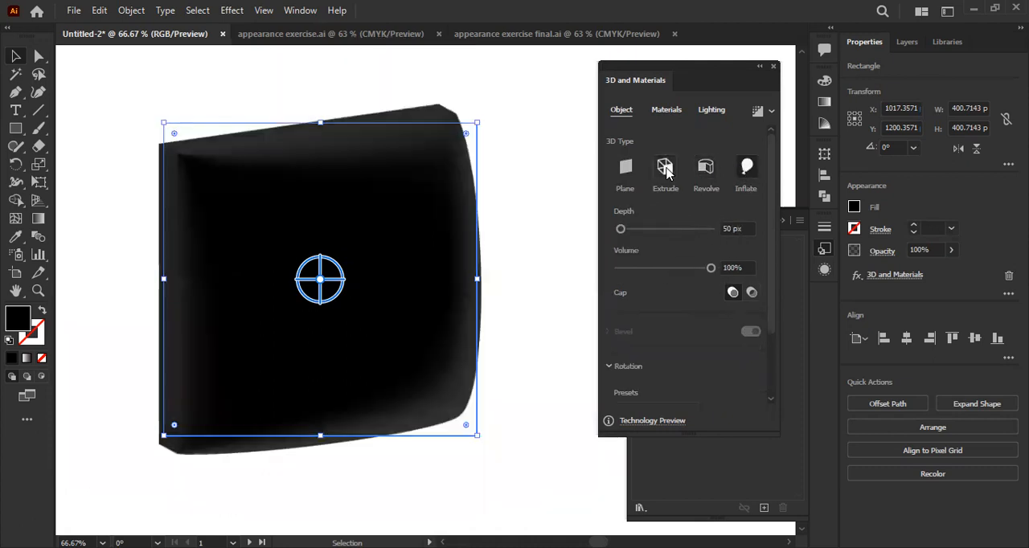
- Switch the square back to the Extrude 3D type and set its depth to 33 px
left_click(665, 169)
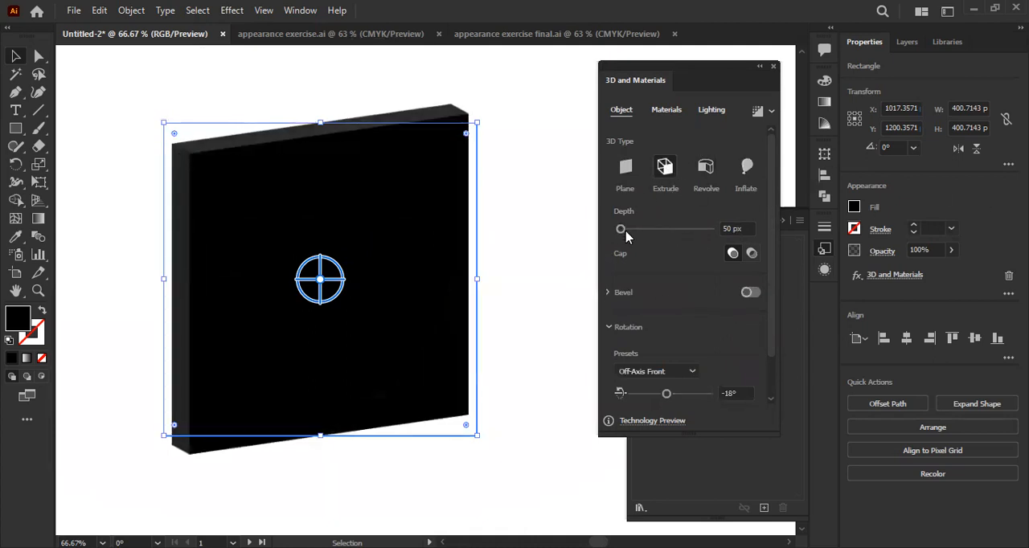
left_click_drag(623, 231, 642, 232)
left_click_drag(649, 229, 621, 232)
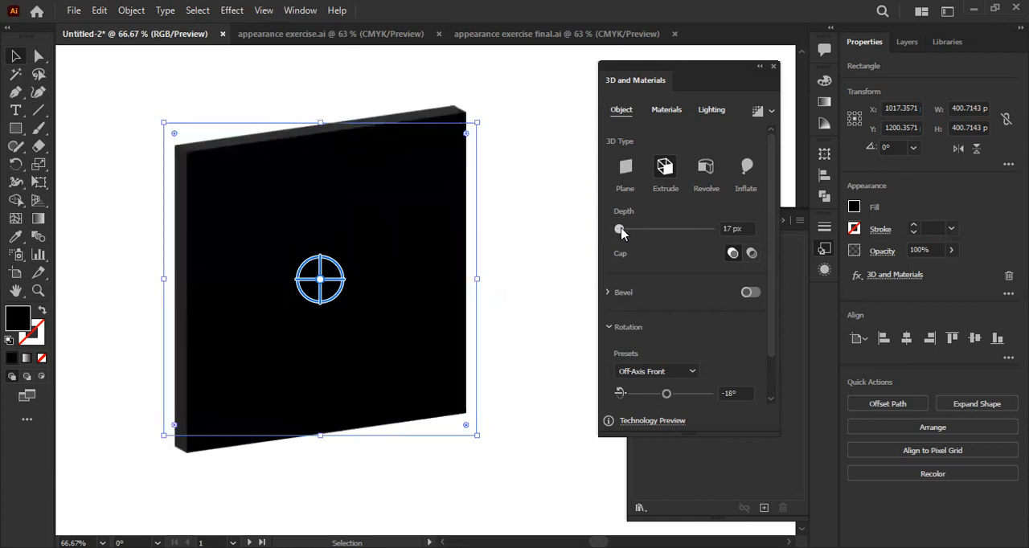
- Try the Front, Back, Left, Bottom, Off-Axis Front and Off-Axis Back rotation presets on the extruded square
left_click(657, 375)
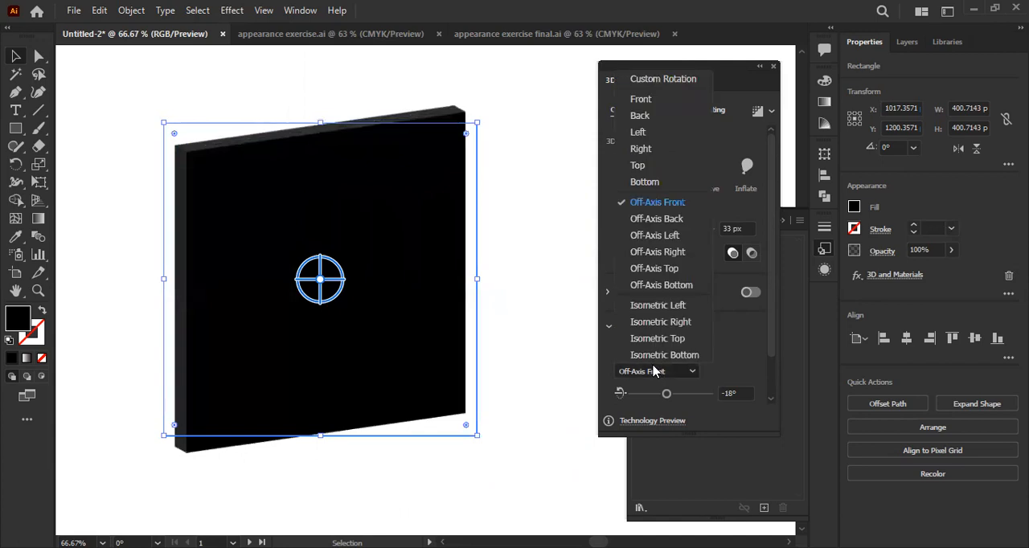
left_click(657, 99)
left_click(658, 373)
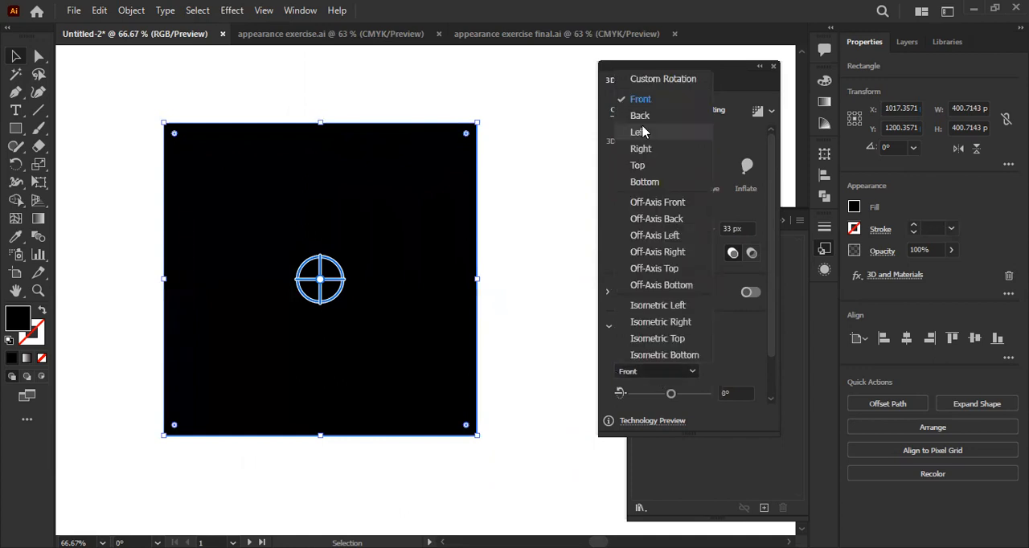
left_click(642, 117)
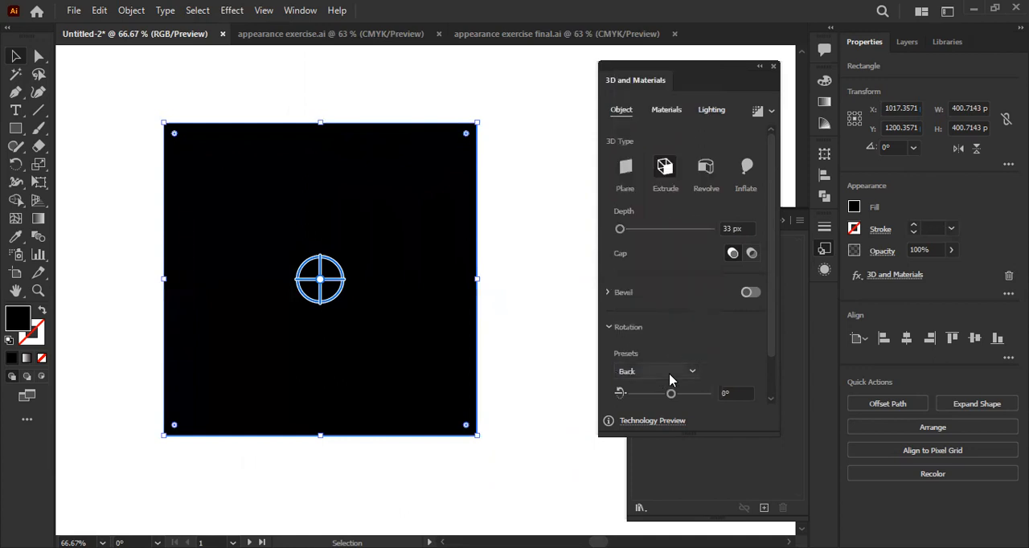
left_click(671, 374)
left_click(659, 131)
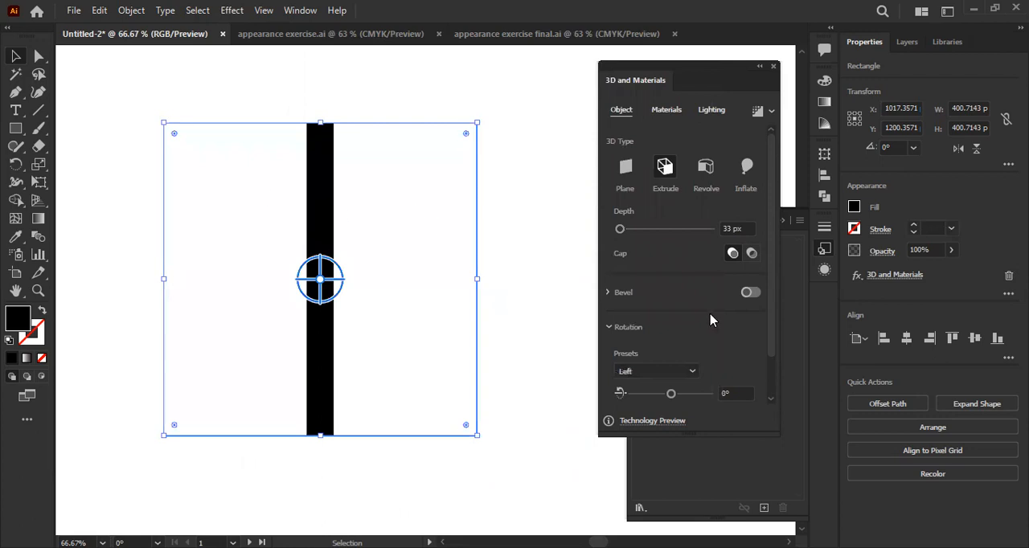
left_click(674, 371)
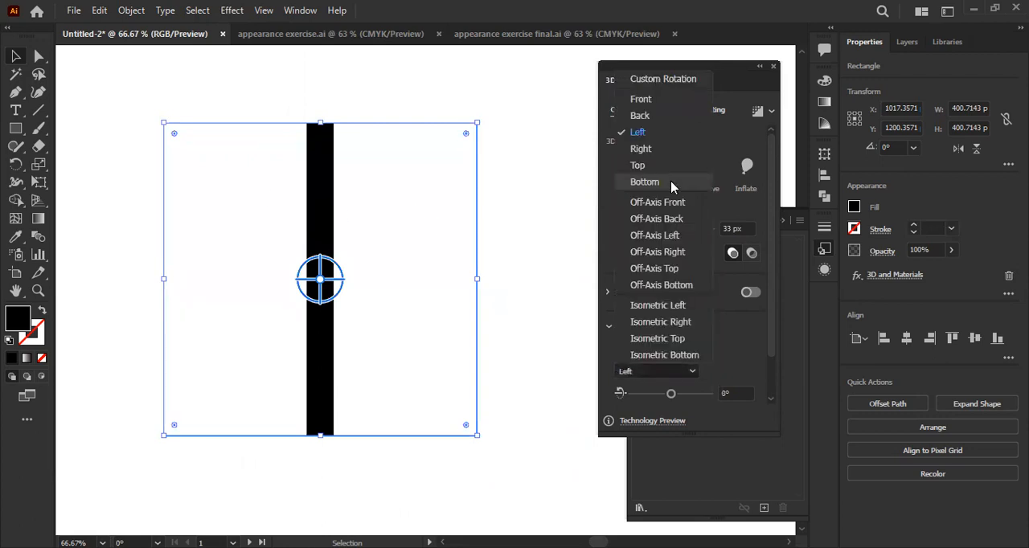
left_click(672, 183)
left_click(674, 371)
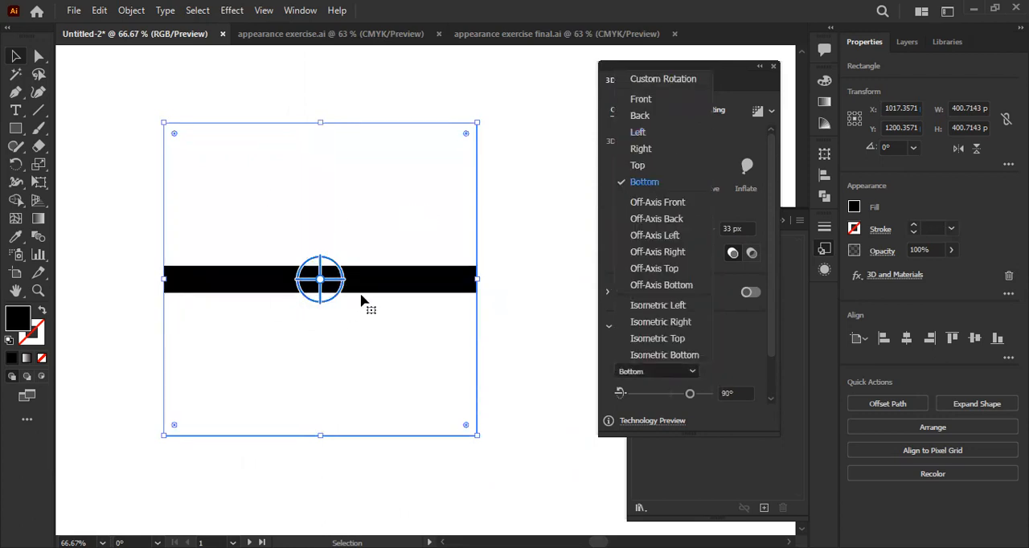
left_click(658, 205)
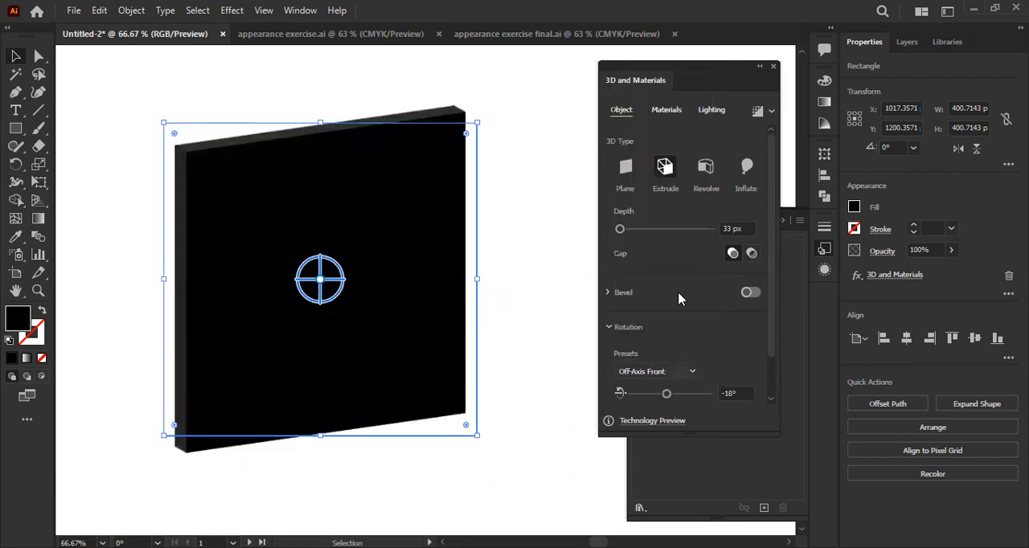
left_click(675, 371)
left_click(657, 219)
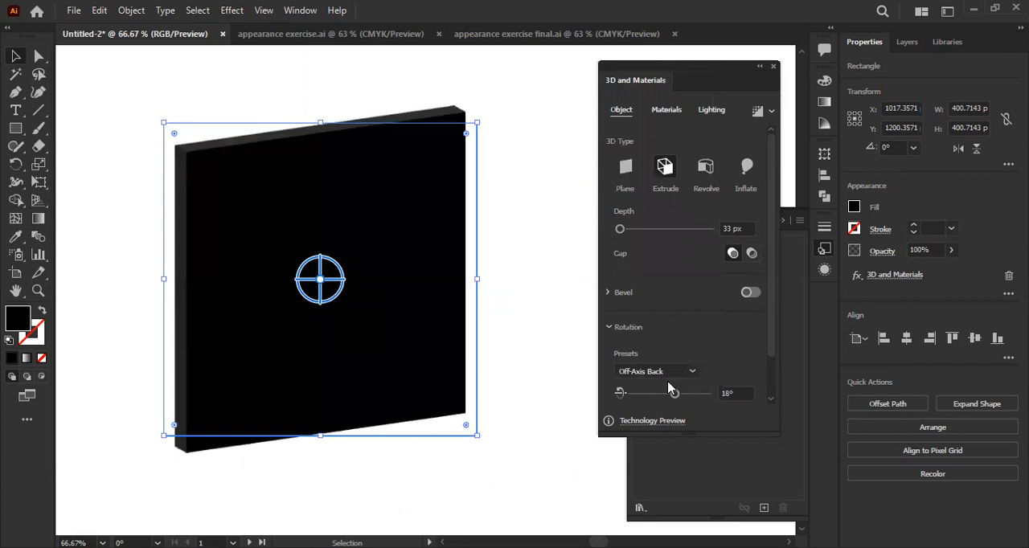
- Set the extruded square's rotation preset to Off-Axis Left and close the 3D and Materials settings
left_click(668, 373)
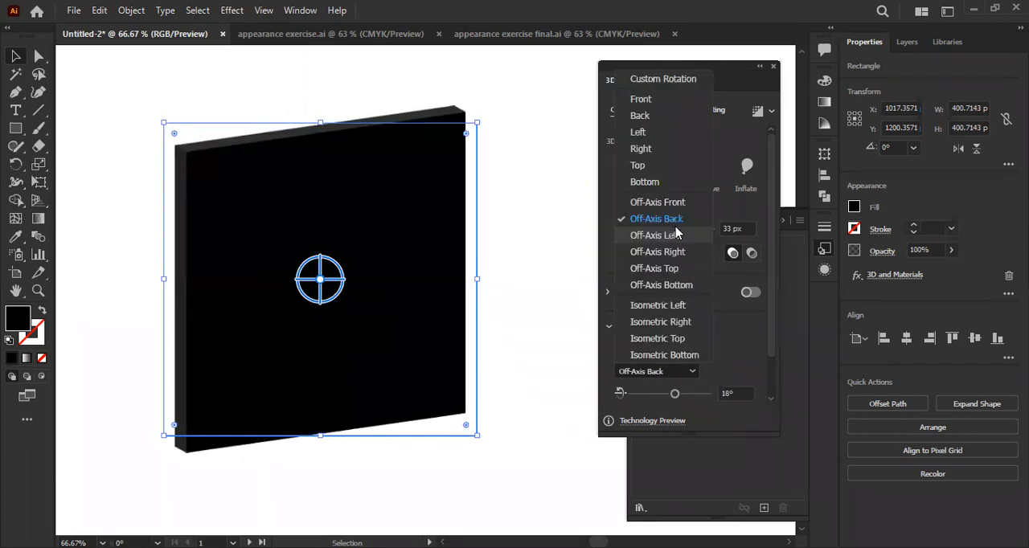
left_click(675, 235)
left_click(680, 371)
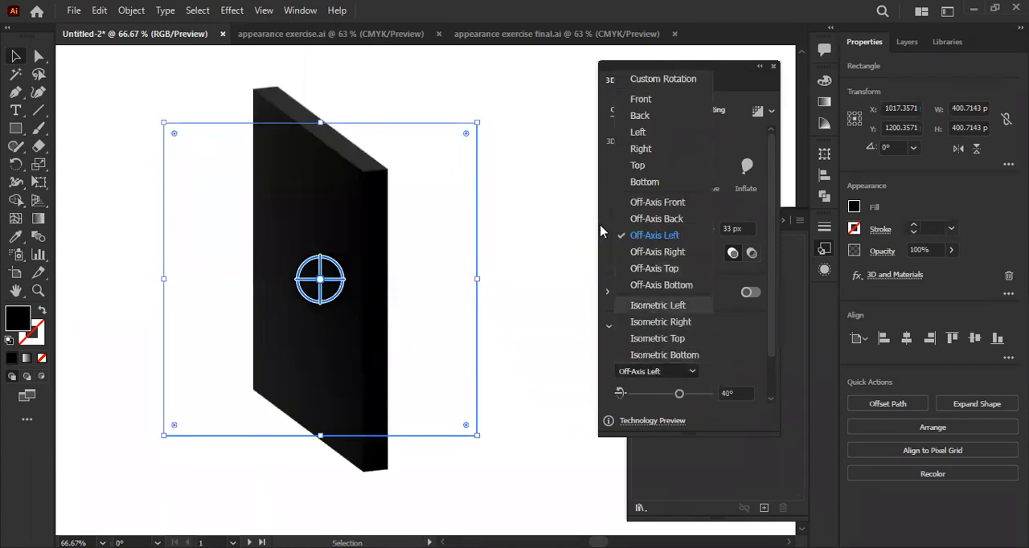
left_click(514, 68)
left_click(773, 66)
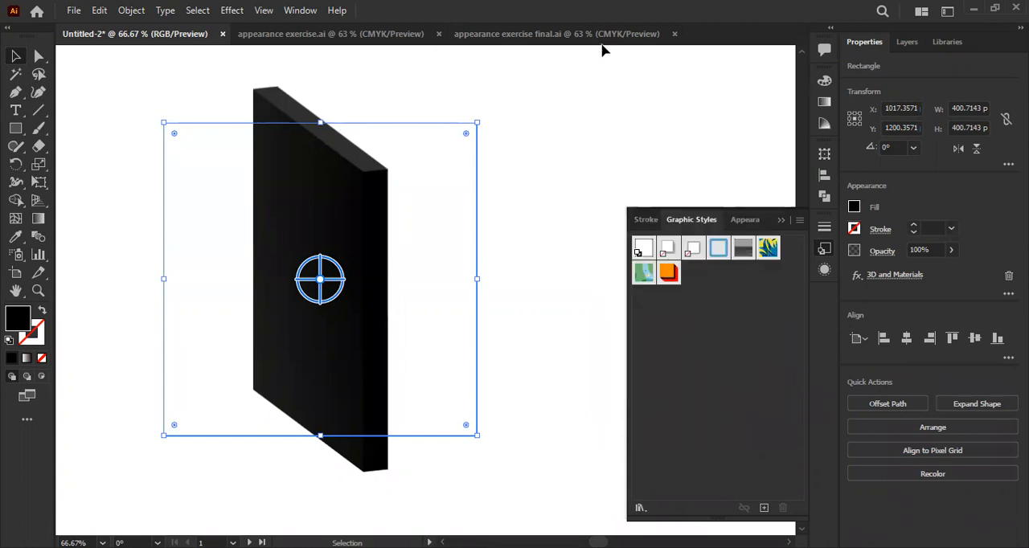
- Switch to appearance exercise final.ai and apply the 3D Extrude & Bevel effect to the word KEEP
left_click(552, 34)
left_click(406, 208)
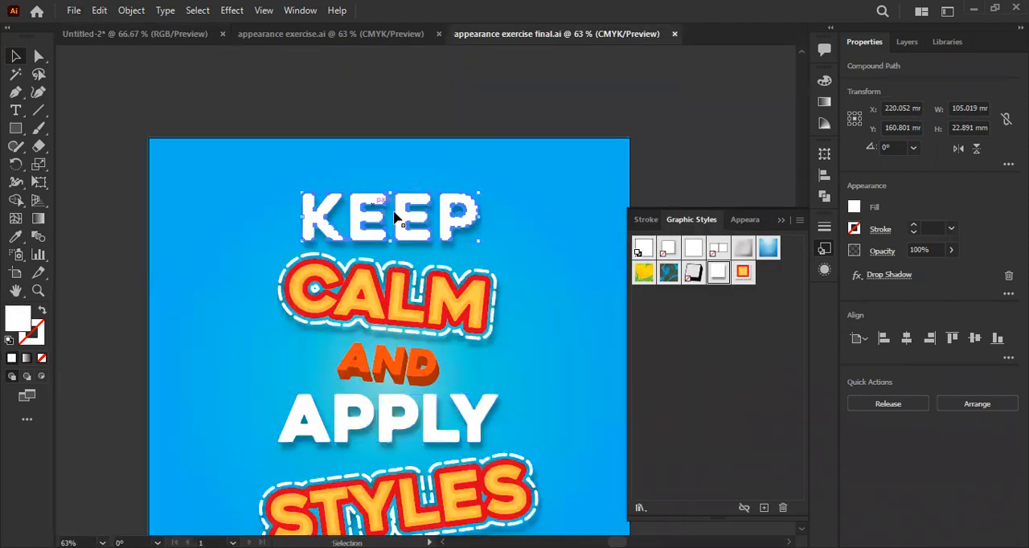
key("ctrl+plus")
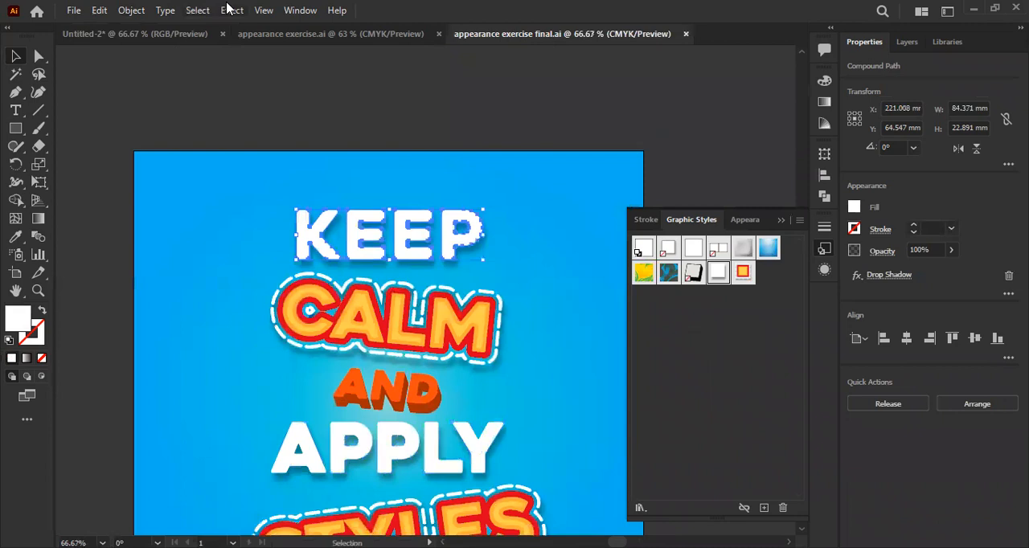
left_click(230, 10)
mouse_move(334, 105)
left_click(454, 97)
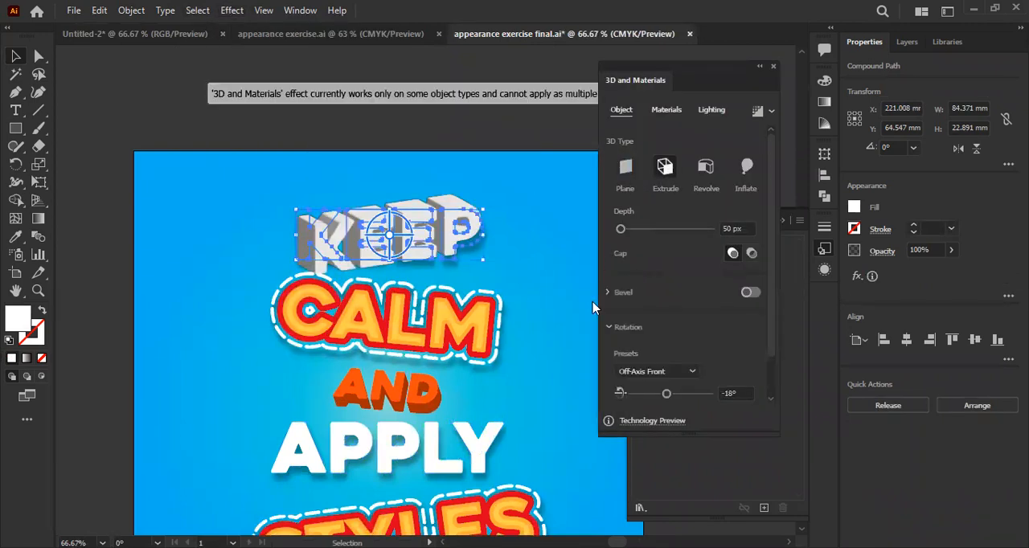
- Try the Back, Front and Left rotation presets on the extruded word KEEP
left_click(659, 375)
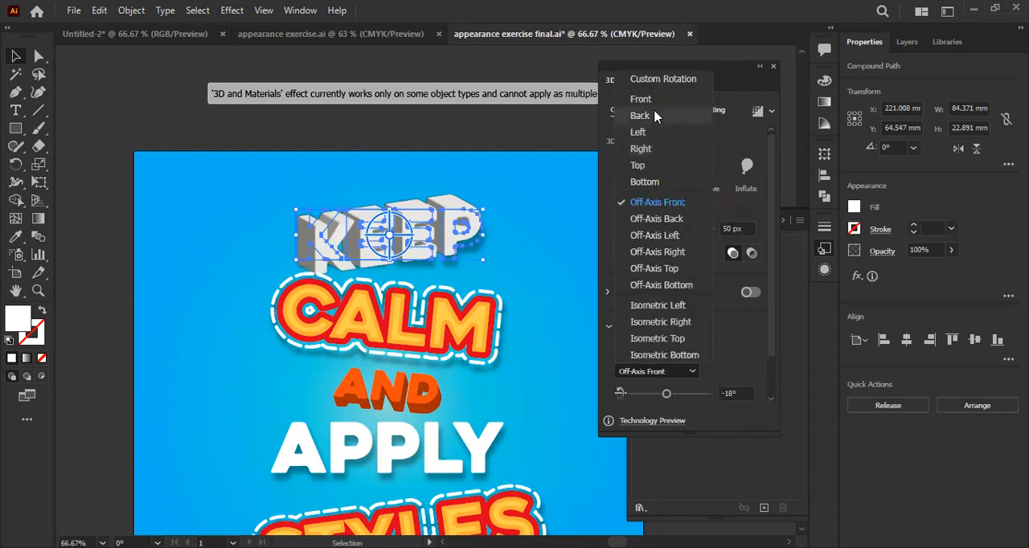
left_click(655, 115)
left_click(667, 110)
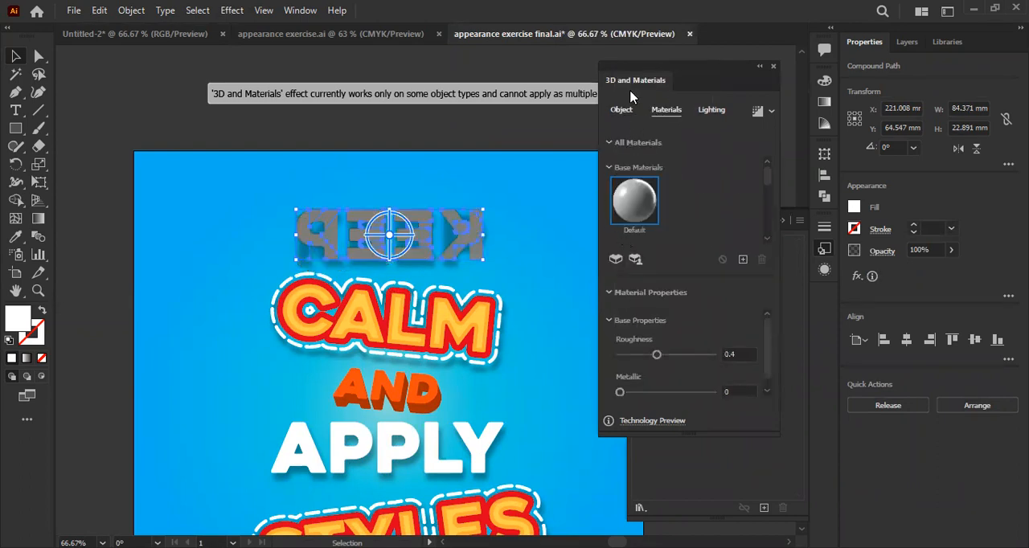
left_click(623, 111)
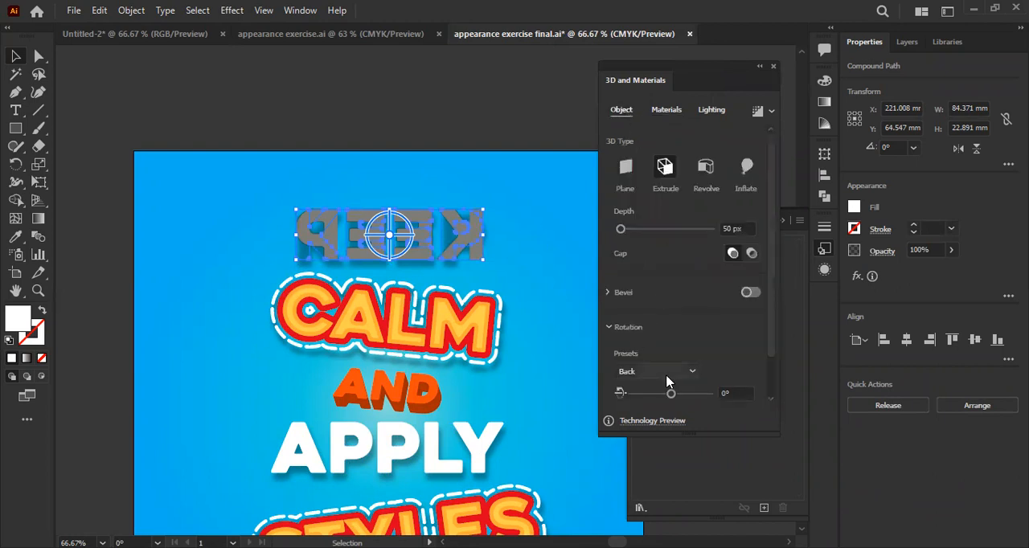
left_click(666, 375)
left_click(655, 103)
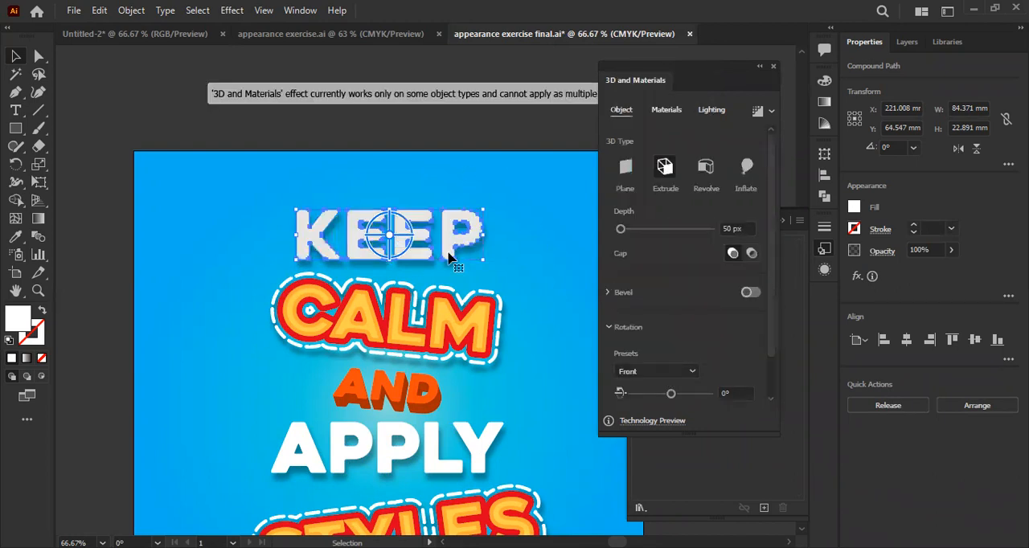
left_click(659, 373)
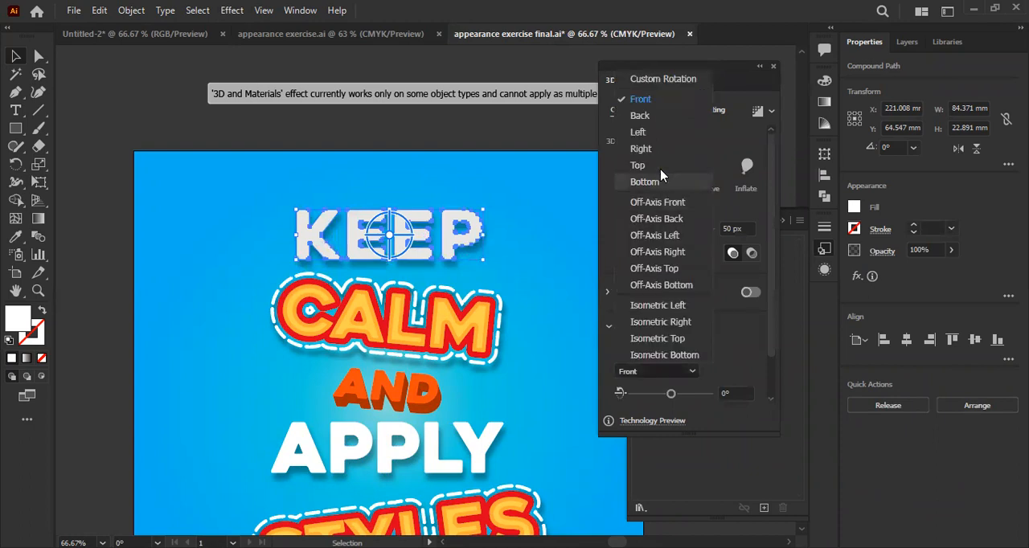
left_click(655, 117)
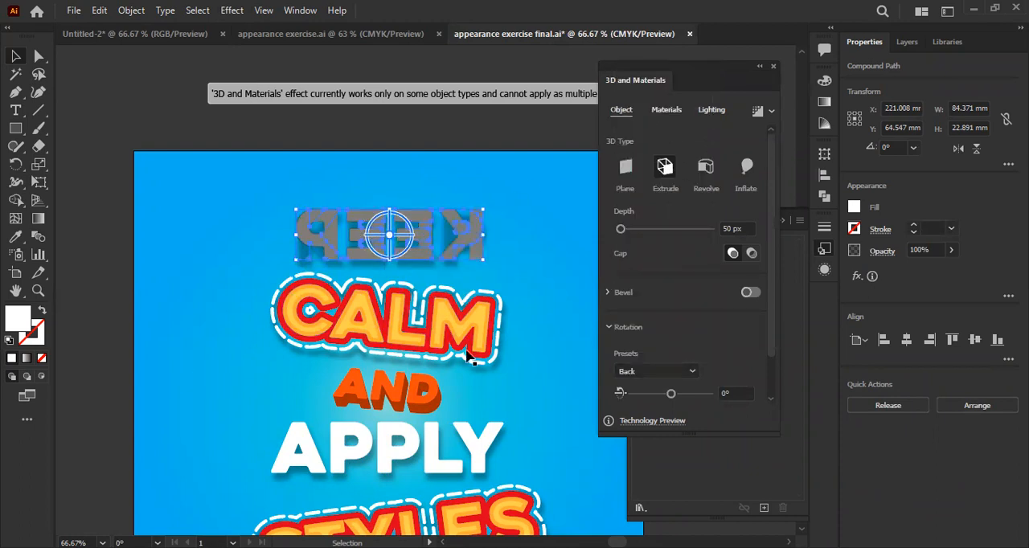
left_click(669, 371)
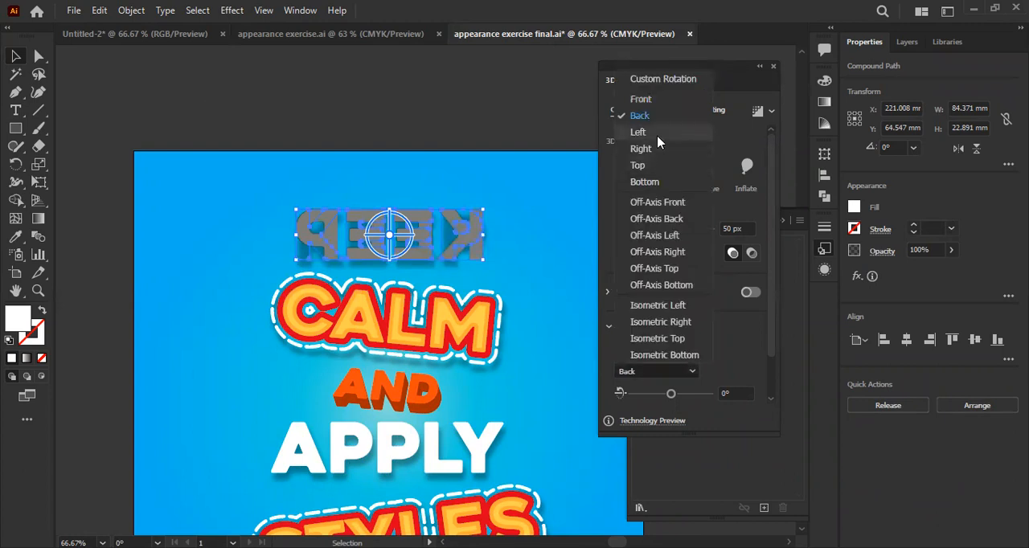
left_click(657, 135)
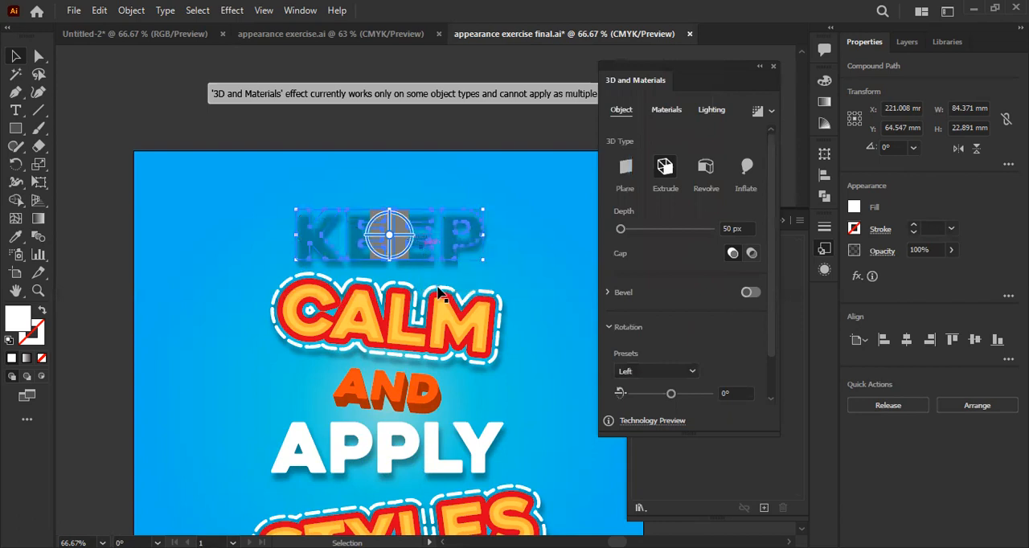
- Try the Off-Axis Front, Off-Axis Back and Isometric Left rotation presets on the extruded word KEEP
left_click(547, 262)
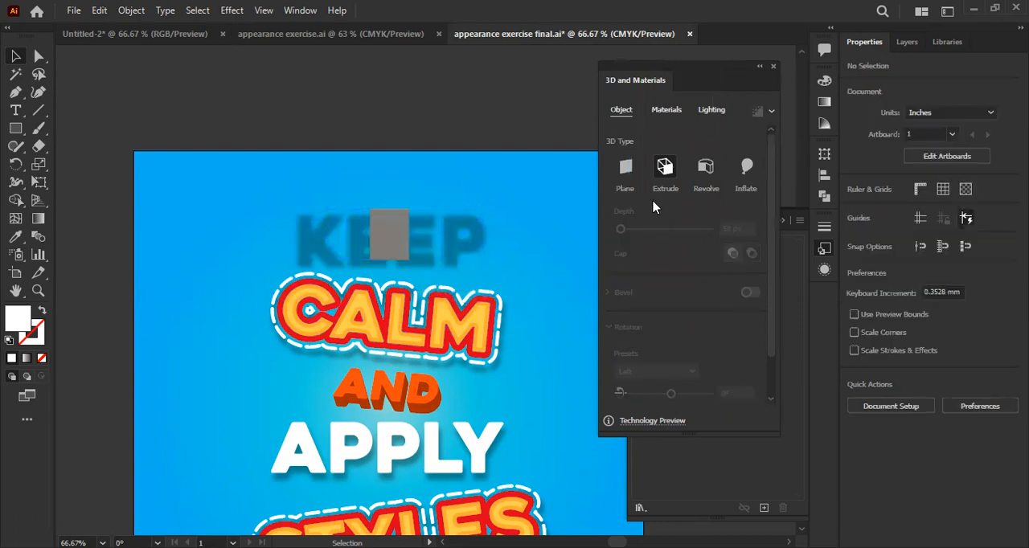
left_click(392, 232)
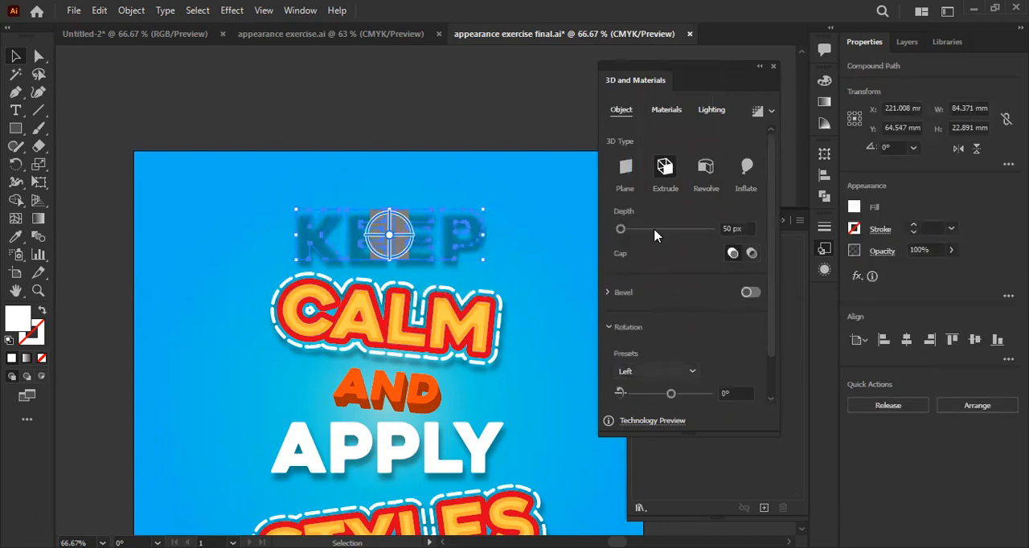
left_click(657, 370)
left_click(665, 207)
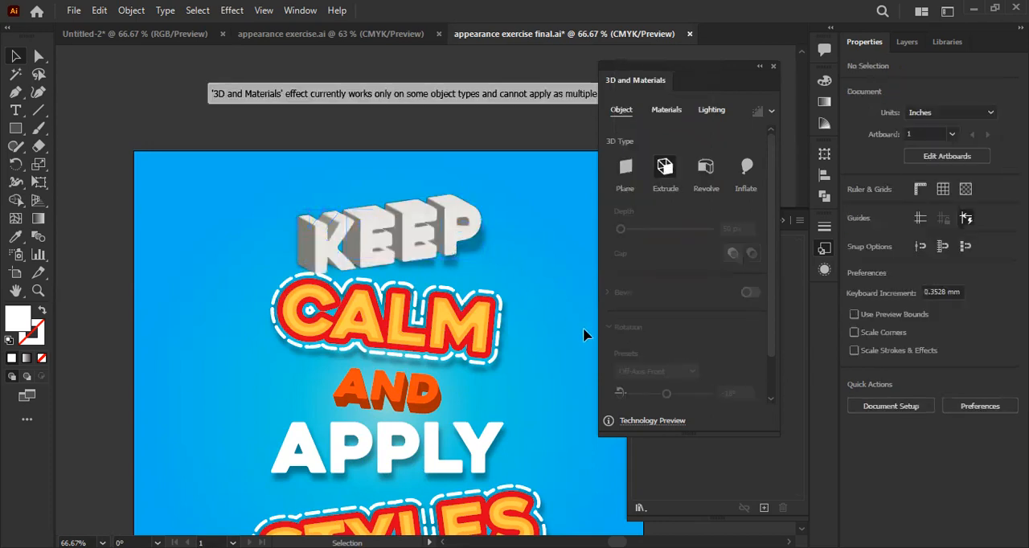
left_click(673, 371)
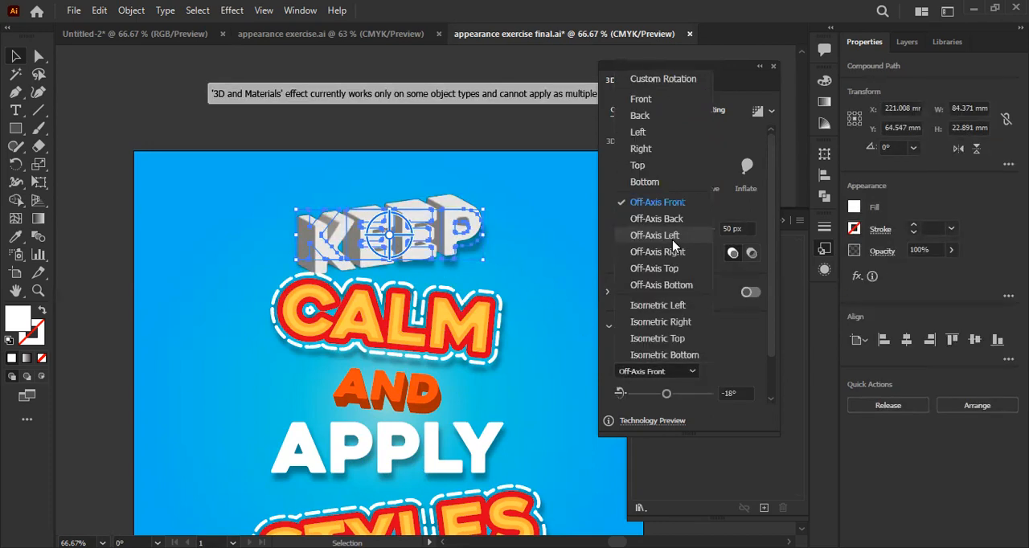
left_click(673, 222)
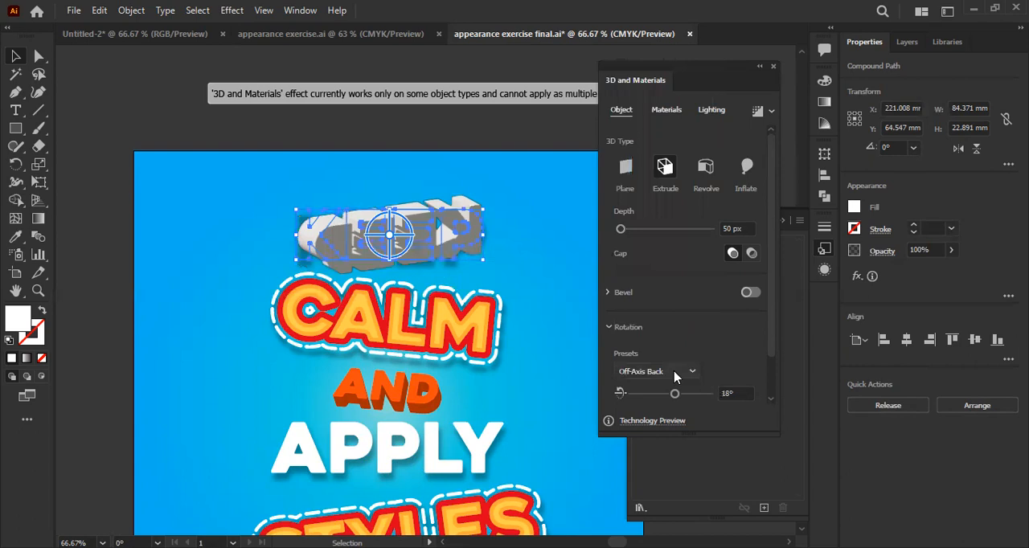
left_click(668, 370)
left_click(658, 305)
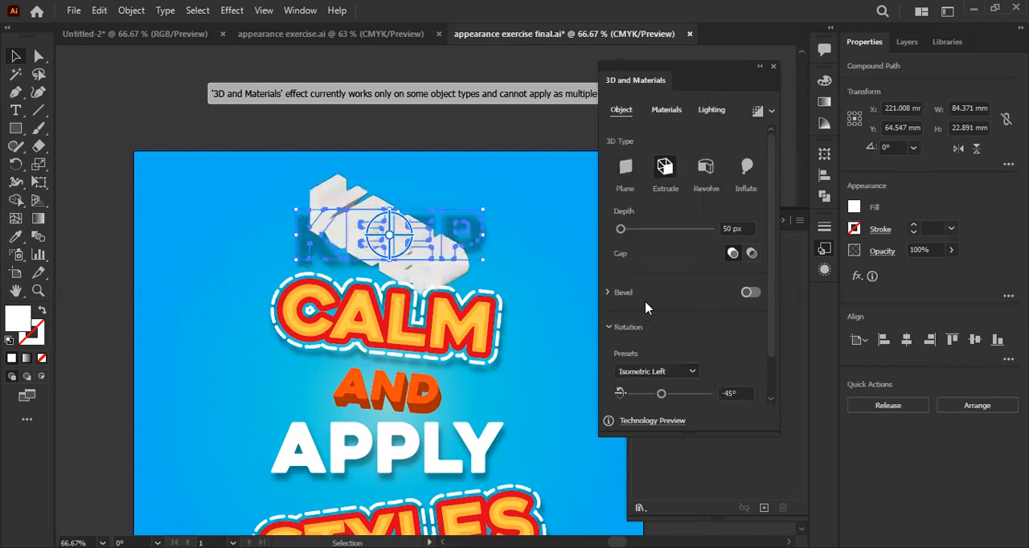
left_click(571, 298)
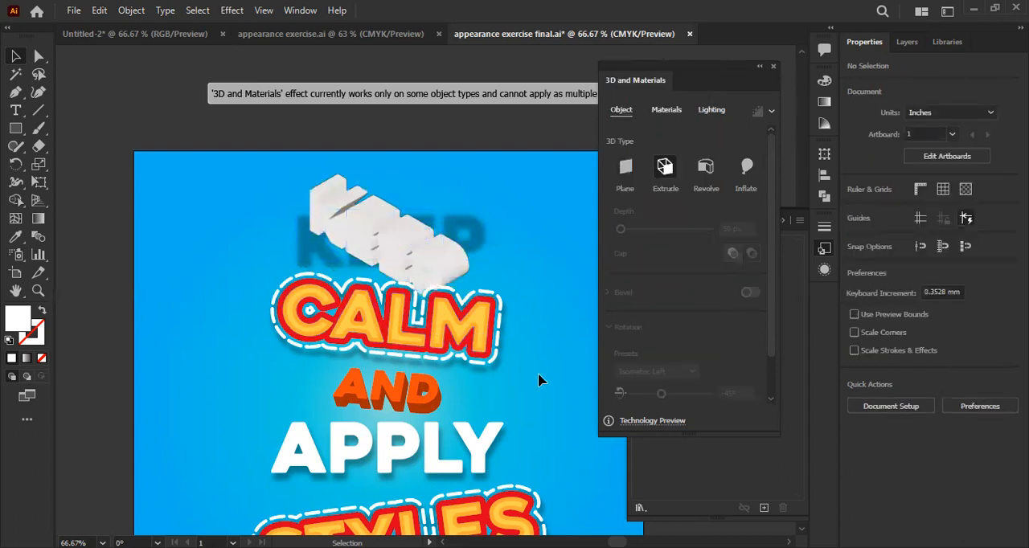
- Rotate the extruded KEEP freehand, set its first rotation angle to 12°, and close the 3D and Materials settings
scroll(363, 266, "up", 2)
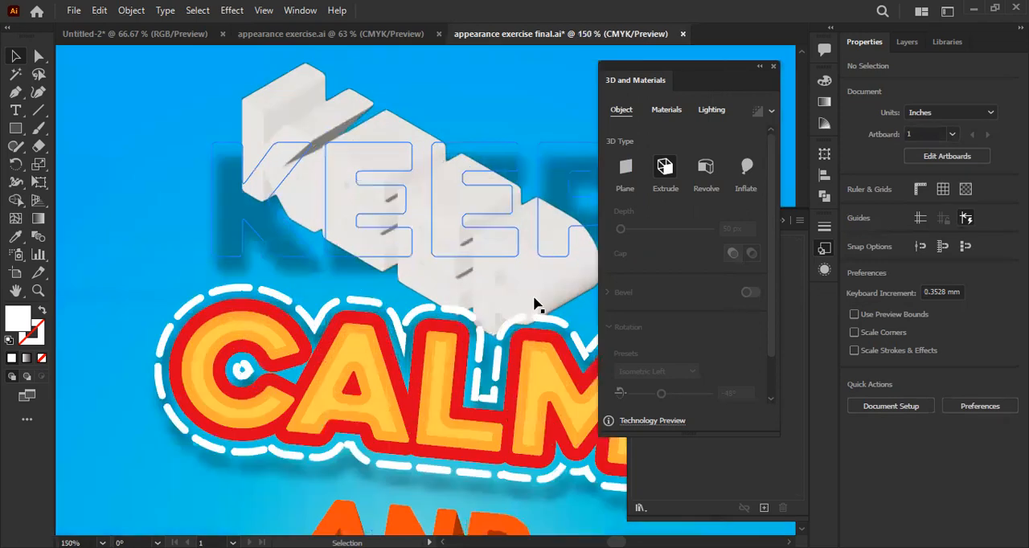
left_click(496, 230)
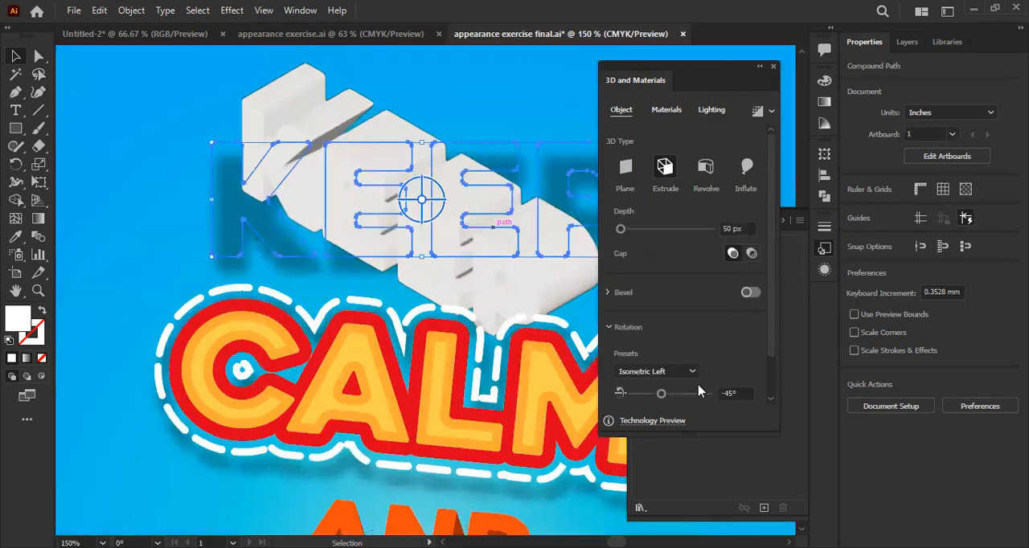
left_click(680, 370)
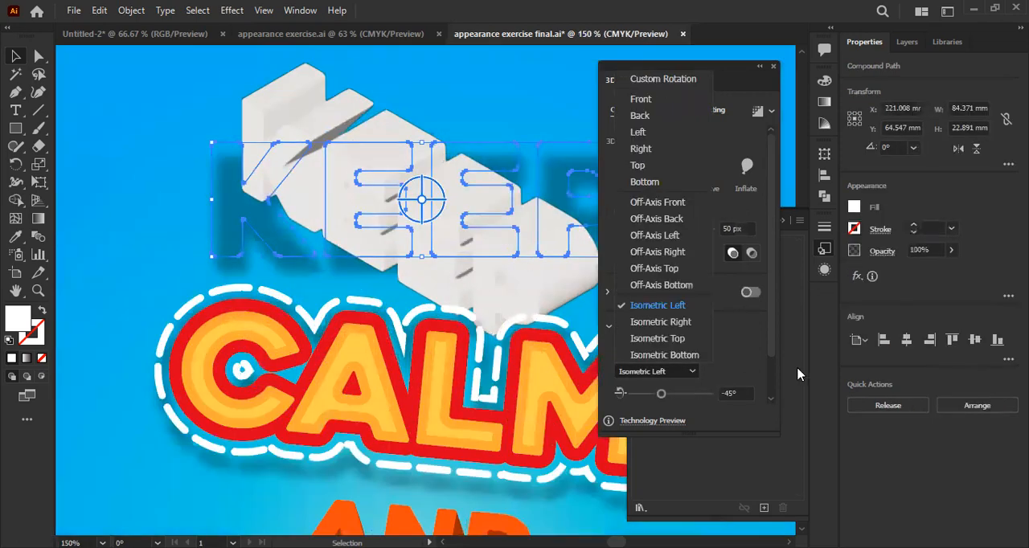
left_click(758, 347)
left_click_drag(417, 204, 458, 175)
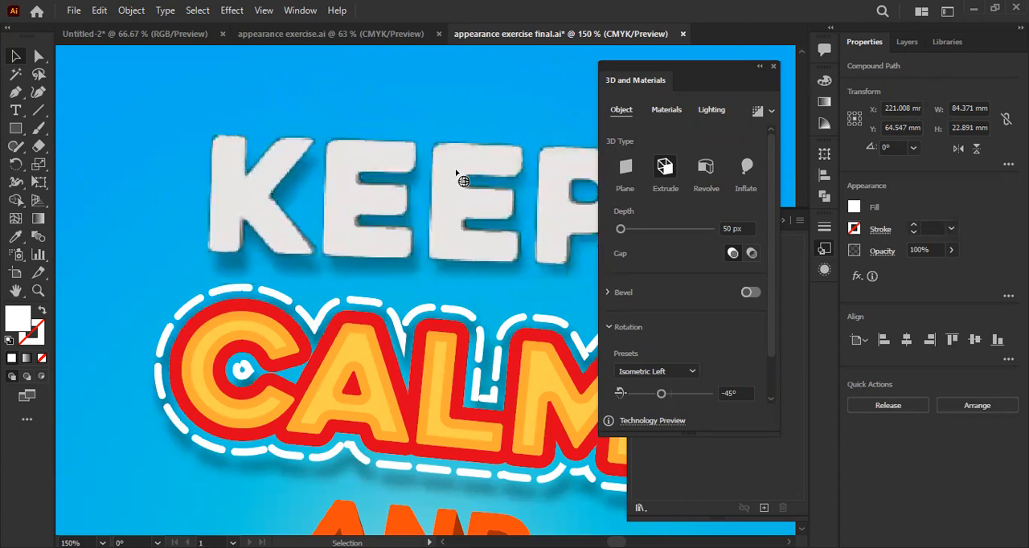
left_click_drag(661, 393, 702, 397)
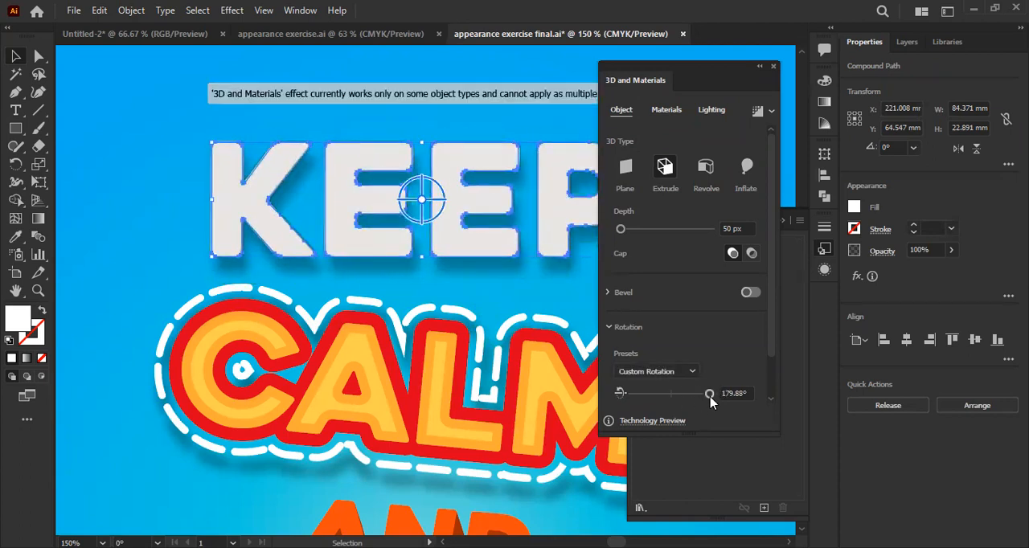
left_click_drag(711, 398, 673, 398)
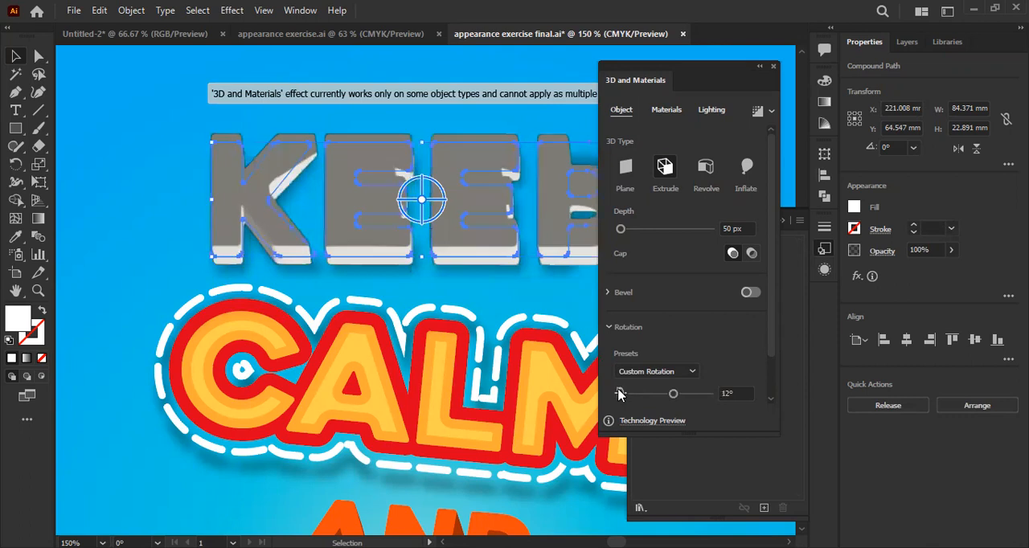
left_click(770, 67)
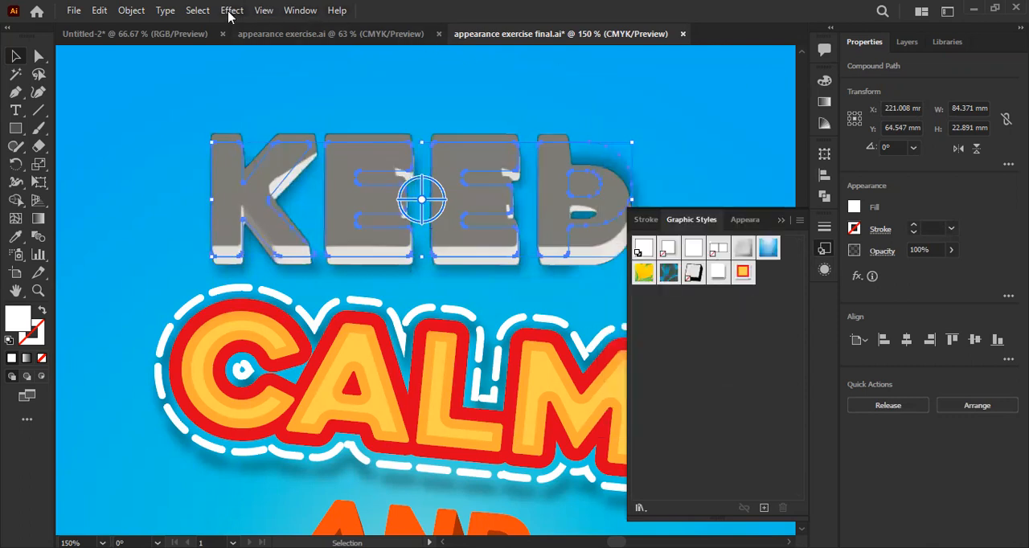
left_click(231, 10)
mouse_move(257, 96)
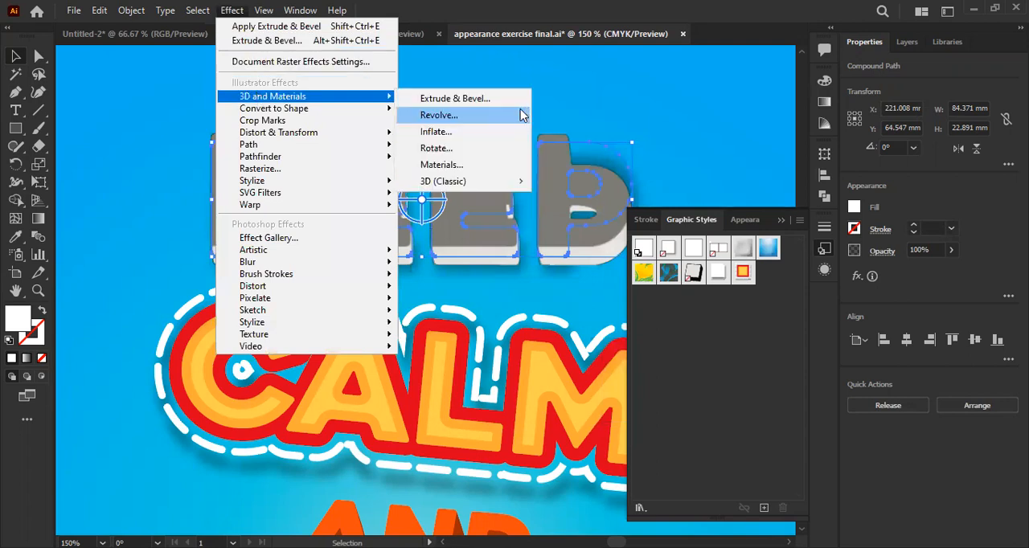
mouse_move(469, 182)
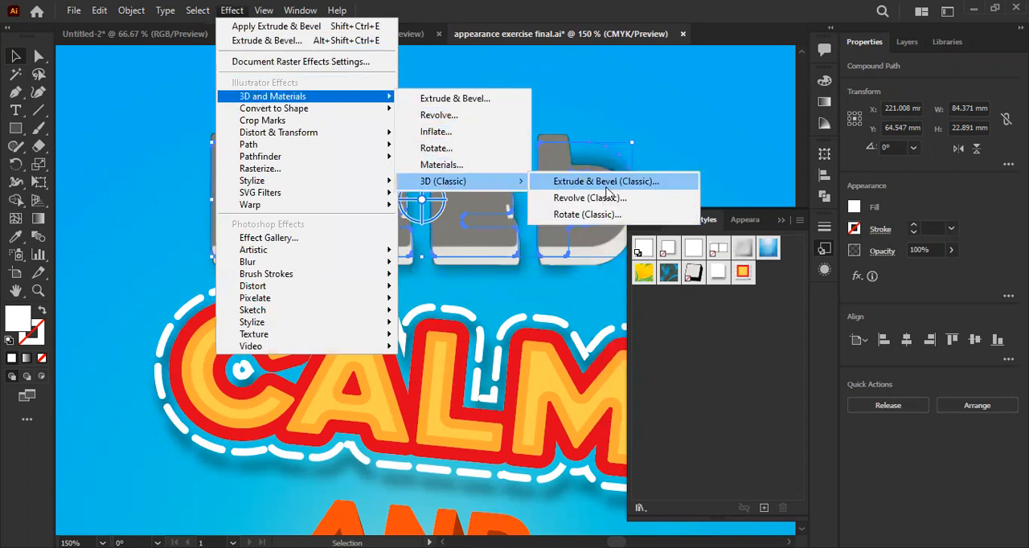
left_click(579, 181)
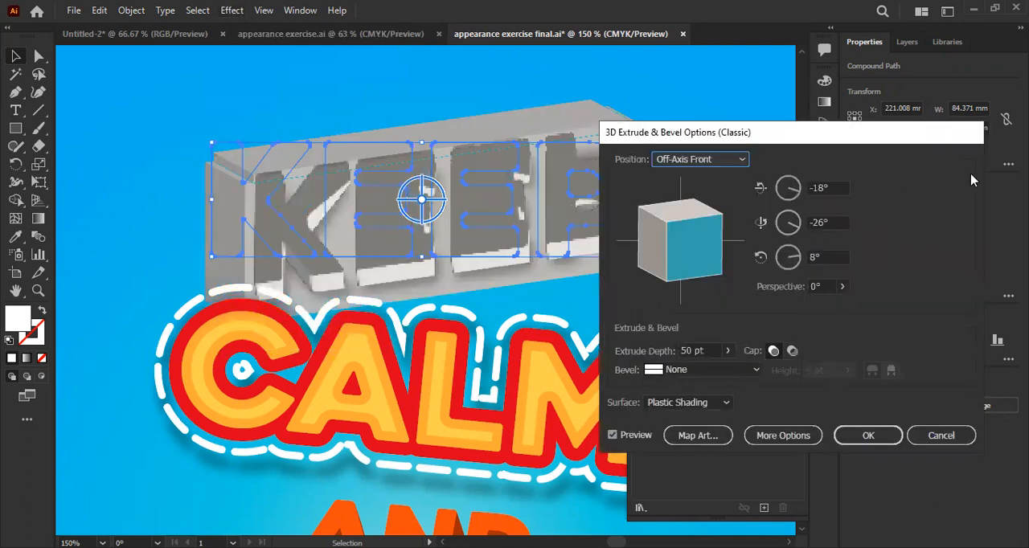
left_click(939, 441)
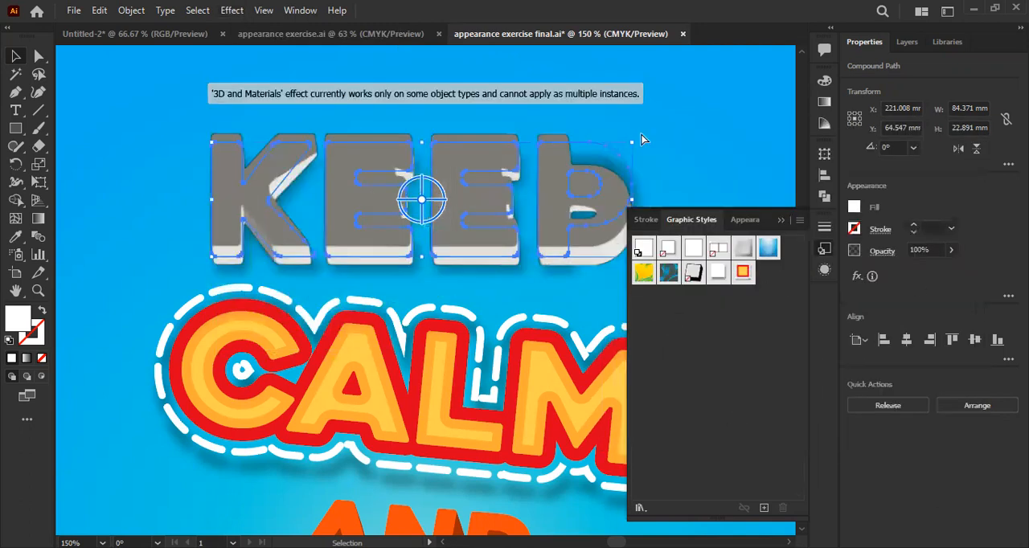
- Undo the 3D changes on KEEP back to the flat white lettering with its drop shadow
left_click_drag(378, 159, 324, 200)
left_click(683, 192)
left_click(505, 230)
key("ctrl+shift+e")
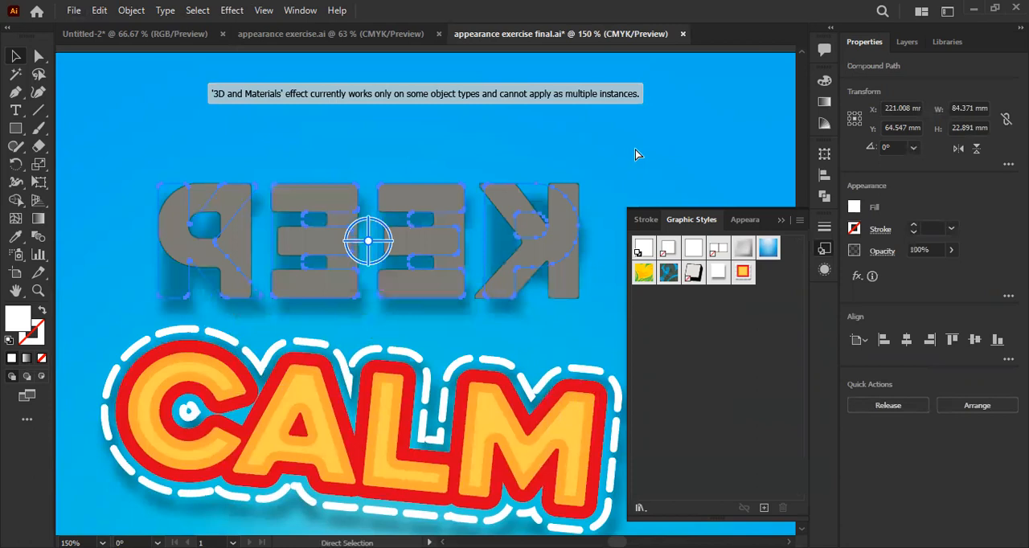
key("ctrl+z")
left_click(596, 175)
left_click(510, 225)
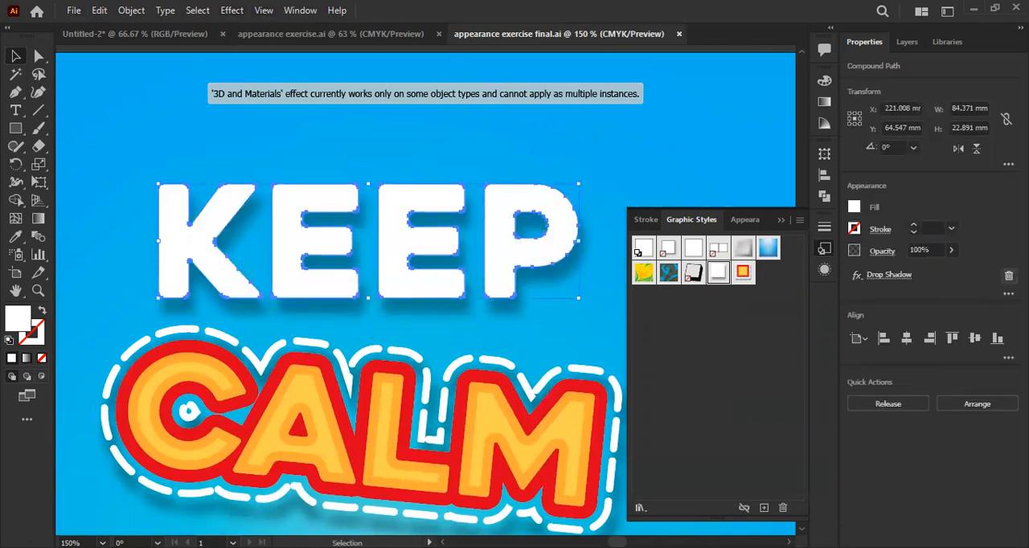
- Delete the Drop Shadow effect from the word KEEP and reselect the word
left_click(1008, 276)
left_click(449, 148)
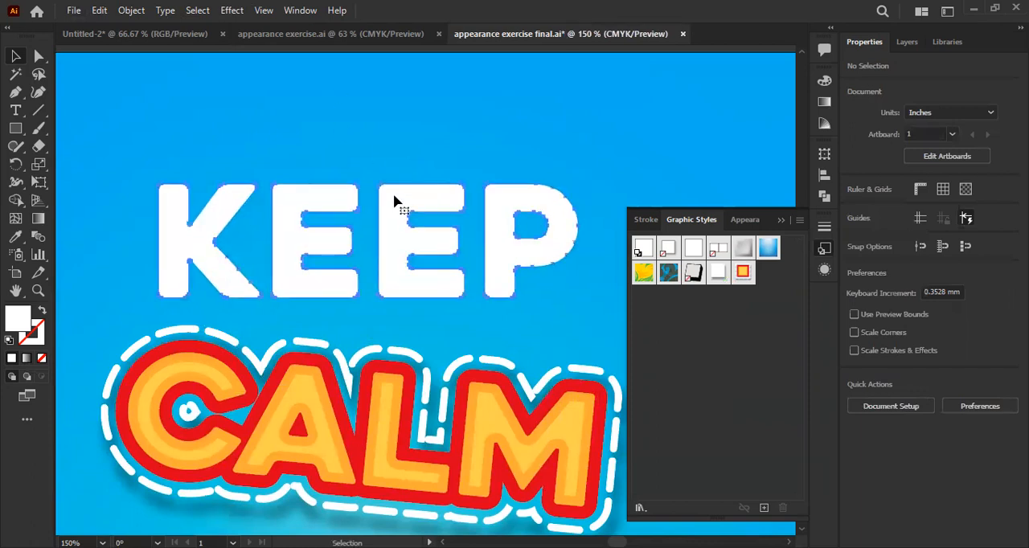
left_click(395, 201)
- Try to apply the Extrude & Bevel (Classic) effect to KEEP, adjusting the rotation on its preview cube
left_click(227, 12)
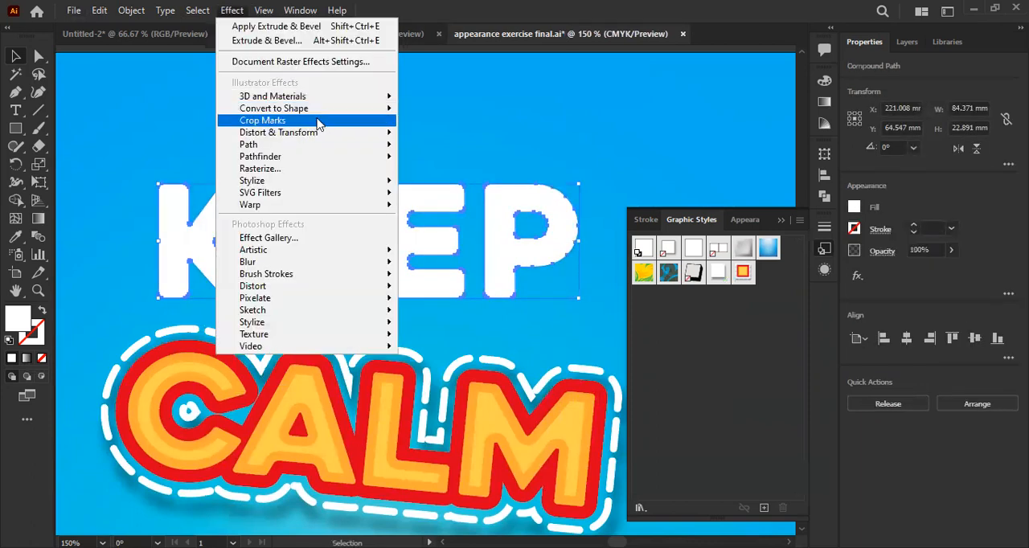
mouse_move(322, 98)
mouse_move(465, 182)
left_click(567, 181)
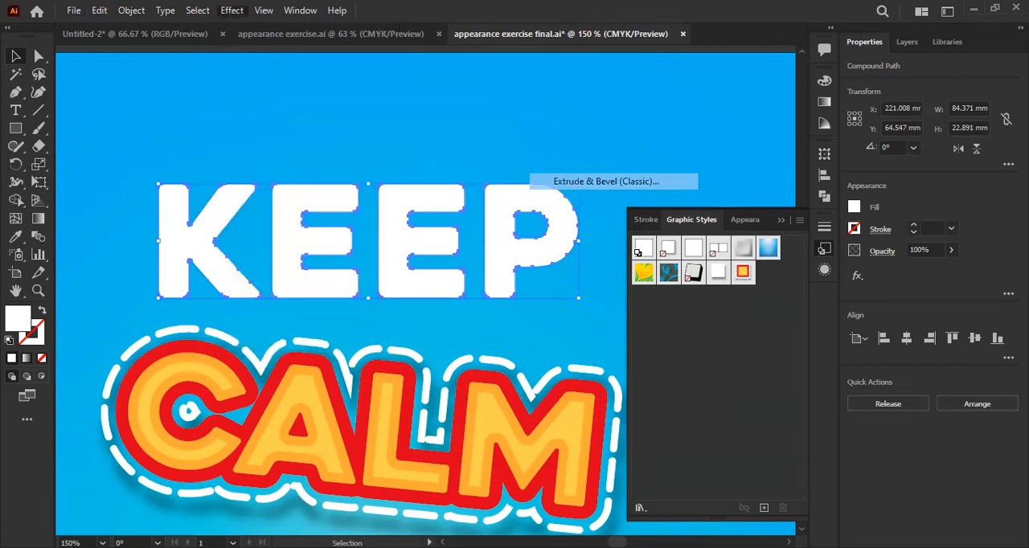
left_click(657, 304)
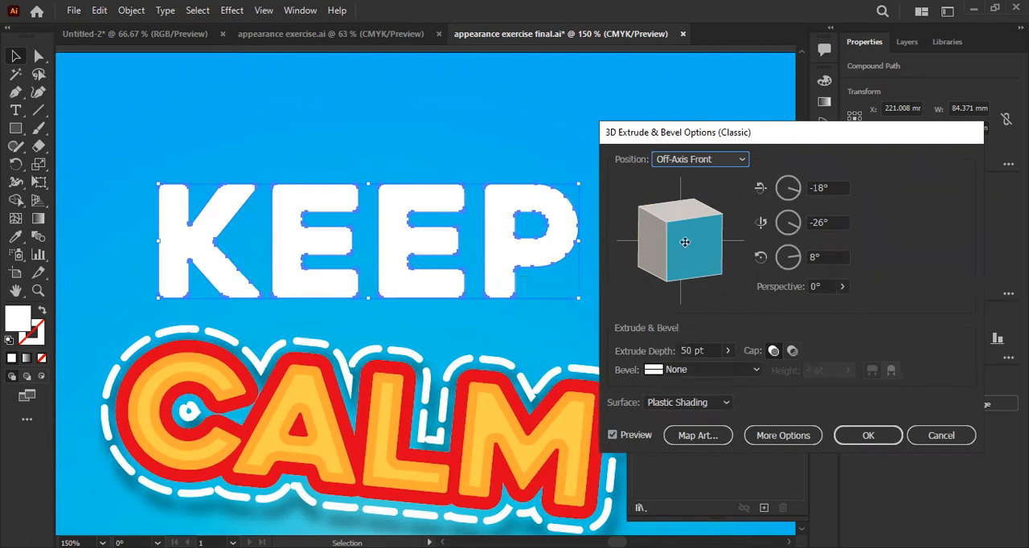
left_click_drag(716, 259, 688, 247)
left_click(931, 301)
left_click(963, 436)
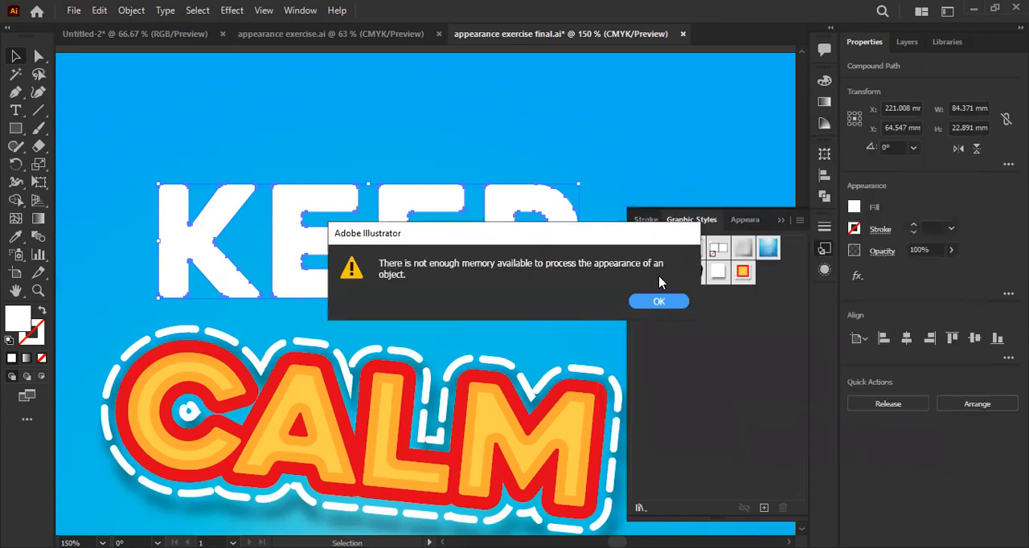
key("Return")
- Collapse the Graphic Styles panel and zoom out to show all the poster lettering
left_click(782, 220)
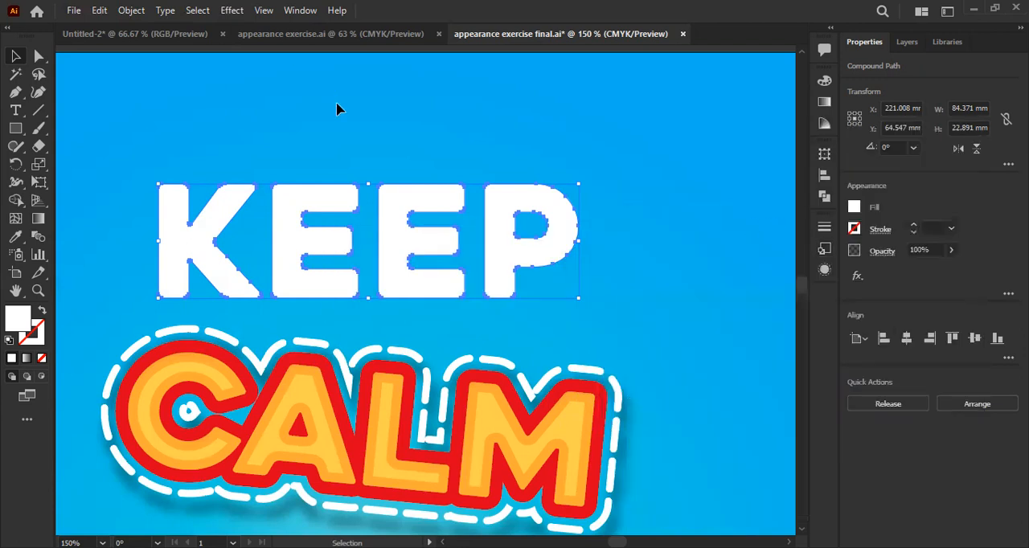
scroll(406, 173, "down", 1)
scroll(595, 246, "down", 2)
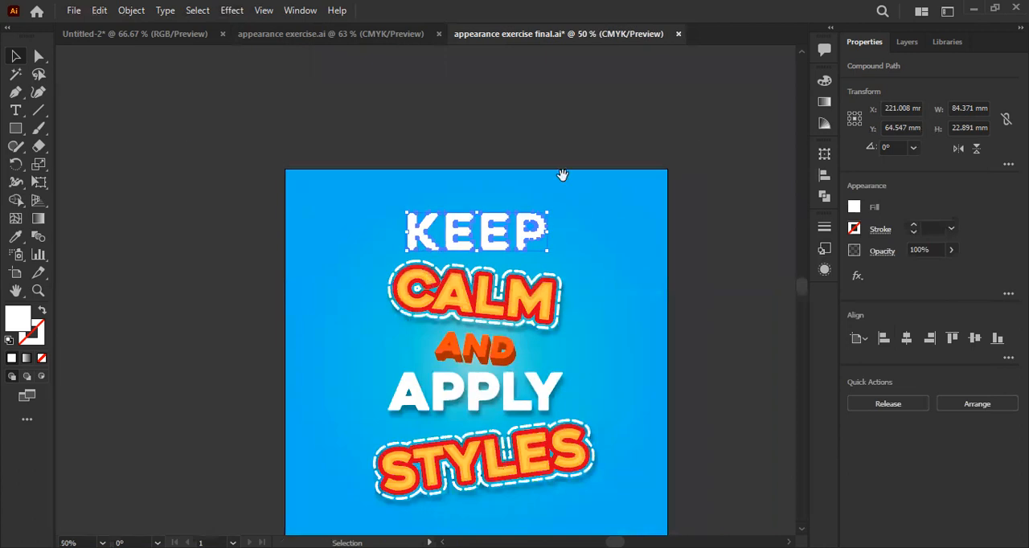
scroll(354, 153, "down", 1)
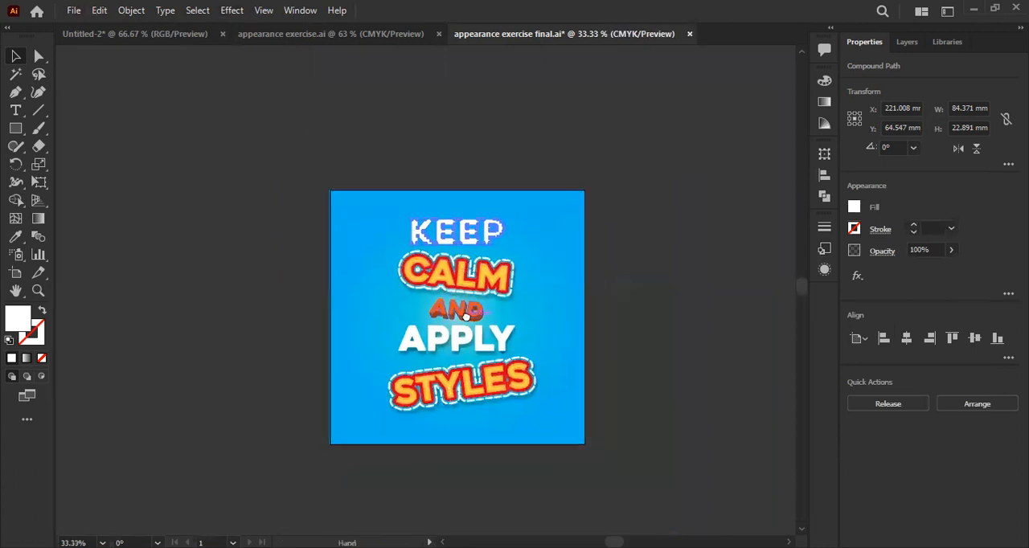
left_click(233, 9)
mouse_move(321, 96)
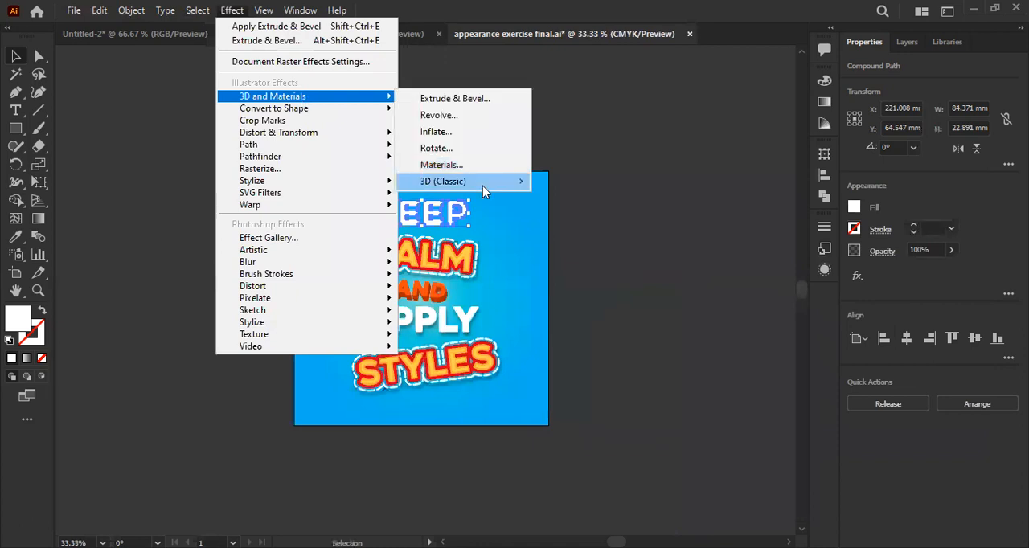
mouse_move(483, 184)
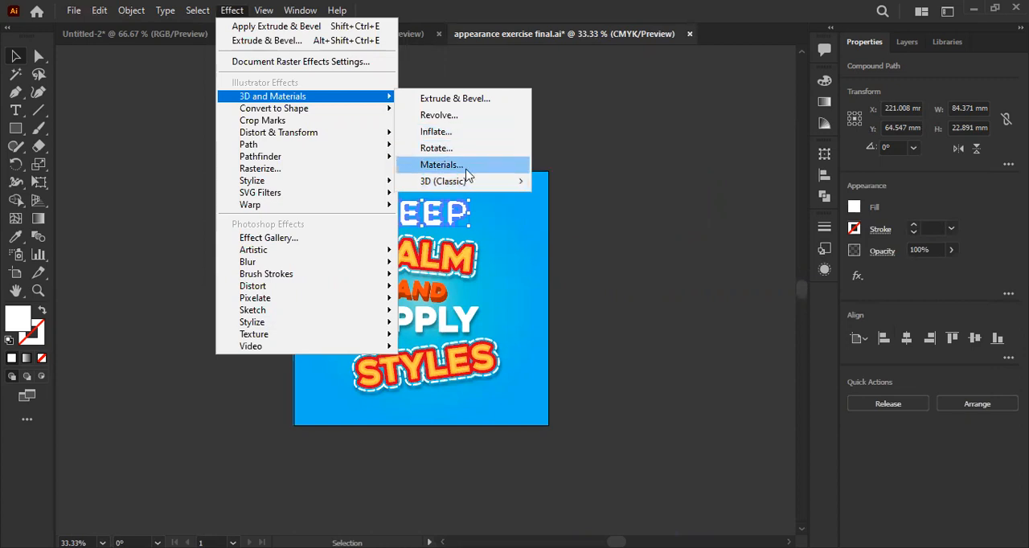
left_click(481, 215)
left_click(451, 217)
scroll(438, 216, "up", 2)
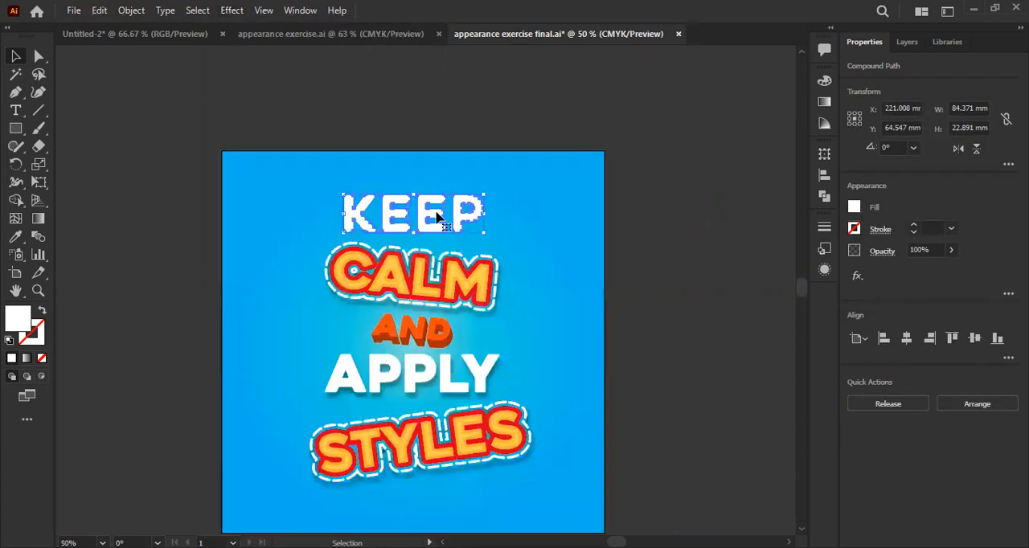
left_click(231, 10)
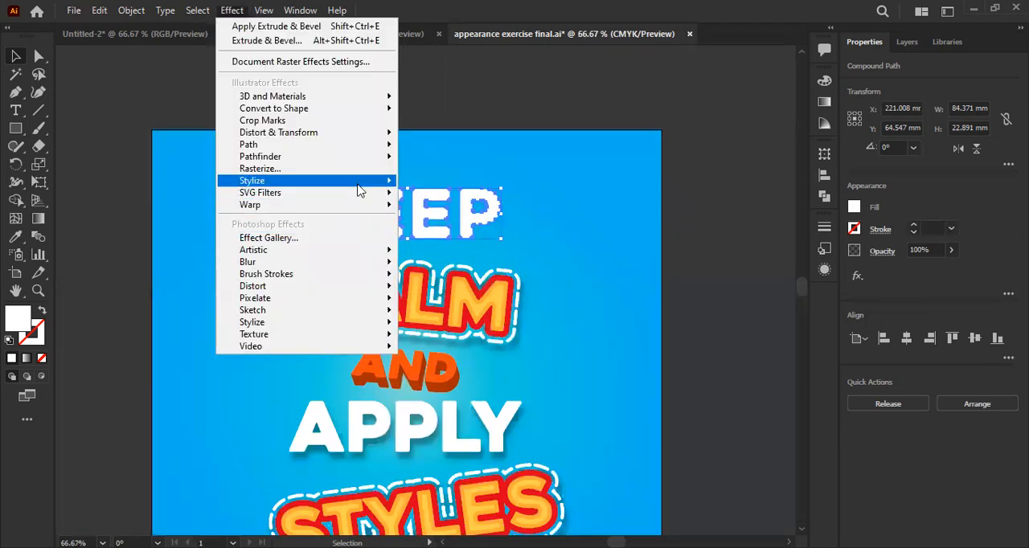
mouse_move(354, 182)
mouse_move(391, 137)
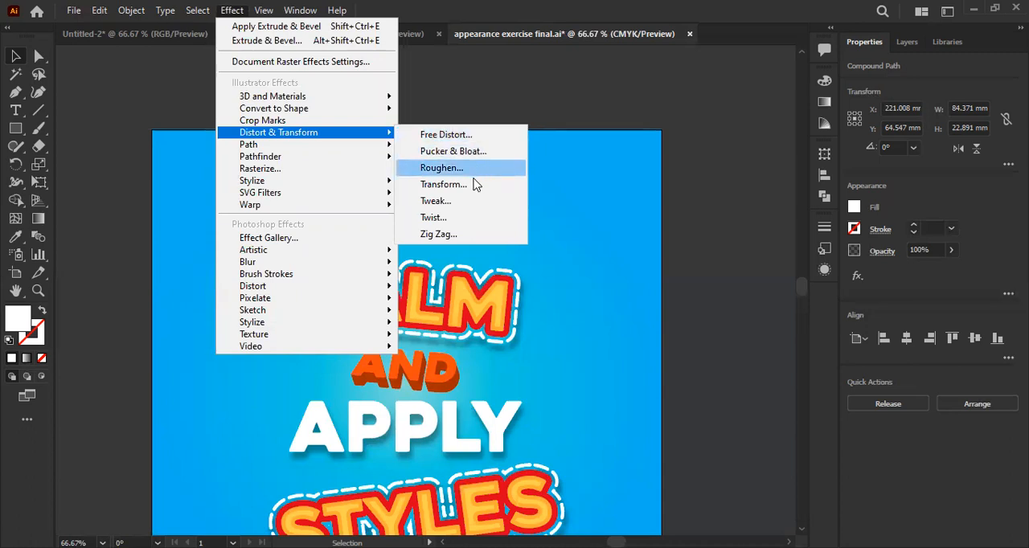
left_click(469, 134)
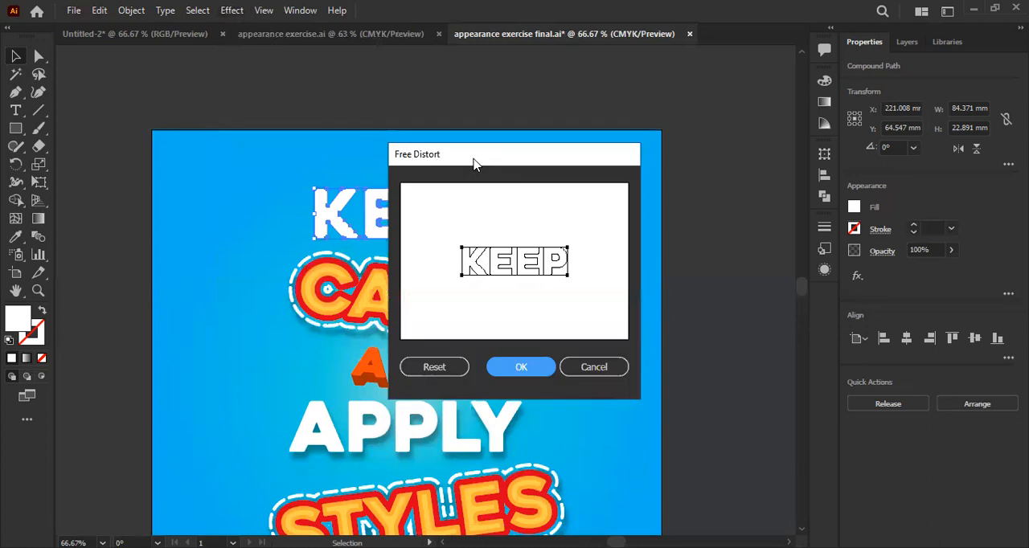
left_click_drag(474, 164, 560, 151)
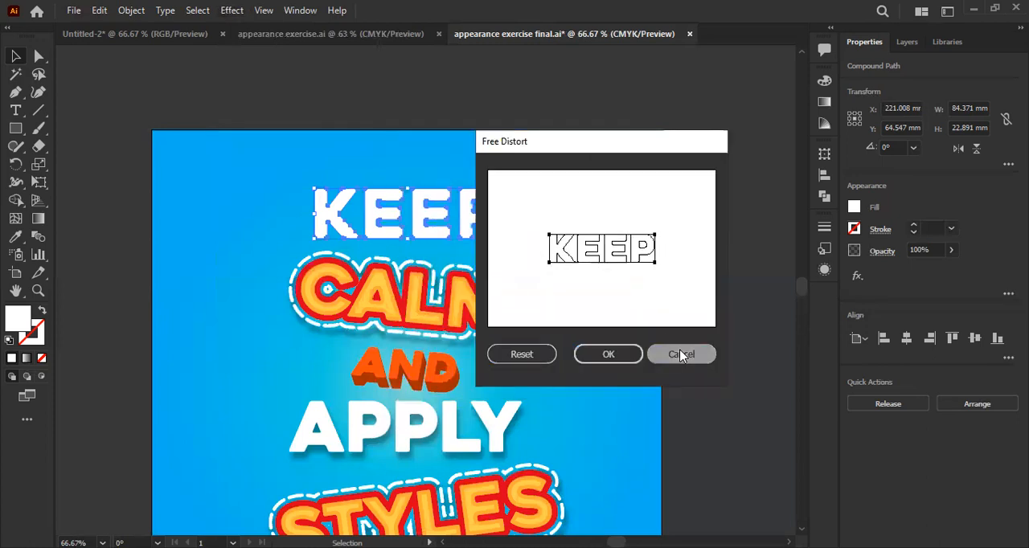
left_click(678, 354)
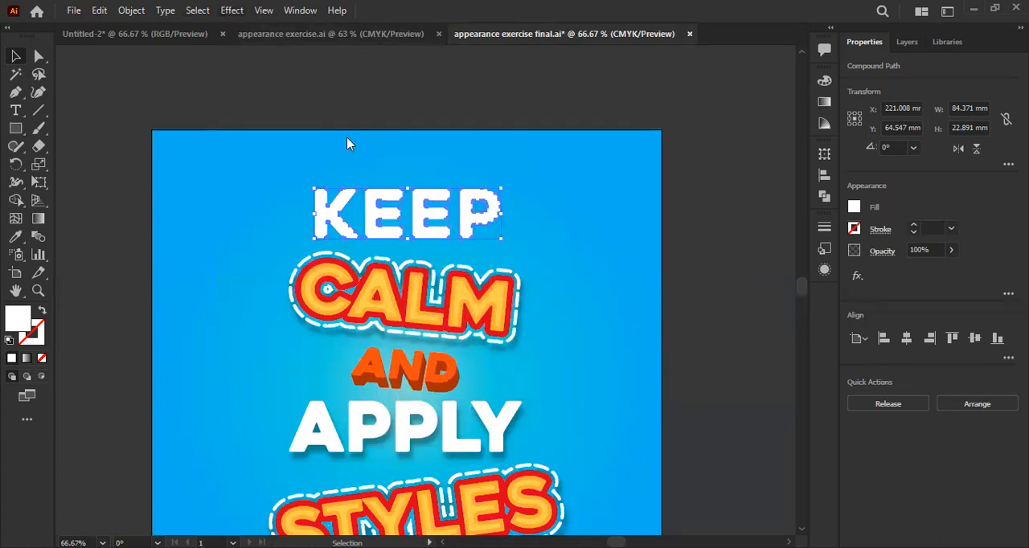
- Apply the Pucker & Bloat effect at 0% to the word KEEP
left_click(236, 15)
mouse_move(294, 142)
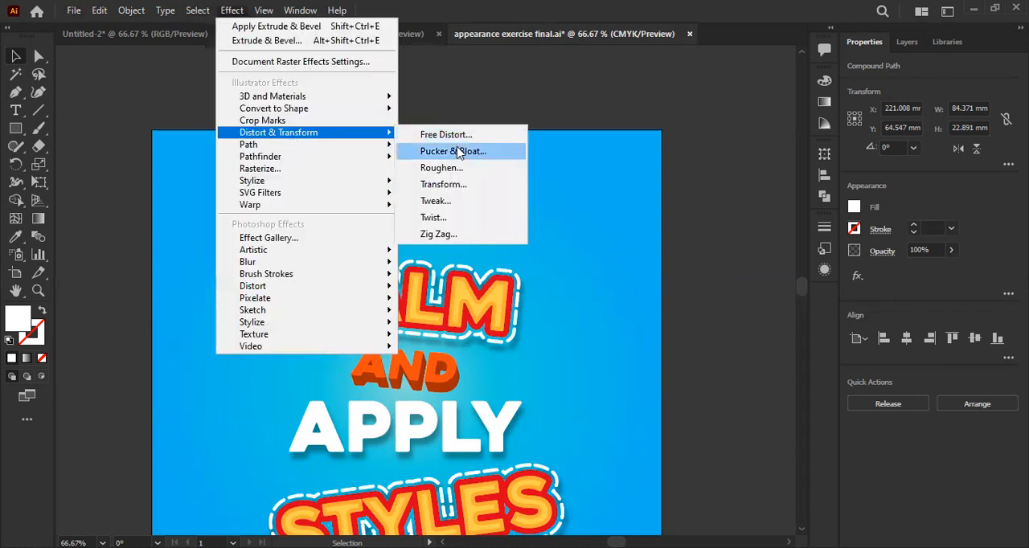
left_click(458, 152)
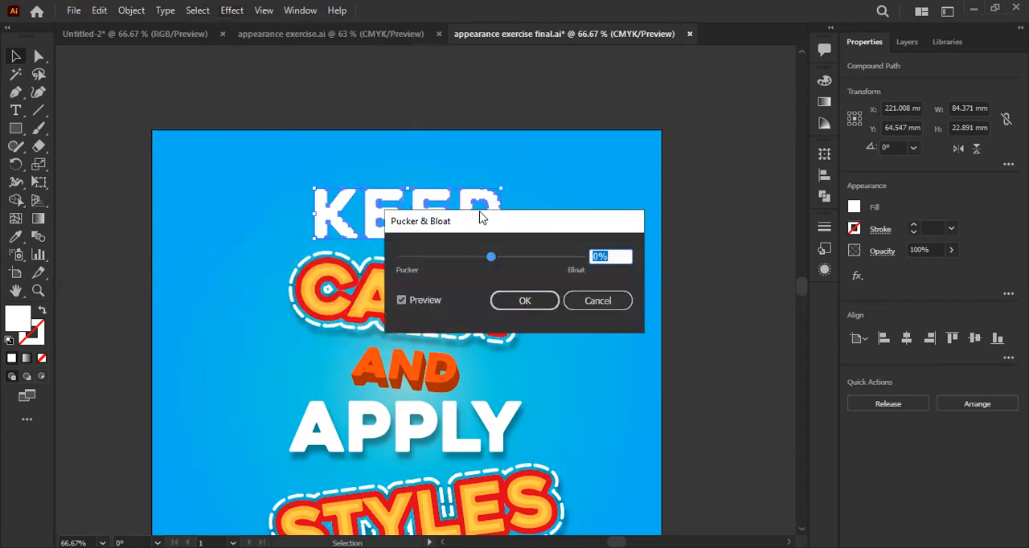
key("Return")
key("ctrl+1")
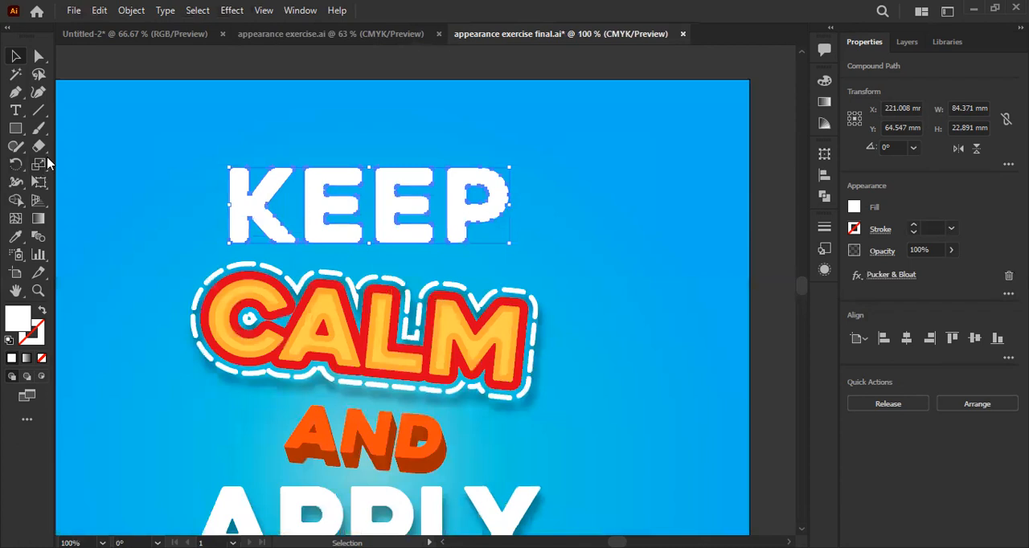
left_click(16, 148)
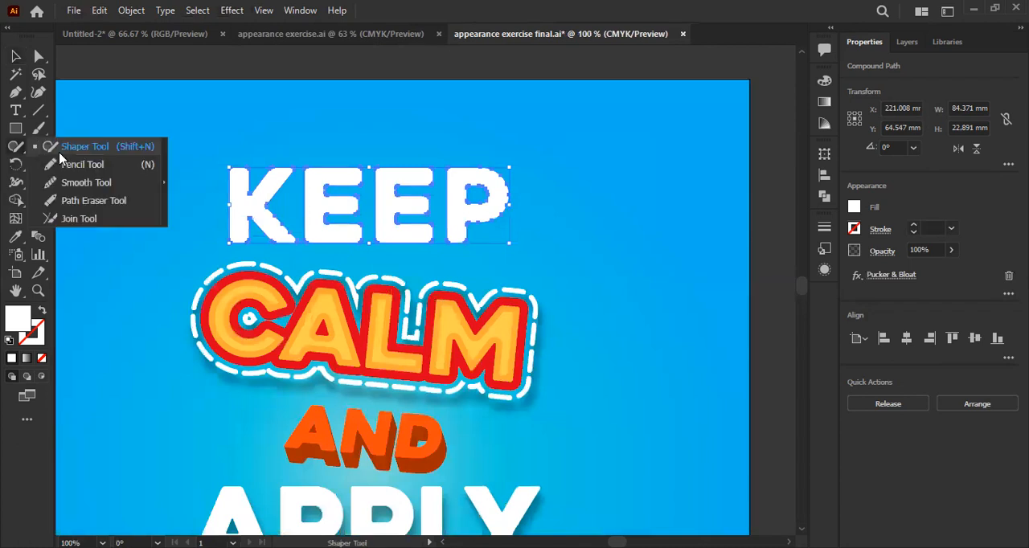
left_click(16, 149)
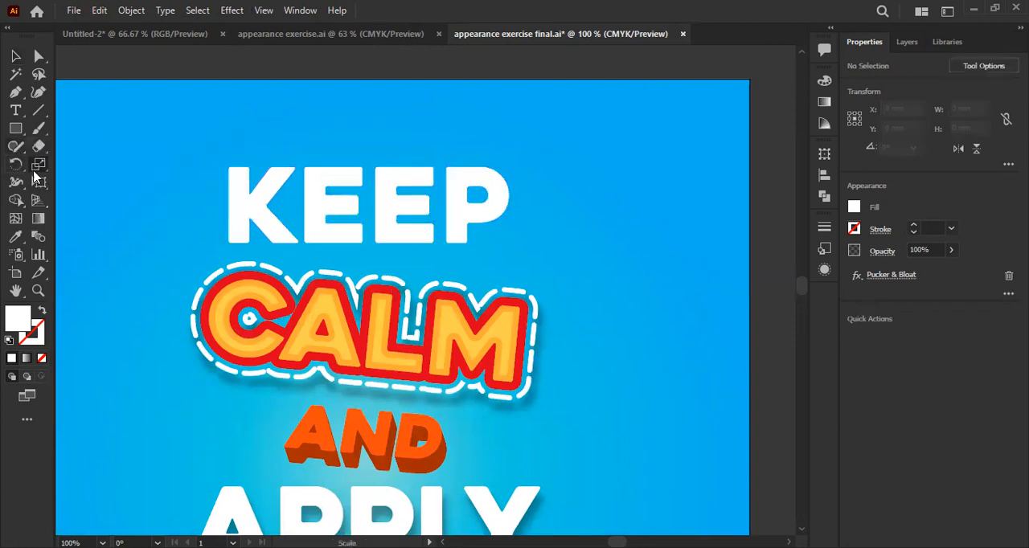
left_click(33, 166)
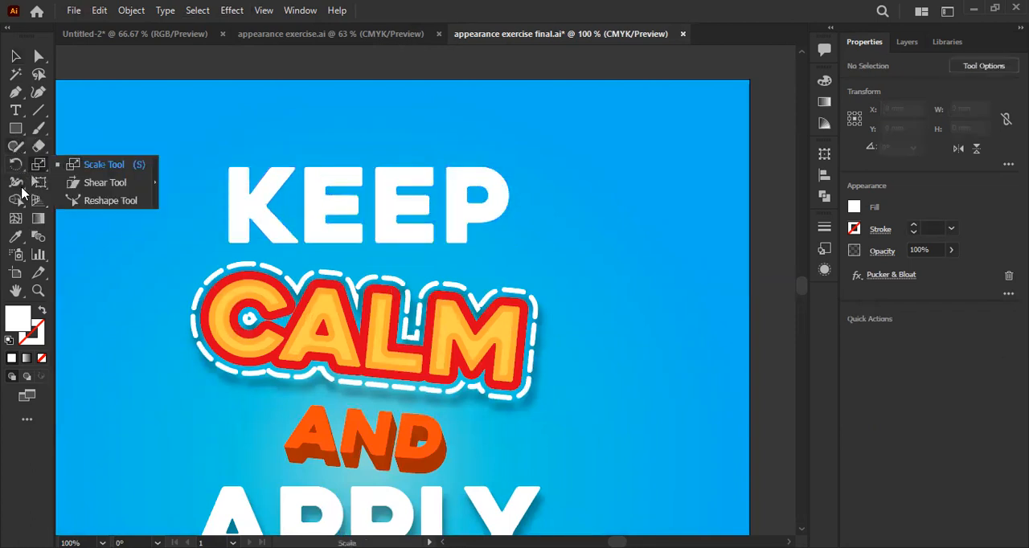
left_click(20, 185)
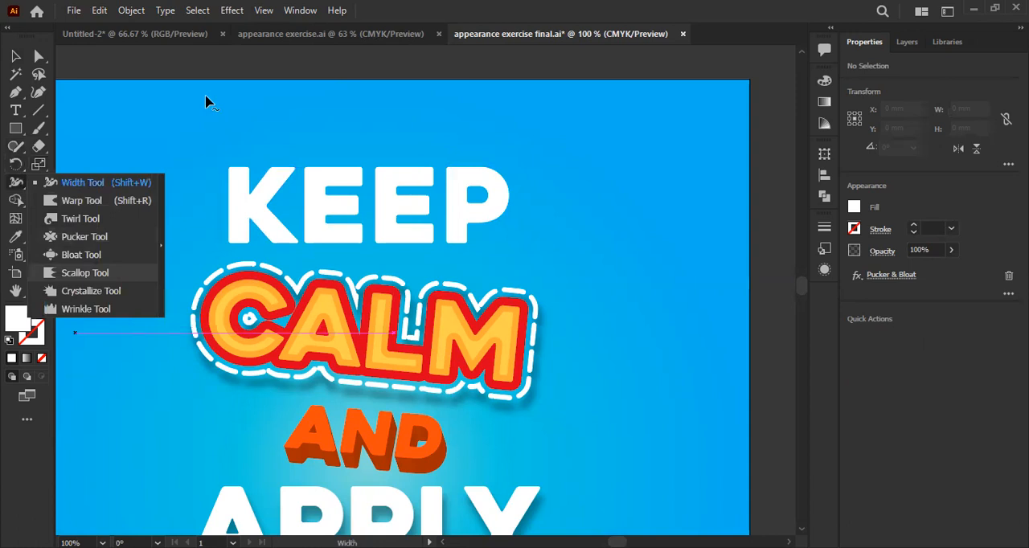
left_click(92, 189)
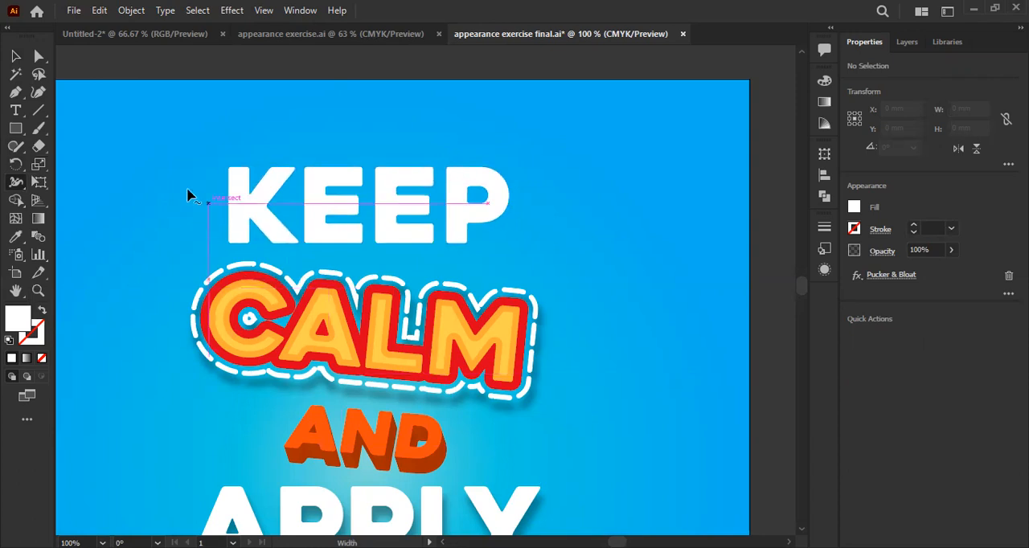
left_click(20, 184)
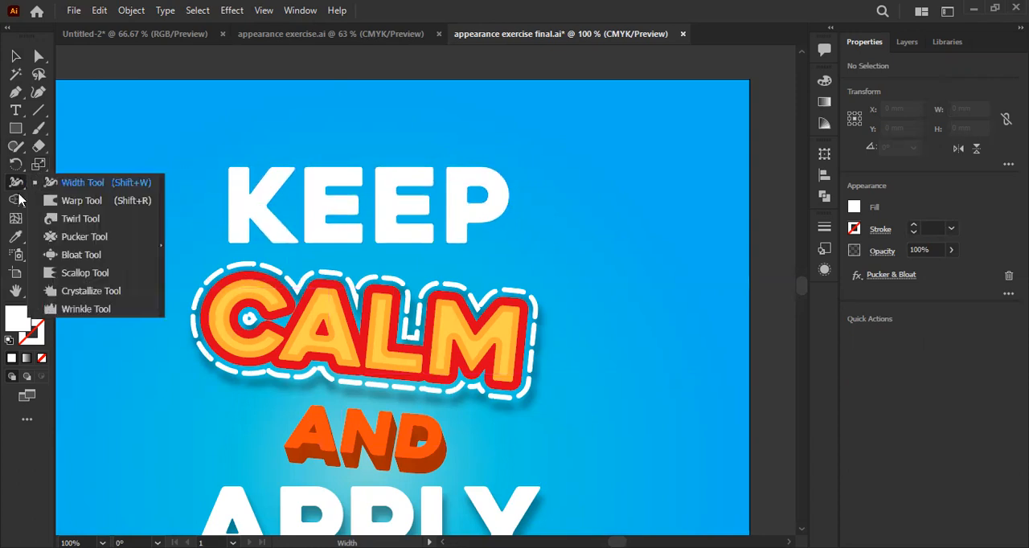
- Select the word KEEP and stretch the feet of the K and the base of the first E downward with the Warp tool
left_click(46, 205)
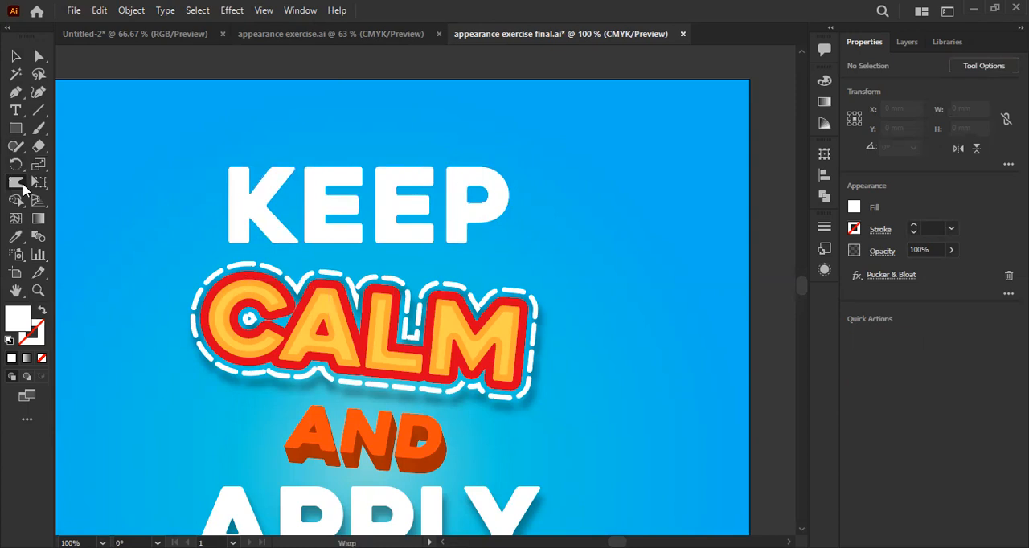
left_click(18, 183)
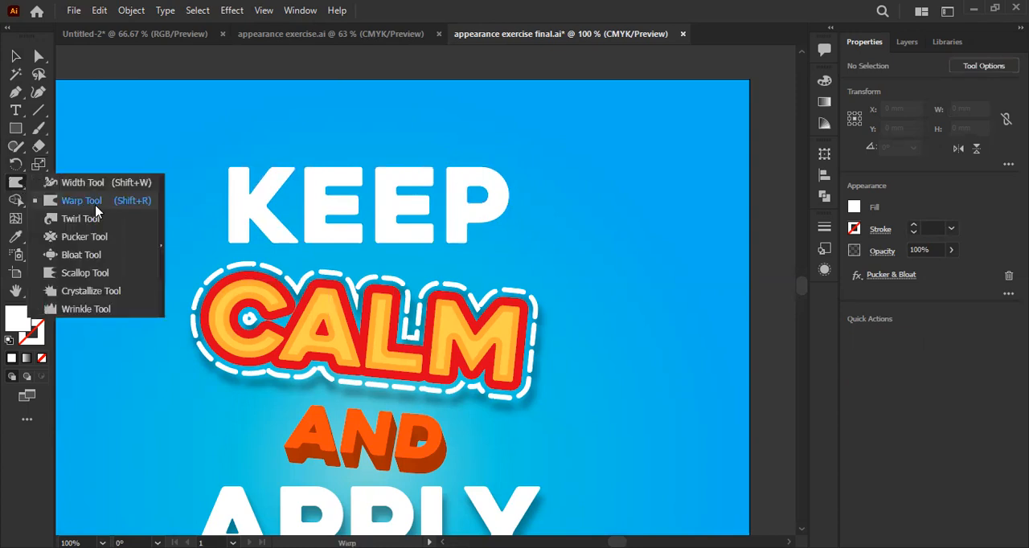
left_click(96, 206)
left_click(345, 212)
scroll(346, 205, "up", 2)
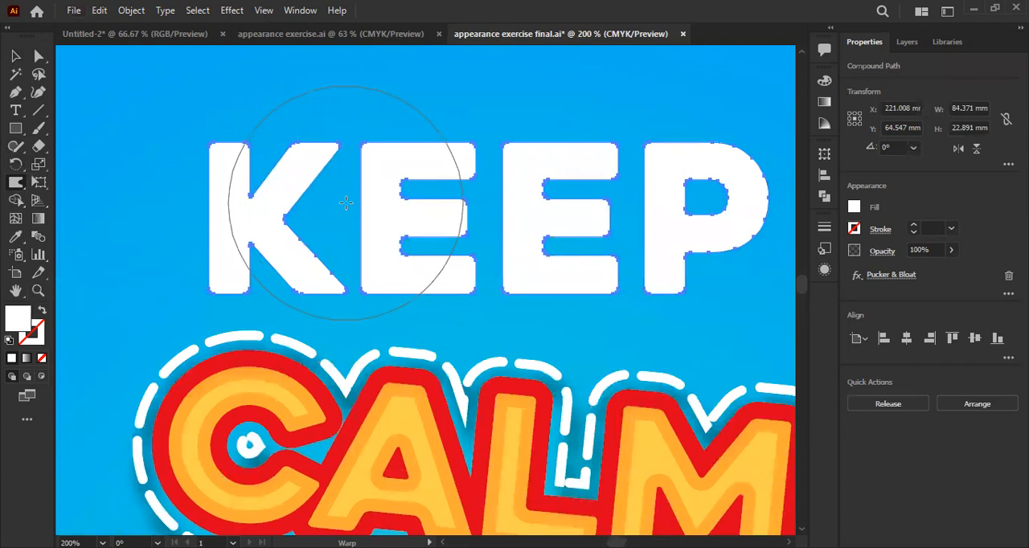
scroll(418, 213, "down", 2)
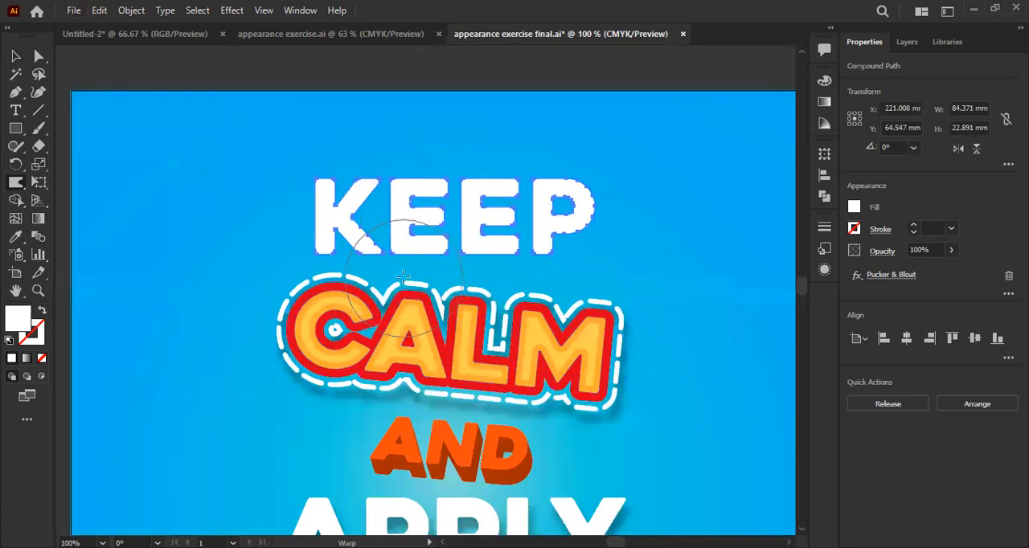
mouse_move(337, 262)
left_mouse_down()
mouse_move(339, 353)
mouse_move(340, 337)
left_mouse_up()
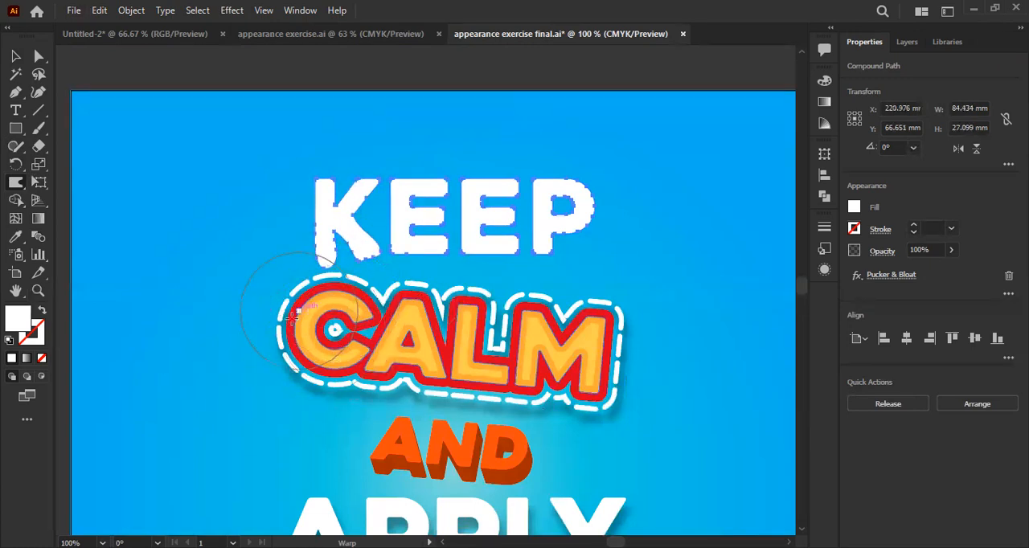
scroll(381, 278, "up", 2)
left_click_drag(381, 279, 411, 349)
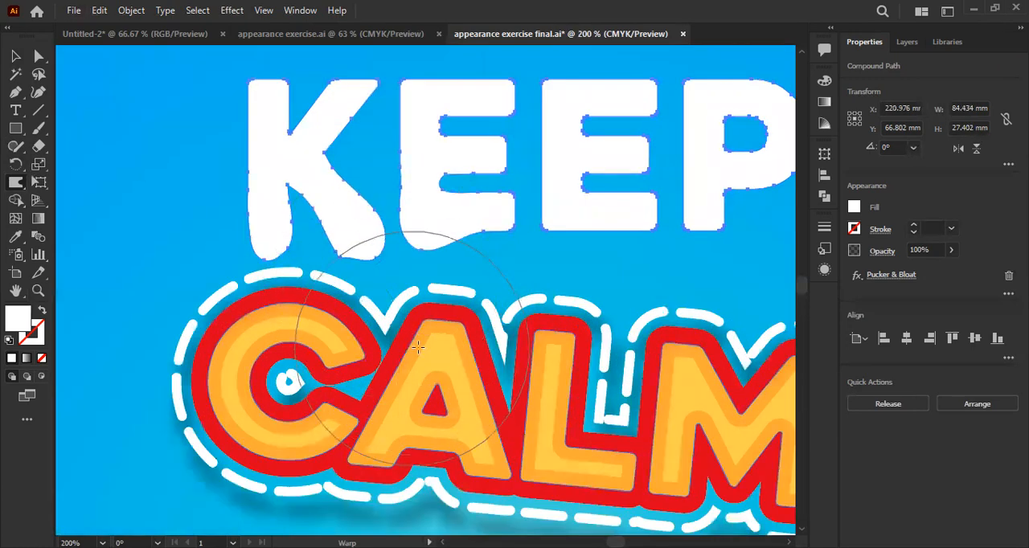
- Warp the bases of the remaining letters of KEEP, push the P's bowl outward and distort the word's upper edge
mouse_move(496, 334)
left_mouse_down()
mouse_move(605, 335)
mouse_move(503, 363)
left_mouse_up()
mouse_move(618, 319)
left_mouse_down()
mouse_move(533, 327)
mouse_move(588, 324)
left_mouse_up()
left_click_drag(547, 350, 444, 405)
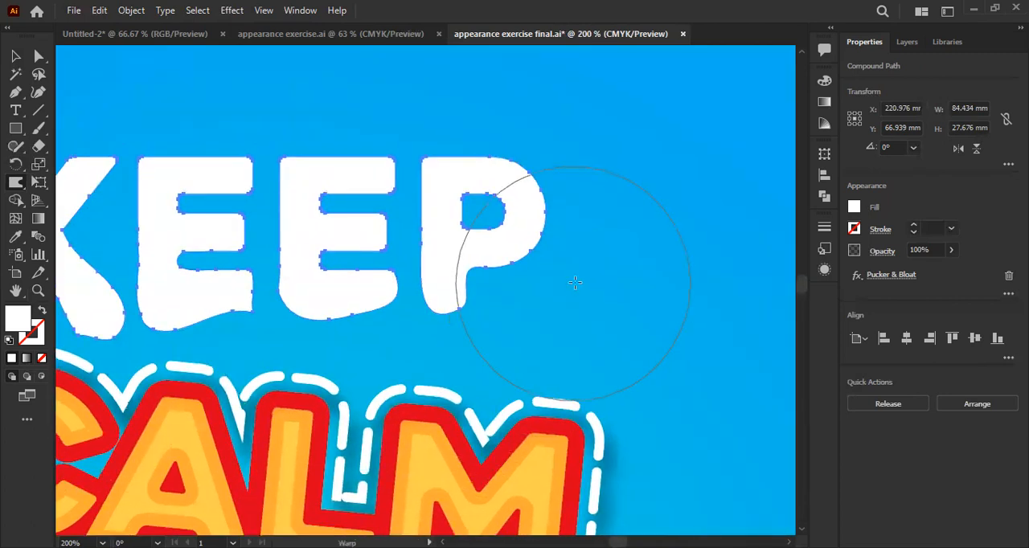
left_click_drag(541, 190, 552, 187)
scroll(550, 187, "down", 1)
left_click_drag(484, 138, 503, 225)
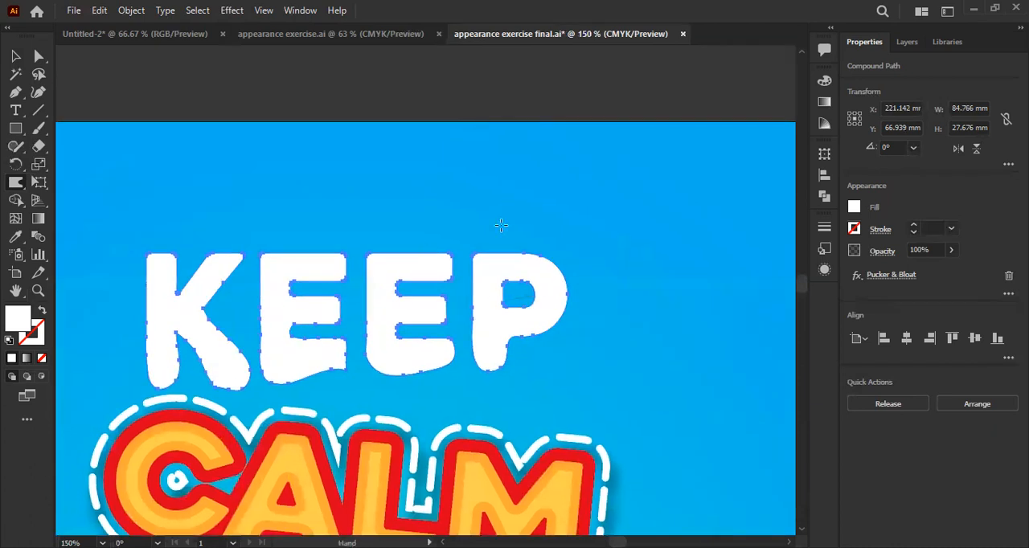
mouse_move(508, 192)
left_mouse_down()
mouse_move(515, 162)
mouse_move(428, 188)
mouse_move(375, 153)
mouse_move(287, 192)
left_mouse_up()
key("v")
- Undo all the Warp tool distortions and the Pucker & Bloat effect on KEEP
key("ctrl+z")
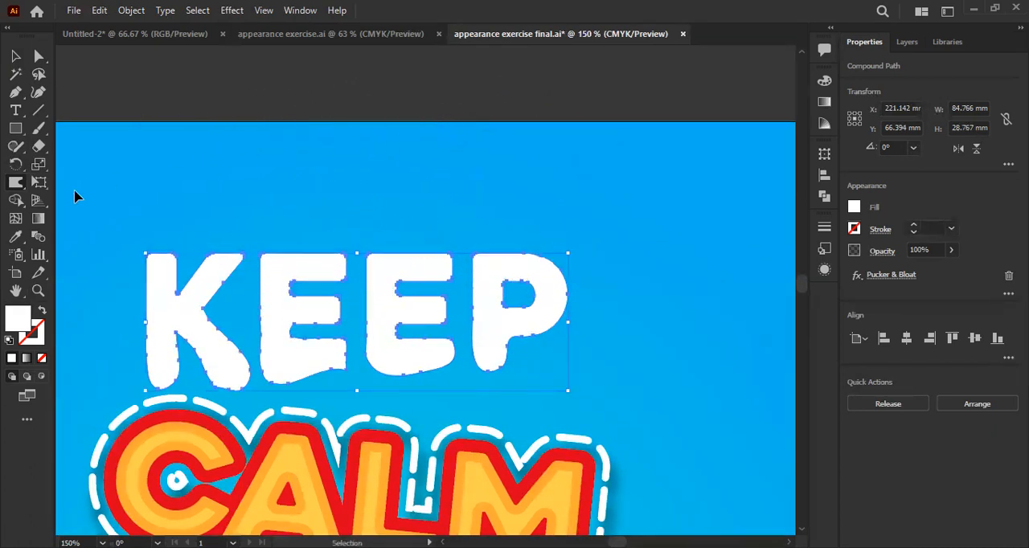
key("ctrl+z")
key("ctrl+z")
key("ctrl+z")
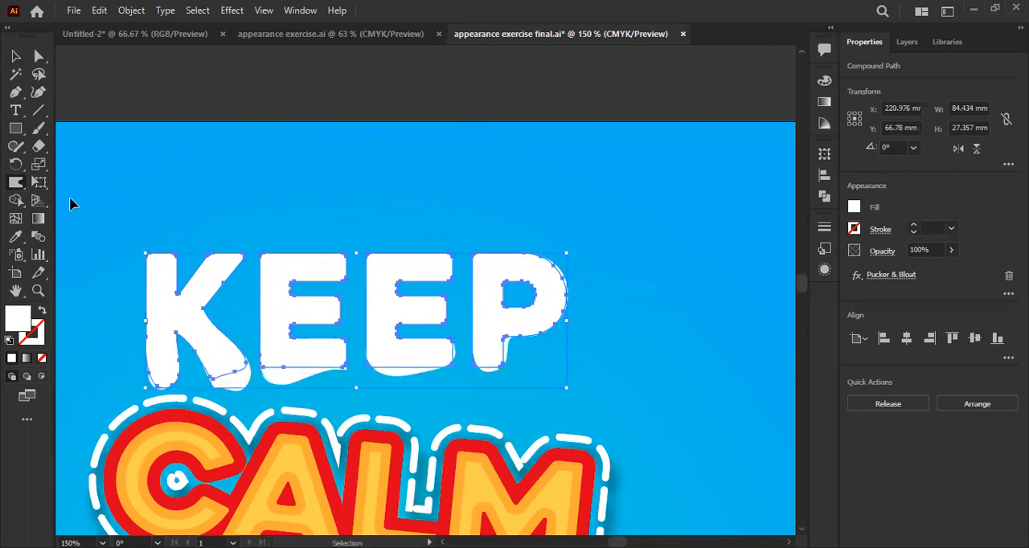
key("ctrl+z")
key("ctrl+z")
key("ctrl+z")
key("ctrl+z")
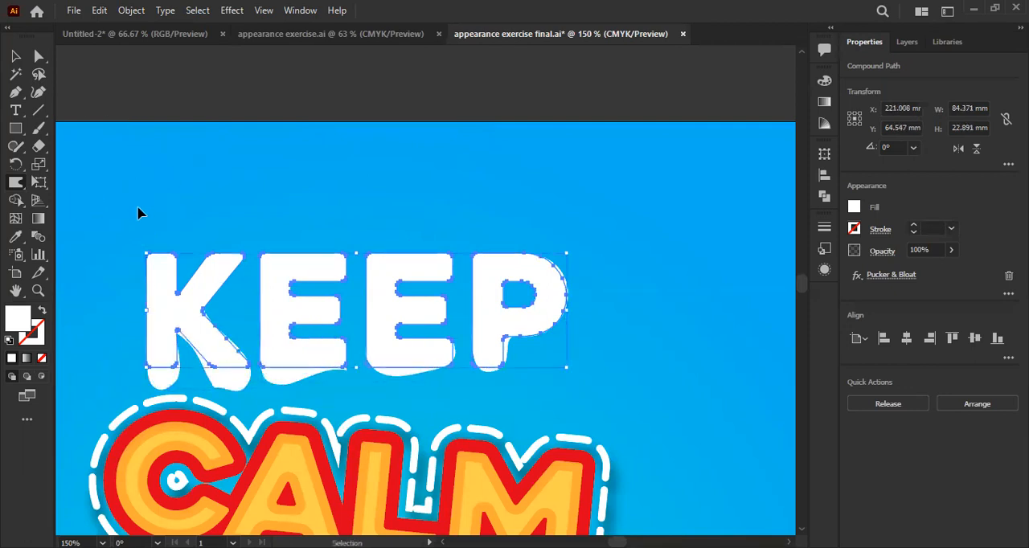
- Try the Twirl tool over the second E and the P of KEEP, then undo the swirl
right_click(21, 190)
left_click(80, 219)
scroll(354, 294, "down", 1)
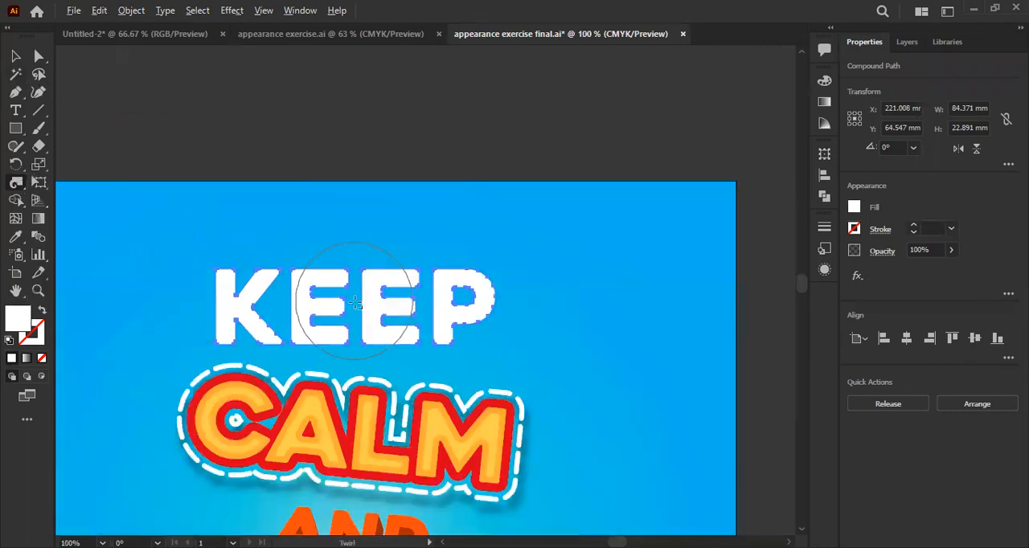
scroll(385, 295, "up", 3)
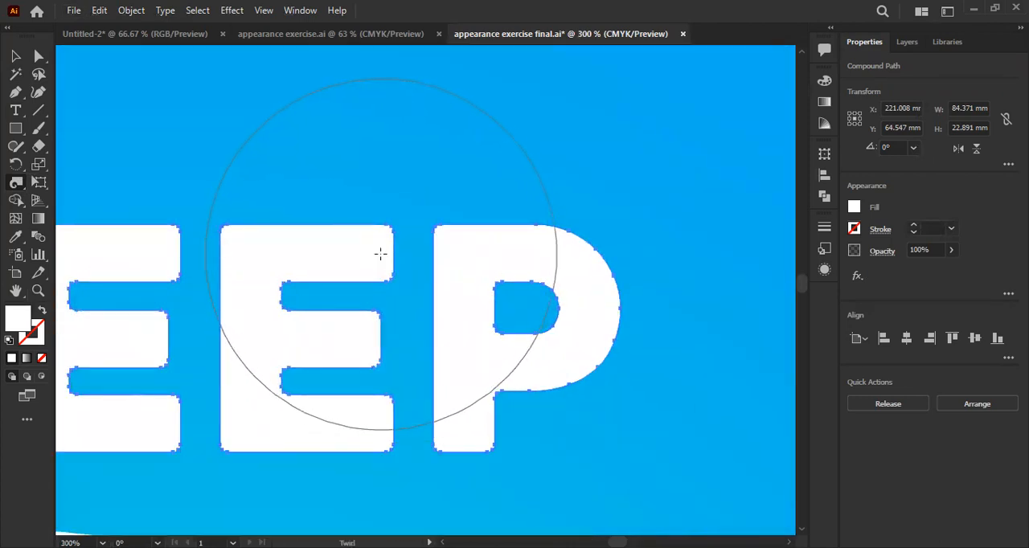
left_click_drag(384, 254, 375, 265)
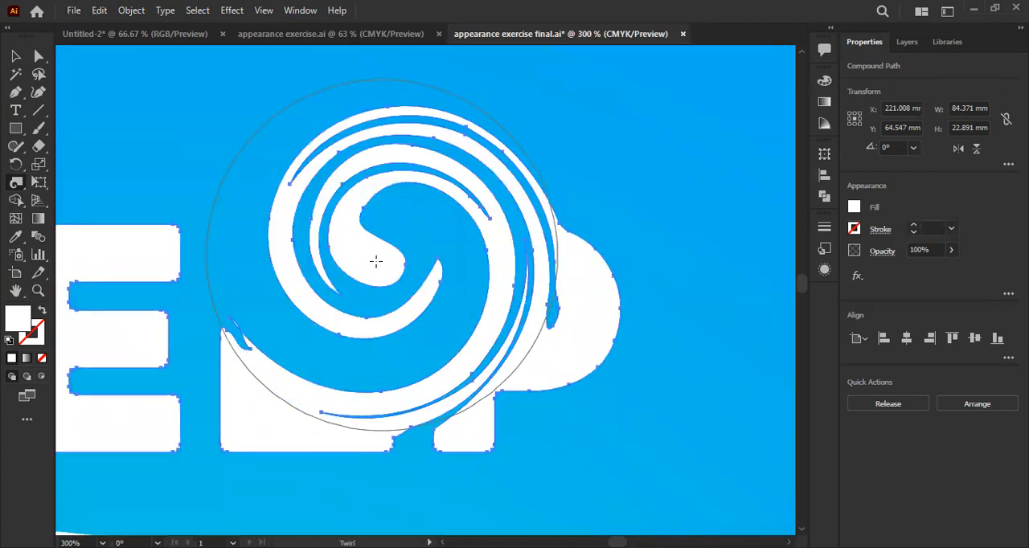
scroll(518, 315, "down", 2)
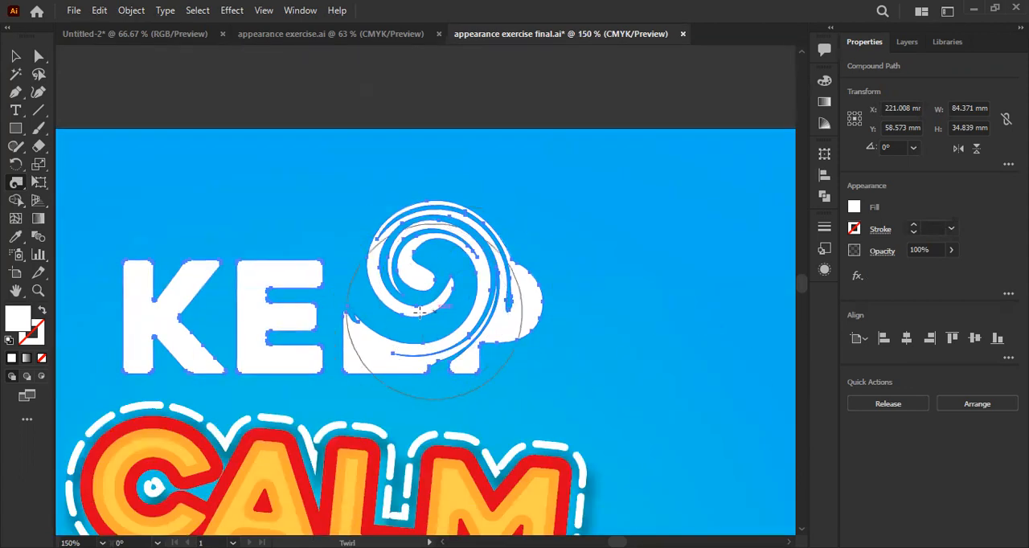
key("ctrl+z")
scroll(427, 301, "down", 1)
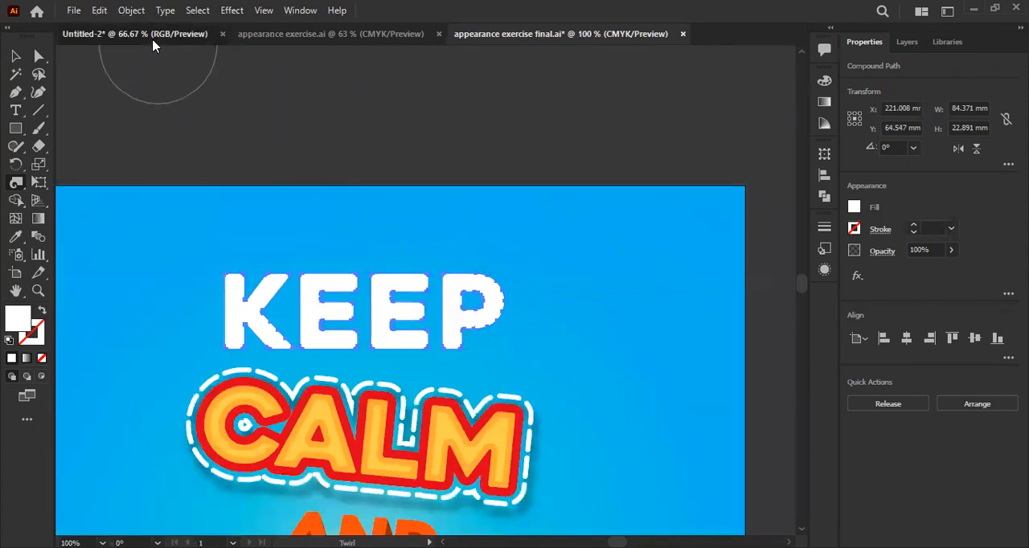
- In the Untitled-2 document, draw a black square about 617 px wide on the empty second artboard with the Rectangle tool
left_click(152, 36)
left_click(14, 134)
scroll(71, 176, "down", 2)
left_click_drag(235, 235, 169, 214)
scroll(489, 252, "down", 1)
left_click_drag(603, 211, 426, 201)
left_click_drag(399, 155, 521, 275)
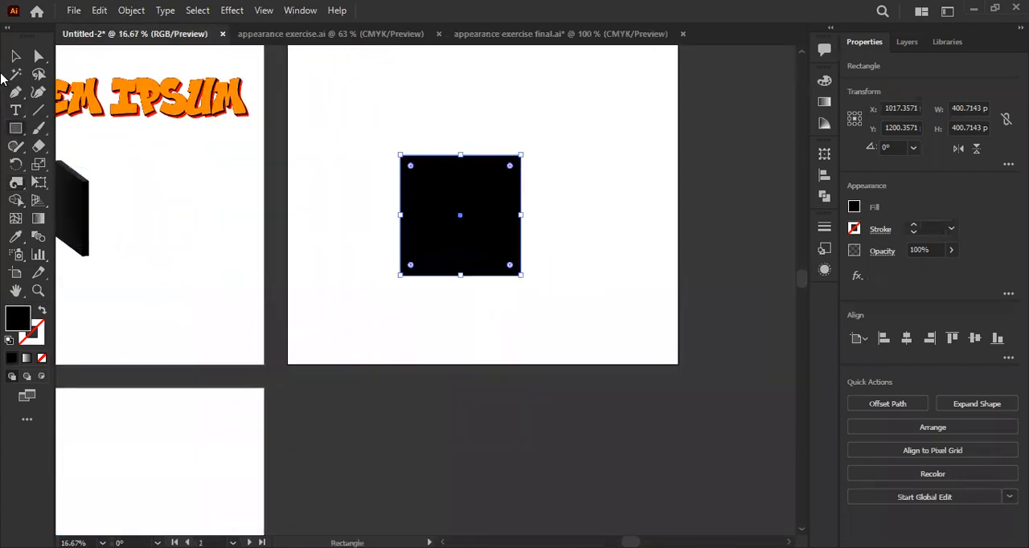
- Twirl the lower-right corner of the black square into a spiral with the Twirl tool, then deselect the square
left_click(17, 167)
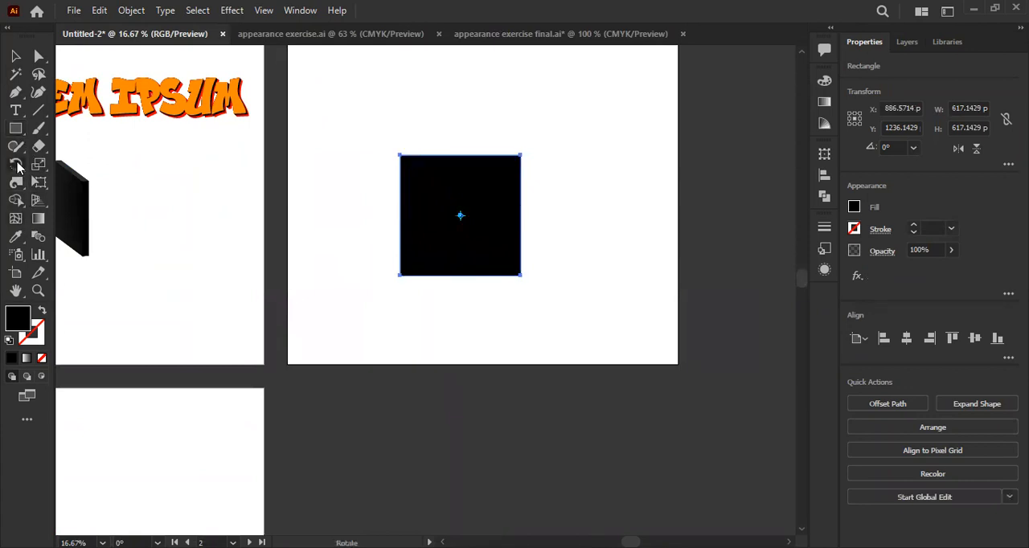
left_click(17, 195)
scroll(338, 268, "right", 3)
scroll(330, 269, "up", 2)
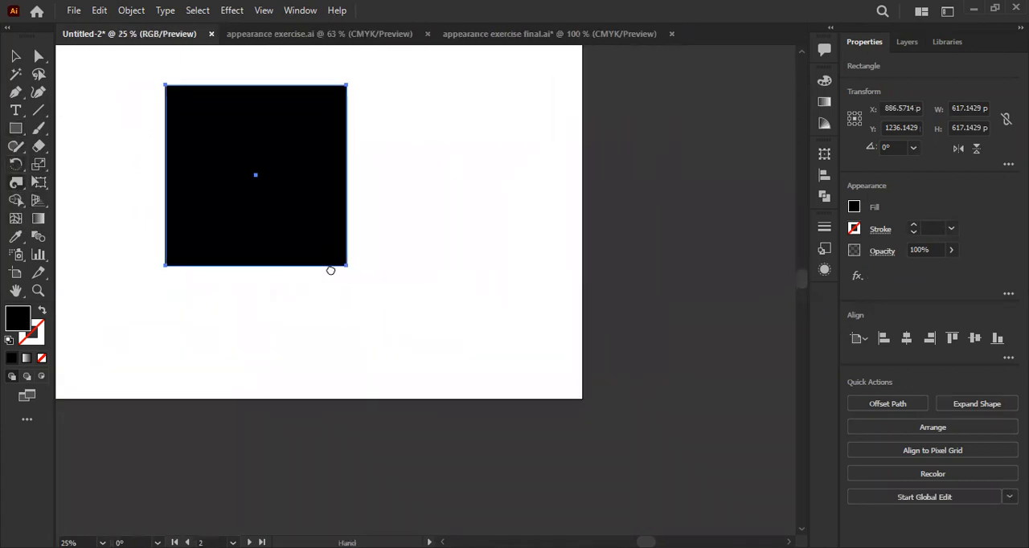
key("space")
left_click_drag(313, 250, 427, 349)
left_click(464, 374)
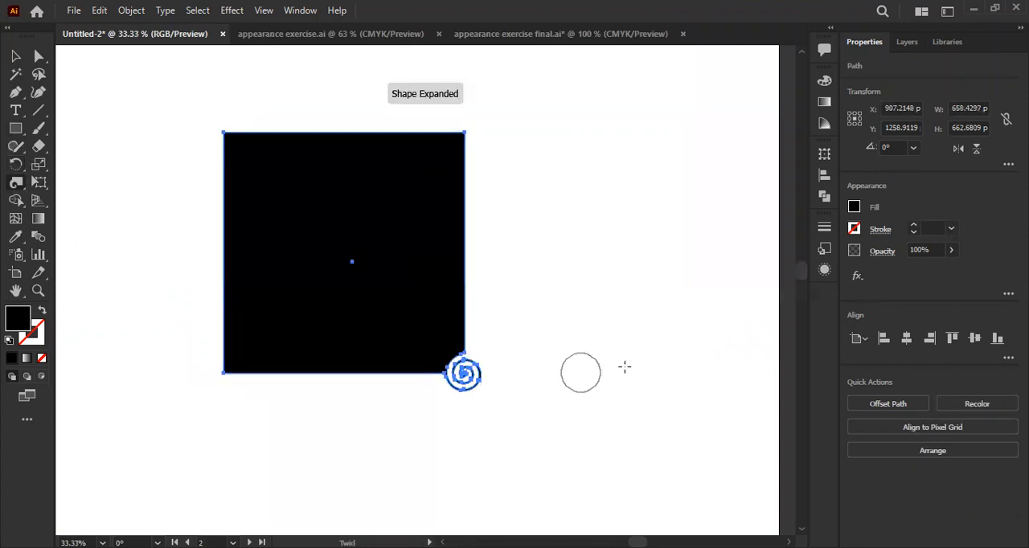
left_click(678, 390, "ctrl")
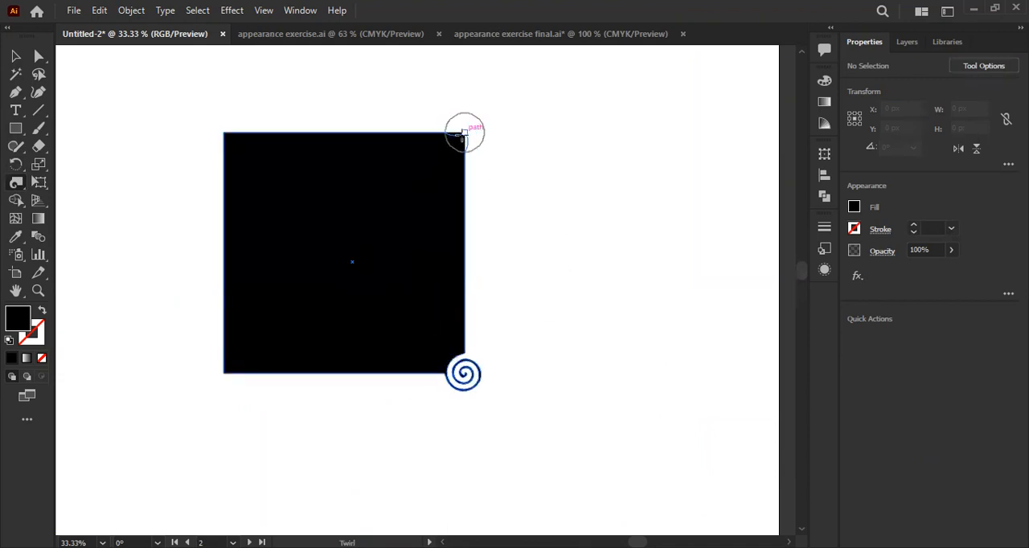
- Twirl the square's upper-right and upper-left corners into spirals, winding the upper-left one more tightly
left_click(464, 133)
key("space")
left_click_drag(363, 199, 405, 265)
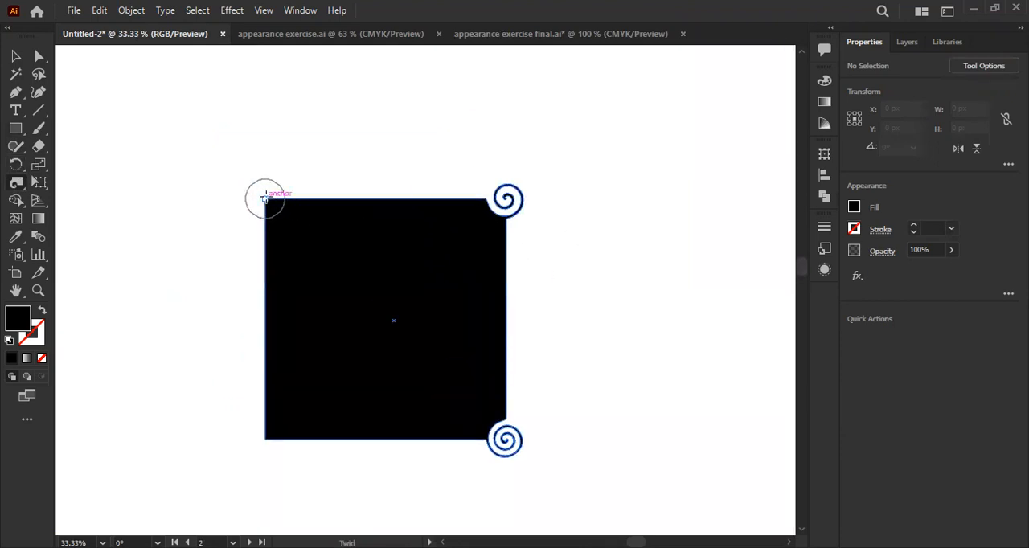
left_click_drag(265, 197, 265, 197)
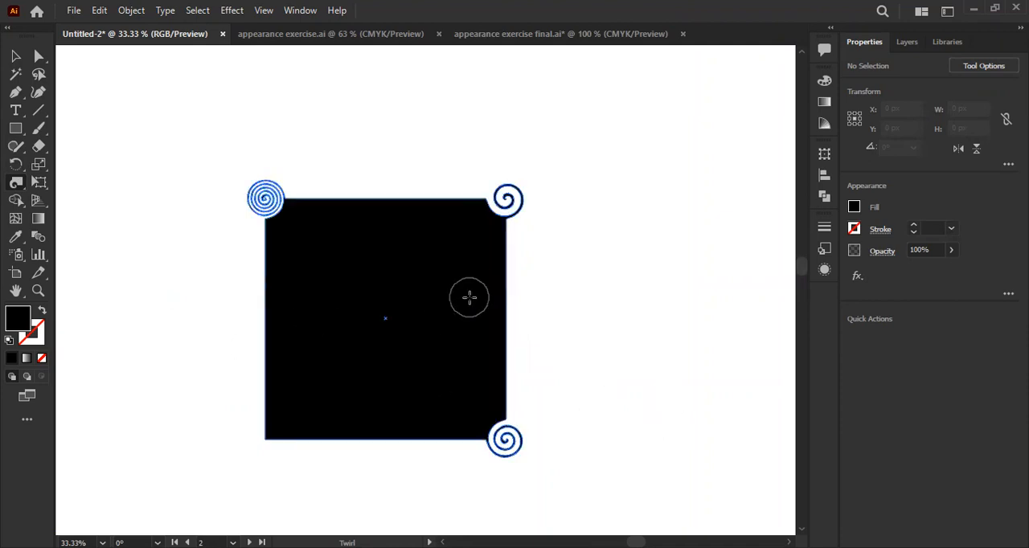